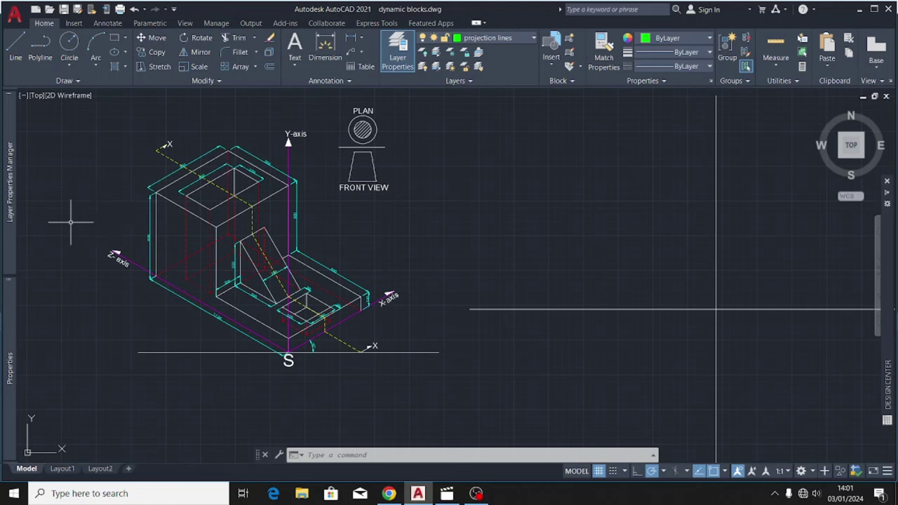
# Step: Examine the isometric block's overall, opening and wedge dimensions, its axes, and the projection symbol
pyautogui.scroll(-2, 70, 222)
pyautogui.scroll(2, 150, 210)
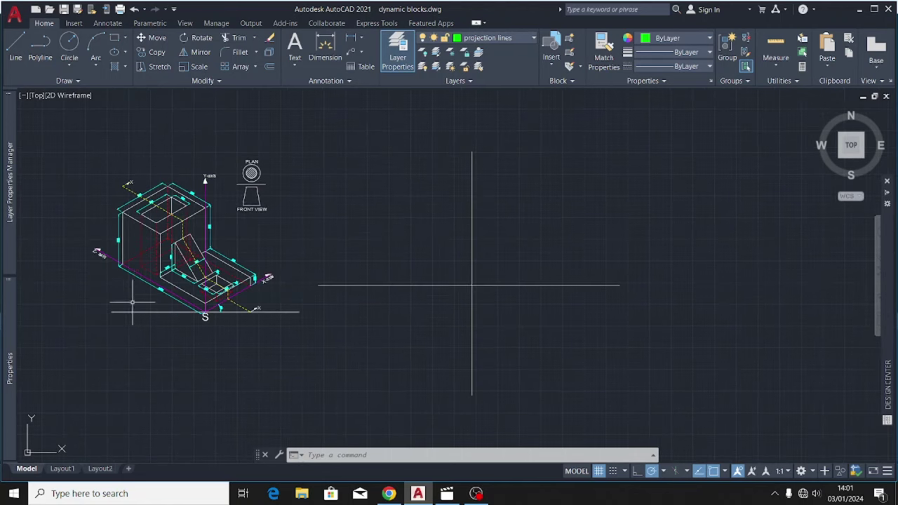
pyautogui.scroll(5, 140, 298)
pyautogui.scroll(-5, 177, 291)
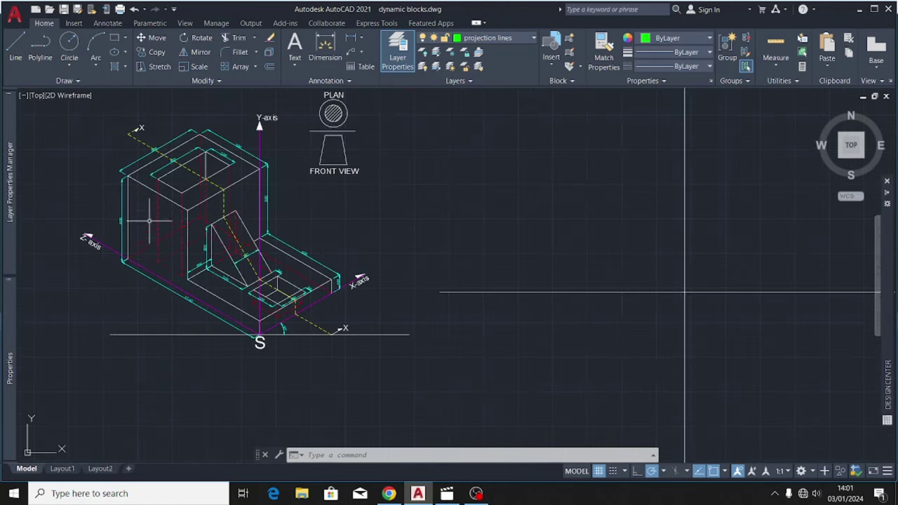
pyautogui.scroll(5, 165, 117)
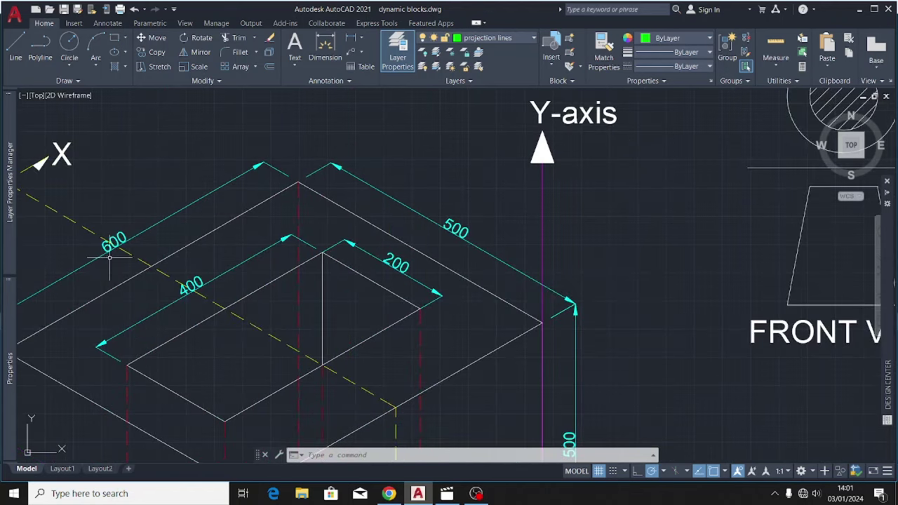
pyautogui.scroll(-5, 301, 109)
pyautogui.scroll(4, 347, 156)
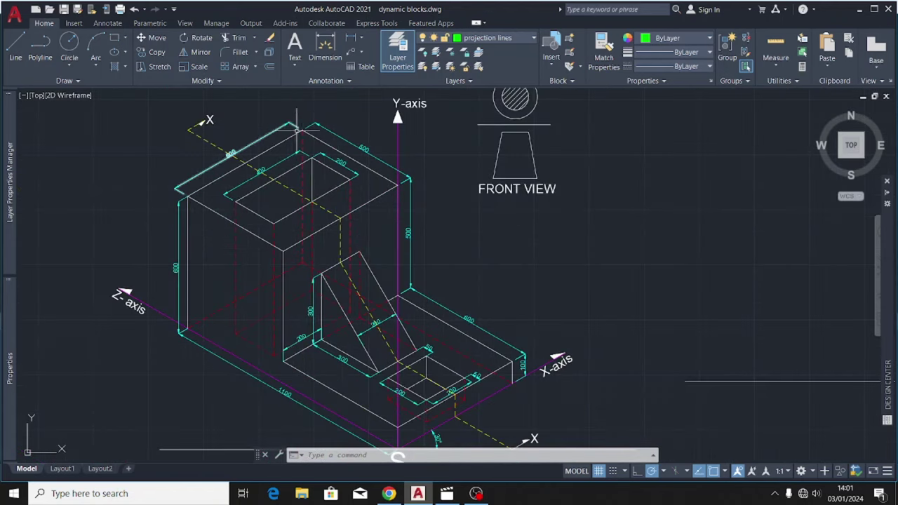
pyautogui.scroll(4, 289, 418)
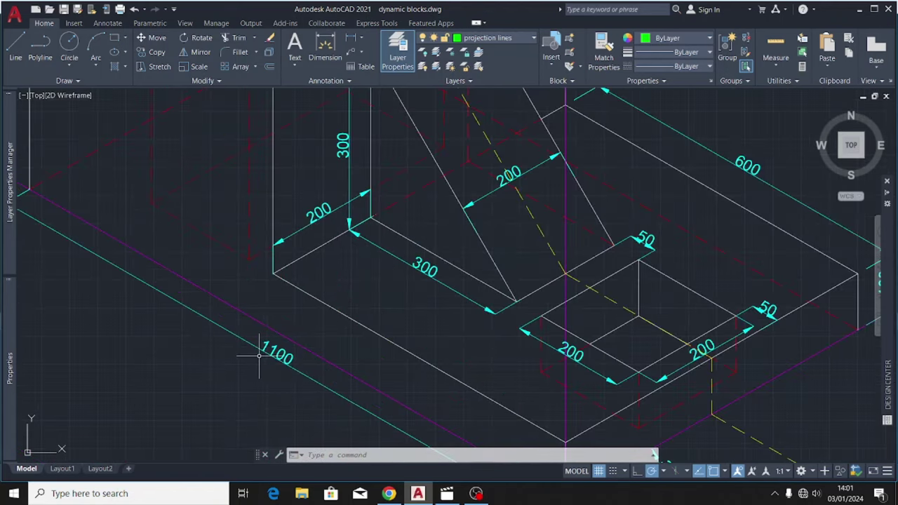
pyautogui.scroll(-5, 258, 355)
pyautogui.scroll(2, 365, 420)
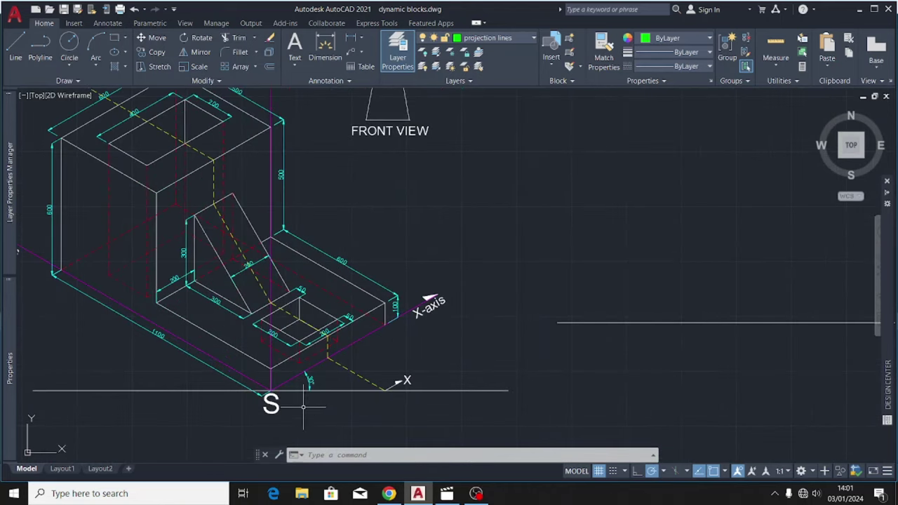
pyautogui.scroll(-2, 99, 345)
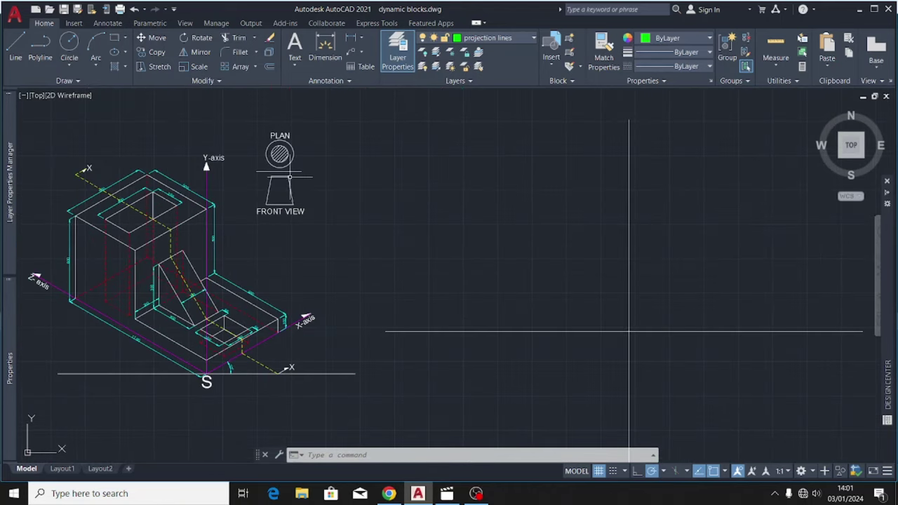
# Step: Offset the long horizontal reference line 100 units above and 100 units below
pyautogui.click(114, 37)
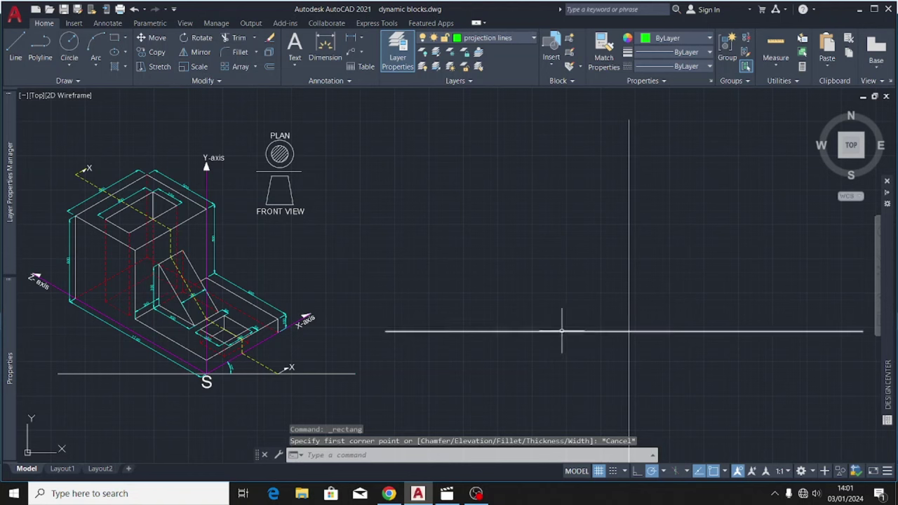
pyautogui.press('Escape')
pyautogui.click(553, 330)
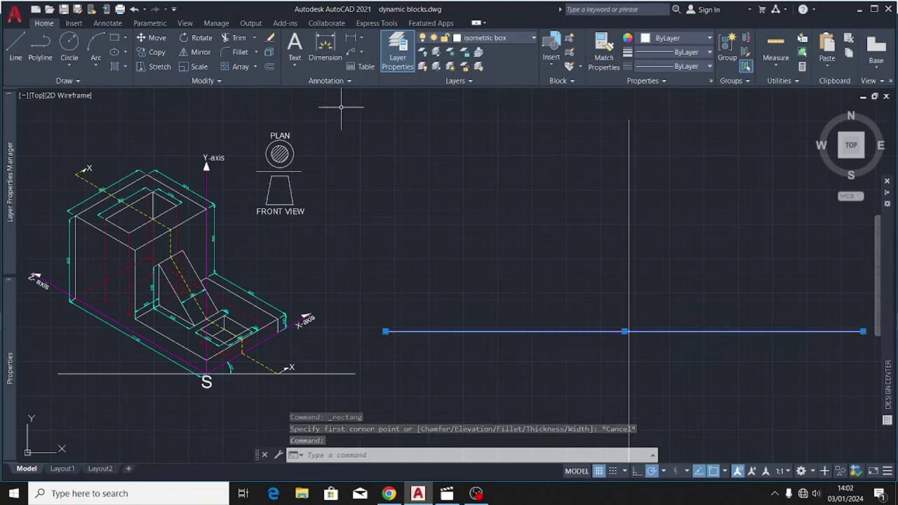
pyautogui.click(269, 66)
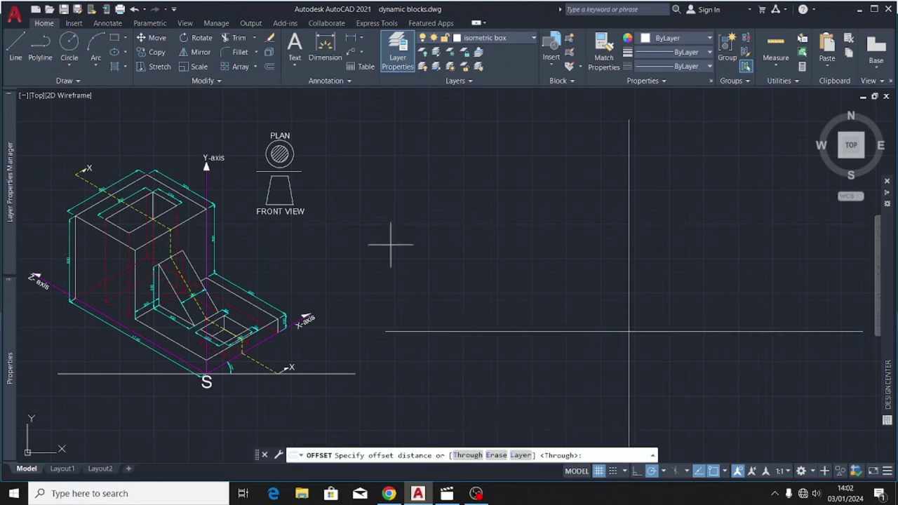
pyautogui.click(523, 317)
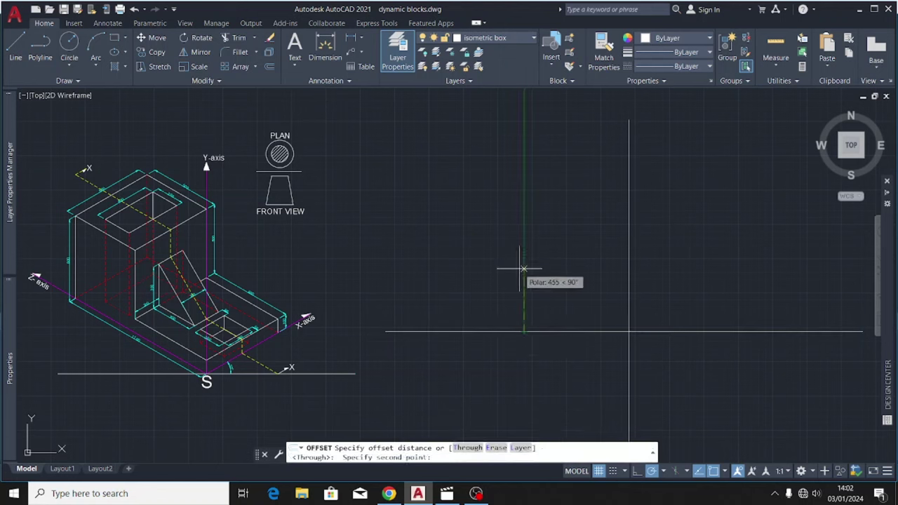
pyautogui.write('1')
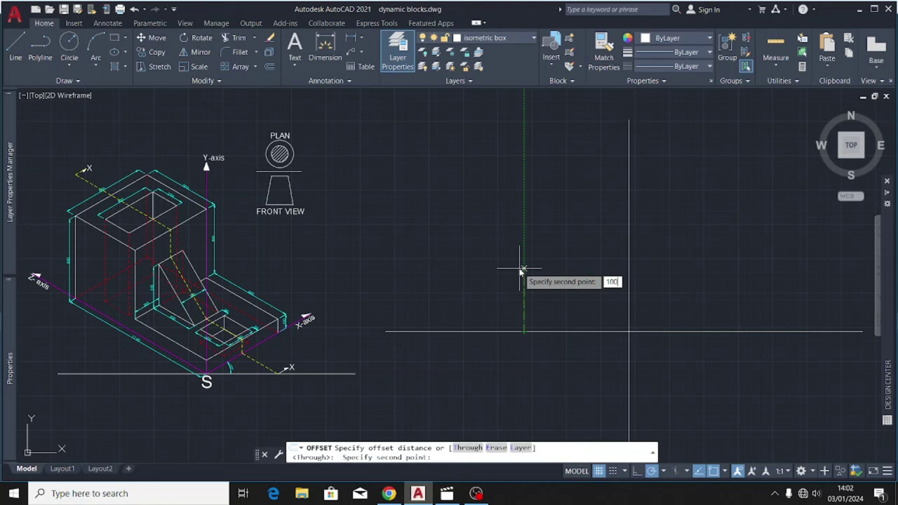
pyautogui.write('00')
pyautogui.press('Return')
pyautogui.click(525, 263)
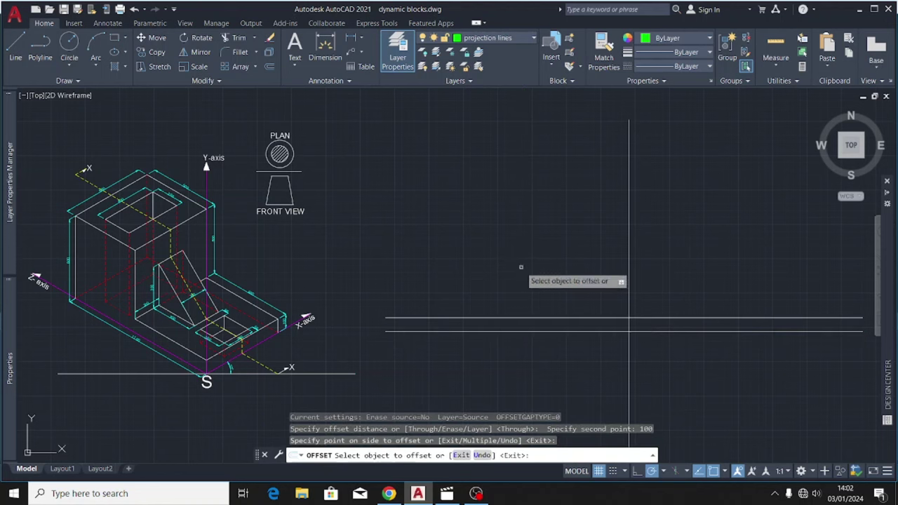
pyautogui.click(531, 331)
pyautogui.click(578, 371)
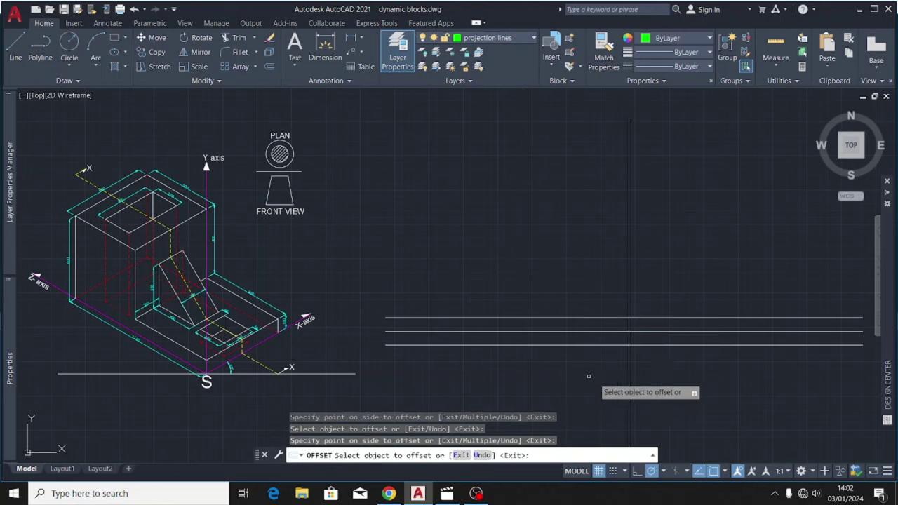
# Step: Offset the vertical reference line 100 units to both its left and right sides
pyautogui.click(628, 377)
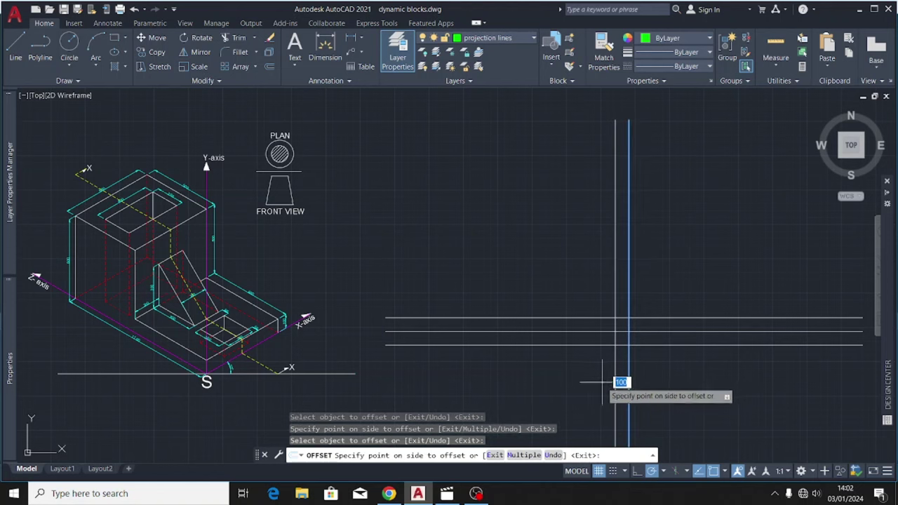
pyautogui.click(596, 379)
pyautogui.click(628, 376)
pyautogui.click(663, 372)
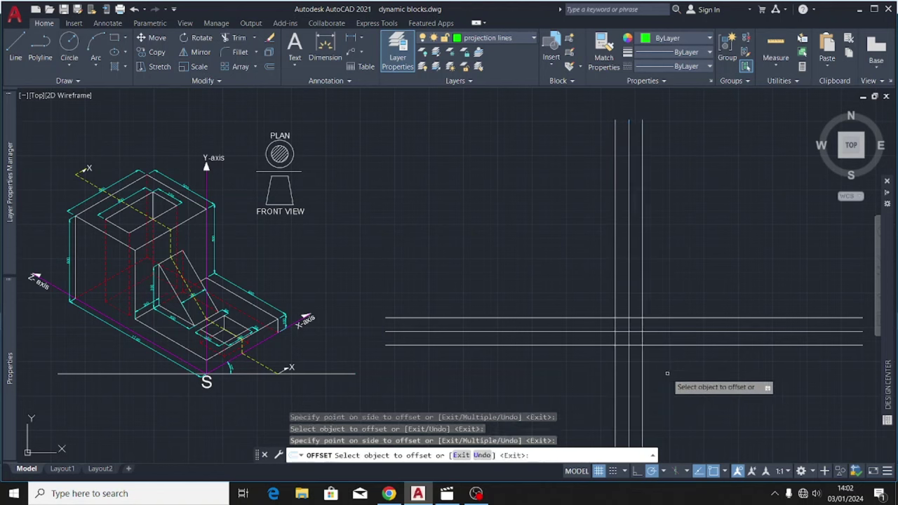
pyautogui.press('Escape')
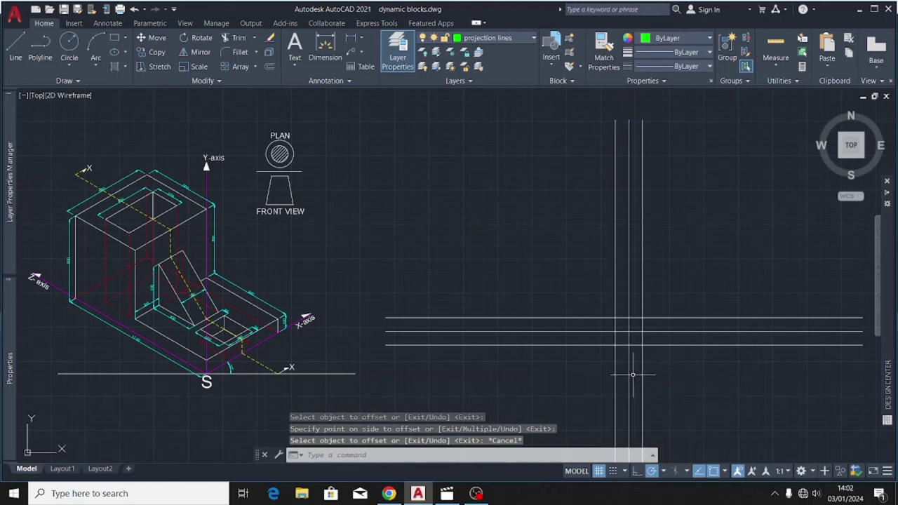
pyautogui.click(115, 37)
pyautogui.click(355, 210)
pyautogui.press('Escape')
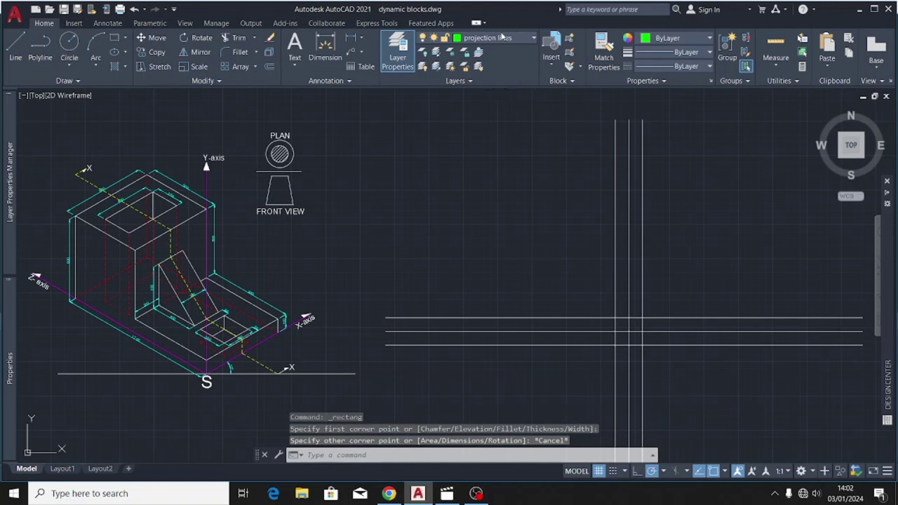
# Step: Make the isometric box layer current and draw a 1100 by 600 rectangle in the upper-left quadrant of the reference lines
pyautogui.click(502, 37)
pyautogui.click(490, 122)
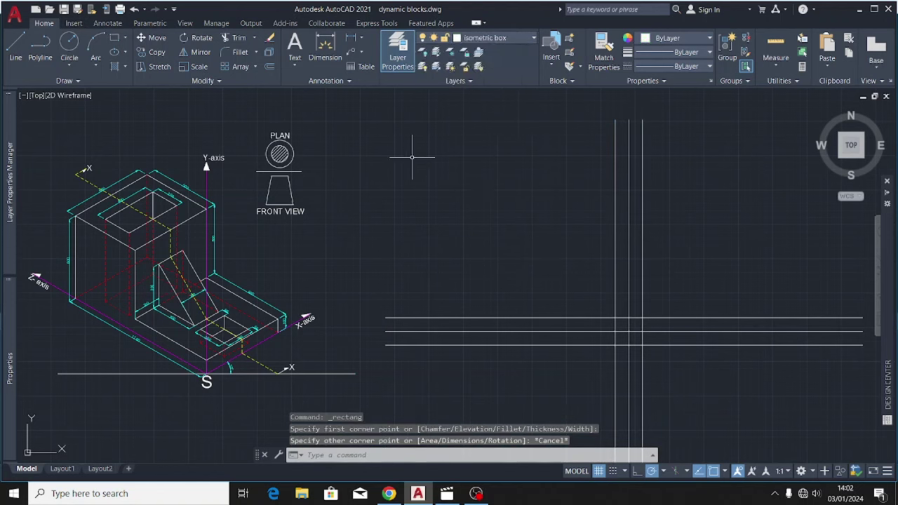
pyautogui.click(114, 38)
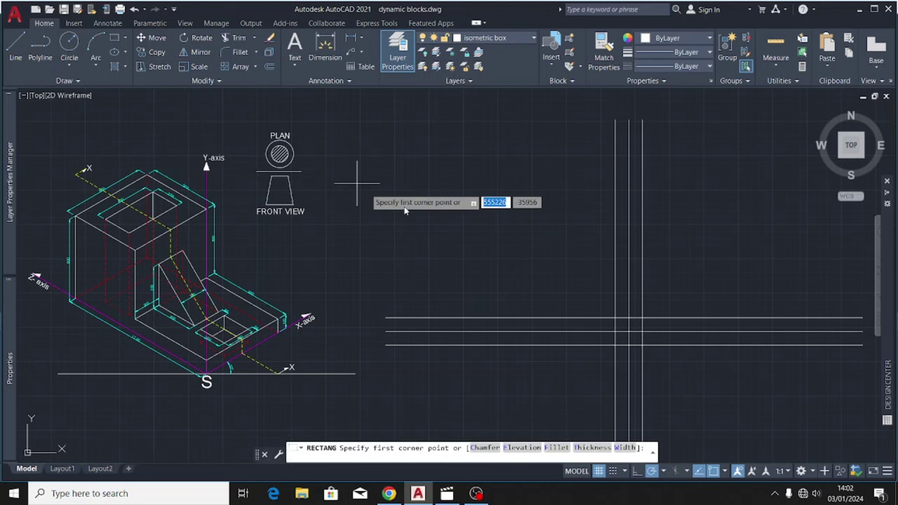
pyautogui.click(417, 179)
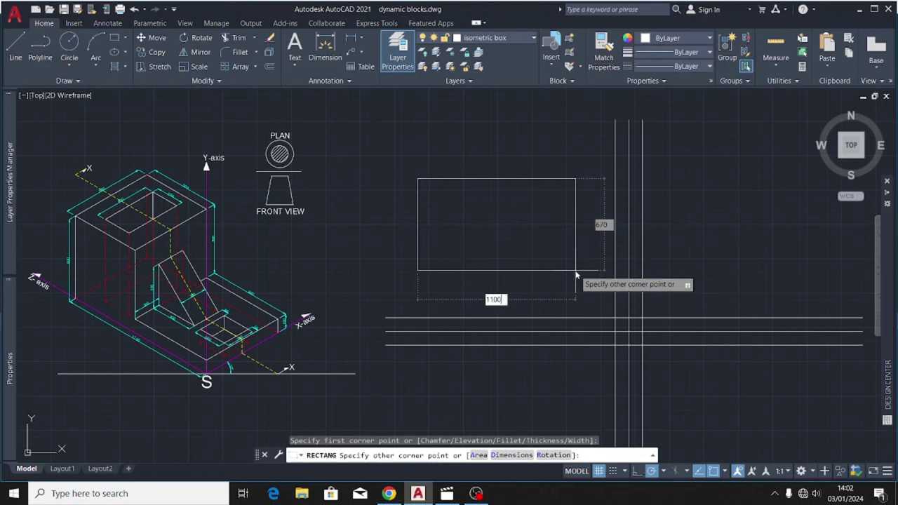
pyautogui.press('Tab')
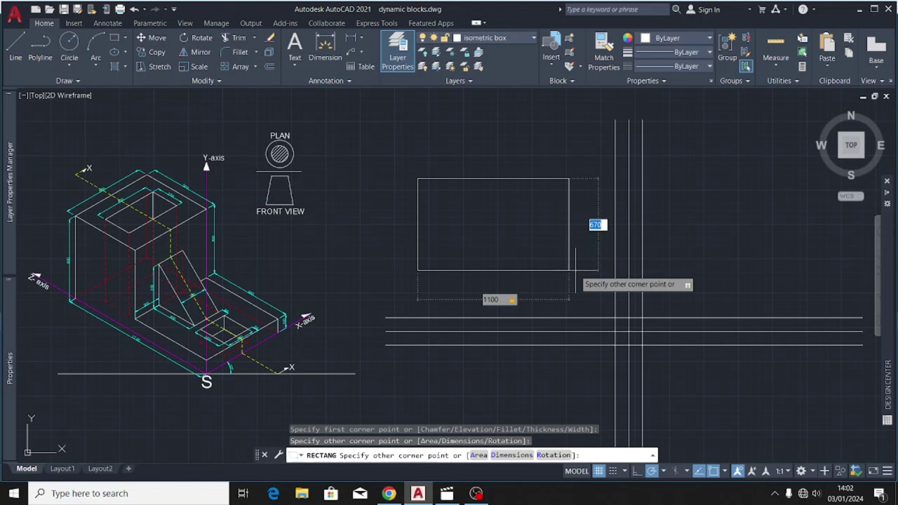
pyautogui.press('Return')
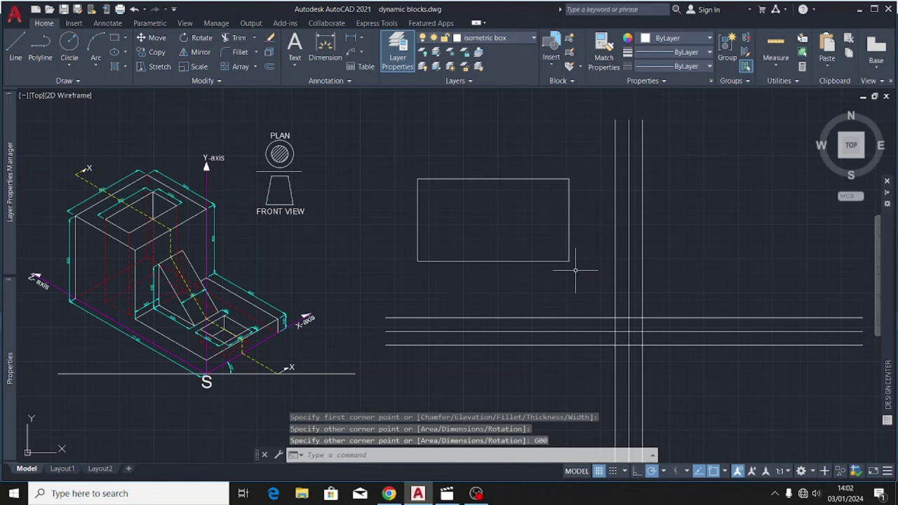
# Step: Explode the 1100 by 600 rectangle into separate lines
pyautogui.click(567, 147)
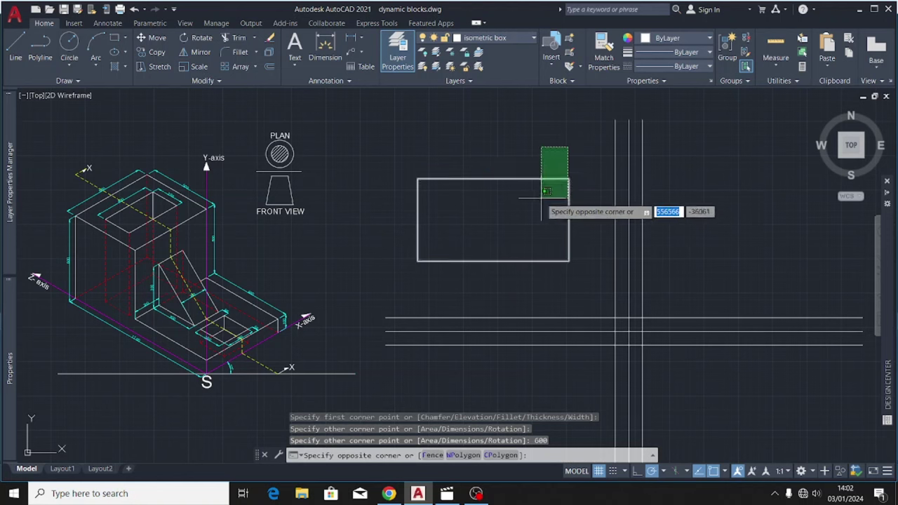
pyautogui.click(542, 200)
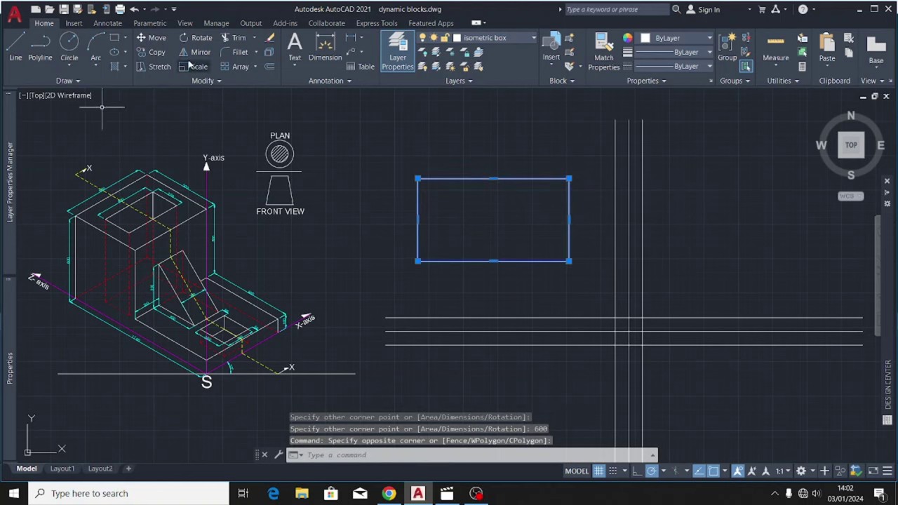
pyautogui.click(268, 52)
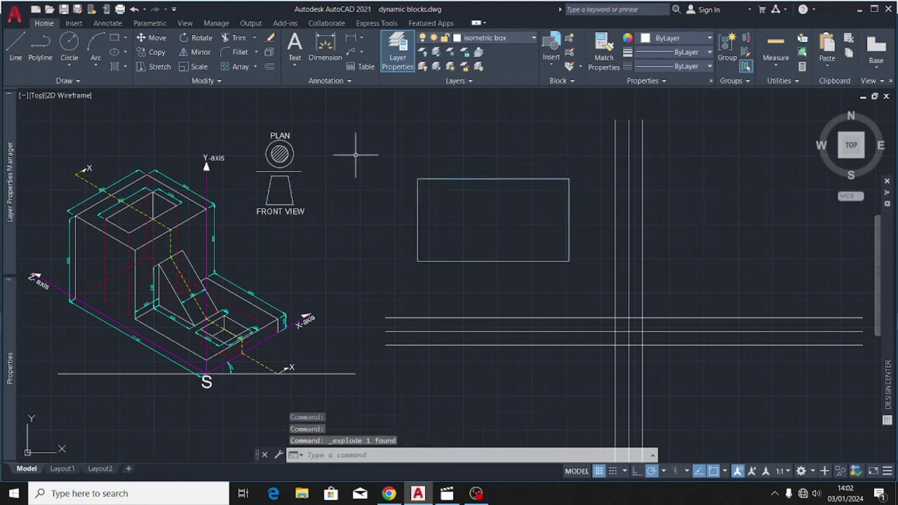
# Step: Move the four rectangle lines by their lower-right corner to the intersection of the upper horizontal and left vertical offset lines
pyautogui.click(582, 160)
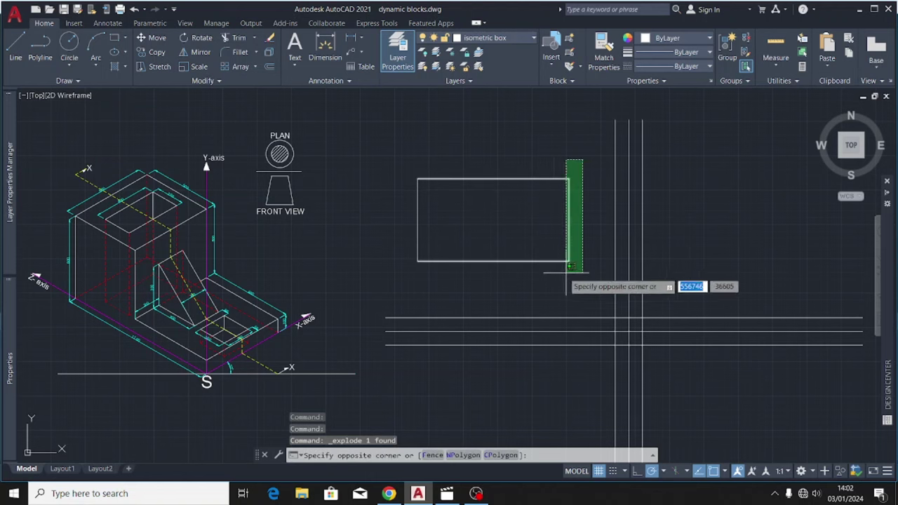
pyautogui.click(375, 287)
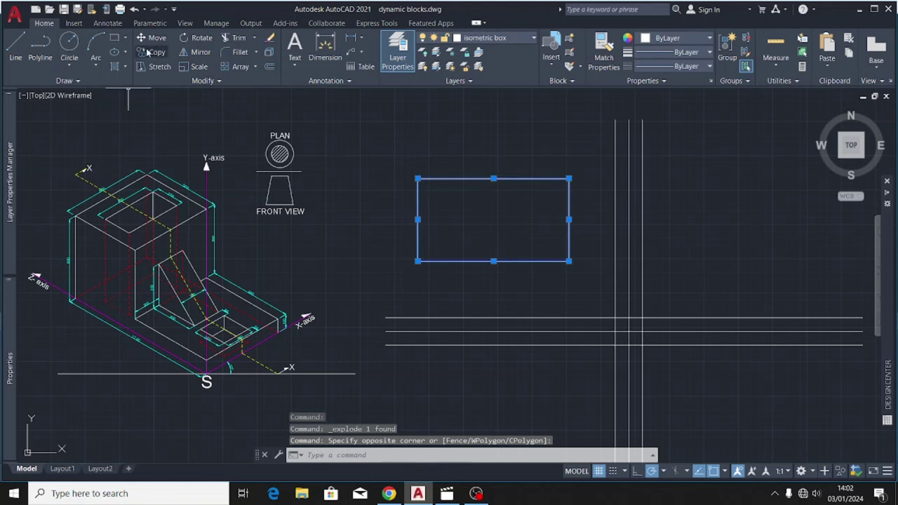
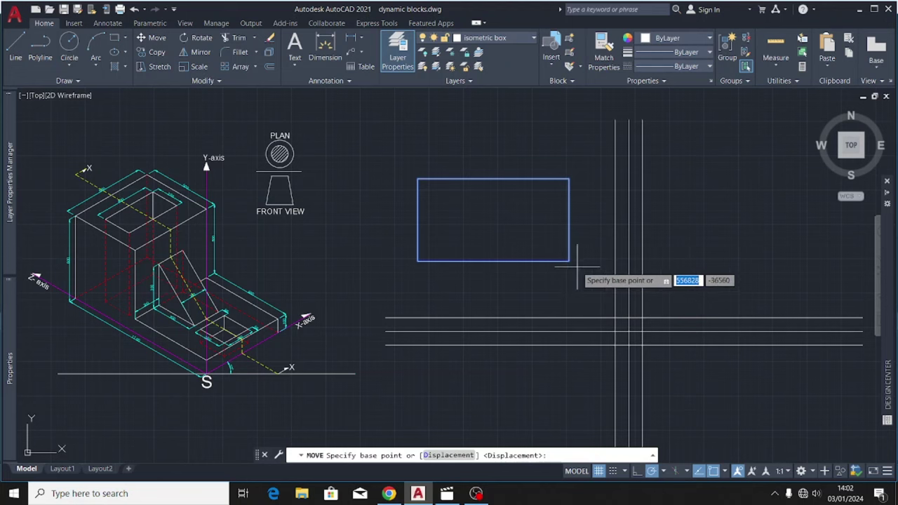
pyautogui.click(568, 261)
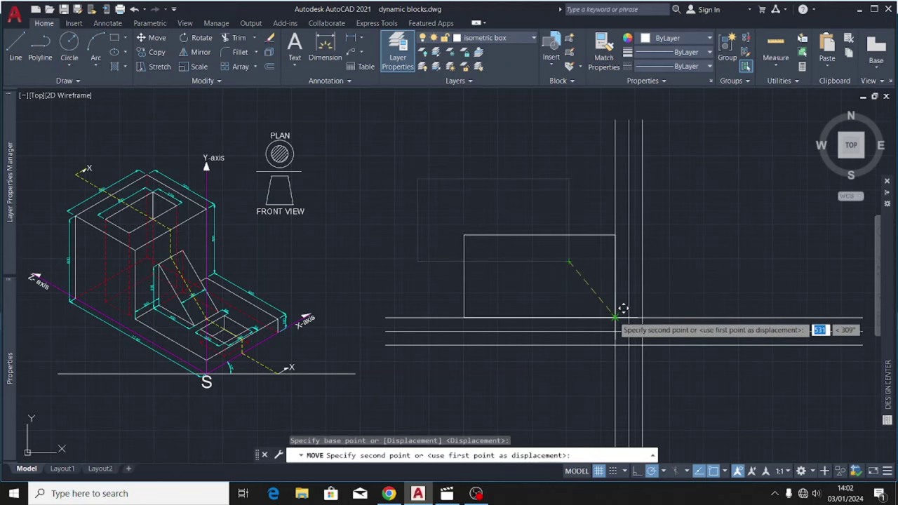
pyautogui.click(623, 309)
pyautogui.moveTo(464, 273); pyautogui.dragTo(288, 227, button='middle')
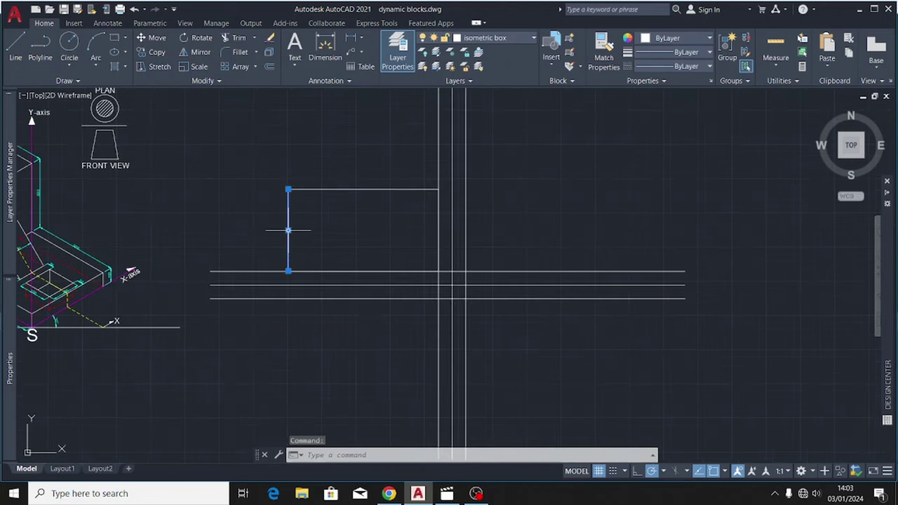
pyautogui.press('Escape')
# Step: Offset the front view outline's left vertical line 500 units to the right, following the isometric block's upper width
pyautogui.scroll(4, 295, 141)
pyautogui.moveTo(171, 112); pyautogui.dragTo(309, 167, button='middle')
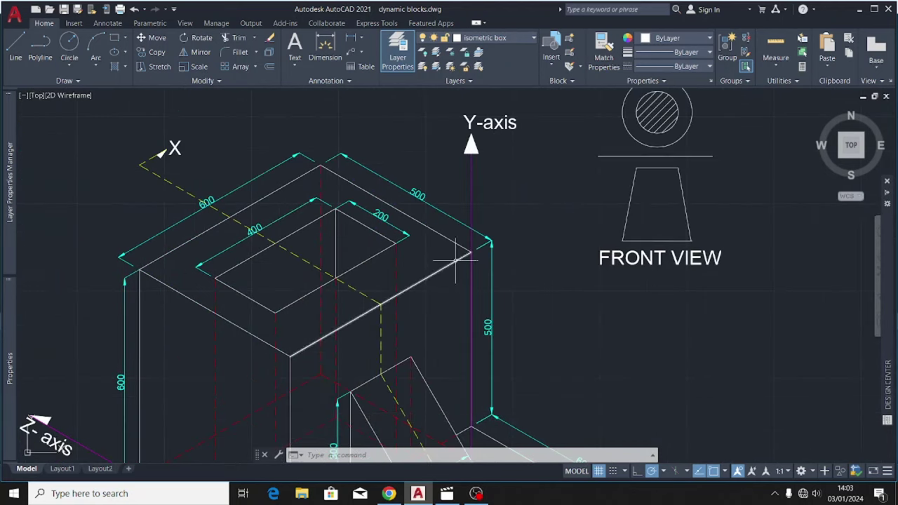
pyautogui.scroll(-3, 268, 208)
pyautogui.scroll(5, 351, 209)
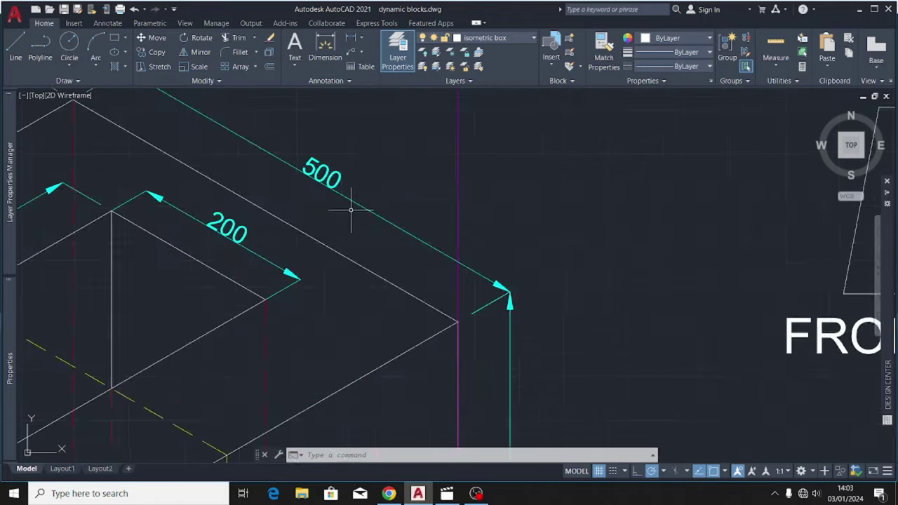
pyautogui.scroll(-4, 373, 199)
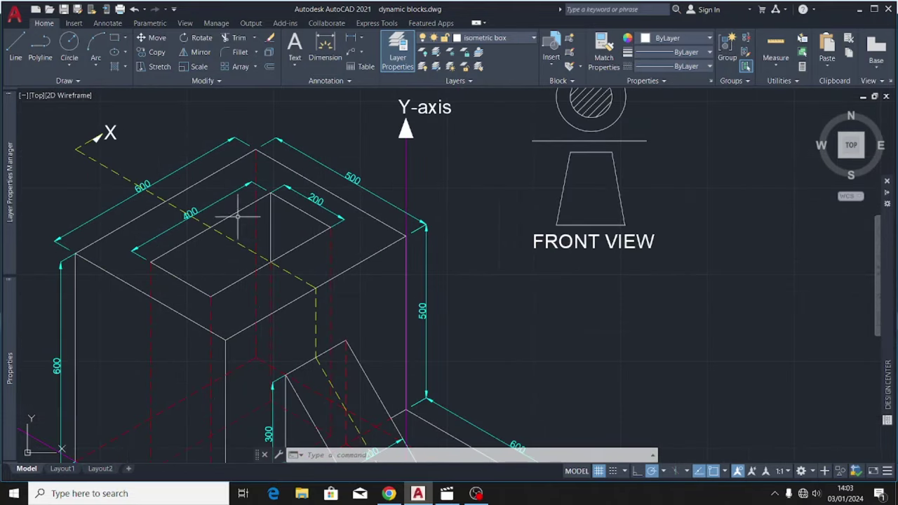
pyautogui.scroll(-3, 163, 169)
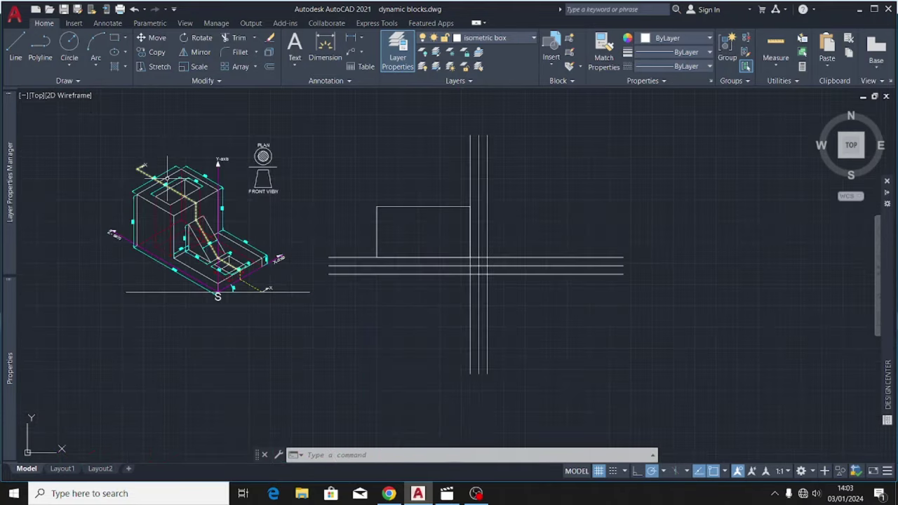
pyautogui.scroll(5, 435, 235)
pyautogui.click(304, 234)
pyautogui.click(266, 235)
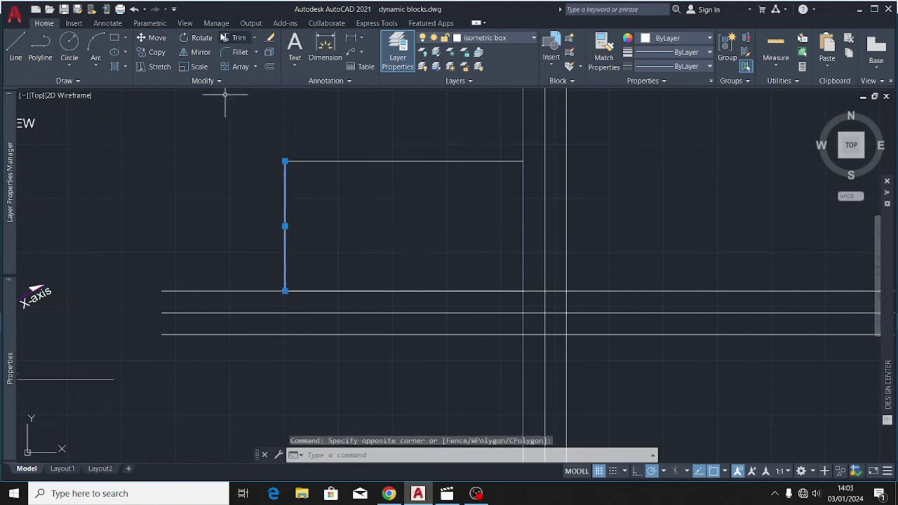
pyautogui.click(269, 66)
pyautogui.click(285, 226)
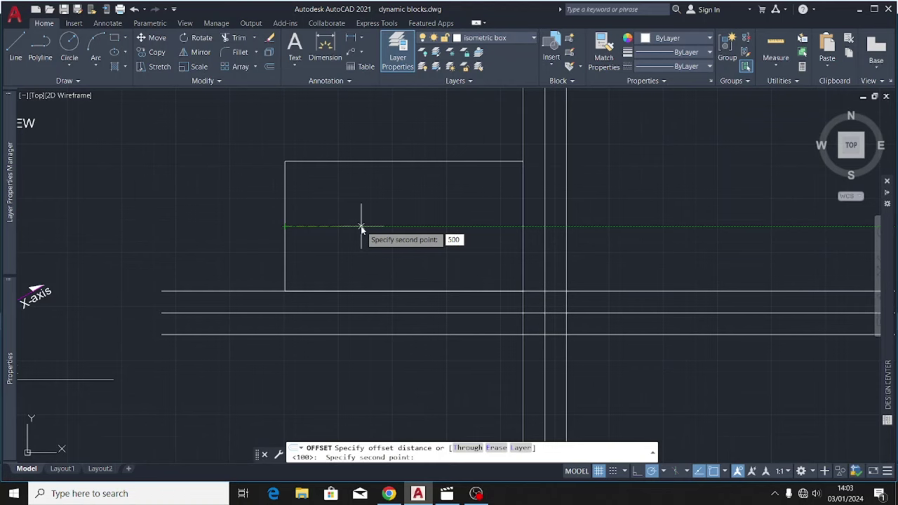
pyautogui.press('Return')
pyautogui.press('Escape')
# Step: Examine the isometric block's top-face dimensions and the position of its rectangular opening
pyautogui.scroll(-5, 361, 228)
pyautogui.scroll(6, 239, 214)
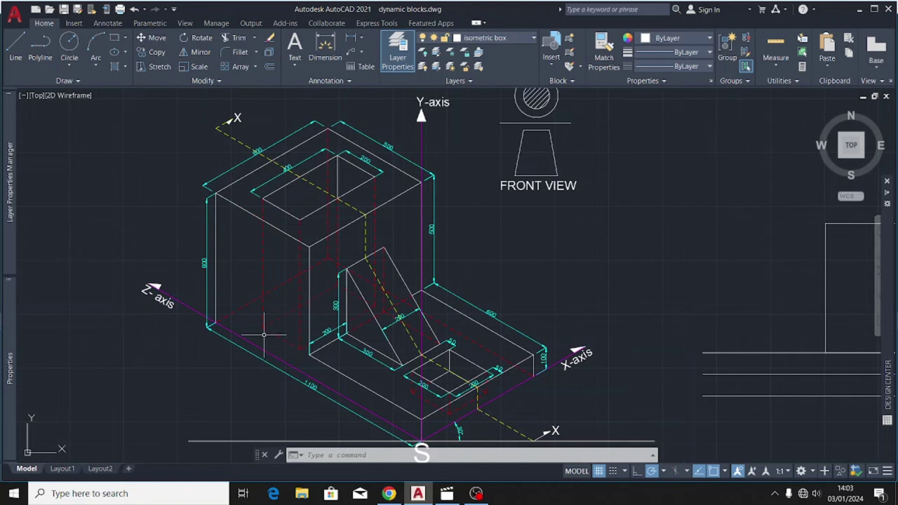
pyautogui.scroll(4, 213, 200)
pyautogui.scroll(-4, 231, 196)
pyautogui.scroll(4, 267, 185)
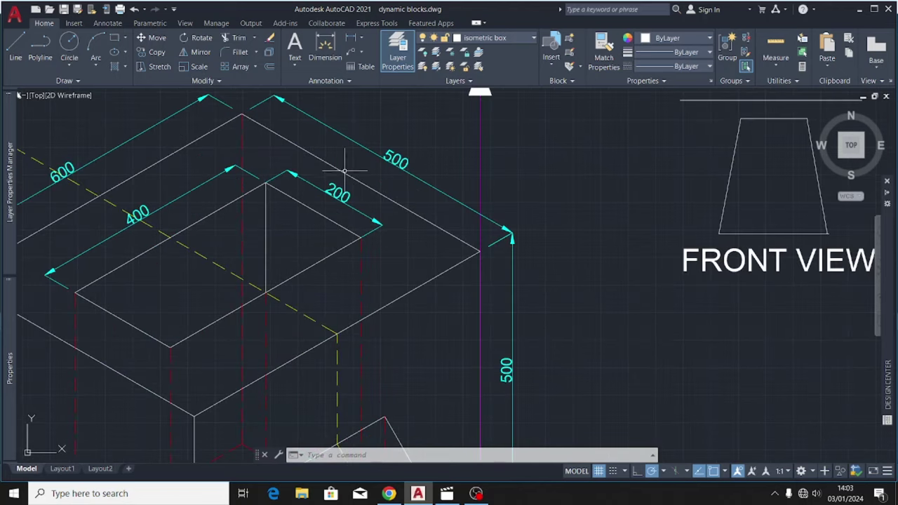
pyautogui.scroll(-4, 274, 231)
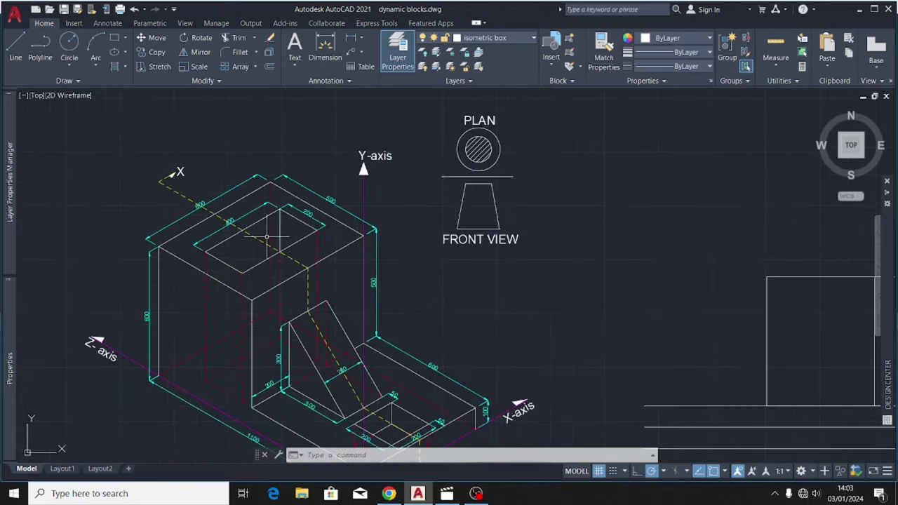
pyautogui.scroll(3, 259, 283)
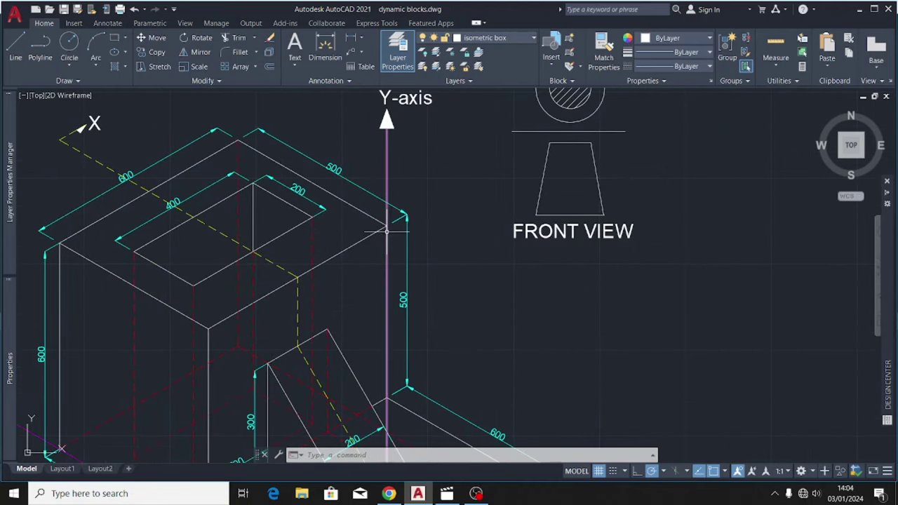
pyautogui.scroll(-5, 285, 174)
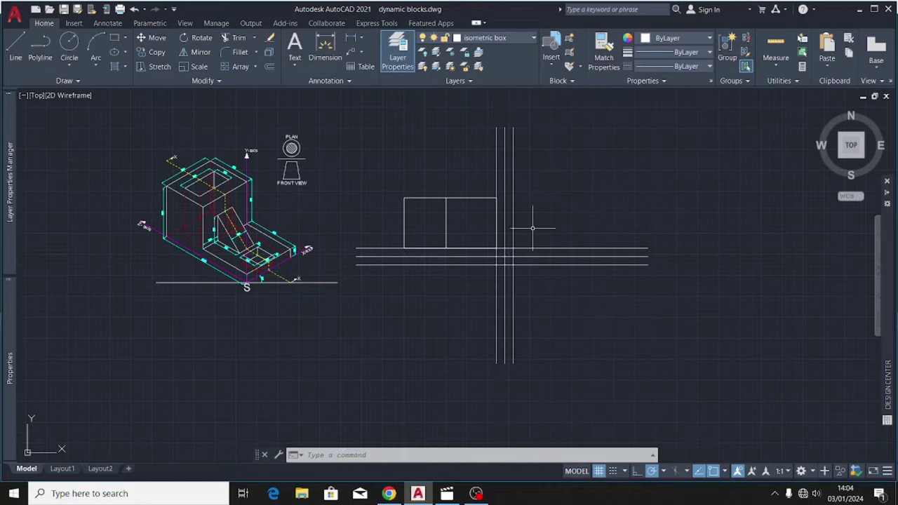
# Step: Offset the outline's left vertical line 250 units to the right to mark the middle of the block's upper portion
pyautogui.scroll(2, 484, 229)
pyautogui.scroll(2, 423, 225)
pyautogui.moveTo(338, 208); pyautogui.dragTo(301, 234)
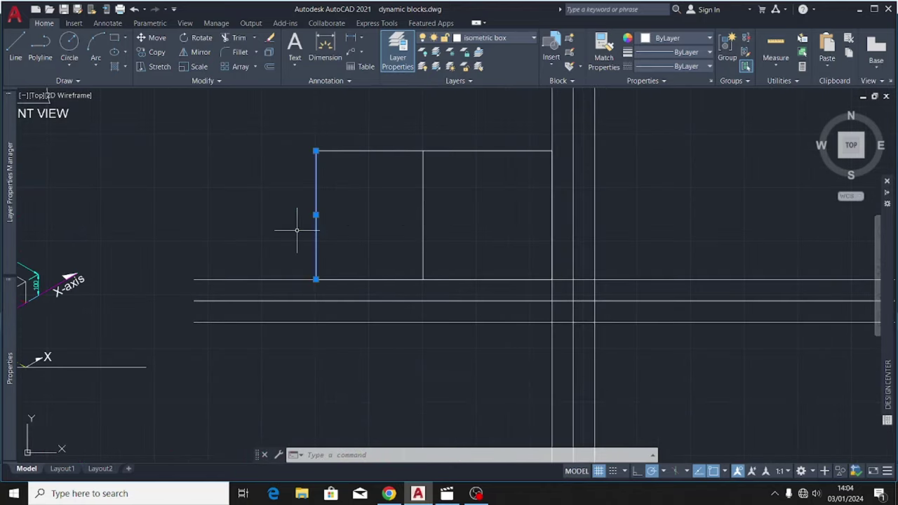
pyautogui.click(268, 66)
pyautogui.click(315, 216)
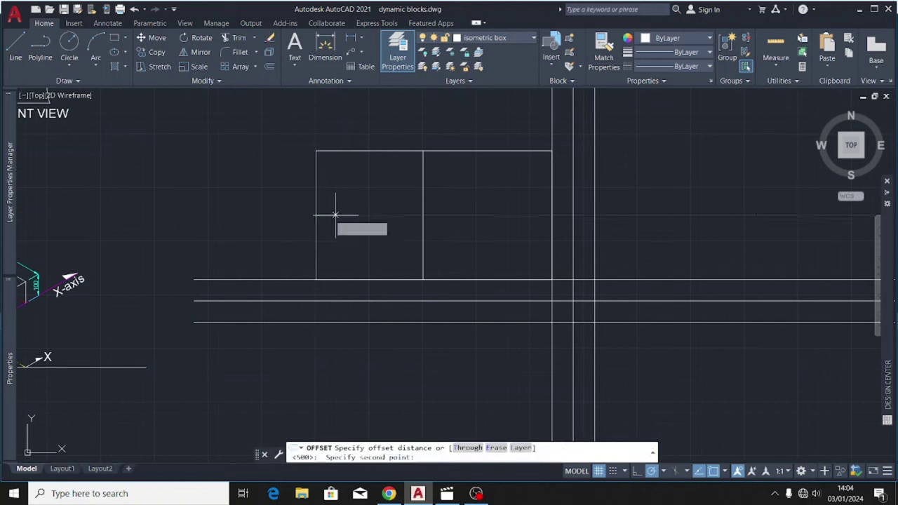
pyautogui.write('250')
pyautogui.press('Return')
pyautogui.click(379, 212)
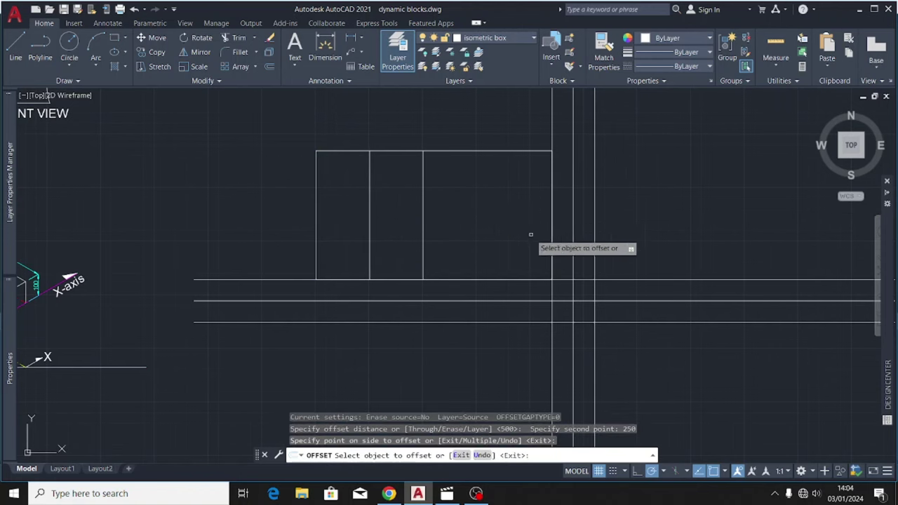
# Step: Offset the middle vertical line 100 units to both its left and right sides for the 200-wide opening
pyautogui.scroll(-5, 522, 225)
pyautogui.scroll(5, 301, 165)
pyautogui.scroll(-3, 276, 108)
pyautogui.scroll(5, 280, 169)
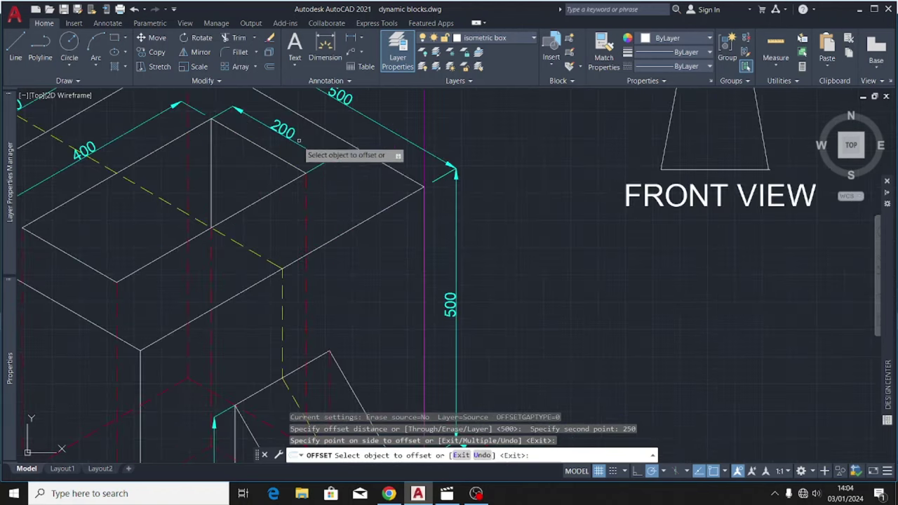
pyautogui.scroll(-4, 321, 125)
pyautogui.scroll(4, 319, 127)
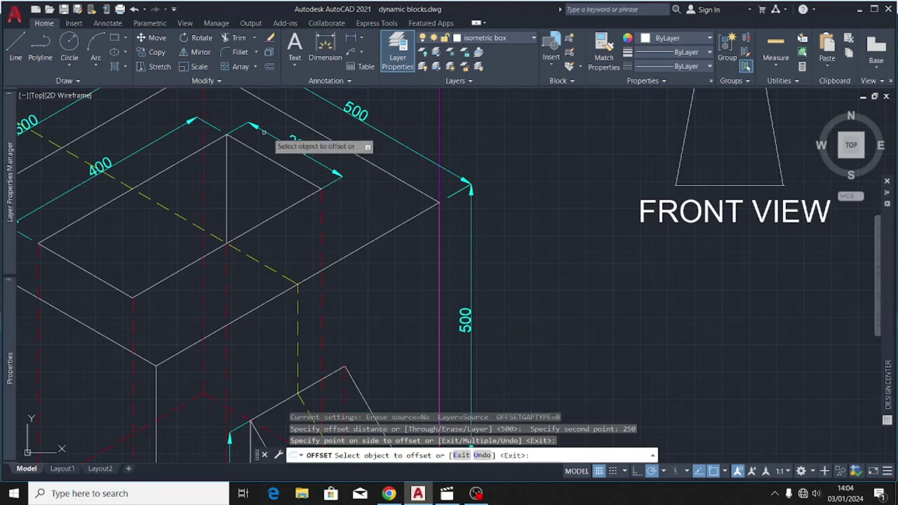
pyautogui.scroll(-5, 281, 183)
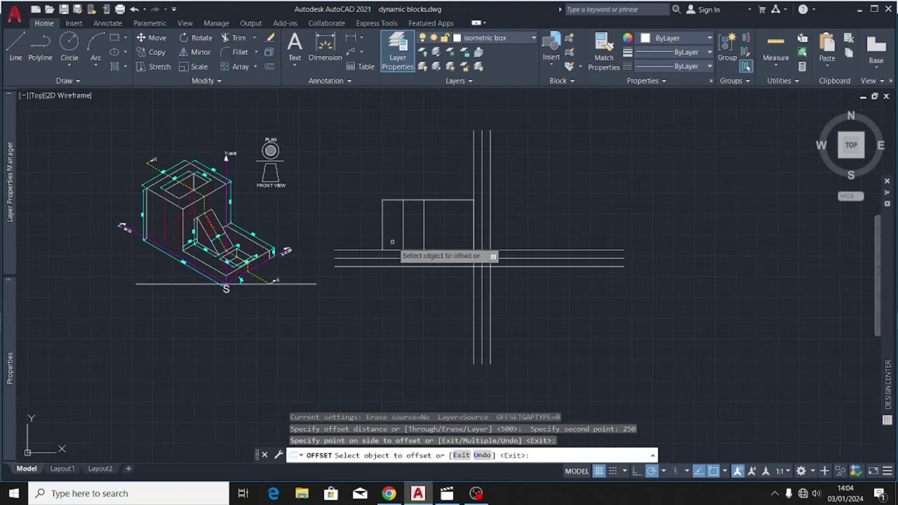
pyautogui.scroll(4, 423, 235)
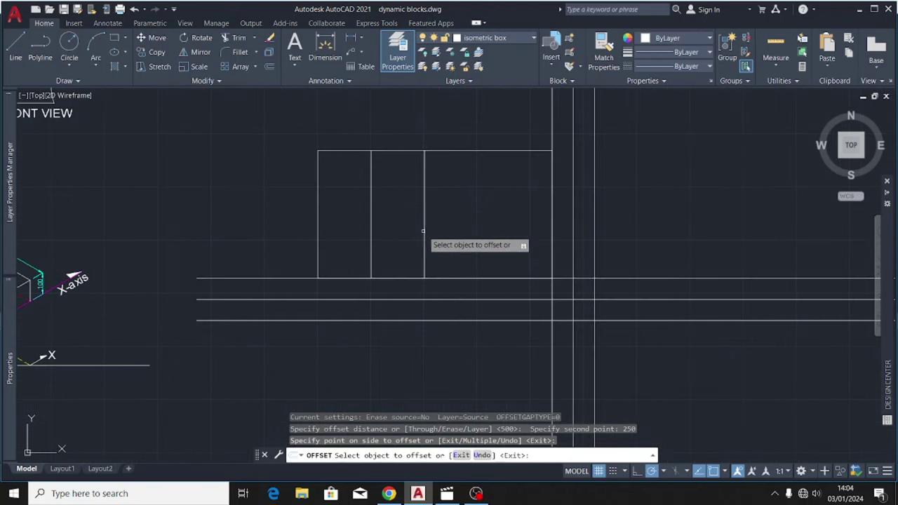
pyautogui.click(369, 223)
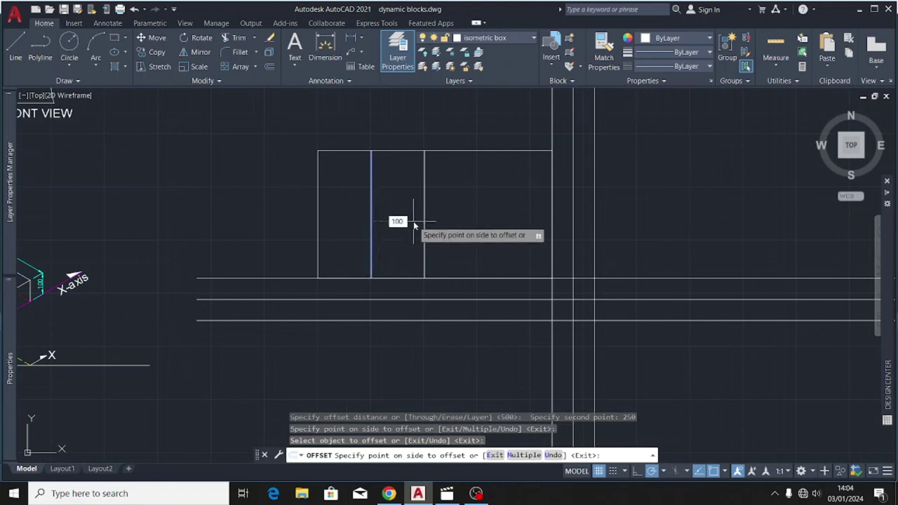
pyautogui.press('Return')
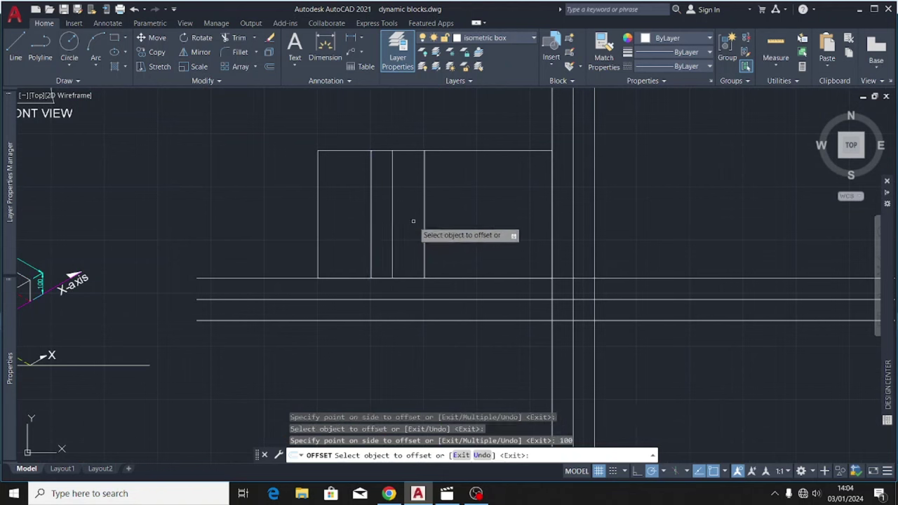
pyautogui.click(371, 223)
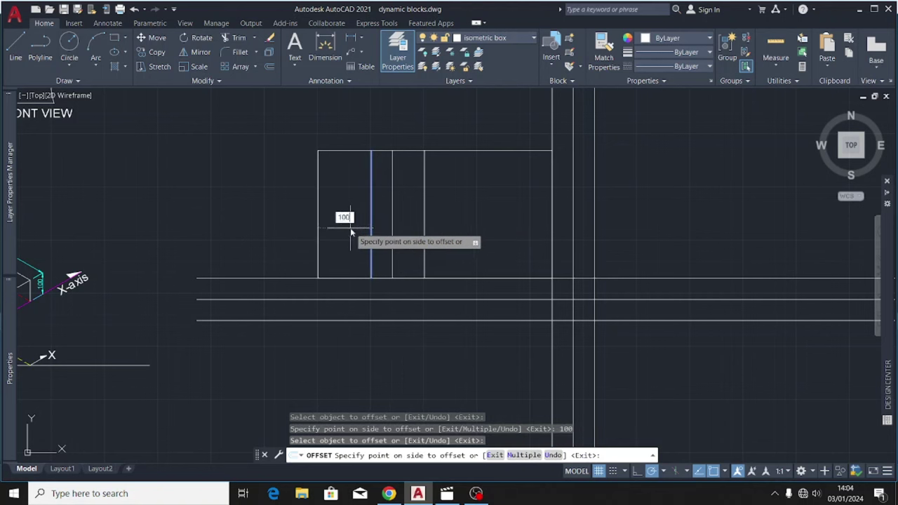
pyautogui.click(351, 231)
# Step: Examine the length and width dimensions of the opening and top face on the isometric block
pyautogui.scroll(-3, 421, 218)
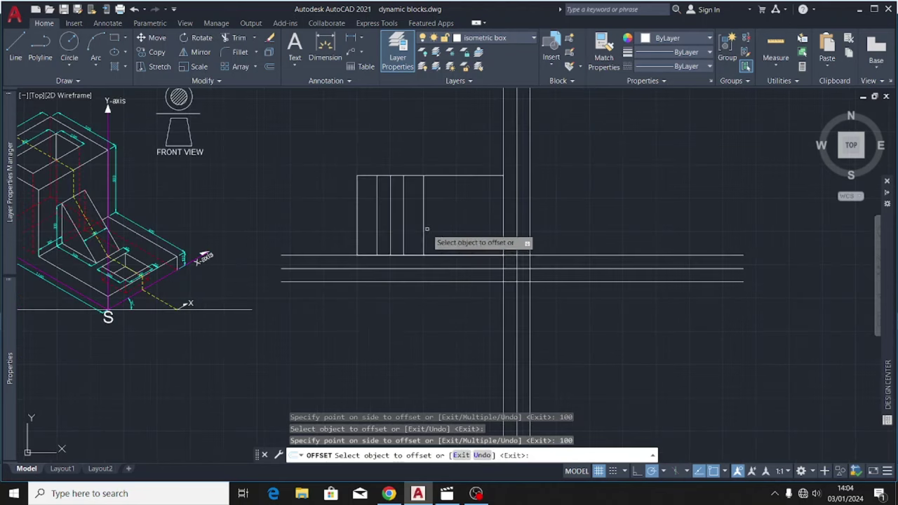
pyautogui.scroll(-3, 536, 224)
pyautogui.scroll(5, 344, 193)
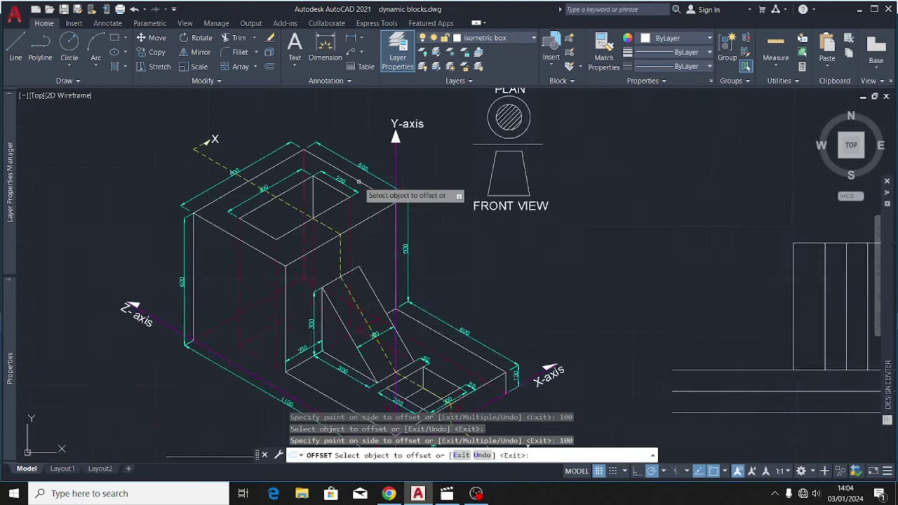
pyautogui.scroll(2, 265, 188)
pyautogui.click(279, 171)
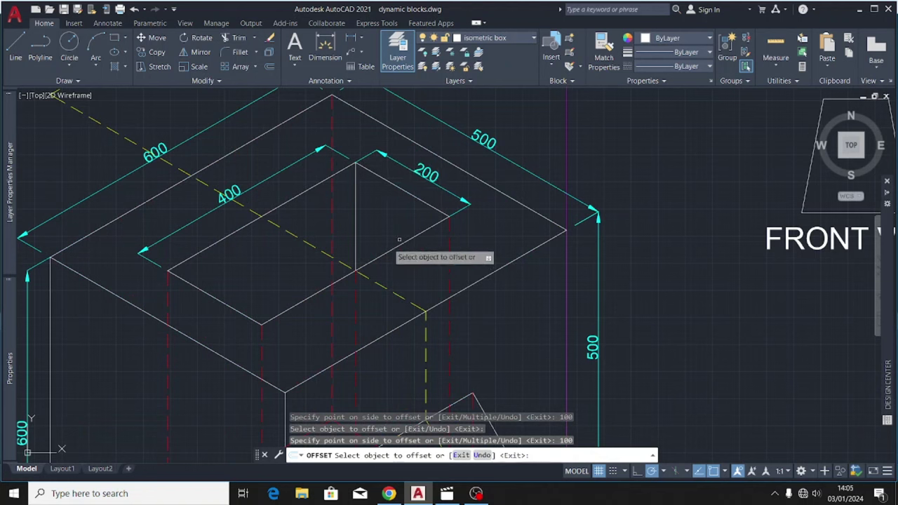
pyautogui.scroll(-2, 412, 214)
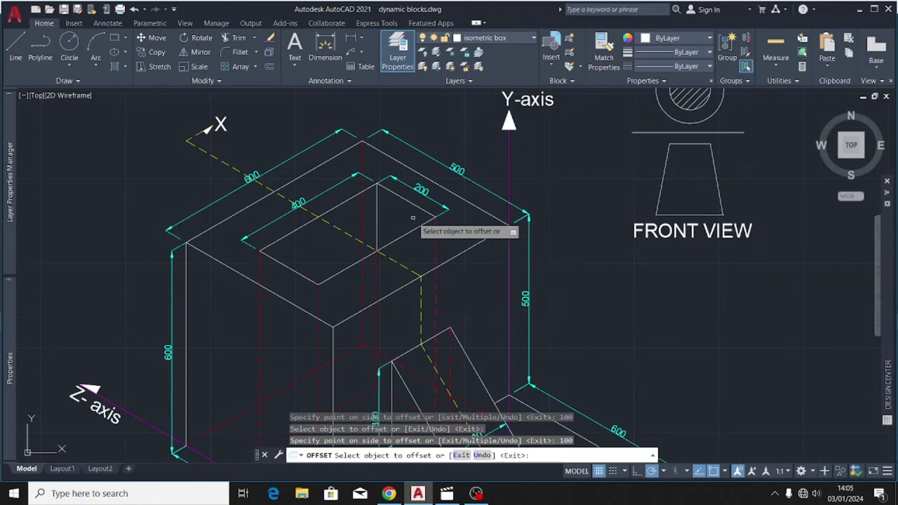
pyautogui.scroll(3, 235, 203)
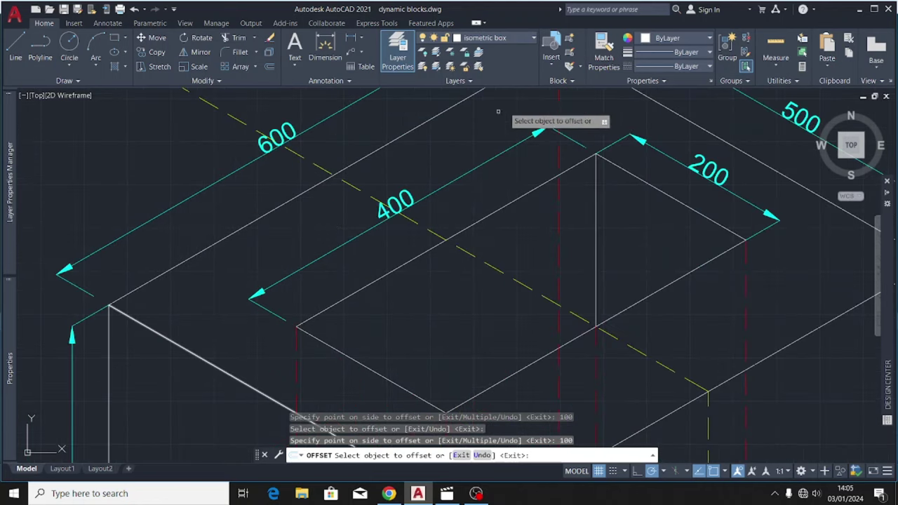
pyautogui.scroll(-3, 373, 173)
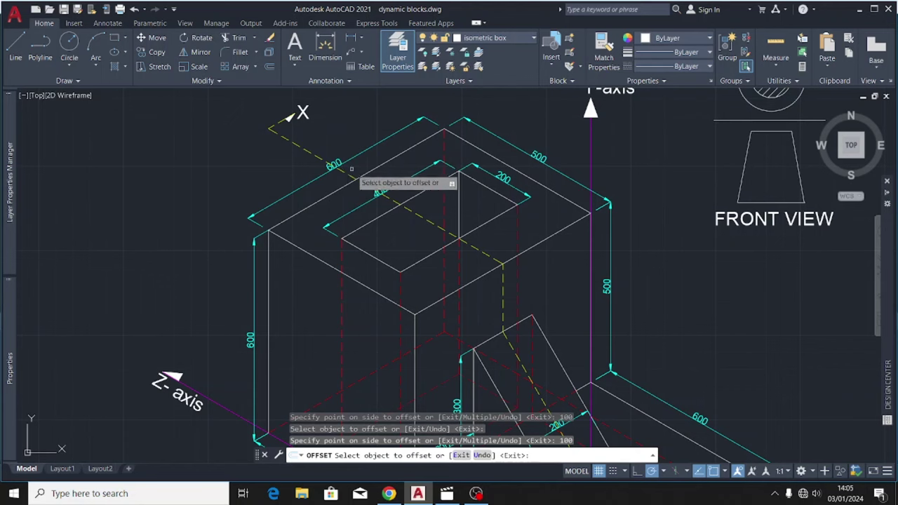
pyautogui.scroll(2, 331, 210)
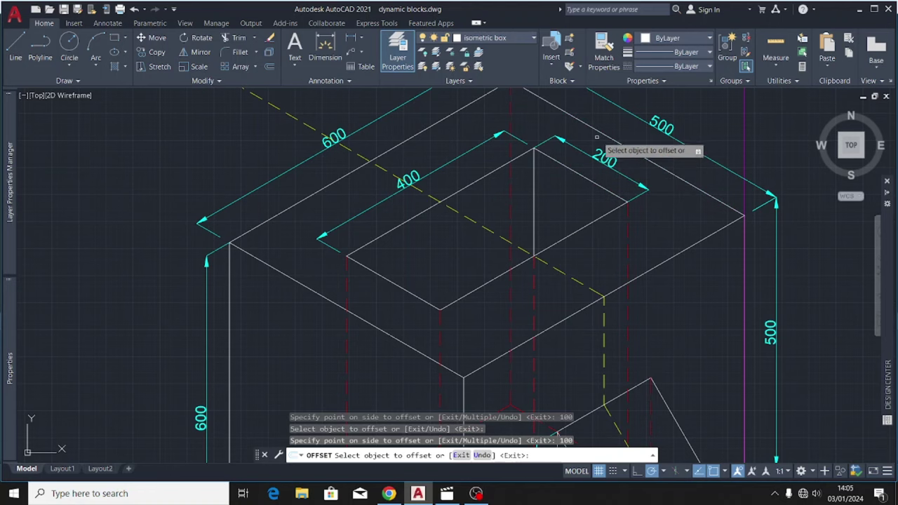
pyautogui.scroll(-5, 453, 251)
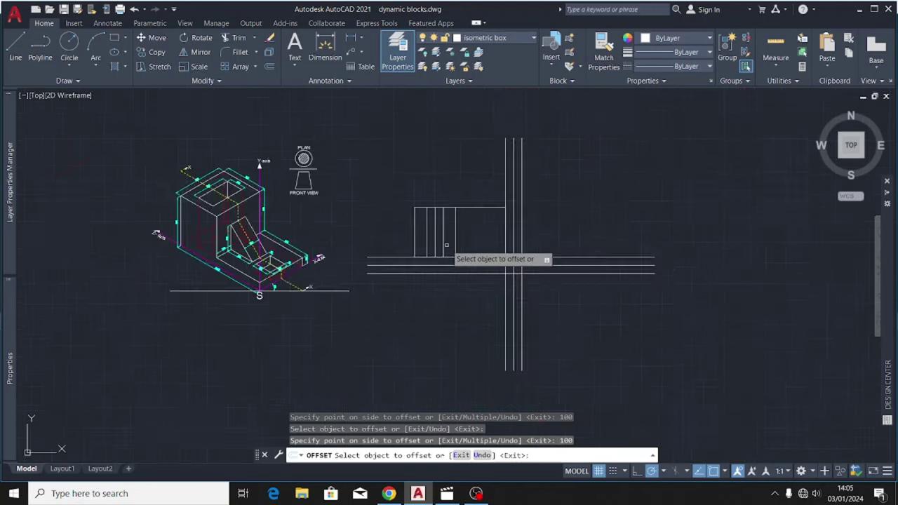
# Step: Offset the outline's bottom line 100 units upward and its top line 100 units downward
pyautogui.scroll(6, 445, 246)
pyautogui.click(453, 292)
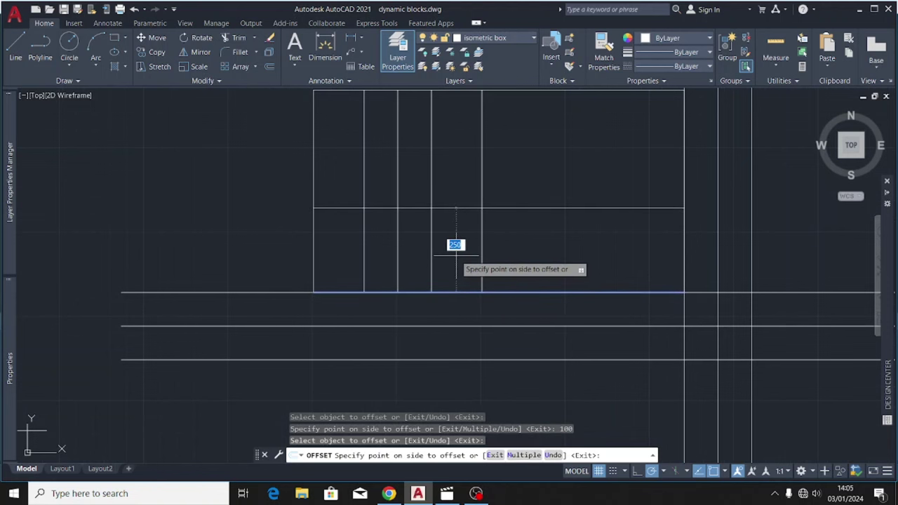
pyautogui.click(456, 260)
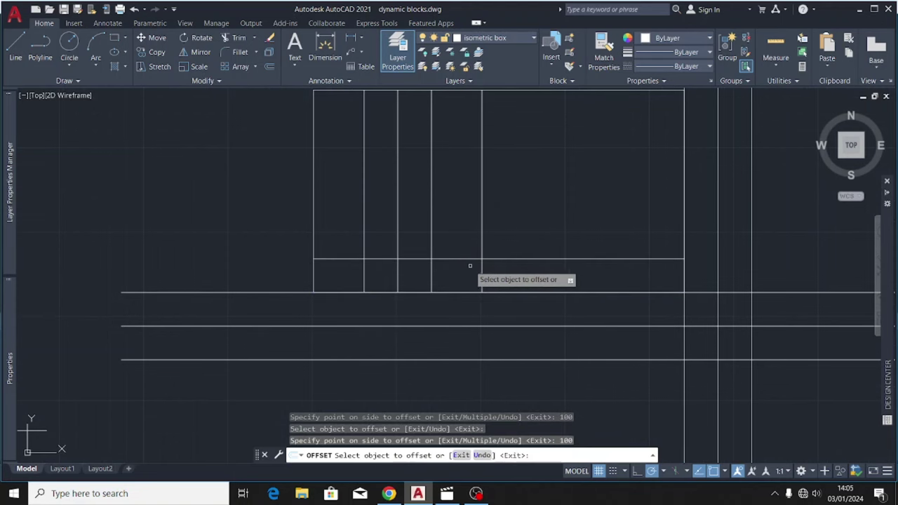
pyautogui.scroll(-3, 449, 260)
pyautogui.scroll(2, 459, 254)
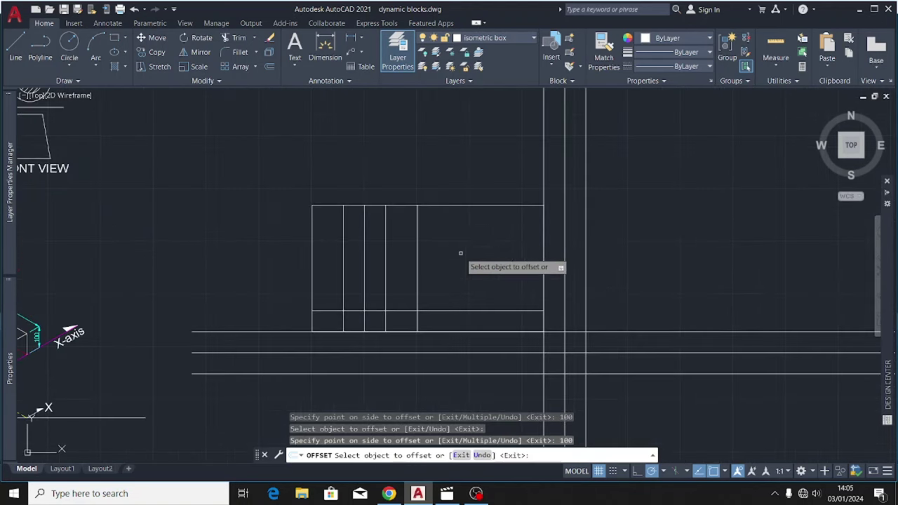
pyautogui.click(459, 205)
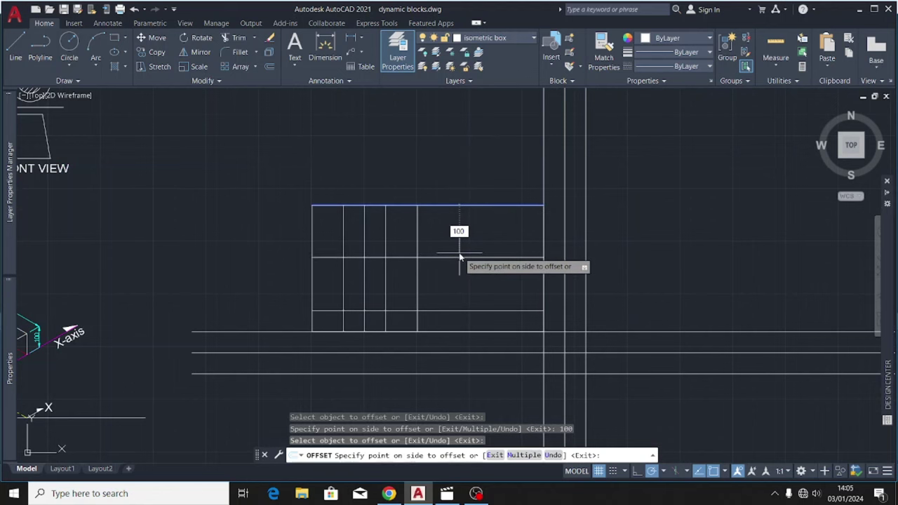
pyautogui.click(459, 255)
pyautogui.scroll(-2, 460, 252)
pyautogui.press('Escape')
# Step: Trim both inner horizontal lines between the 500-unit vertical line and the outline's right edge
pyautogui.write('tr')
pyautogui.press('Return')
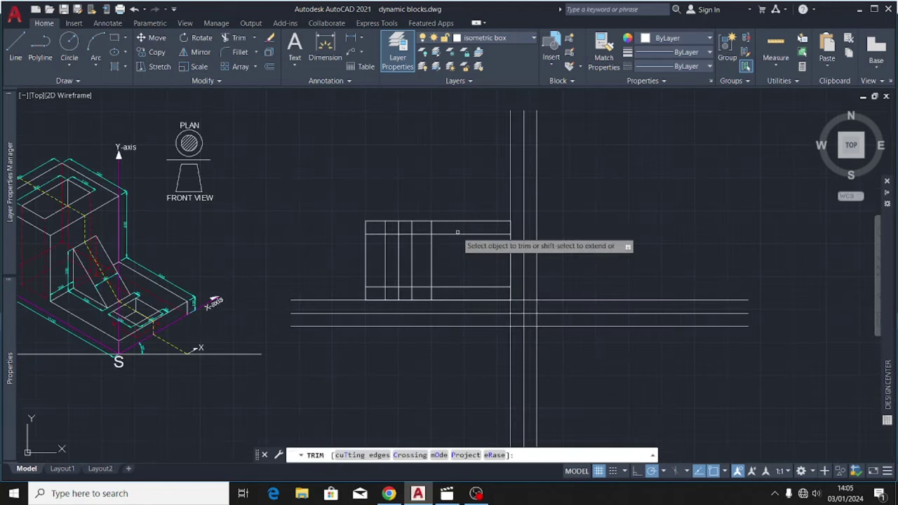
pyautogui.click(457, 232)
pyautogui.click(457, 295)
pyautogui.press('Return')
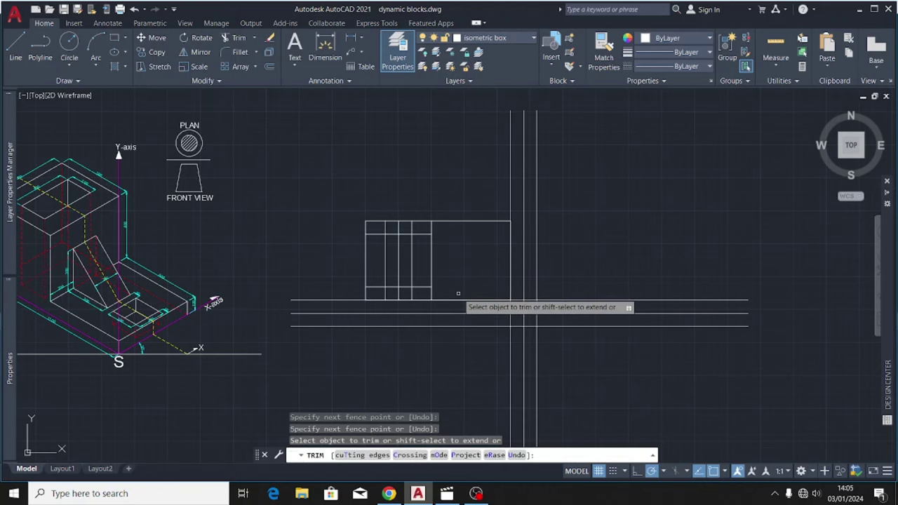
# Step: Trim the inner horizontal lines on both sides of the opening and the inner vertical lines above it in the upper block
pyautogui.scroll(2, 426, 237)
pyautogui.click(420, 232)
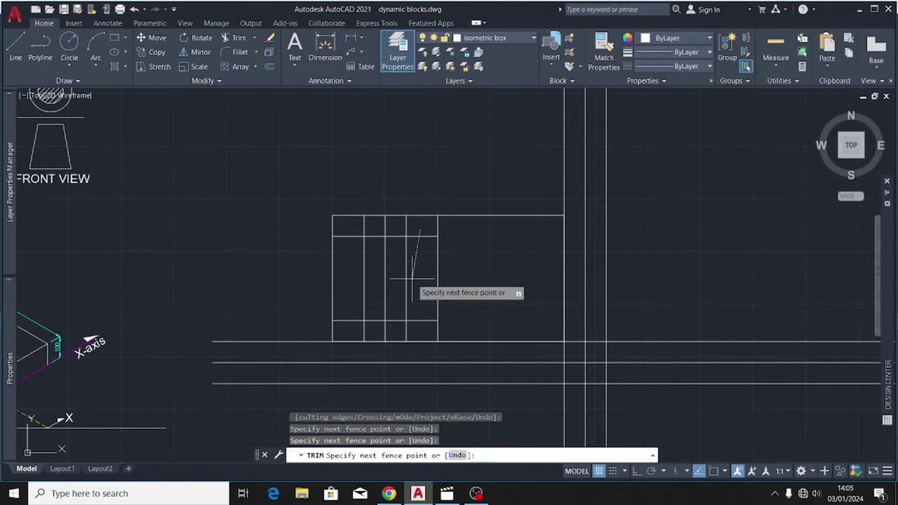
pyautogui.click(419, 321)
pyautogui.press('Return')
pyautogui.click(412, 226)
pyautogui.click(350, 223)
pyautogui.press('Return')
pyautogui.click(350, 223)
pyautogui.click(350, 325)
pyautogui.press('Return')
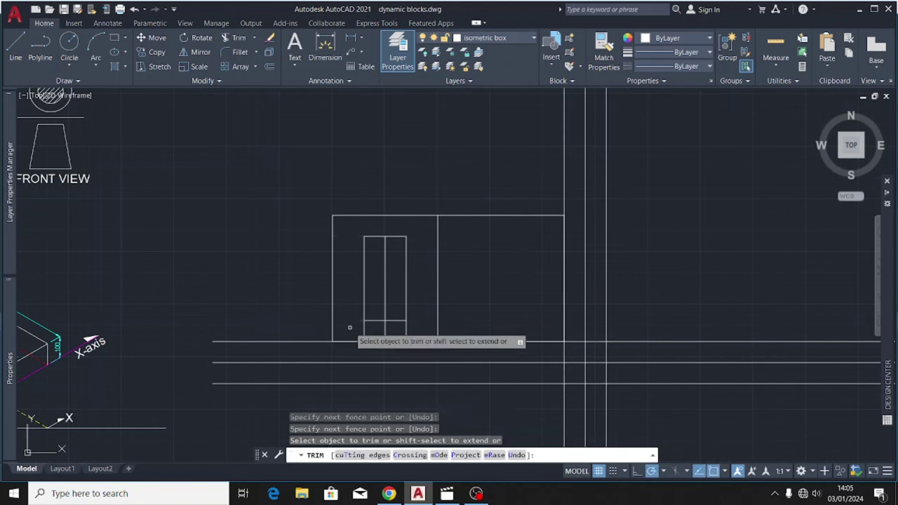
# Step: Trim the vertical lines below the opening and remove its middle line, leaving a clean inner rectangle
pyautogui.click(412, 333)
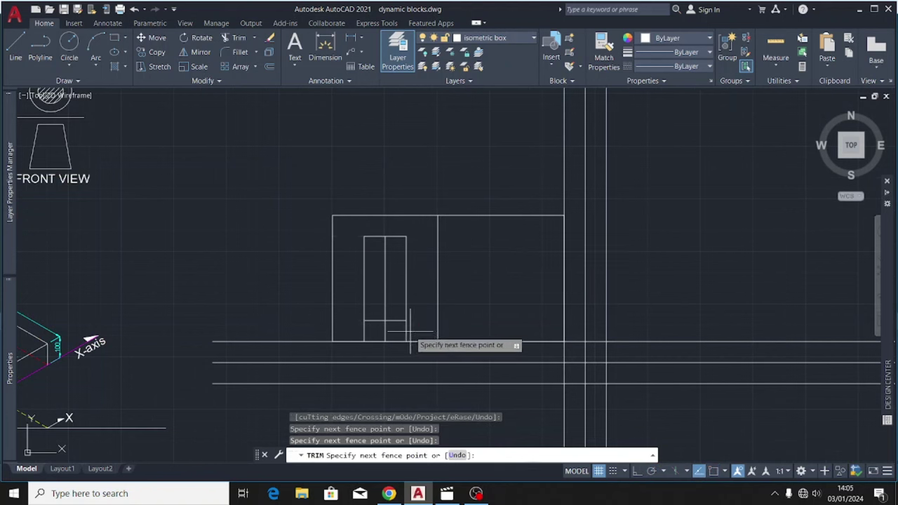
pyautogui.click(352, 332)
pyautogui.press('Return')
pyautogui.scroll(-2, 379, 253)
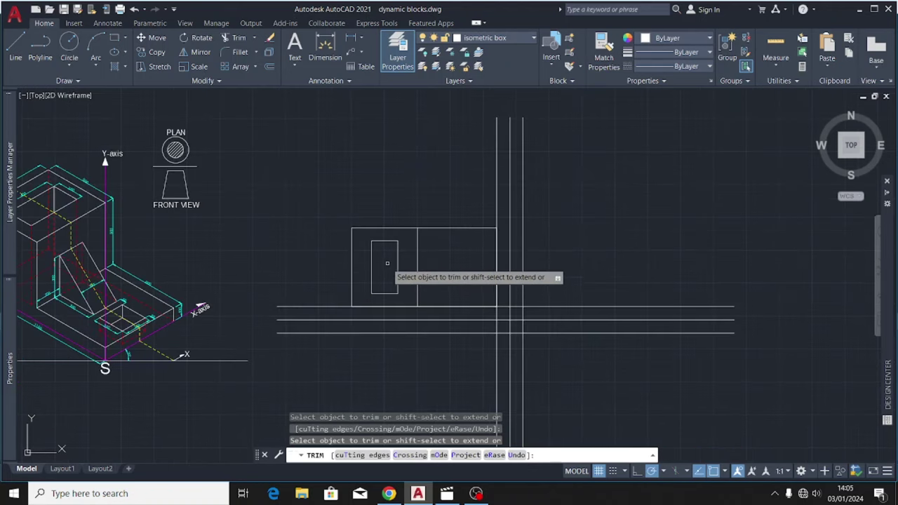
pyautogui.press('Escape')
# Step: Check the wedge's dimensions on the isometric block and offset the upper block's right edge 300 units to the right
pyautogui.moveTo(391, 295); pyautogui.dragTo(391, 268, button='middle')
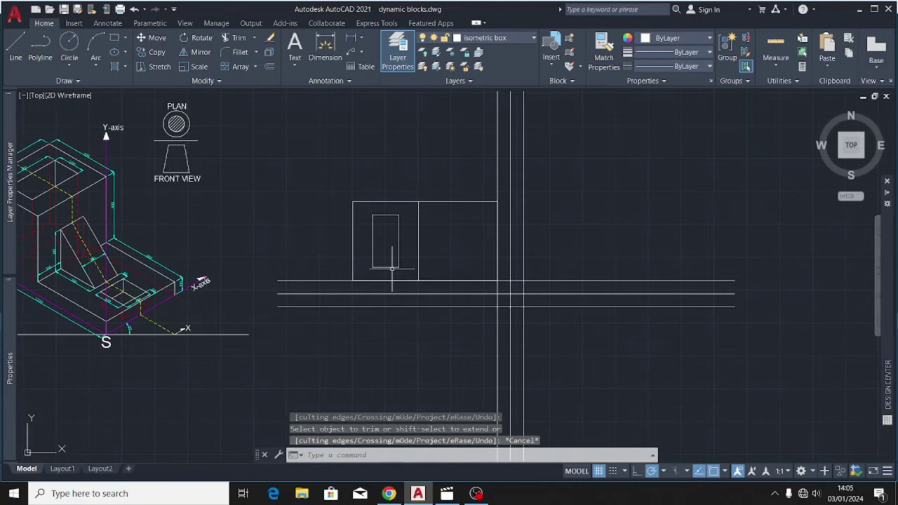
pyautogui.scroll(-2, 510, 227)
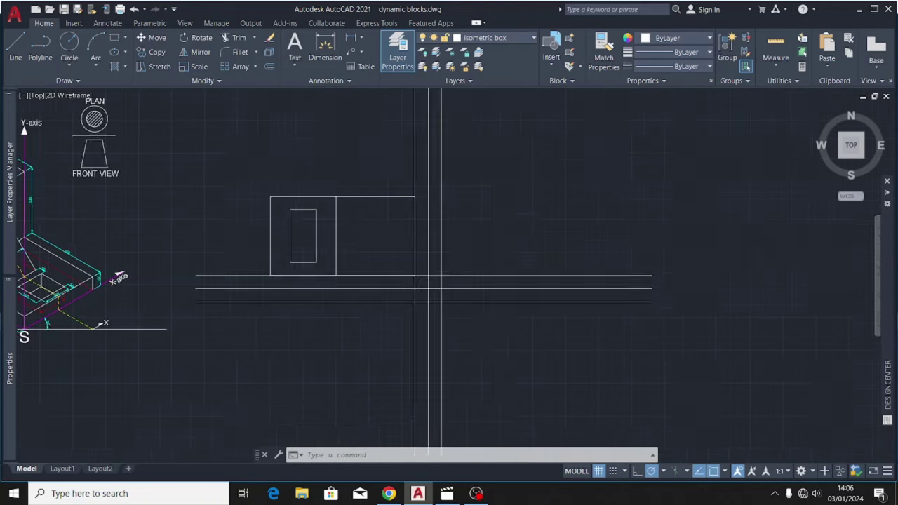
pyautogui.scroll(5, 205, 224)
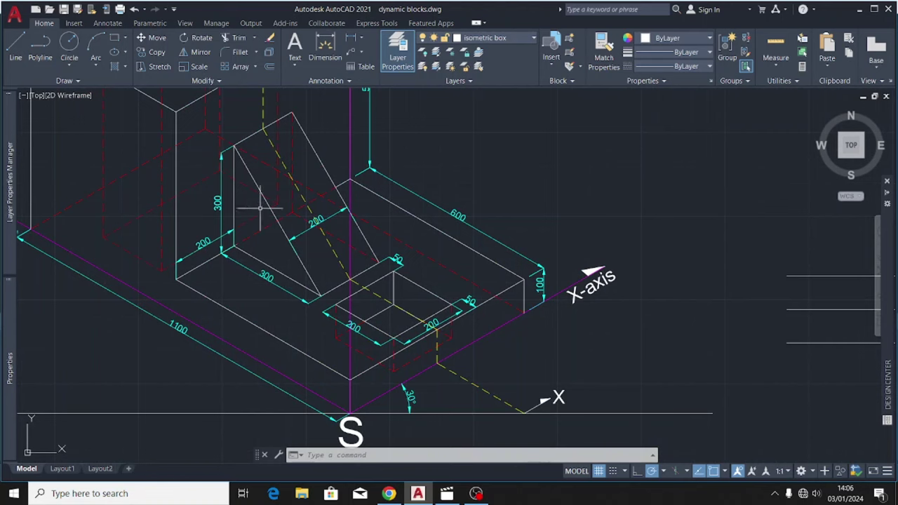
pyautogui.scroll(-3, 296, 240)
pyautogui.scroll(2, 300, 227)
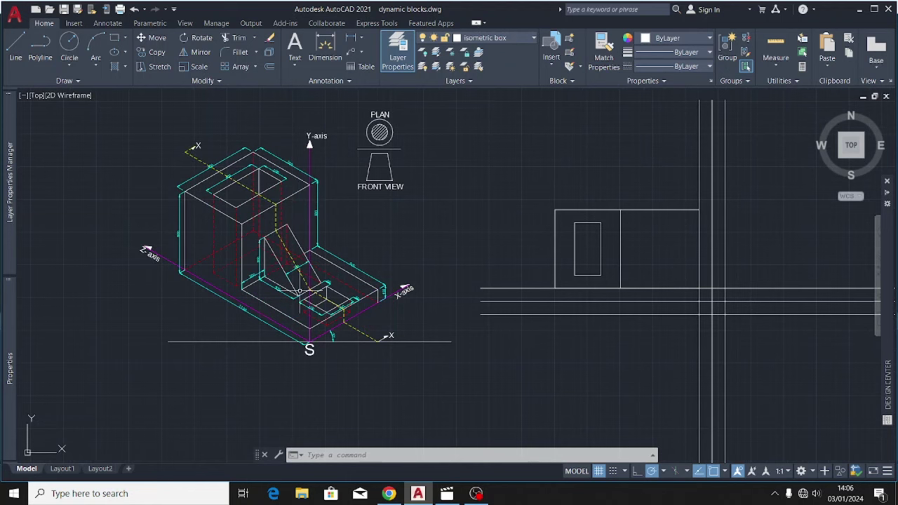
pyautogui.scroll(2, 299, 290)
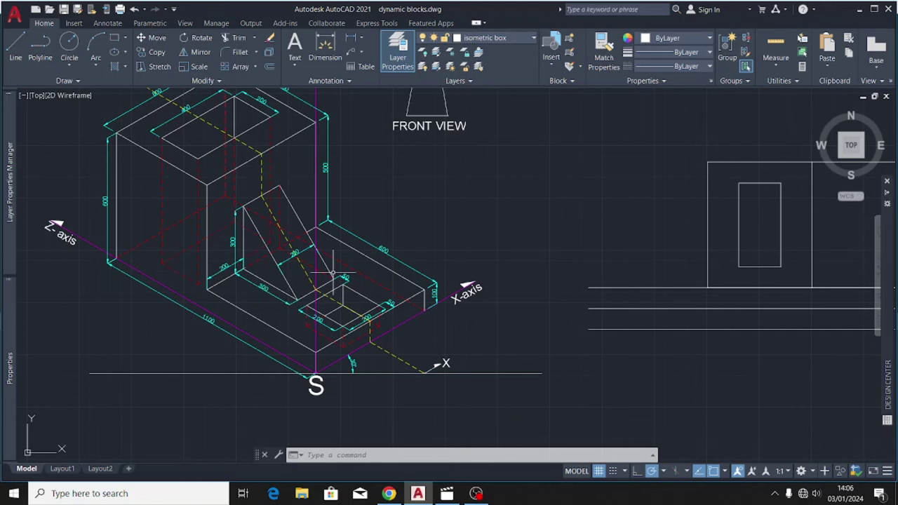
pyautogui.scroll(4, 303, 293)
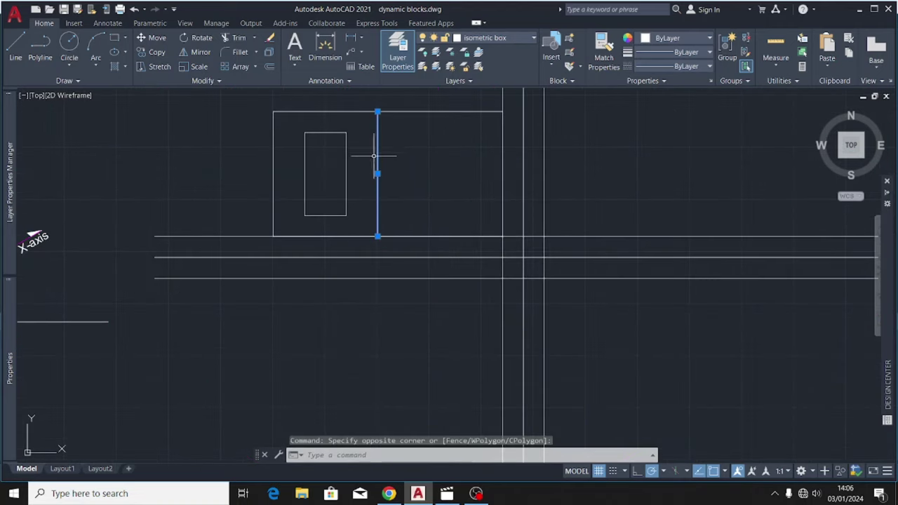
pyautogui.click(269, 66)
pyautogui.click(379, 174)
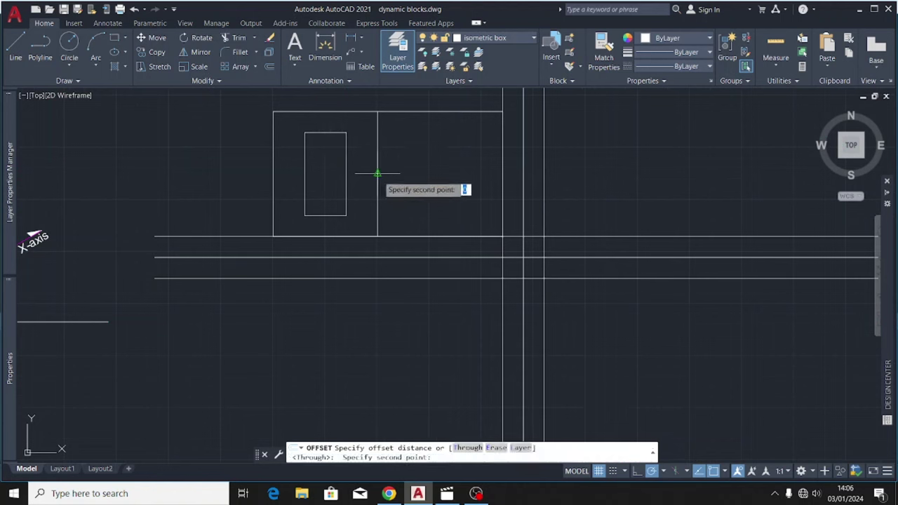
pyautogui.write('300')
pyautogui.press('Return')
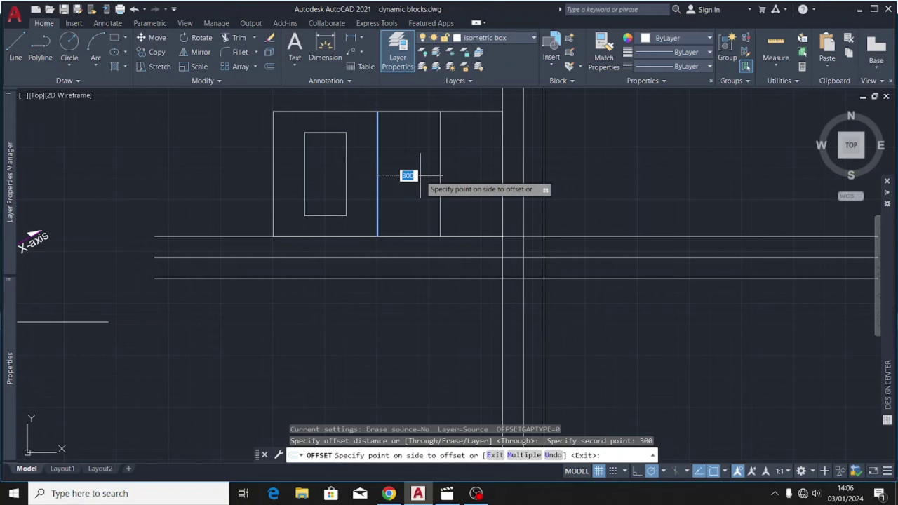
pyautogui.click(421, 176)
# Step: Offset the outline's bottom line 200 units upward and its top line 200 units downward for the wedge's sides
pyautogui.scroll(-3, 463, 221)
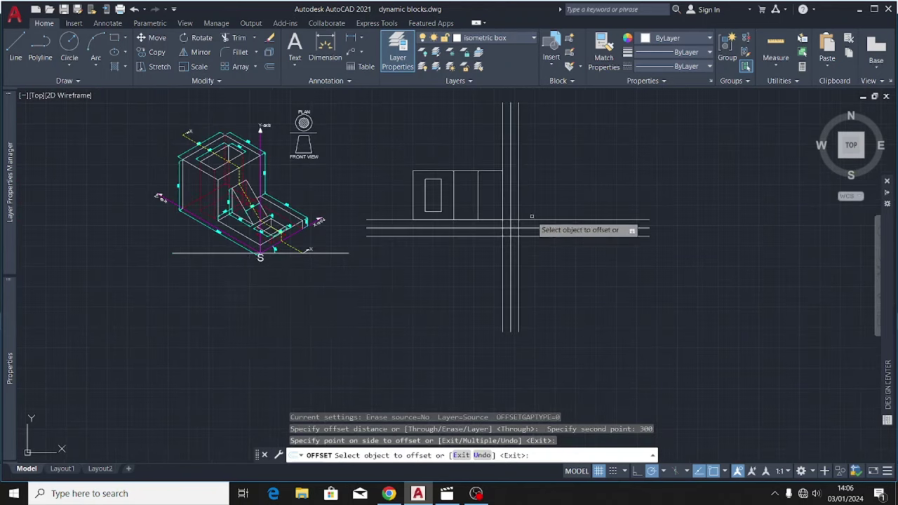
pyautogui.scroll(3, 235, 220)
pyautogui.scroll(3, 279, 268)
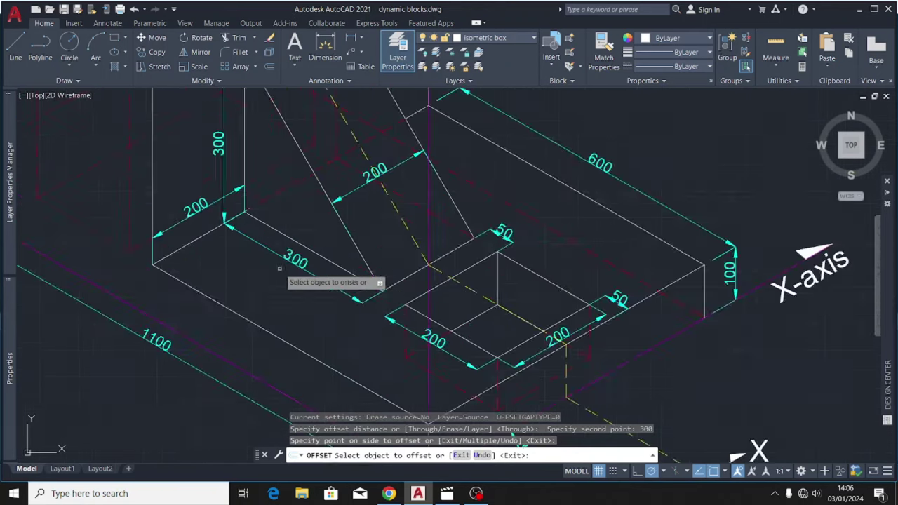
pyautogui.scroll(-4, 280, 268)
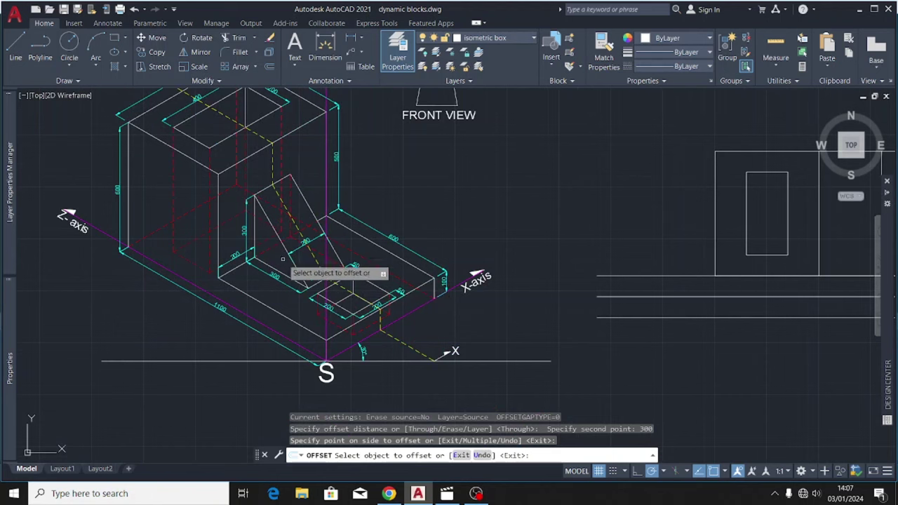
pyautogui.scroll(2, 274, 246)
pyautogui.click(235, 240)
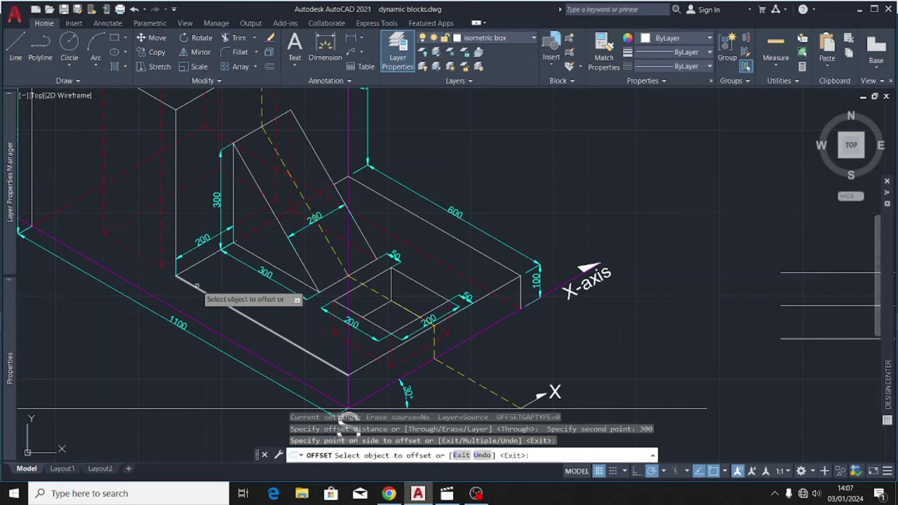
pyautogui.scroll(-3, 168, 287)
pyautogui.scroll(5, 210, 275)
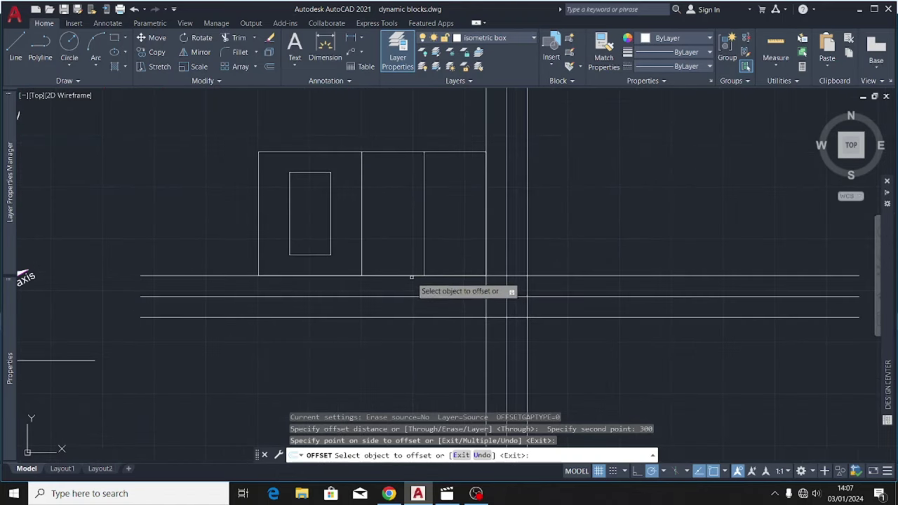
pyautogui.click(411, 276)
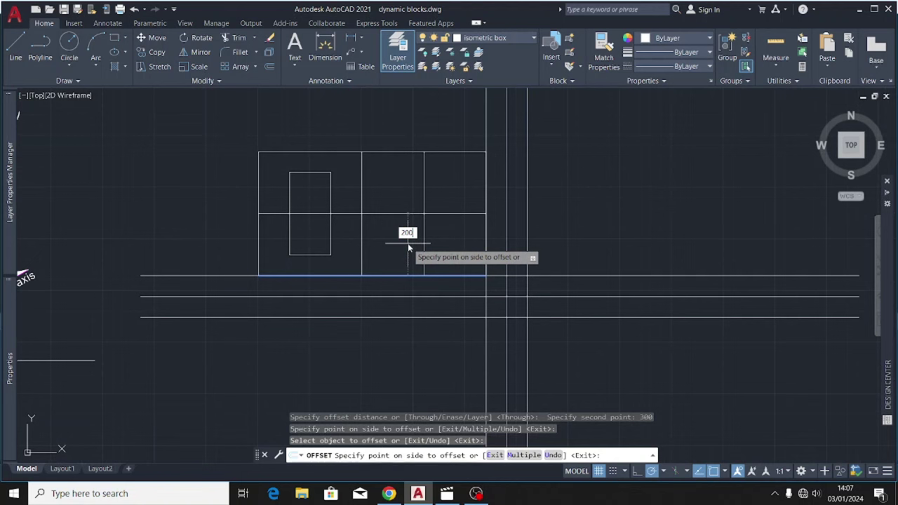
pyautogui.press('Return')
pyautogui.click(404, 151)
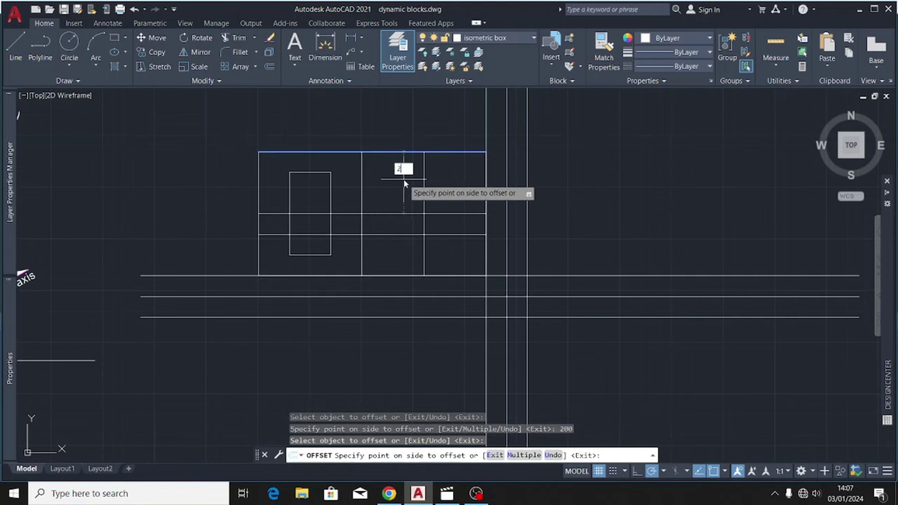
pyautogui.press('Return')
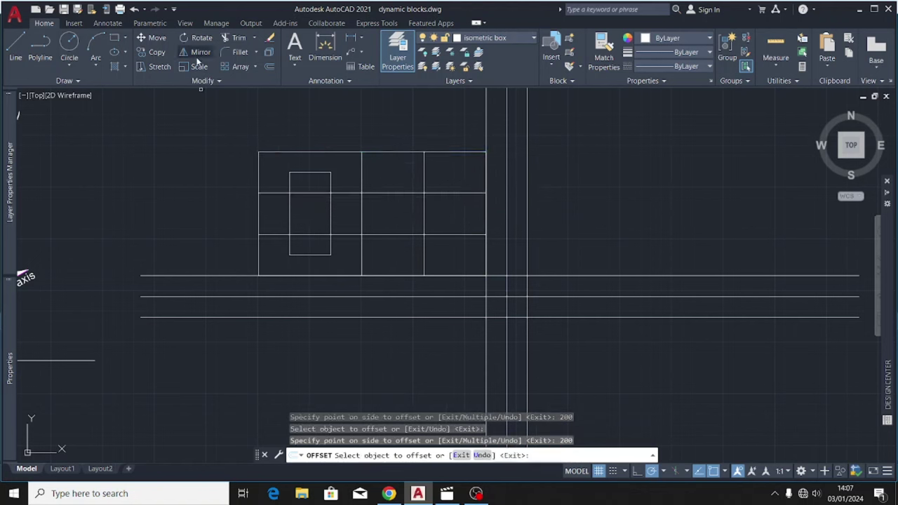
# Step: Trim the wedge's horizontal lines inside the upper block and its vertical end line above and below those horizontals
pyautogui.click(236, 39)
pyautogui.moveTo(276, 244)
pyautogui.mouseDown()
pyautogui.moveTo(270, 196)
pyautogui.moveTo(286, 201)
pyautogui.mouseUp()
pyautogui.moveTo(311, 195); pyautogui.dragTo(309, 183)
pyautogui.moveTo(347, 241); pyautogui.dragTo(343, 179)
pyautogui.scroll(-2, 372, 246)
pyautogui.scroll(4, 364, 247)
pyautogui.moveTo(365, 246); pyautogui.dragTo(367, 261)
pyautogui.scroll(-4, 365, 227)
pyautogui.scroll(4, 365, 226)
pyautogui.moveTo(367, 217)
pyautogui.mouseDown()
pyautogui.moveTo(395, 234)
pyautogui.moveTo(351, 191)
pyautogui.mouseUp()
pyautogui.scroll(-4, 350, 179)
pyautogui.scroll(4, 356, 246)
pyautogui.press('Escape')
# Step: Check the small opening's dimensions on the isometric block and offset the wedge's vertical end line 50 units to the right
pyautogui.scroll(-4, 569, 246)
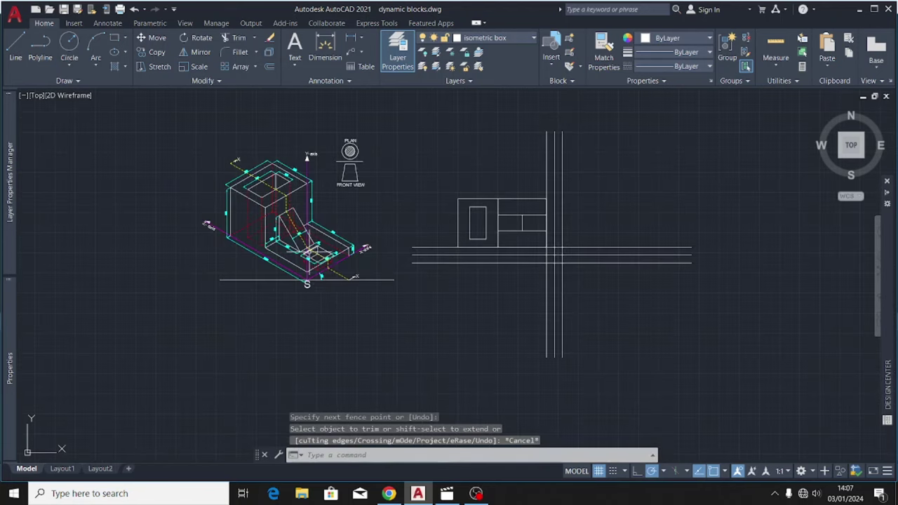
pyautogui.scroll(5, 309, 249)
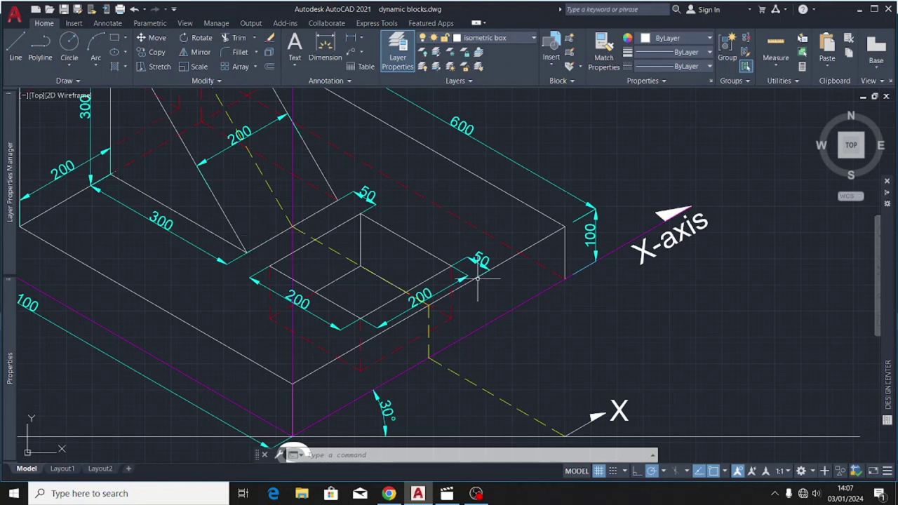
pyautogui.scroll(-5, 135, 289)
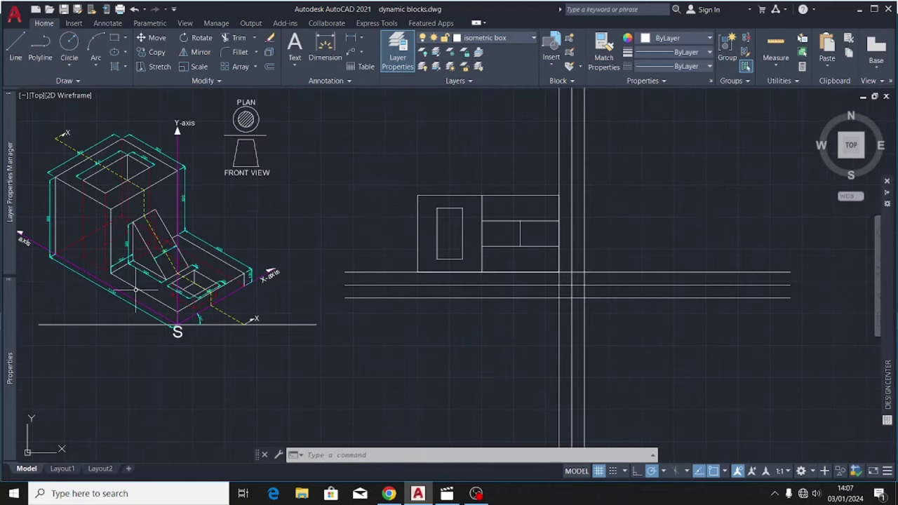
pyautogui.scroll(6, 554, 272)
pyautogui.click(421, 170)
pyautogui.click(386, 188)
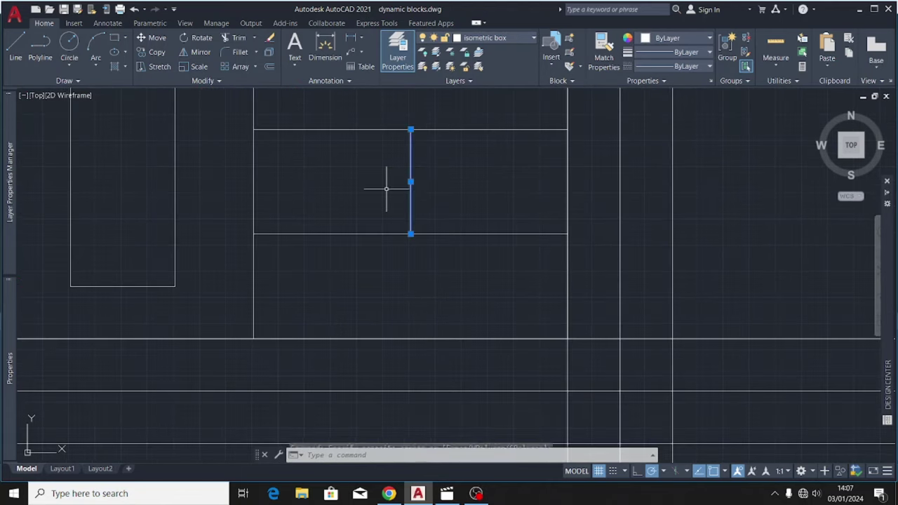
pyautogui.click(269, 66)
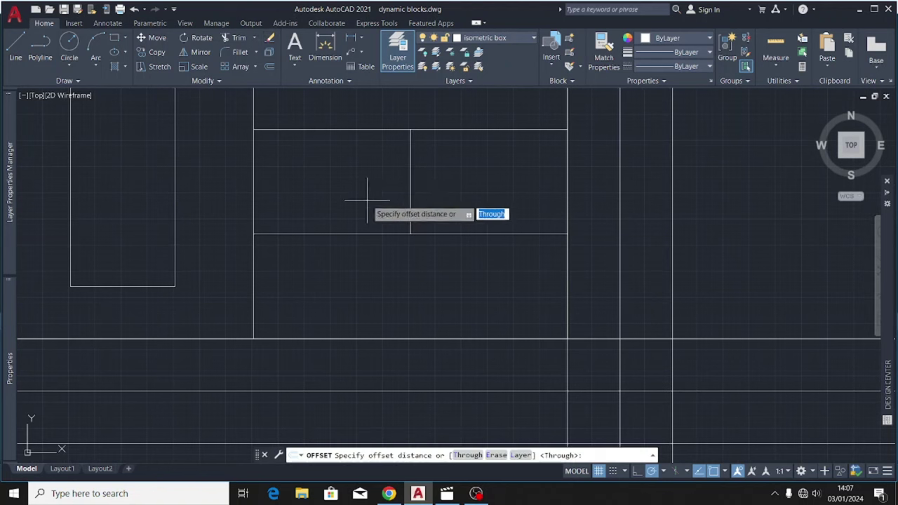
pyautogui.click(411, 181)
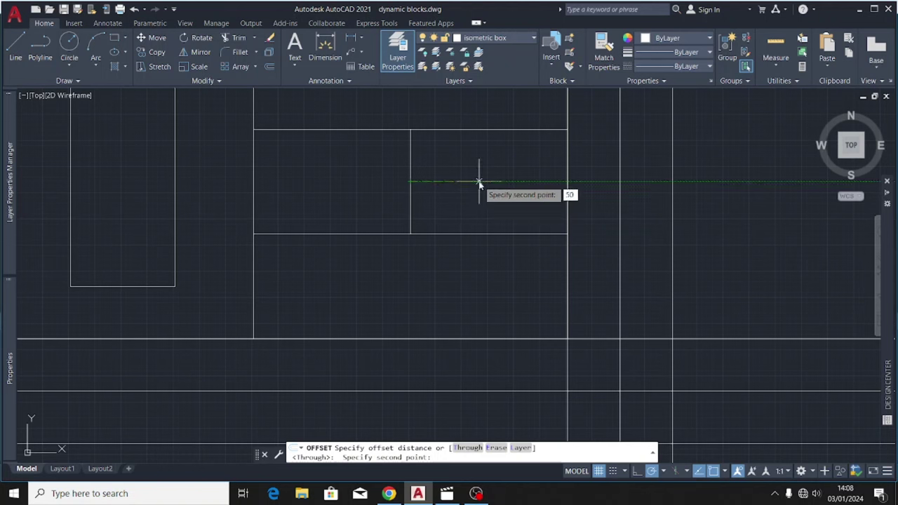
pyautogui.write('50')
pyautogui.press('Return')
pyautogui.click(413, 181)
pyautogui.click(459, 176)
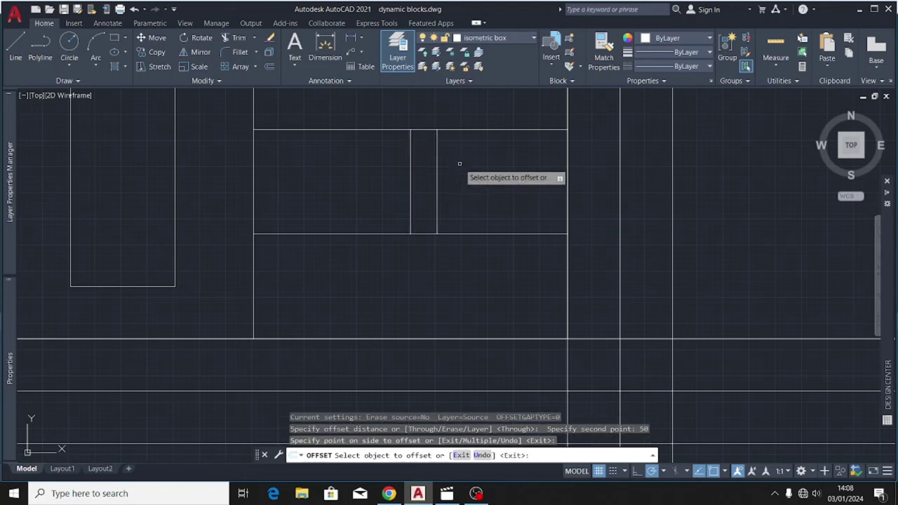
# Step: Offset the small opening's left vertical line 200 units to the right to form its opposite side
pyautogui.scroll(-3, 469, 194)
pyautogui.scroll(5, 184, 260)
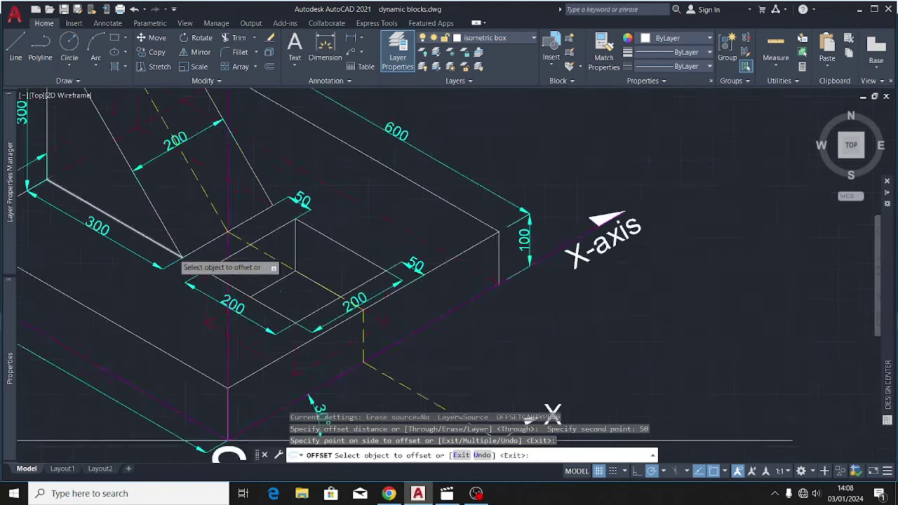
pyautogui.scroll(-4, 245, 336)
pyautogui.scroll(2, 236, 249)
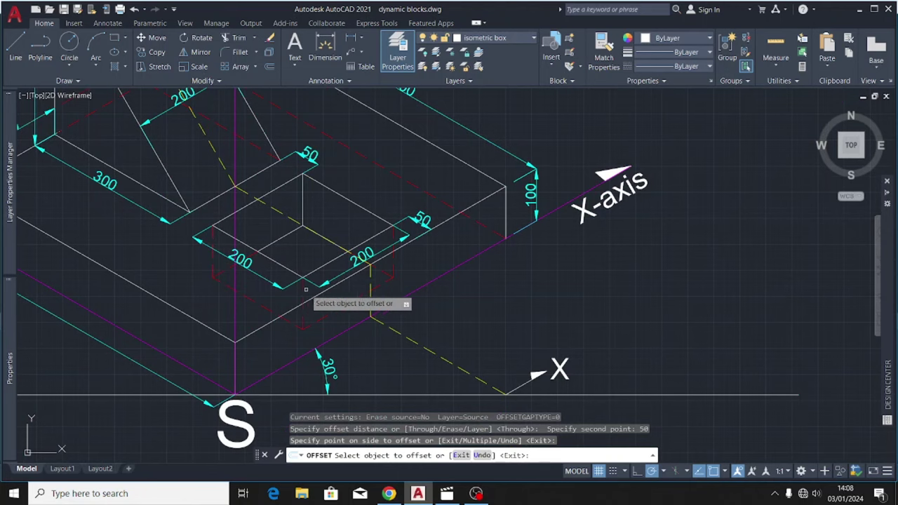
pyautogui.scroll(-4, 175, 256)
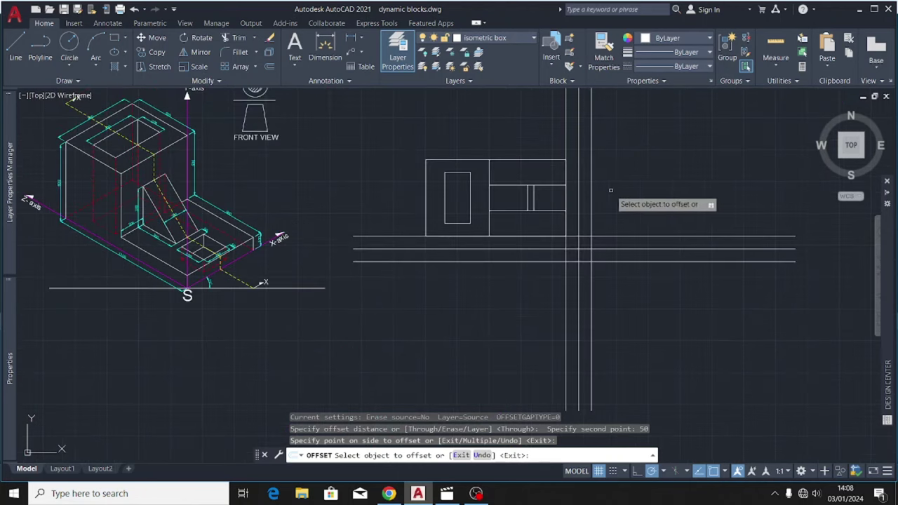
pyautogui.scroll(4, 600, 198)
pyautogui.scroll(-4, 355, 244)
pyautogui.scroll(6, 365, 228)
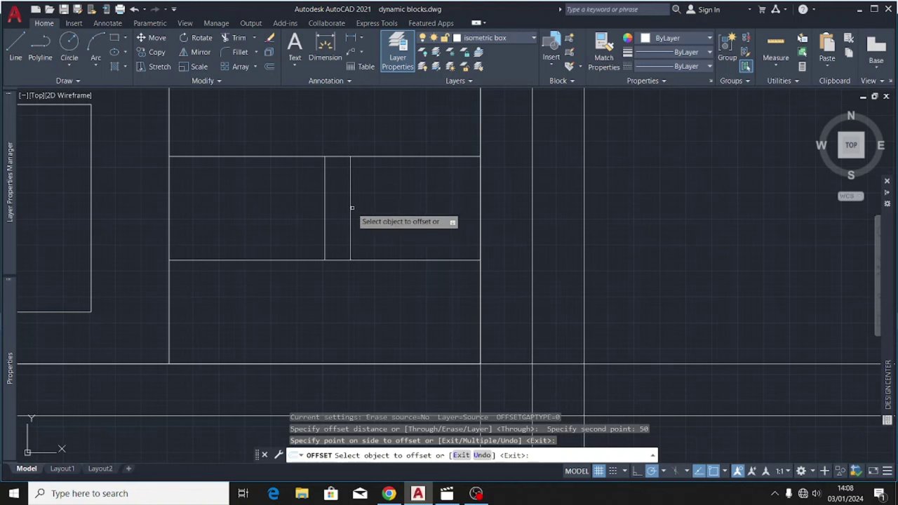
pyautogui.click(350, 207)
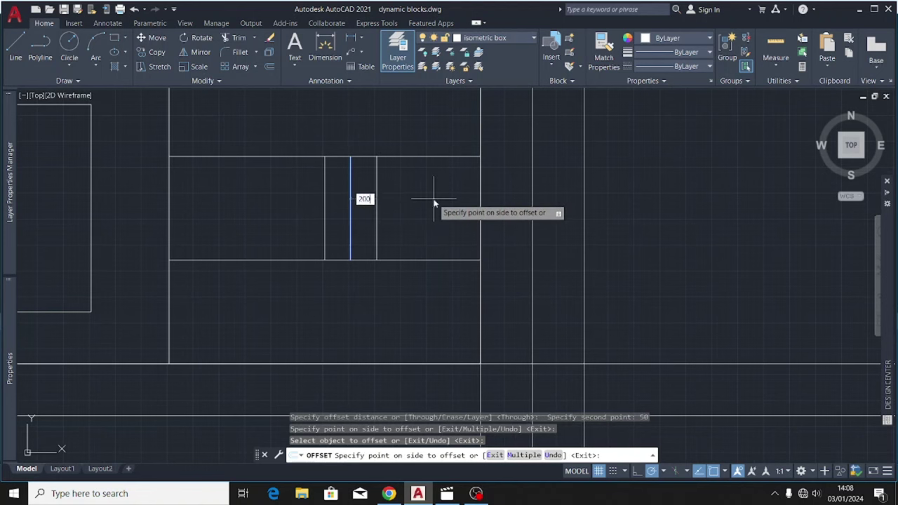
pyautogui.write('200')
pyautogui.press('Return')
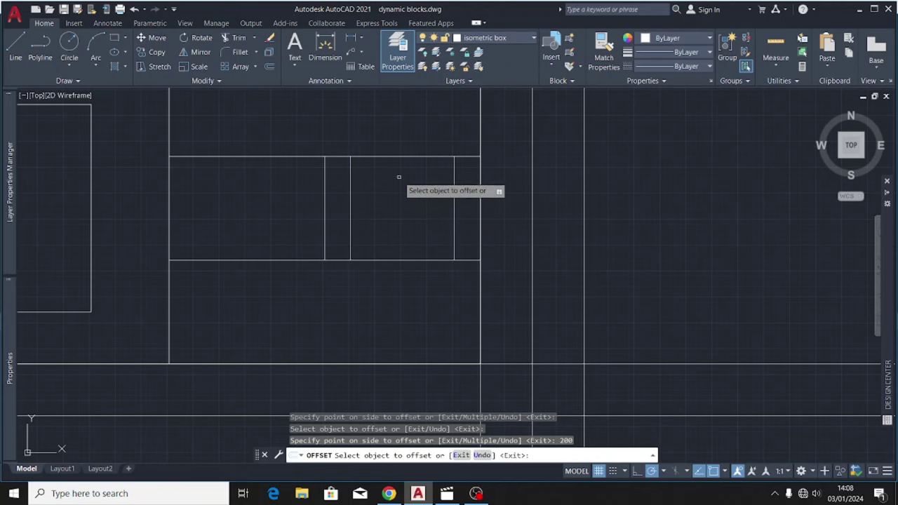
# Step: Trim the horizontal lines between the wedge and the small opening and between the opening and the outline's right edge
pyautogui.scroll(-2, 405, 188)
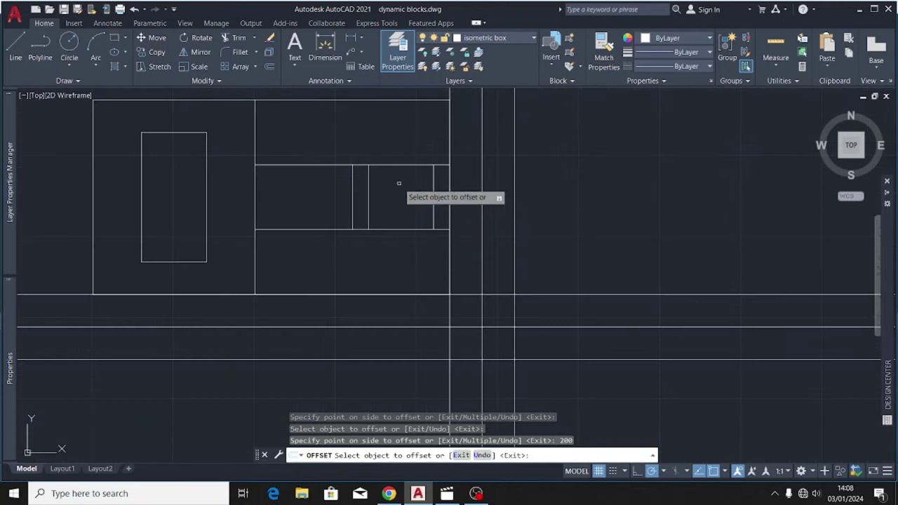
pyautogui.click(238, 38)
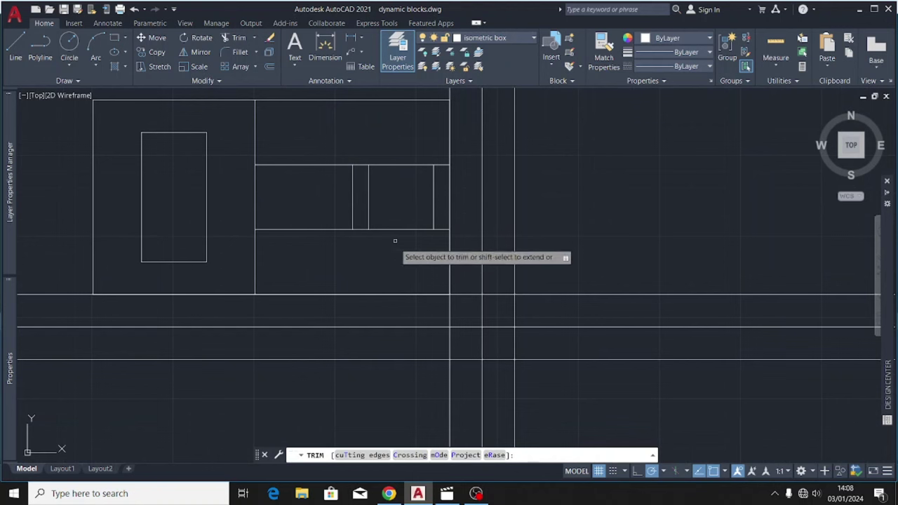
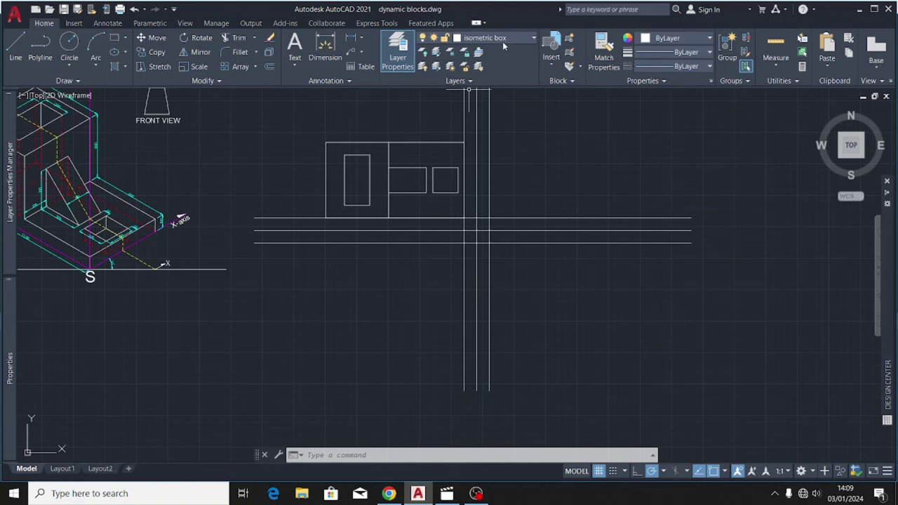
# Step: Make the projection lines layer current and draw a vertical projection line about 1326 units down from the plan's lower-left corner
pyautogui.click(499, 39)
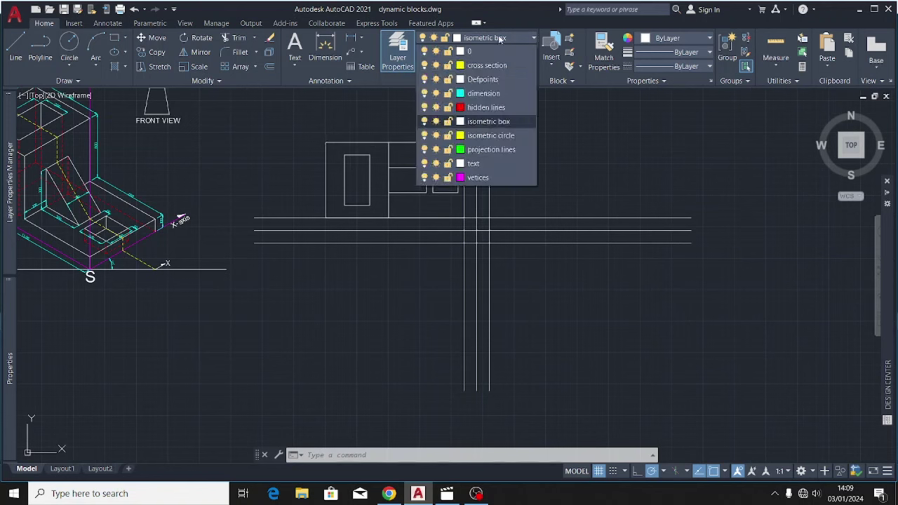
pyautogui.click(491, 149)
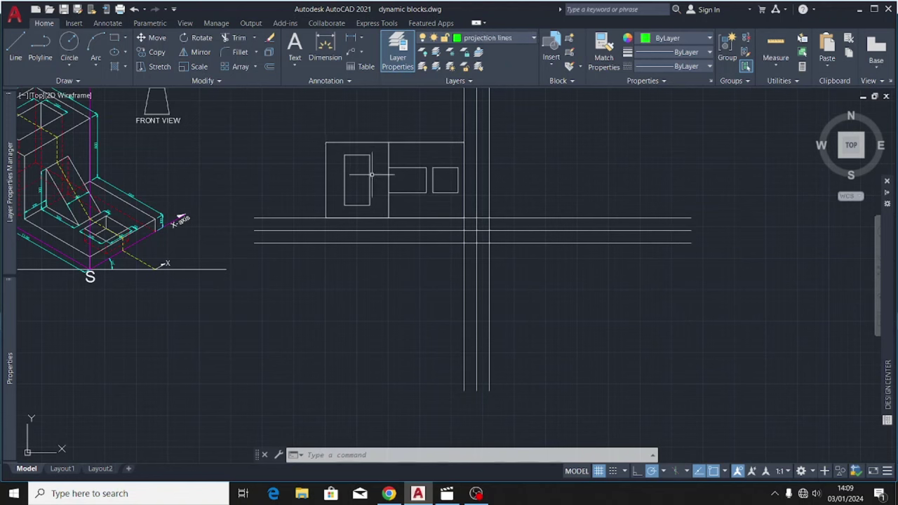
pyautogui.click(16, 51)
pyautogui.scroll(2, 324, 230)
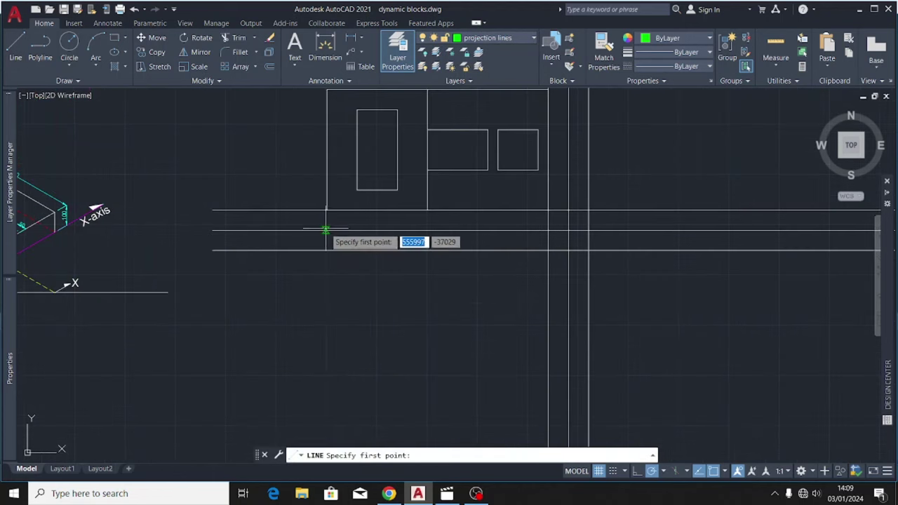
pyautogui.click(327, 209)
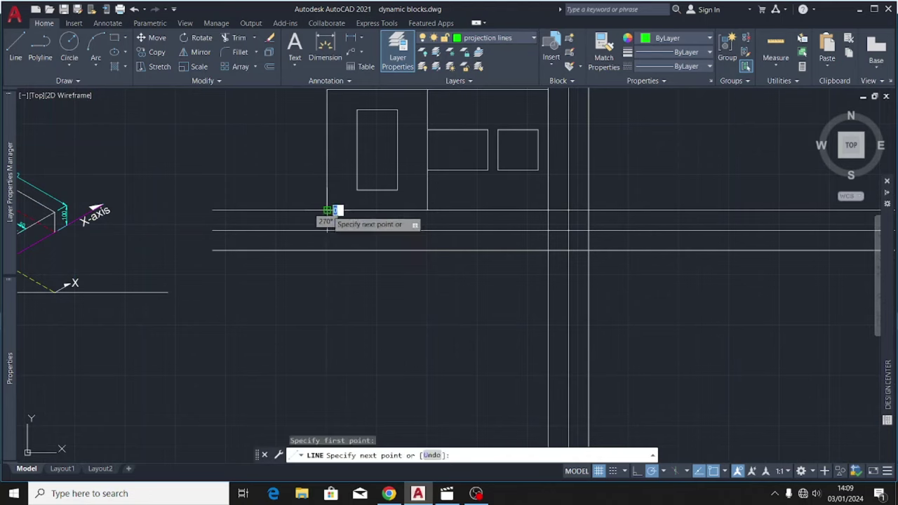
pyautogui.scroll(-3, 323, 200)
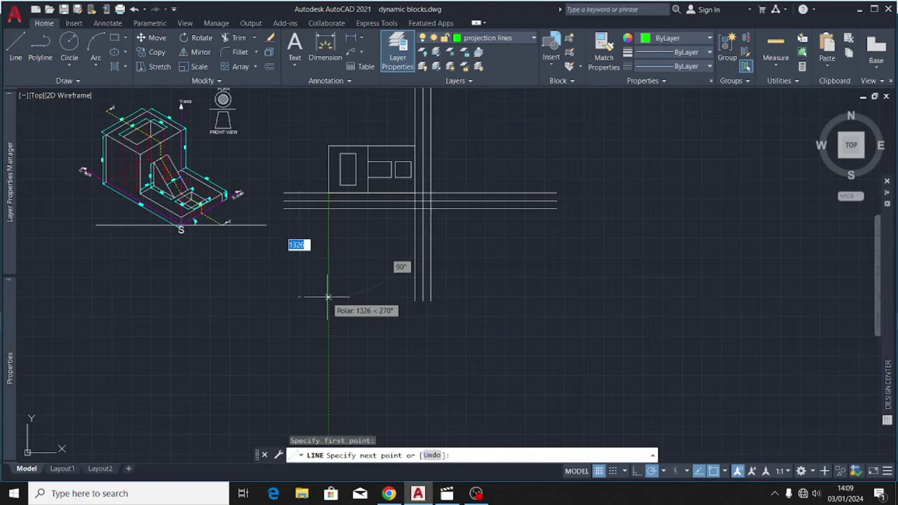
pyautogui.click(326, 297)
pyautogui.press('Escape')
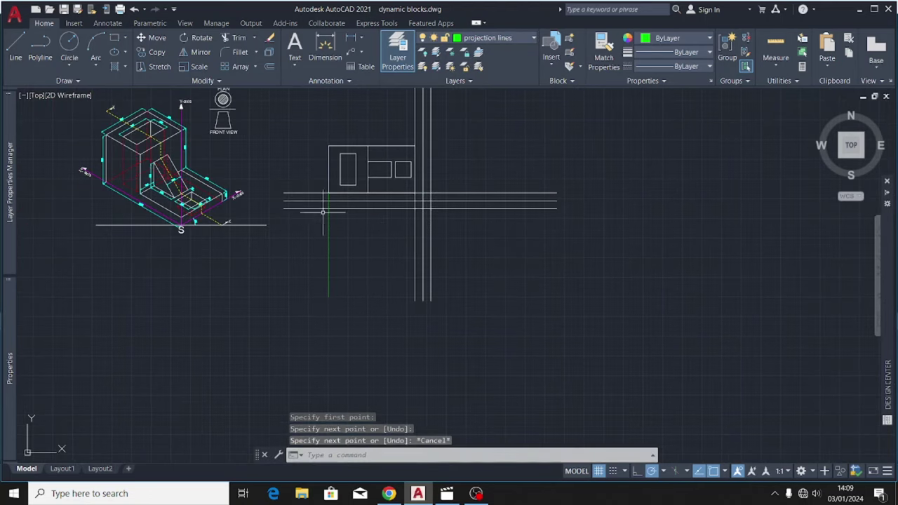
# Step: Copy the projection line from its upper end to both sides of the large opening and the upper block's right edge
pyautogui.scroll(2, 324, 176)
pyautogui.scroll(2, 323, 176)
pyautogui.click(350, 297)
pyautogui.click(291, 228)
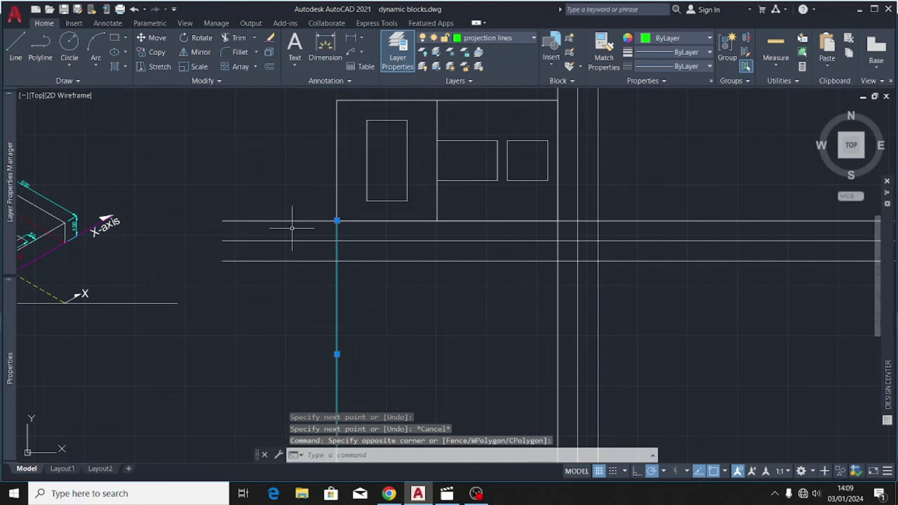
pyautogui.click(153, 54)
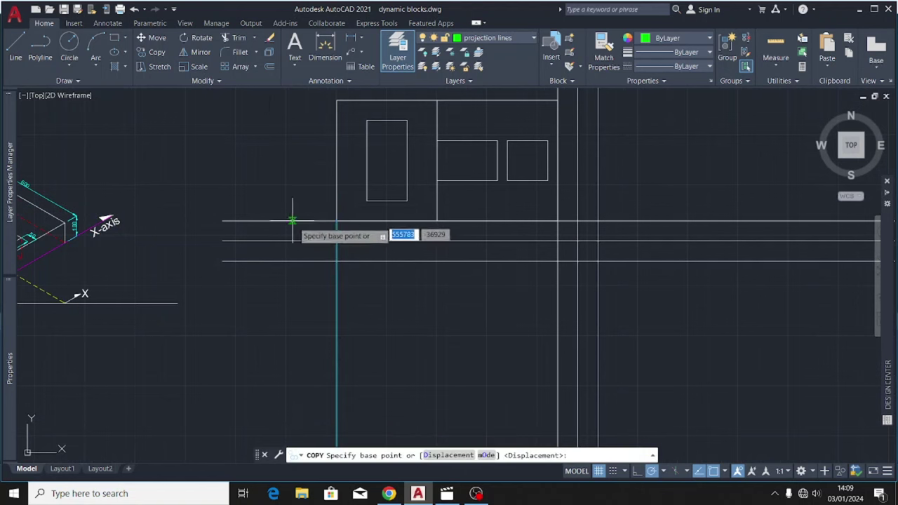
pyautogui.click(336, 221)
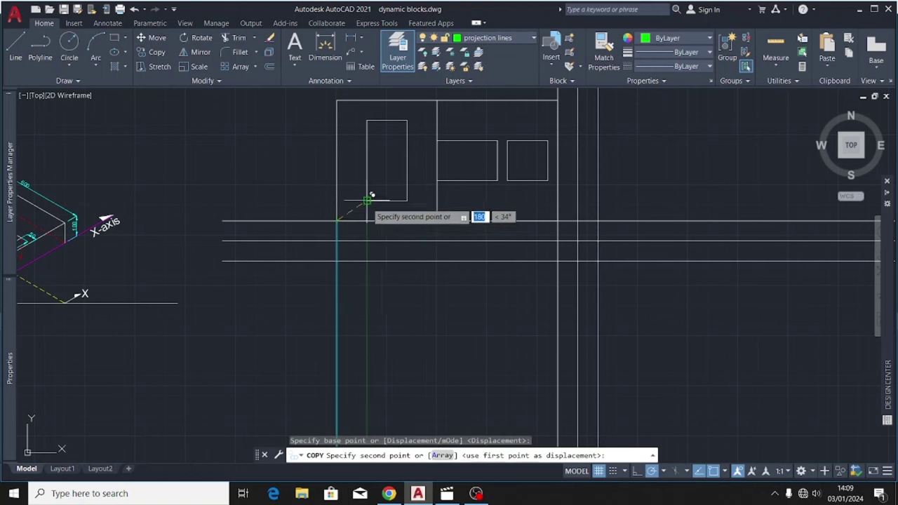
pyautogui.click(367, 200)
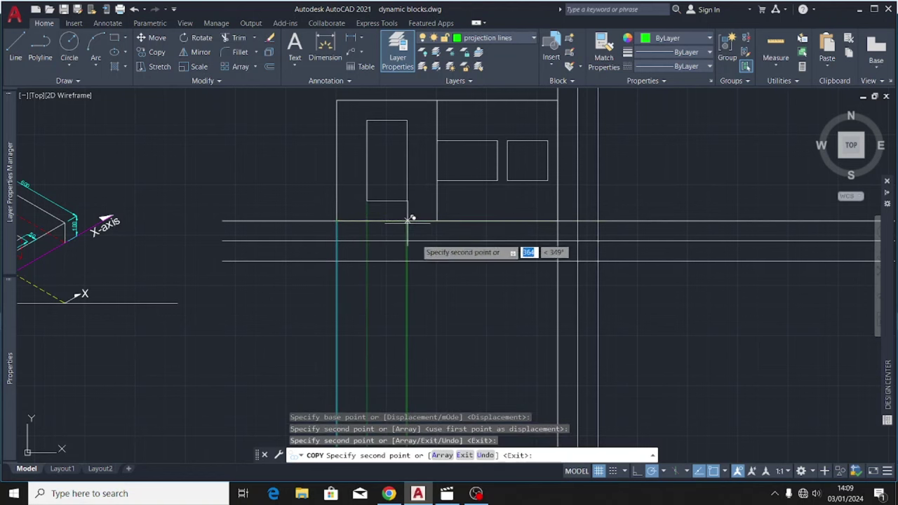
pyautogui.click(407, 220)
pyautogui.click(436, 220)
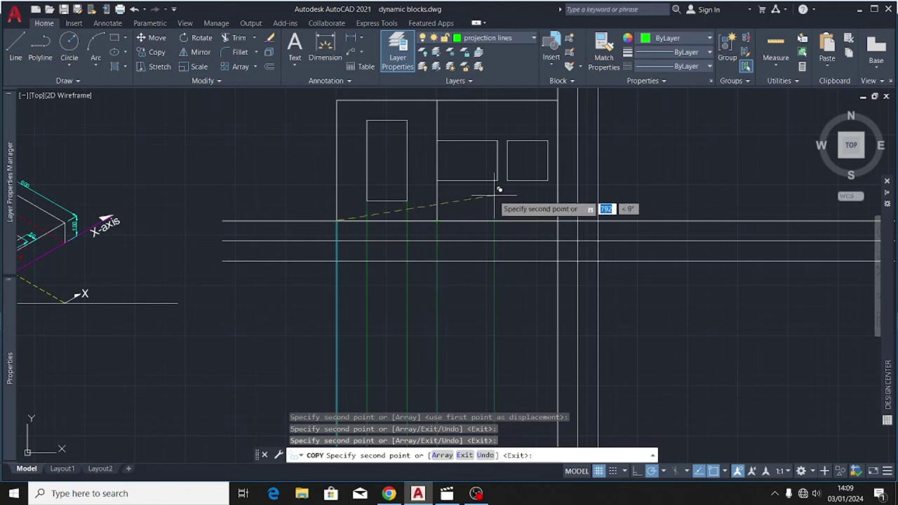
# Step: Continue copying the projection line to the wedge's end, both sides of the small opening and the plan's lower-right corner
pyautogui.click(502, 174)
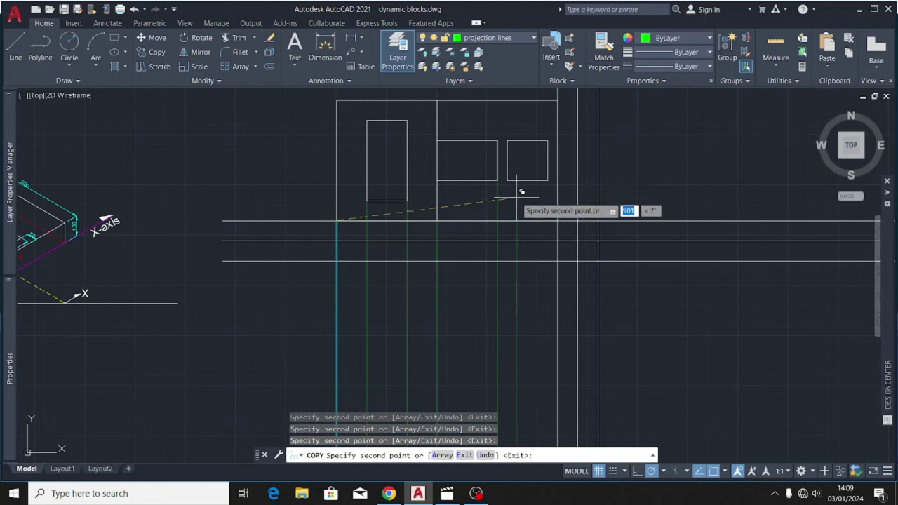
pyautogui.click(513, 174)
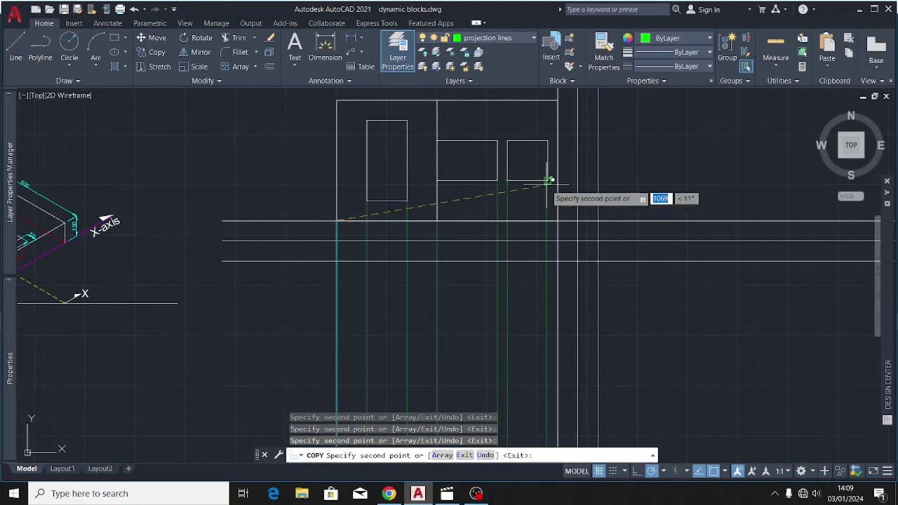
pyautogui.click(553, 175)
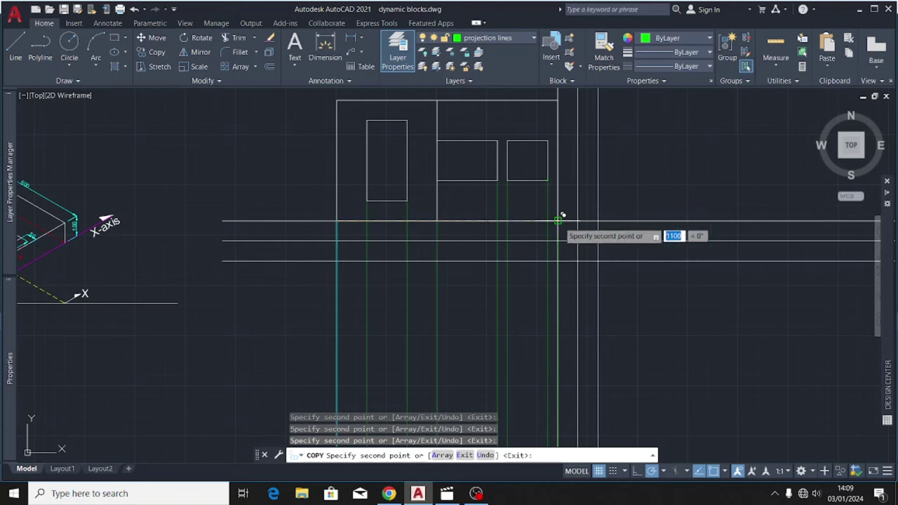
pyautogui.scroll(-2, 387, 211)
pyautogui.scroll(4, 488, 213)
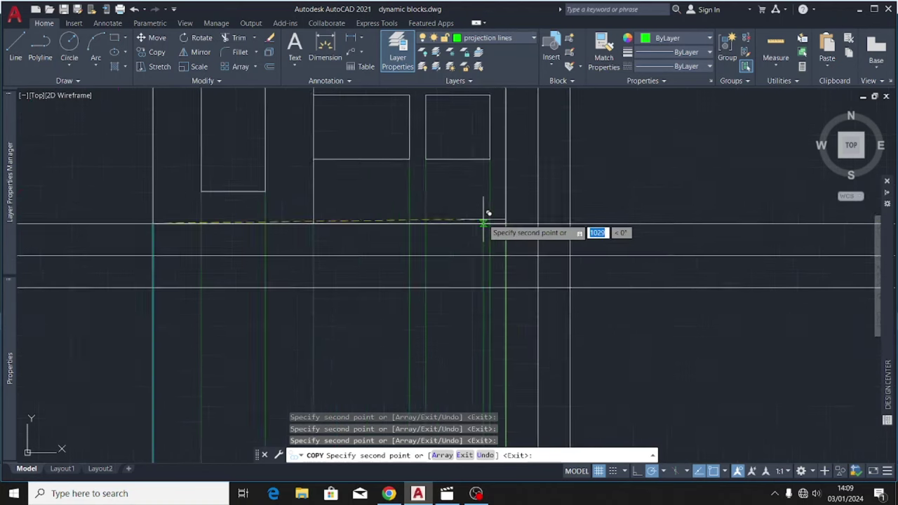
pyautogui.scroll(4, 488, 214)
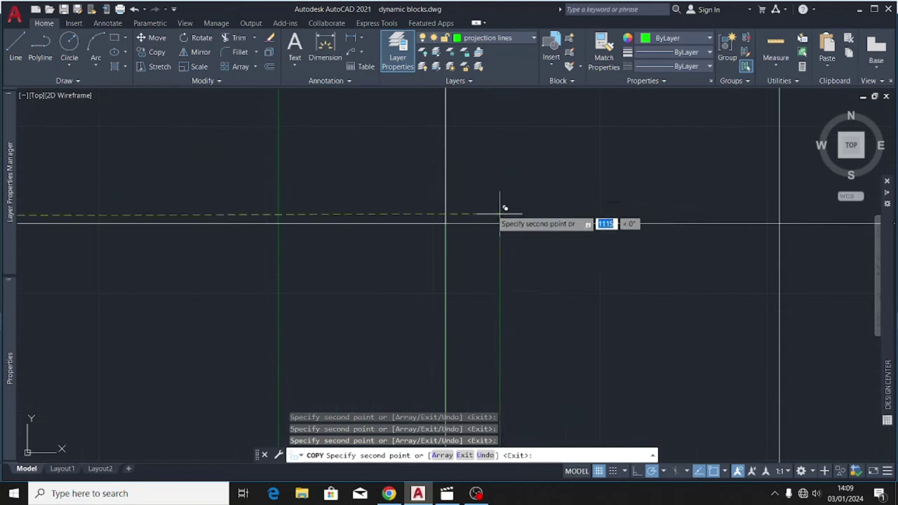
pyautogui.scroll(-3, 488, 204)
pyautogui.scroll(-3, 411, 207)
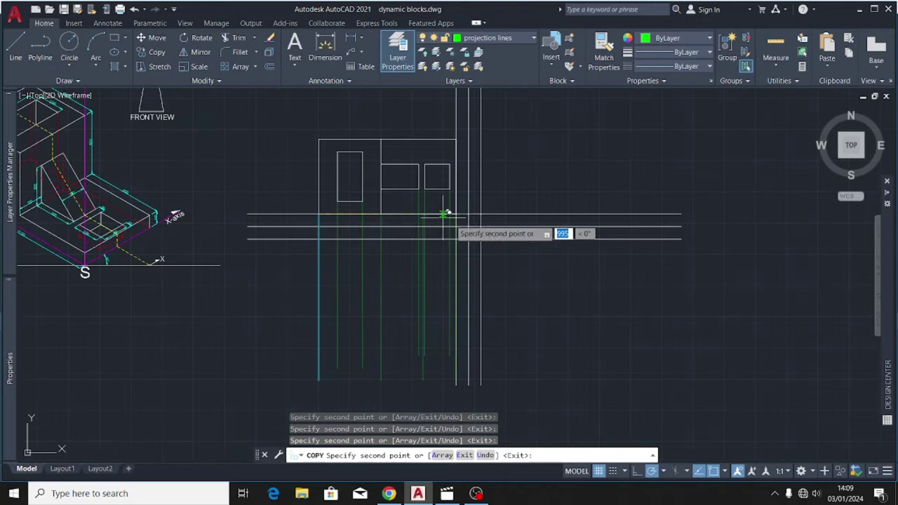
pyautogui.press('Escape')
# Step: Draw a 1100 by 600 rectangle on the isometric box layer in the empty area right of the projection lines
pyautogui.scroll(3, 344, 290)
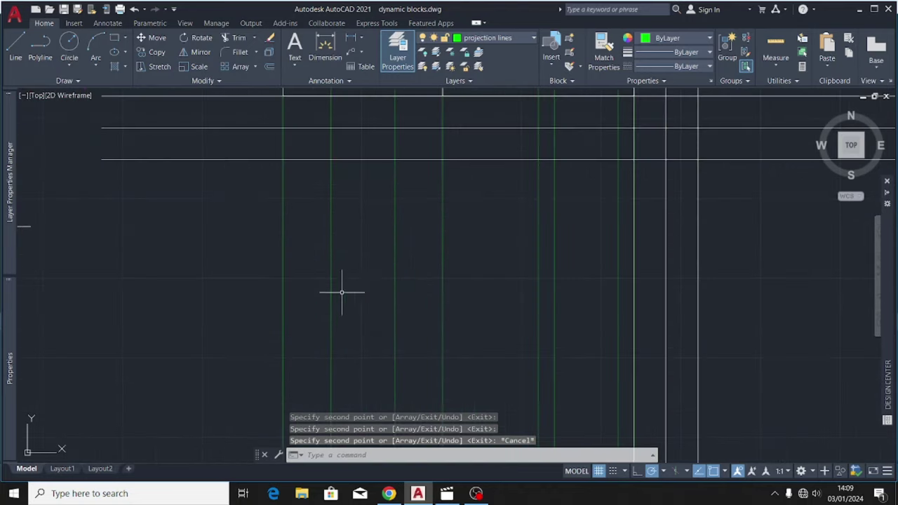
pyautogui.scroll(-3, 309, 296)
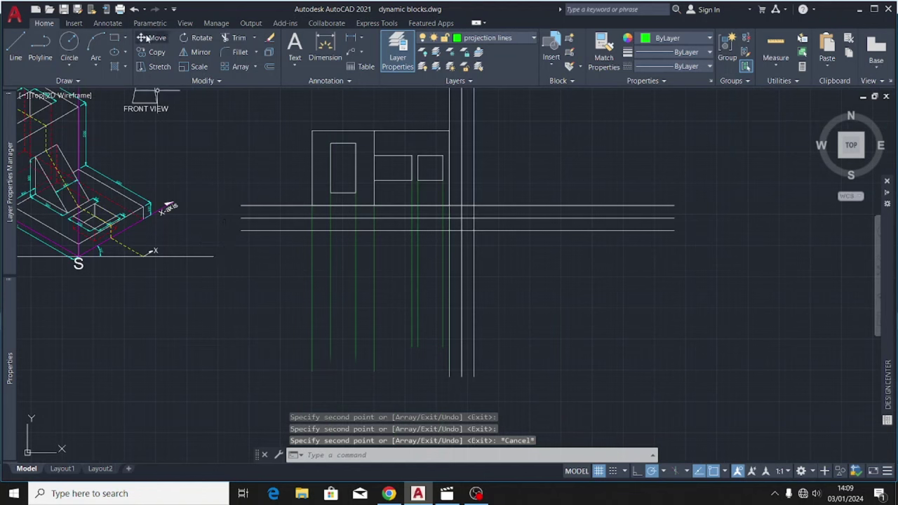
pyautogui.click(115, 37)
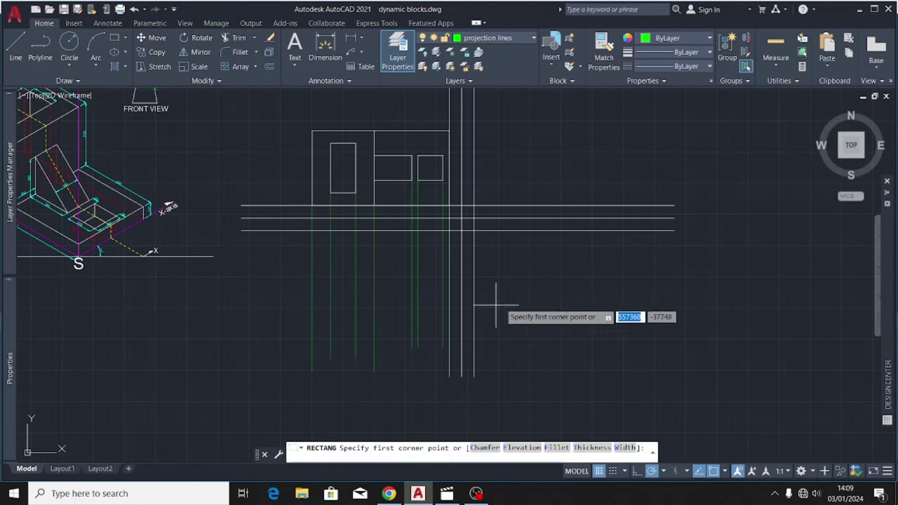
pyautogui.click(549, 257)
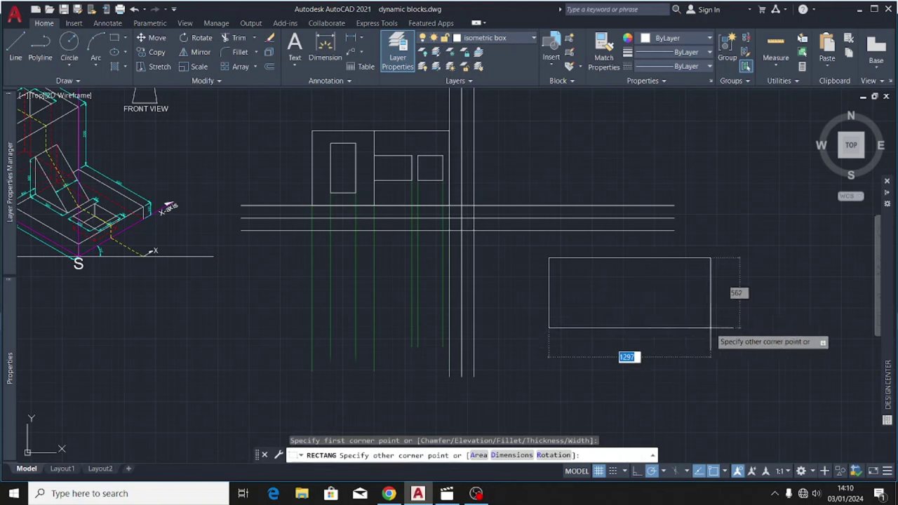
pyautogui.write('1100')
pyautogui.press('Tab')
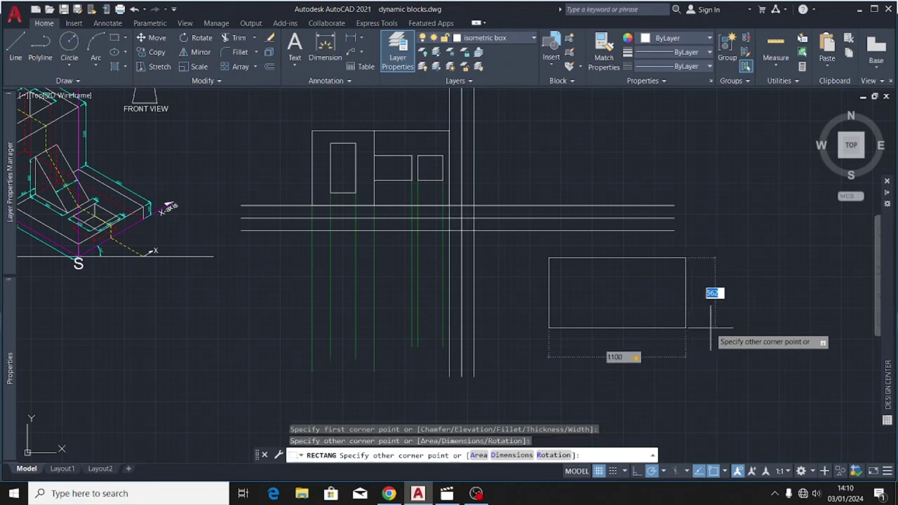
pyautogui.write('600')
pyautogui.press('Return')
# Step: Explode the 1100 by 600 rectangle into separate lines
pyautogui.click(710, 315)
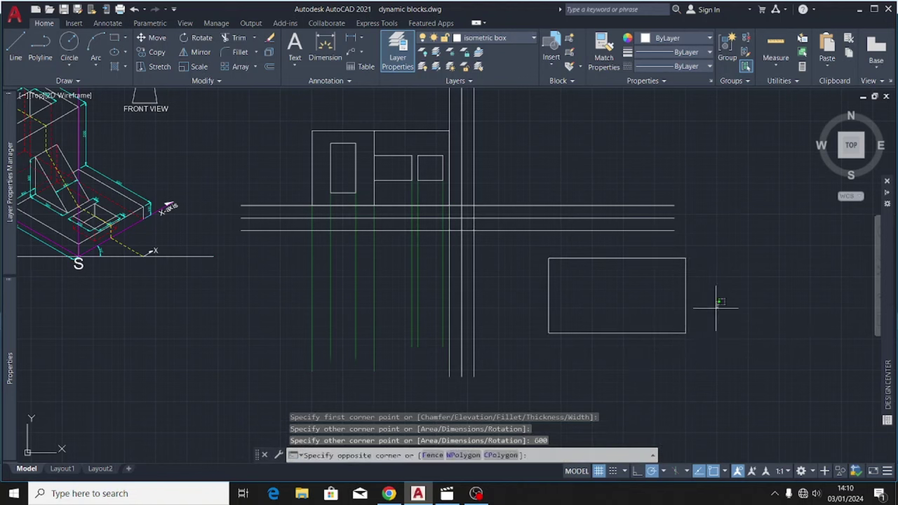
pyautogui.click(603, 408)
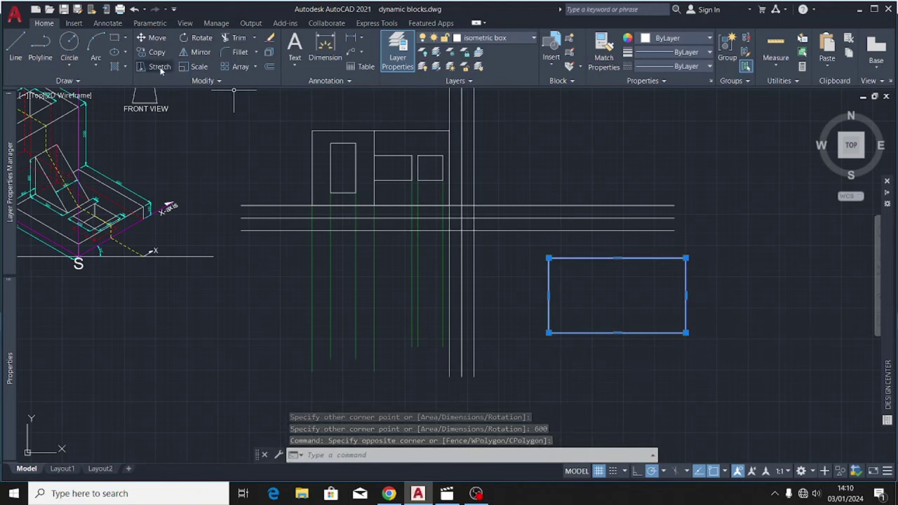
pyautogui.click(270, 53)
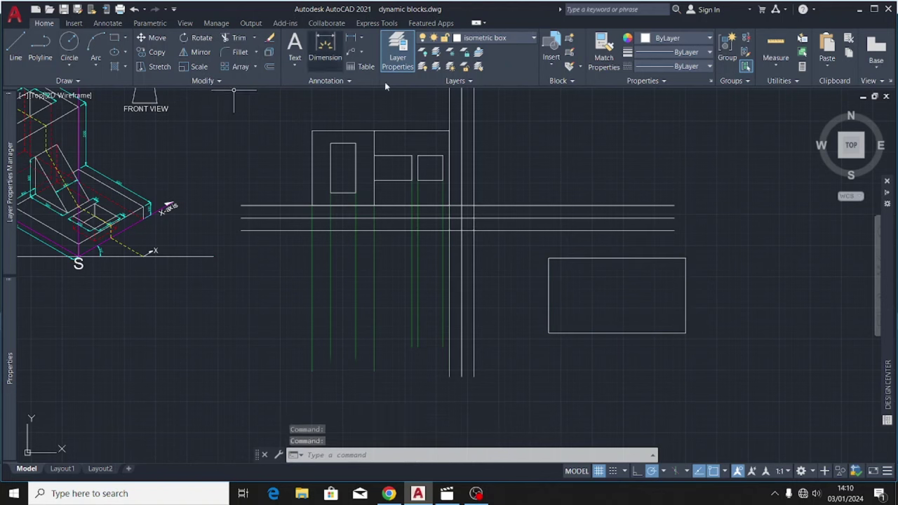
# Step: Move the exploded rectangle by its upper-left corner to where the leftmost projection line crosses the lowest horizontal reference line
pyautogui.click(718, 252)
pyautogui.click(523, 388)
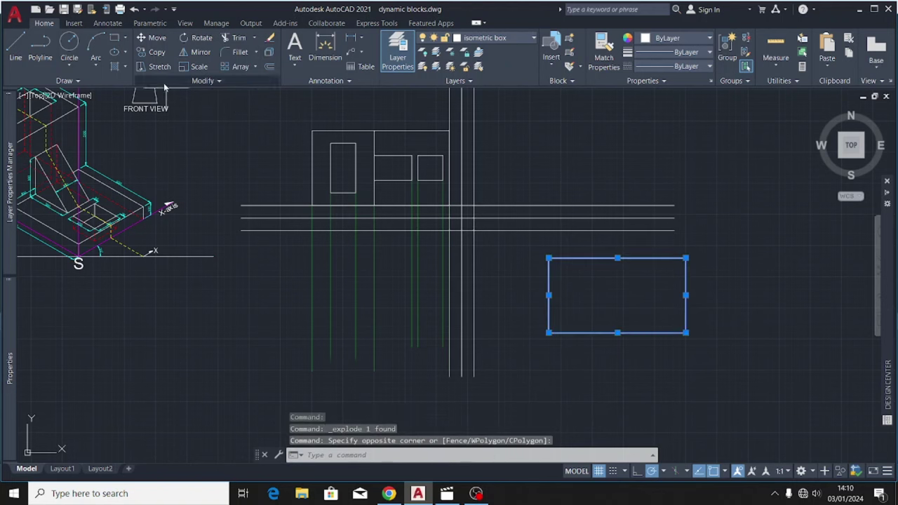
pyautogui.click(156, 38)
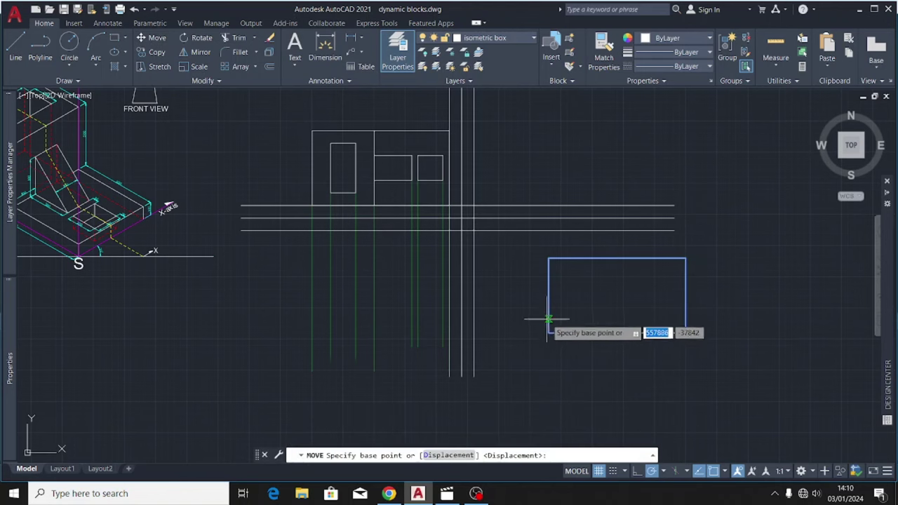
pyautogui.click(548, 258)
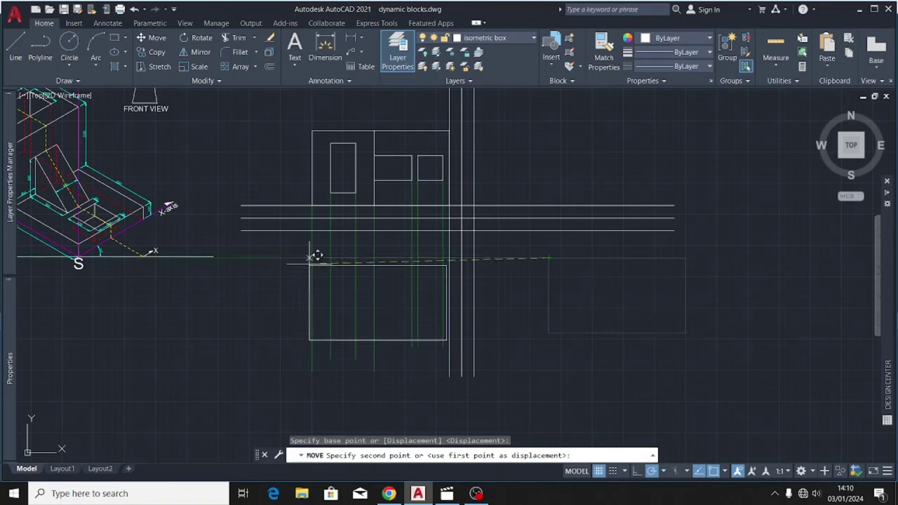
pyautogui.scroll(2, 326, 227)
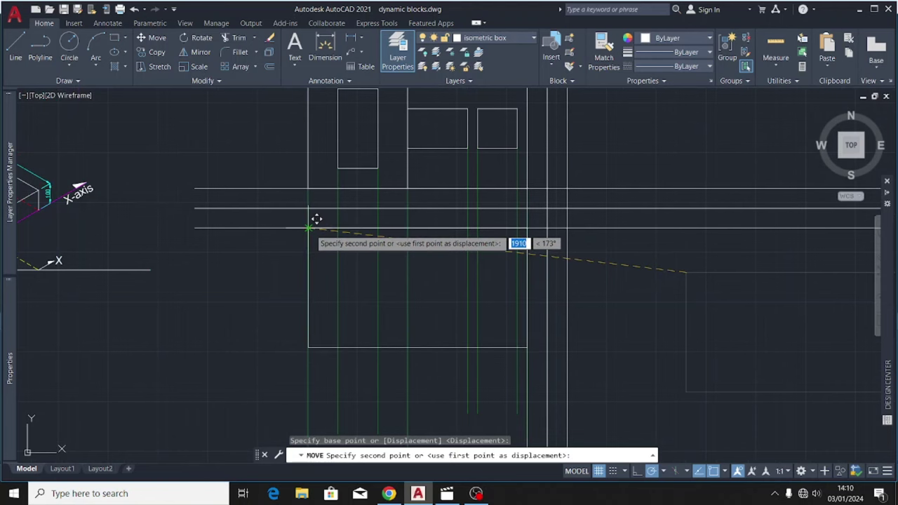
pyautogui.click(312, 228)
pyautogui.scroll(-2, 405, 270)
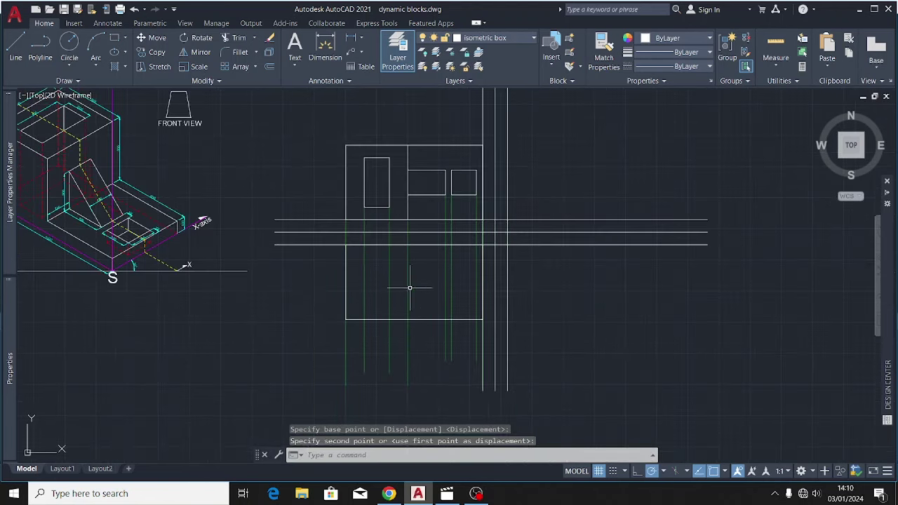
pyautogui.scroll(4, 368, 296)
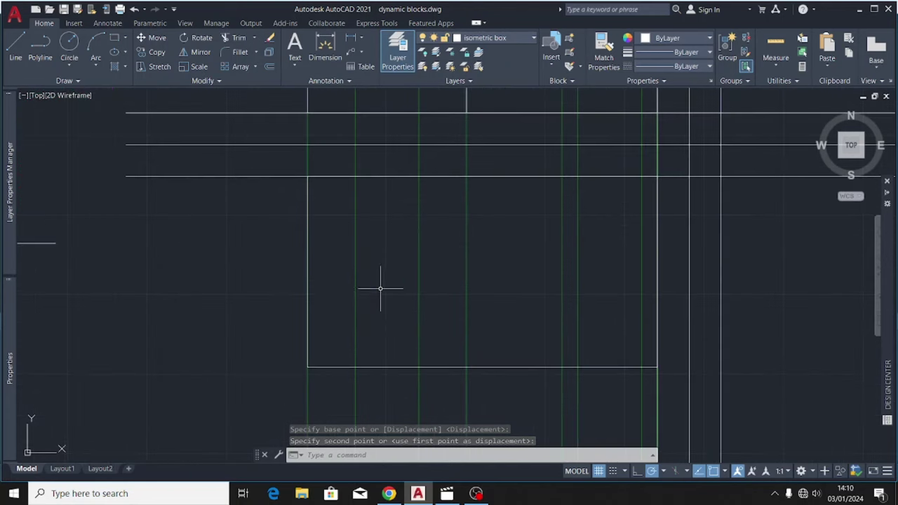
pyautogui.click(318, 253)
pyautogui.click(319, 258)
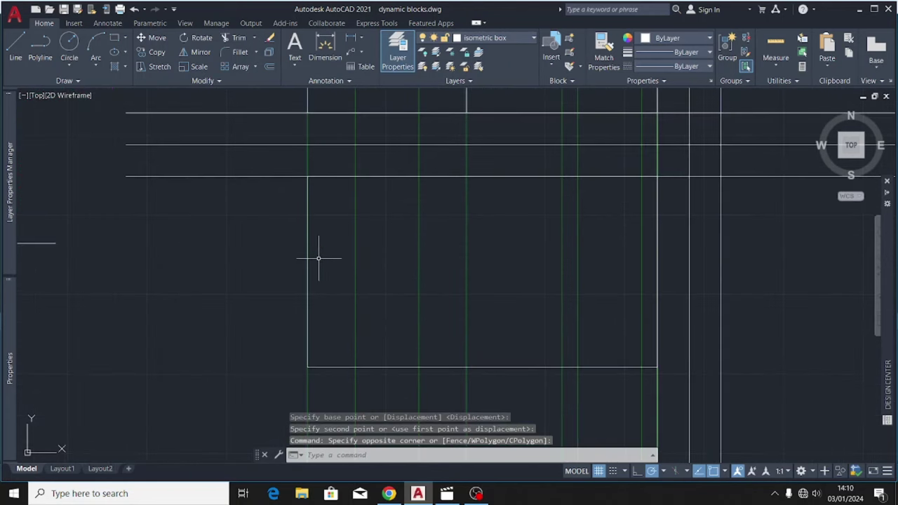
# Step: Copy the outline's left edge to the projection lines of the large opening's two sides and the tall block's right edge
pyautogui.click(307, 263)
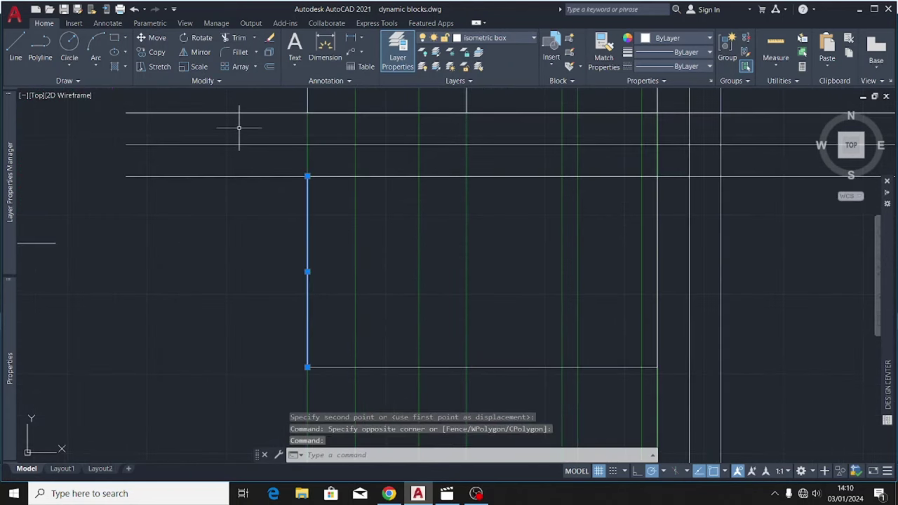
pyautogui.click(148, 52)
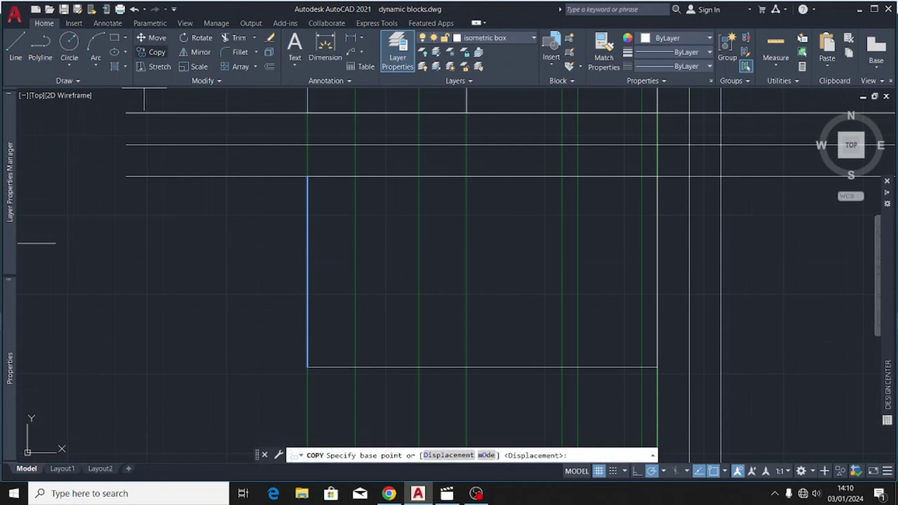
pyautogui.click(308, 176)
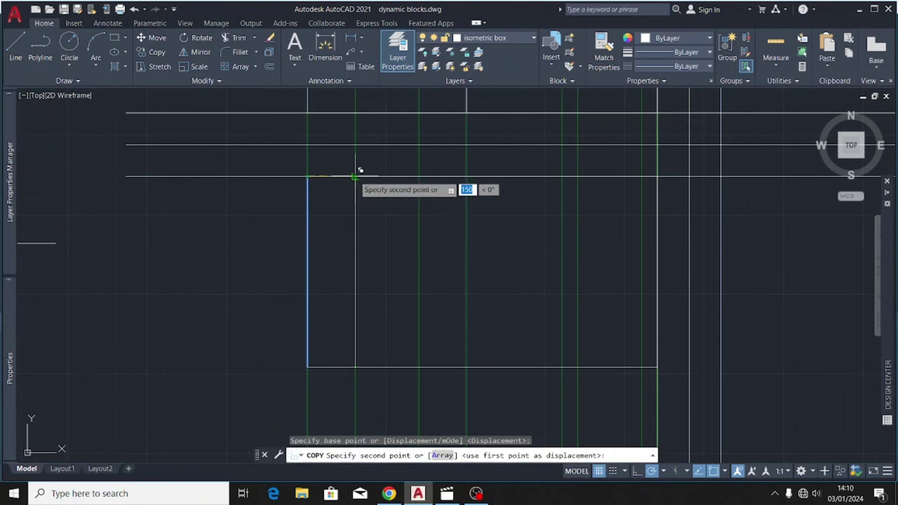
pyautogui.click(355, 176)
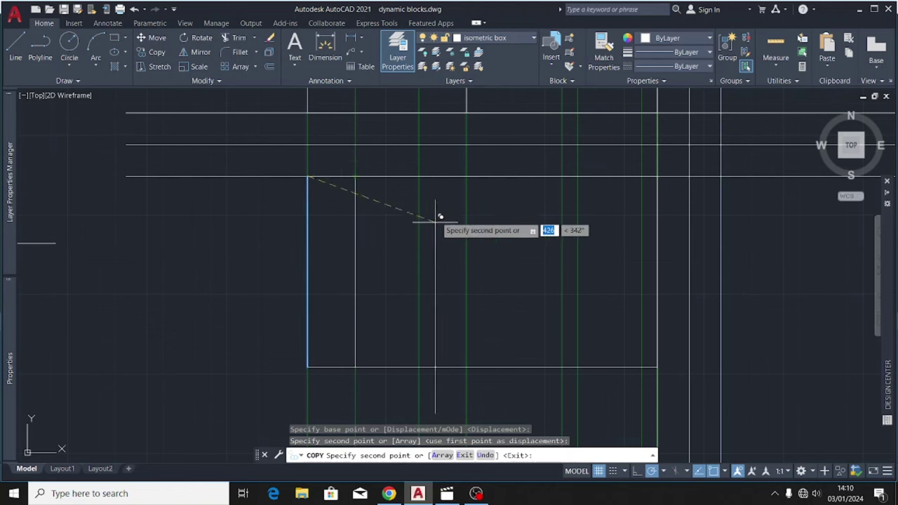
pyautogui.click(419, 176)
pyautogui.scroll(-2, 334, 186)
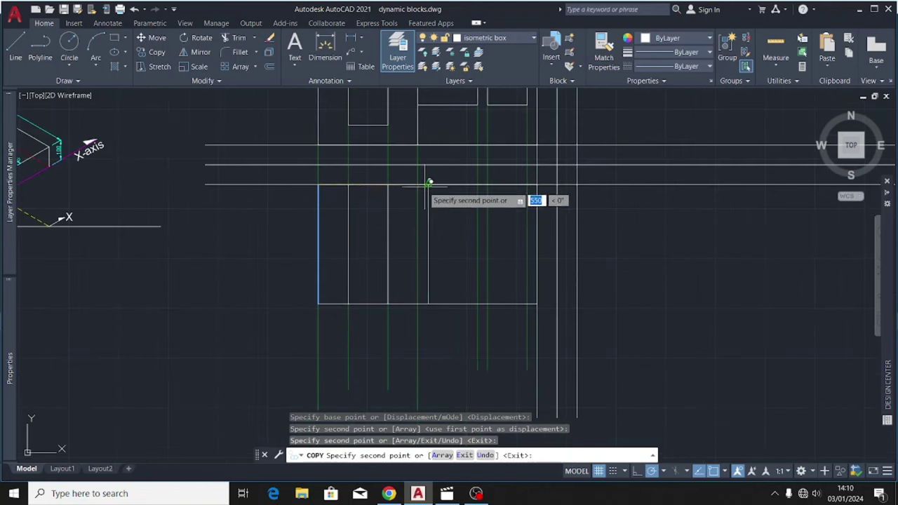
pyautogui.scroll(2, 422, 183)
pyautogui.click(415, 184)
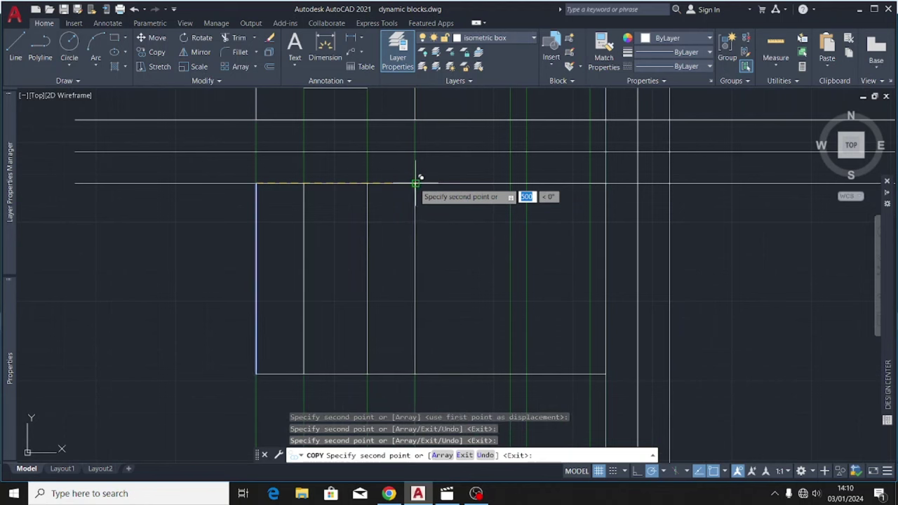
pyautogui.scroll(-2, 444, 207)
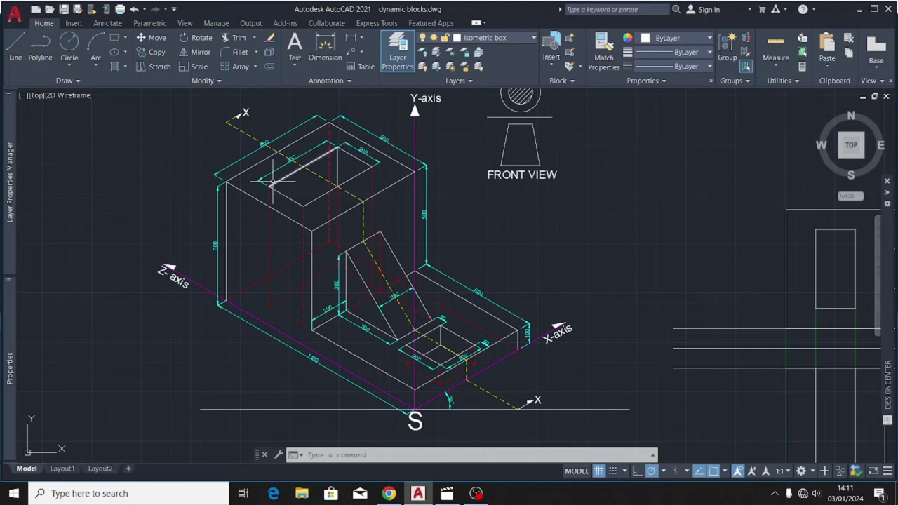
# Step: Offset the outline's bottom edge 100 upward to mark the base thickness shown on the isometric
pyautogui.scroll(-5, 267, 184)
pyautogui.scroll(6, 329, 156)
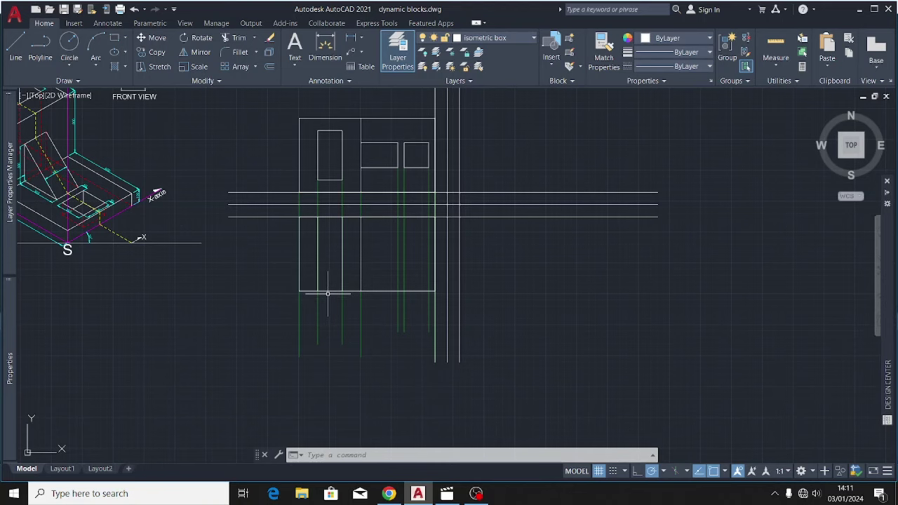
pyautogui.scroll(4, 366, 307)
pyautogui.scroll(-6, 465, 315)
pyautogui.scroll(5, 505, 165)
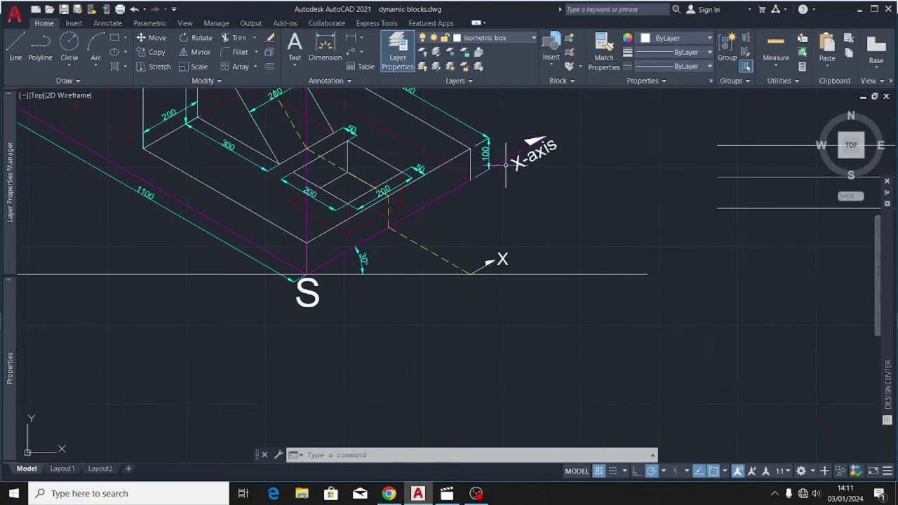
pyautogui.scroll(2, 491, 149)
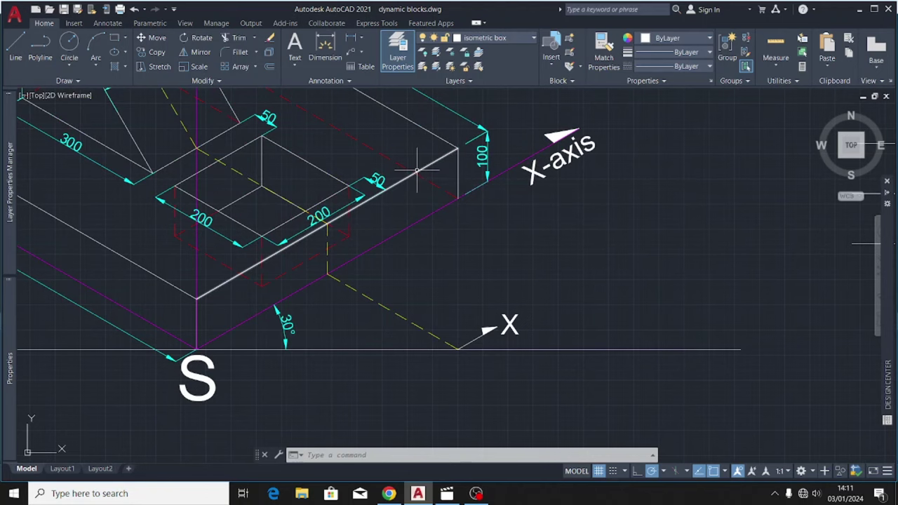
pyautogui.scroll(-5, 226, 209)
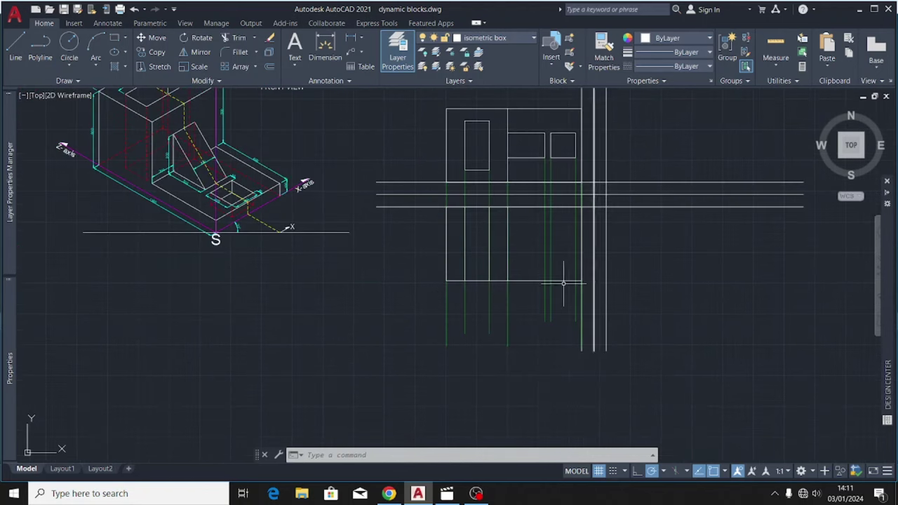
pyautogui.scroll(2, 542, 281)
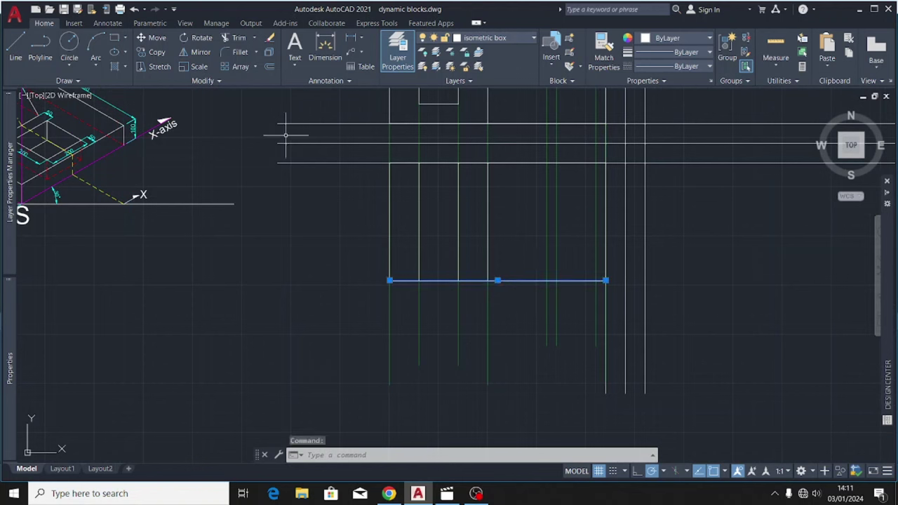
pyautogui.click(271, 66)
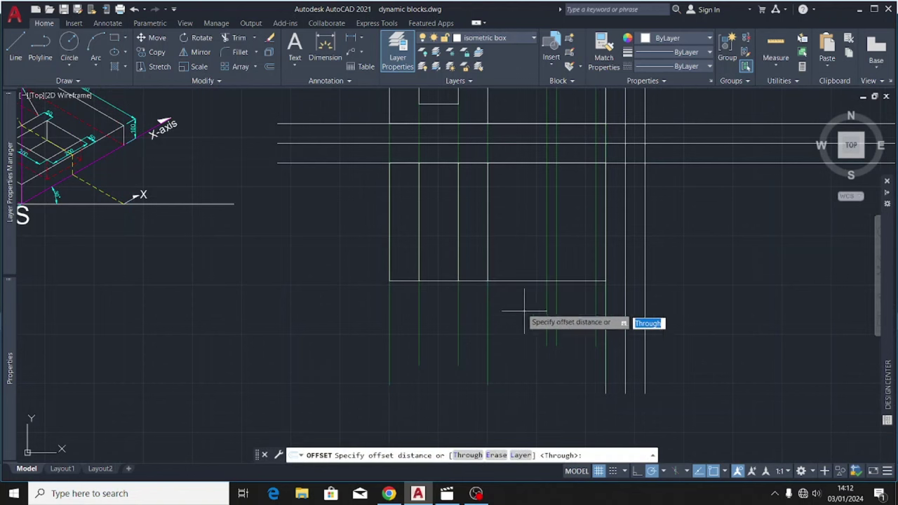
pyautogui.click(497, 280)
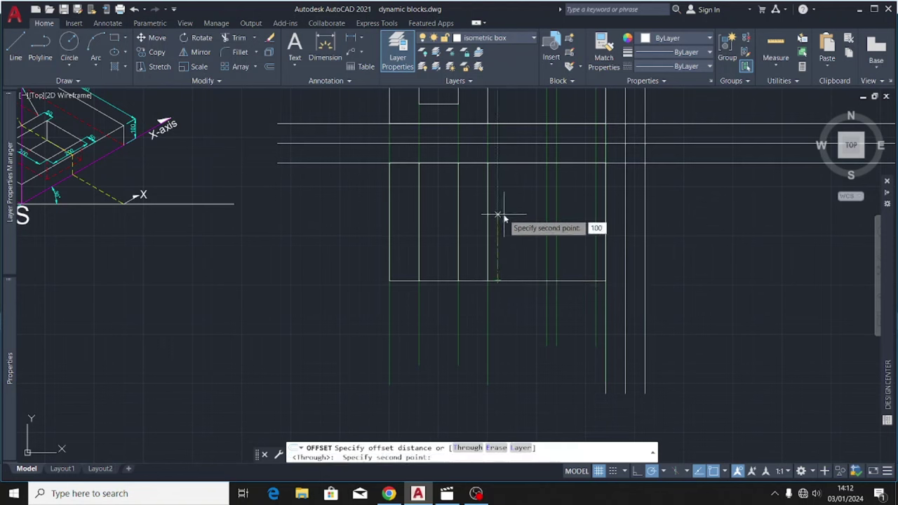
pyautogui.write('100')
pyautogui.press('Return')
pyautogui.click(504, 214)
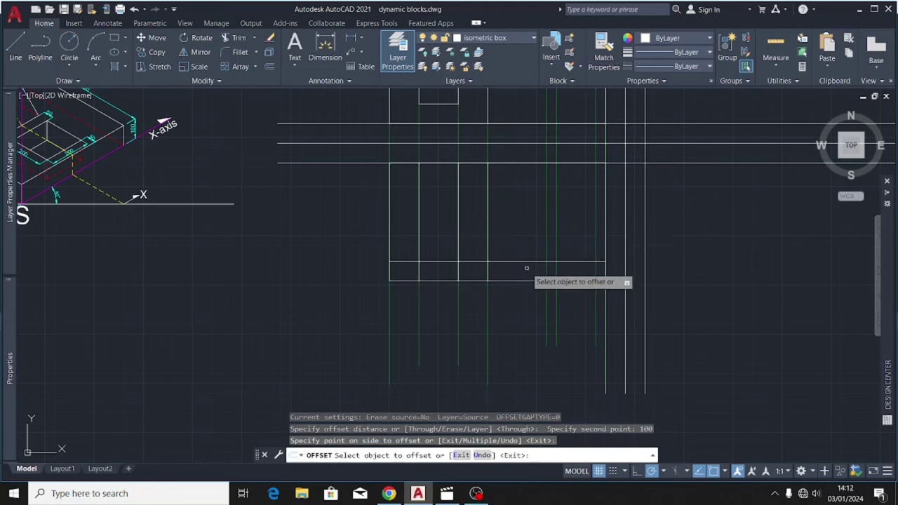
# Step: Offset the base's top line 300 upward for the wedge height dimensioned on the isometric
pyautogui.moveTo(520, 261); pyautogui.dragTo(701, 298, button='middle')
pyautogui.scroll(1, 391, 371)
pyautogui.scroll(2, 410, 217)
pyautogui.scroll(3, 400, 209)
pyautogui.click(400, 209)
pyautogui.scroll(-5, 369, 267)
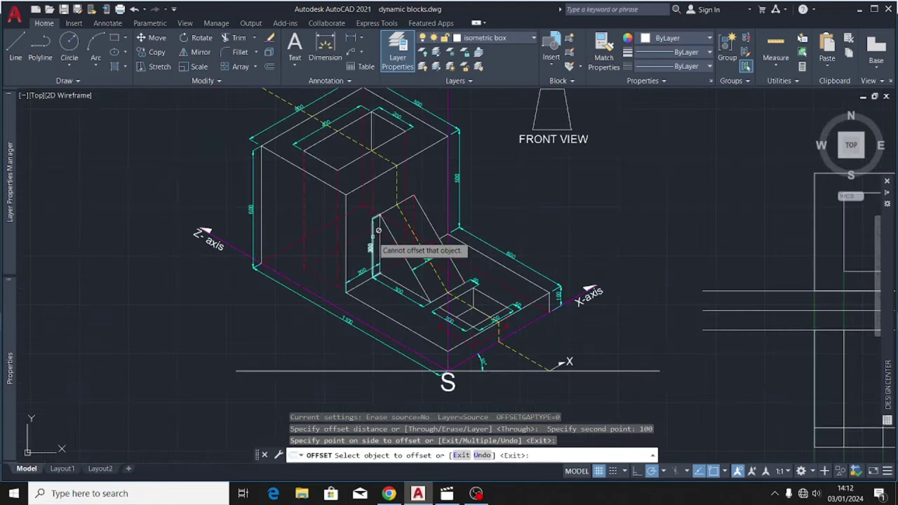
pyautogui.scroll(3, 371, 242)
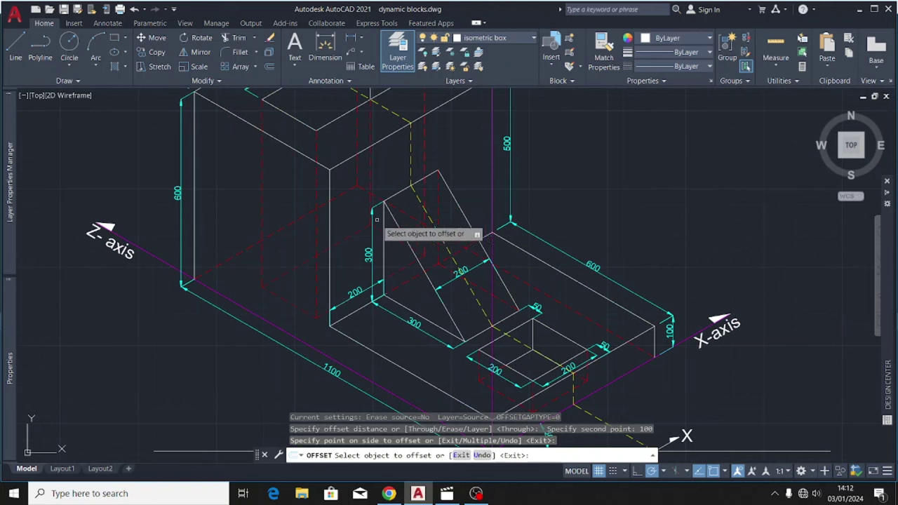
pyautogui.scroll(-5, 242, 263)
pyautogui.scroll(2, 735, 361)
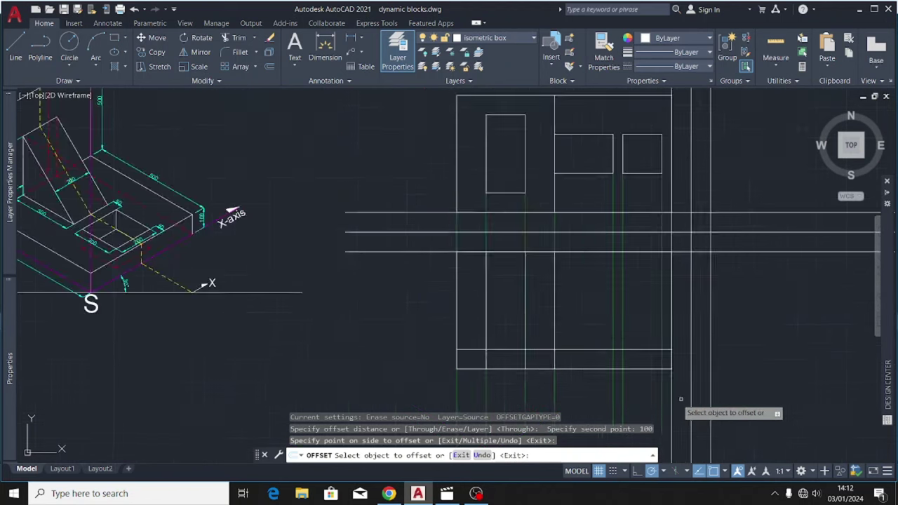
pyautogui.scroll(1, 224, 308)
pyautogui.scroll(-1, 260, 312)
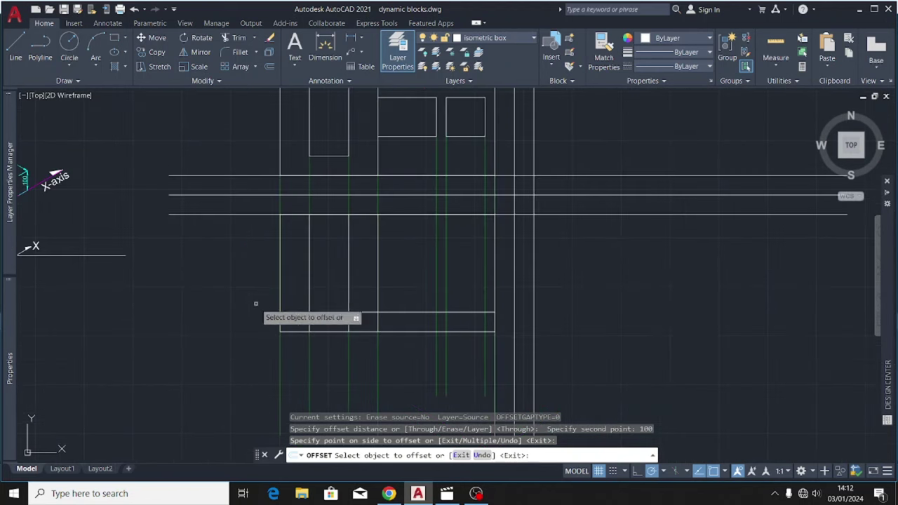
pyautogui.click(404, 310)
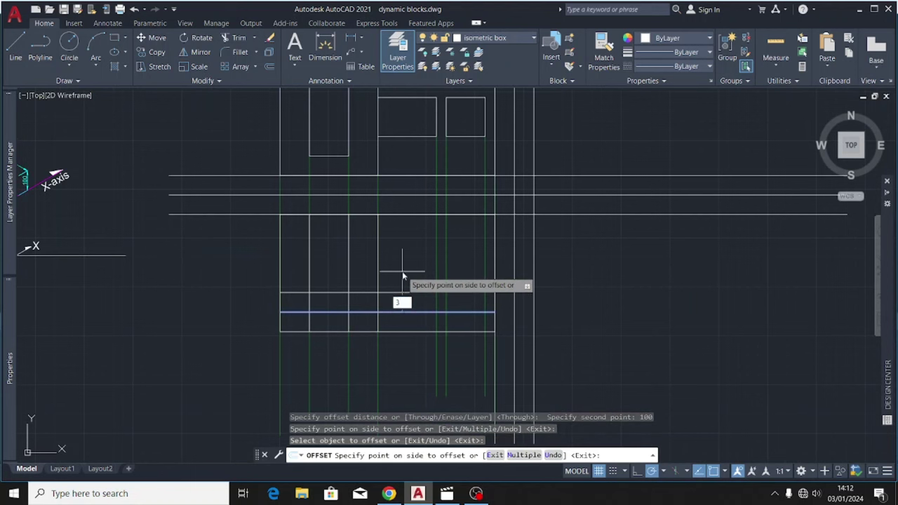
pyautogui.write('300')
pyautogui.press('Return')
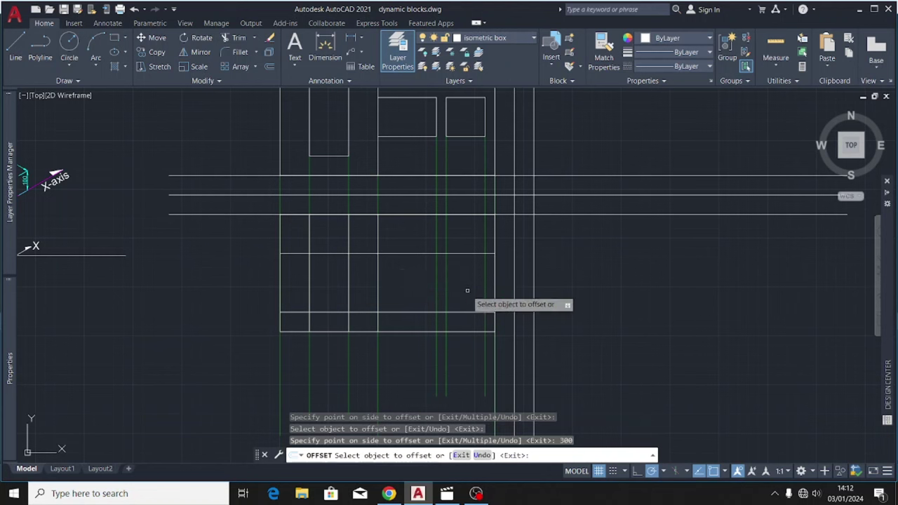
pyautogui.press('Escape')
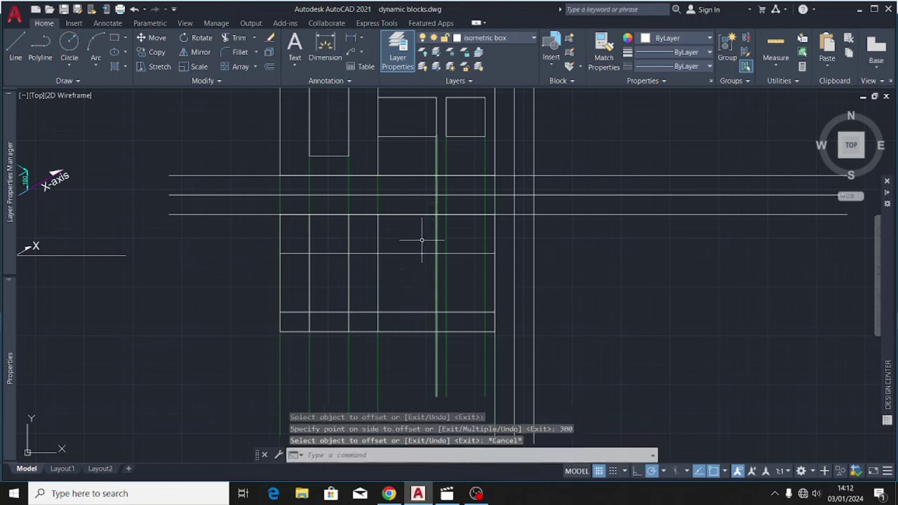
# Step: Draw the wedge's sloping line from the tall block's edge at the upper offset line to the base top at the wedge-end projection line
pyautogui.click(19, 45)
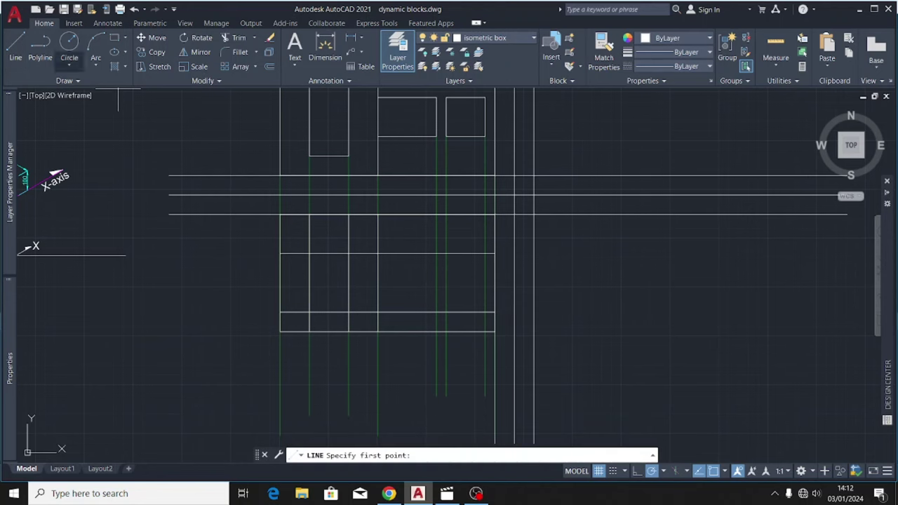
pyautogui.scroll(5, 385, 248)
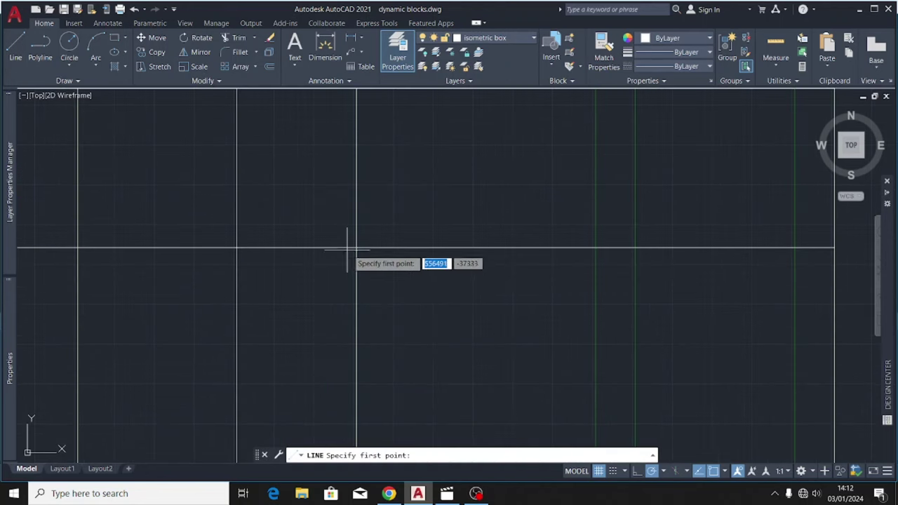
pyautogui.click(356, 247)
pyautogui.scroll(-2, 343, 227)
pyautogui.scroll(-2, 343, 242)
pyautogui.scroll(2, 381, 255)
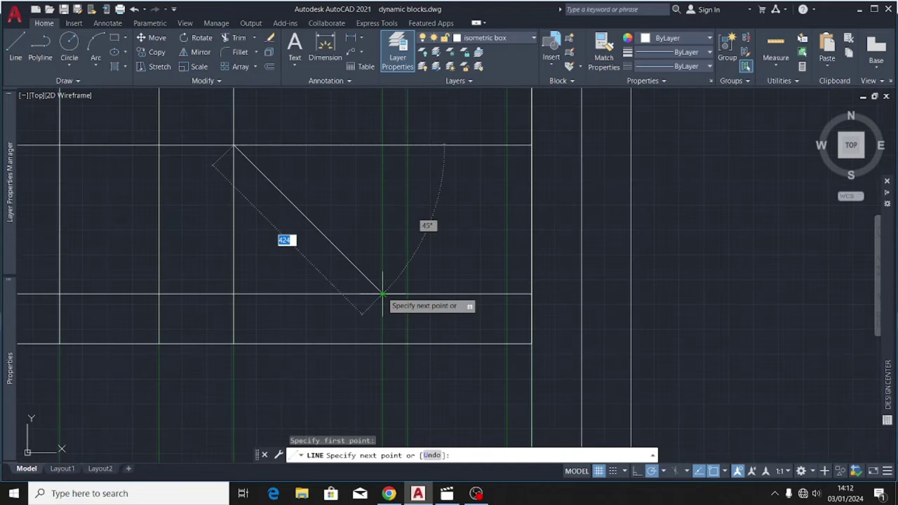
pyautogui.click(383, 294)
pyautogui.press('Escape')
# Step: Trim the tall block's edge below the wedge top, both offset lines beside it inside the block, and the base top under the wedge
pyautogui.scroll(-2, 638, 391)
pyautogui.click(238, 37)
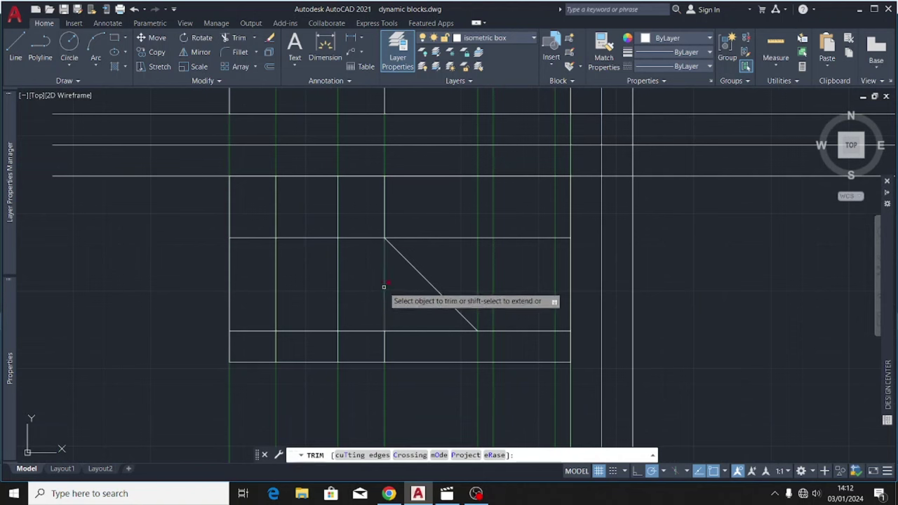
pyautogui.click(384, 286)
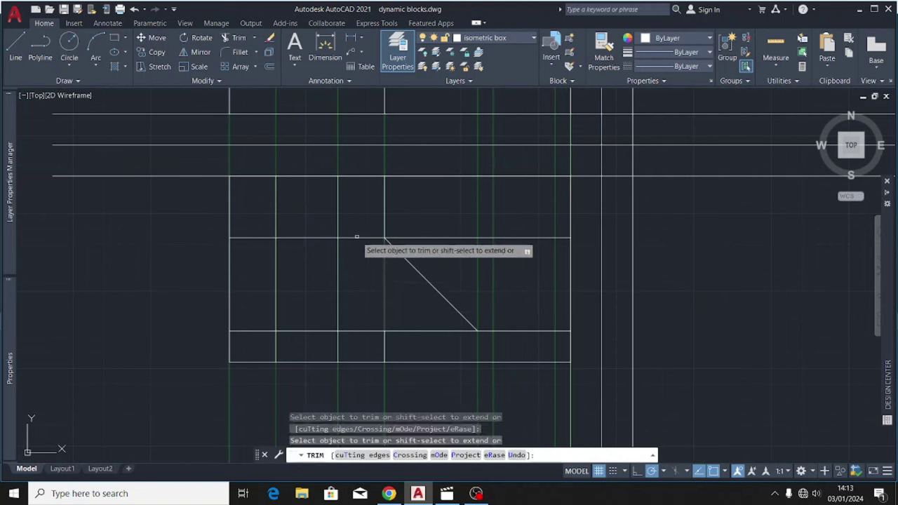
pyautogui.click(359, 237)
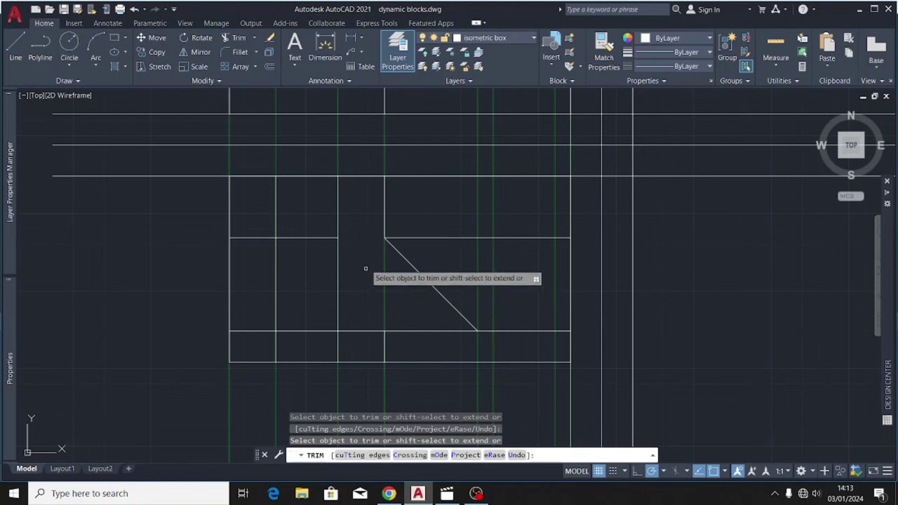
pyautogui.click(366, 330)
pyautogui.click(366, 330)
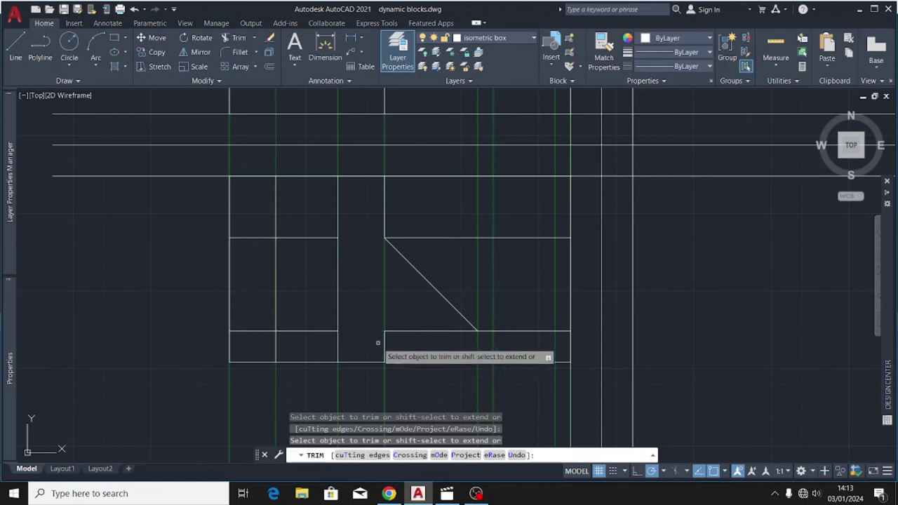
pyautogui.click(430, 331)
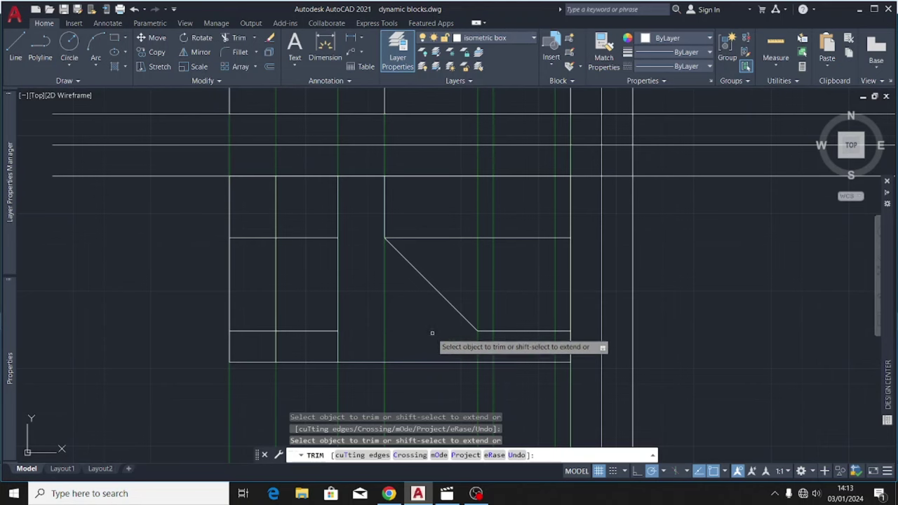
# Step: Fence-trim both offset lines across the large opening and between the opening and the outline's left edge
pyautogui.scroll(-2, 430, 331)
pyautogui.scroll(2, 350, 338)
pyautogui.click(358, 337)
pyautogui.click(349, 217)
pyautogui.press('Return')
pyautogui.click(293, 347)
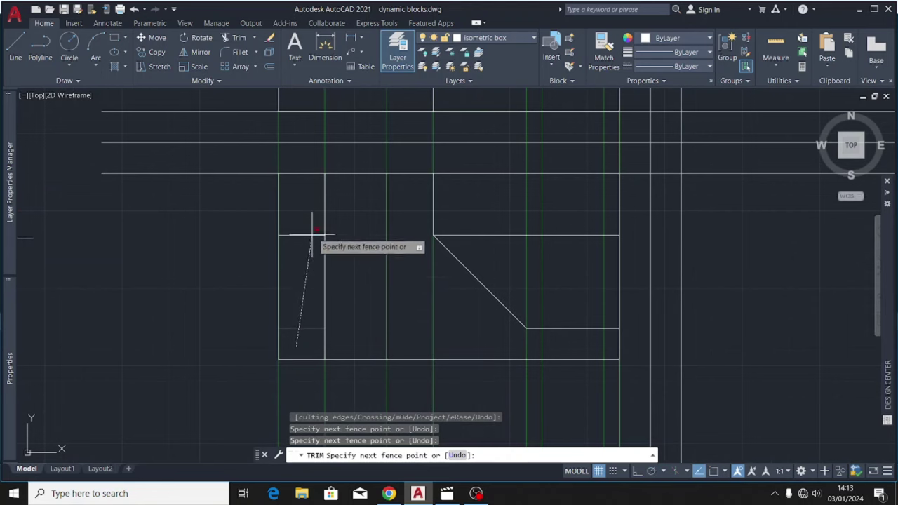
pyautogui.click(296, 211)
pyautogui.press('Return')
# Step: Trim the upper offset line across the small opening's width and on to the outline's right edge
pyautogui.scroll(-2, 210, 288)
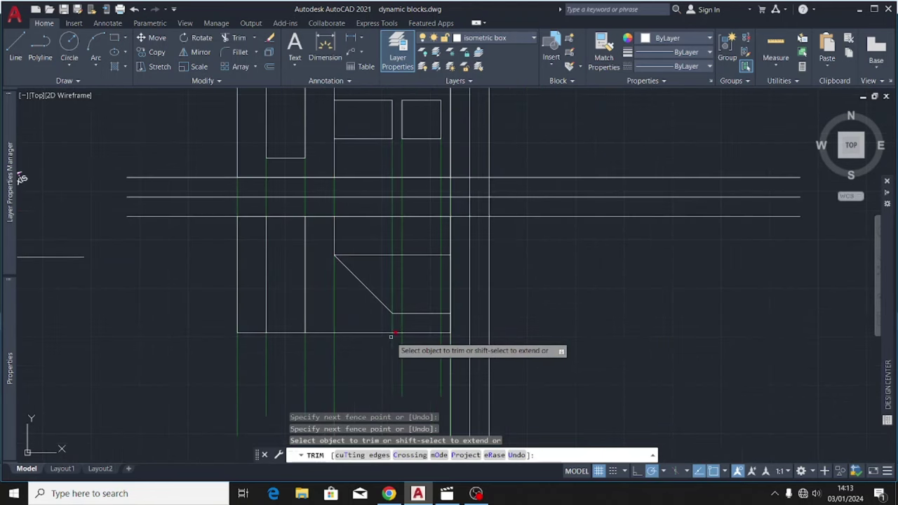
pyautogui.scroll(2, 390, 336)
pyautogui.scroll(-2, 434, 325)
pyautogui.click(437, 273)
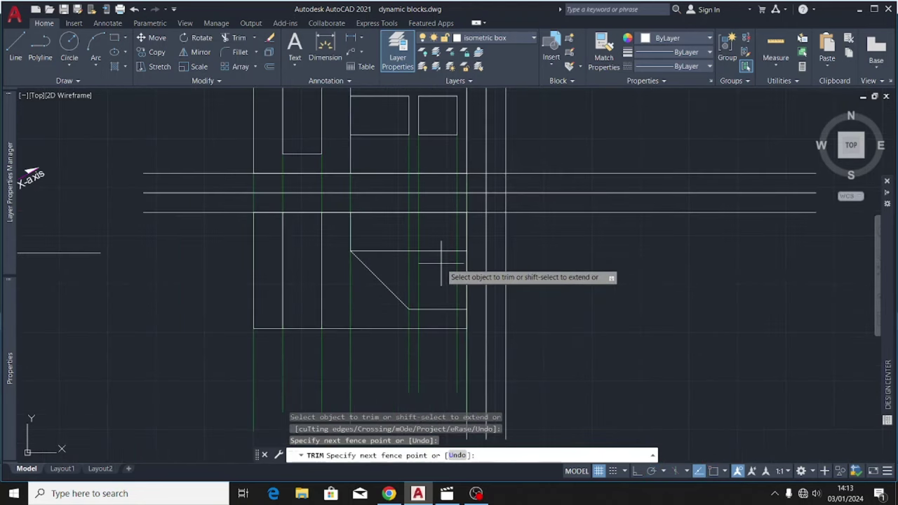
pyautogui.click(434, 242)
pyautogui.press('Return')
pyautogui.scroll(2, 457, 261)
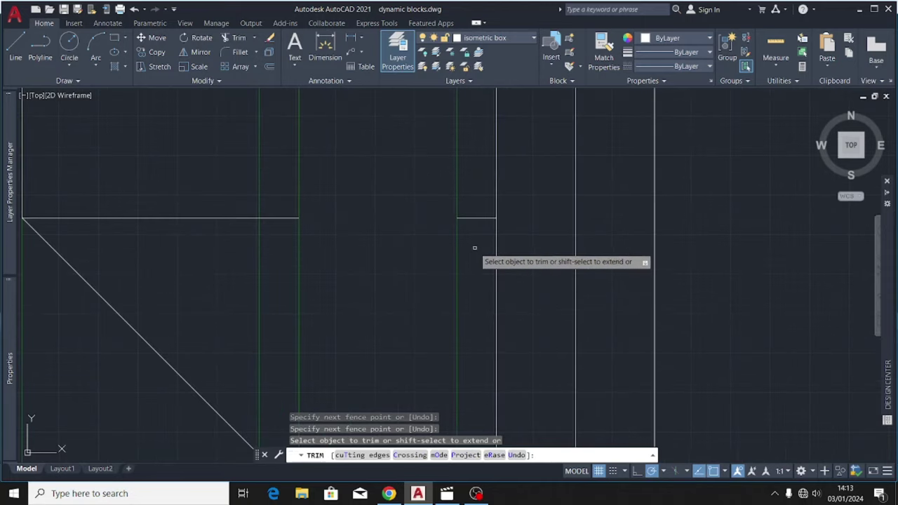
pyautogui.click(474, 246)
pyautogui.click(479, 212)
pyautogui.press('Return')
pyautogui.scroll(-2, 469, 293)
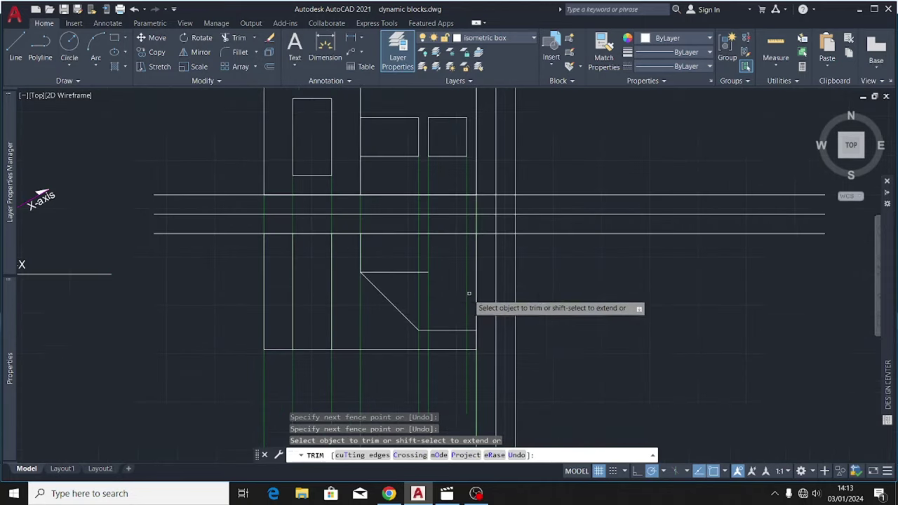
# Step: Fence-trim the leftover pieces of the upper offset line between the tall block's edge and the small opening's near side
pyautogui.scroll(3, 397, 282)
pyautogui.click(397, 283)
pyautogui.click(394, 214)
pyautogui.press('Return')
pyautogui.click(488, 279)
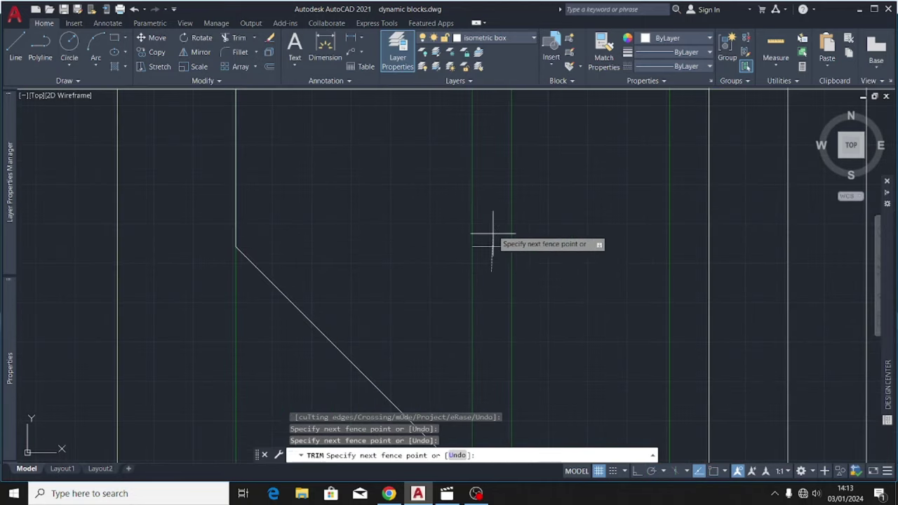
pyautogui.click(481, 239)
pyautogui.press('Return')
pyautogui.scroll(-3, 393, 242)
pyautogui.scroll(2, 378, 231)
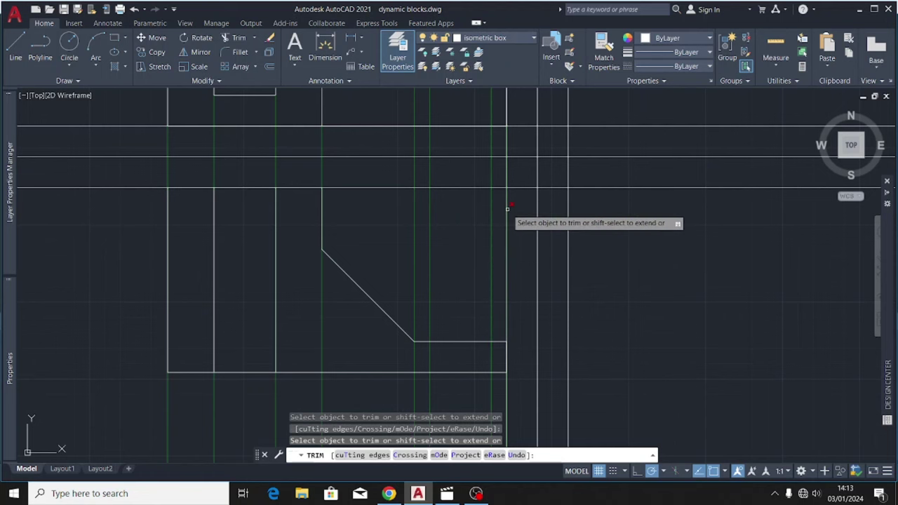
pyautogui.scroll(-2, 420, 220)
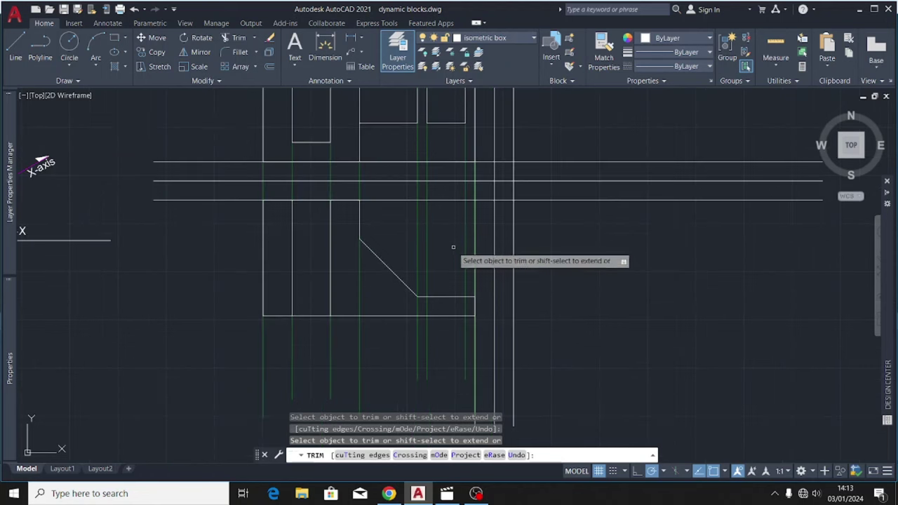
pyautogui.scroll(2, 452, 237)
pyautogui.press('Escape')
# Step: Draw the small opening's two vertical edges from the base top to the base bottom along their projection lines
pyautogui.scroll(-2, 367, 263)
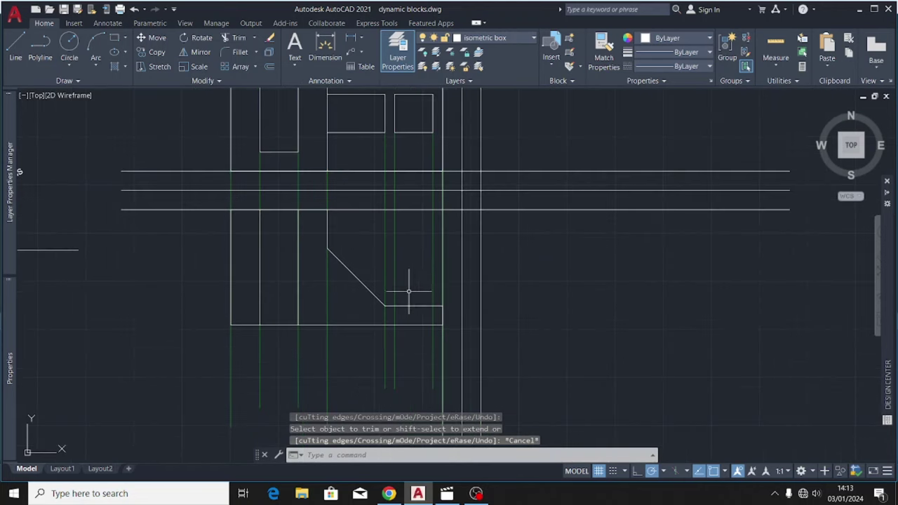
pyautogui.scroll(2, 411, 282)
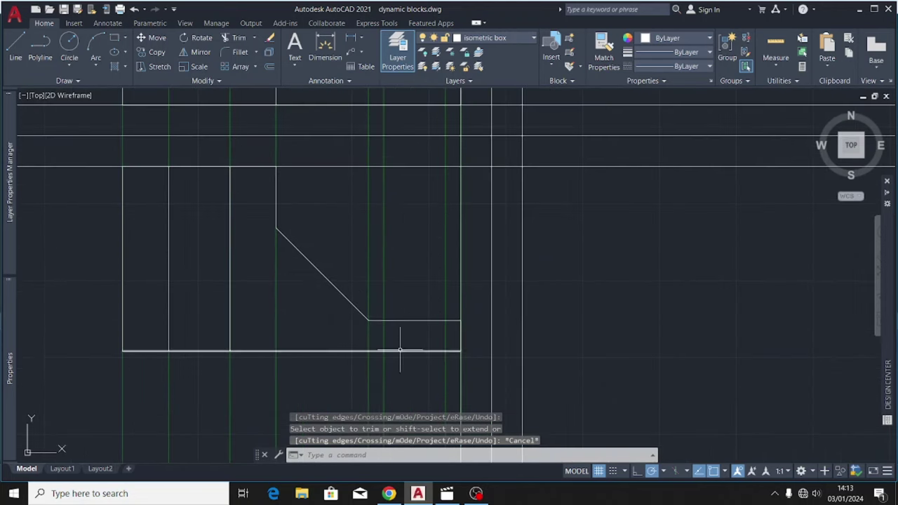
pyautogui.click(15, 47)
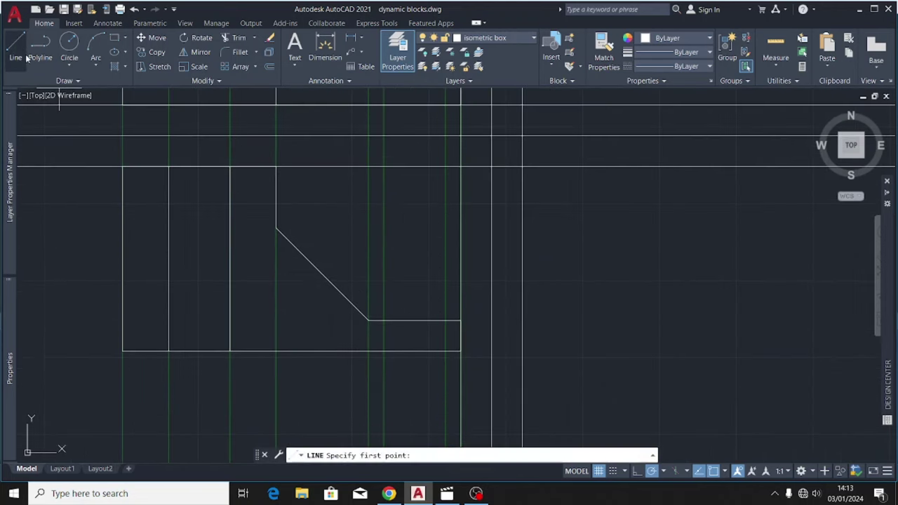
pyautogui.scroll(2, 398, 380)
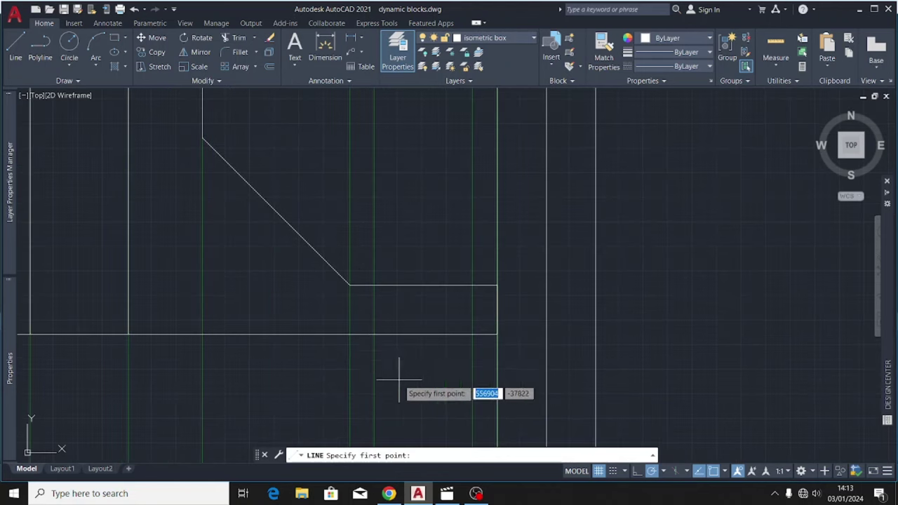
pyautogui.click(374, 285)
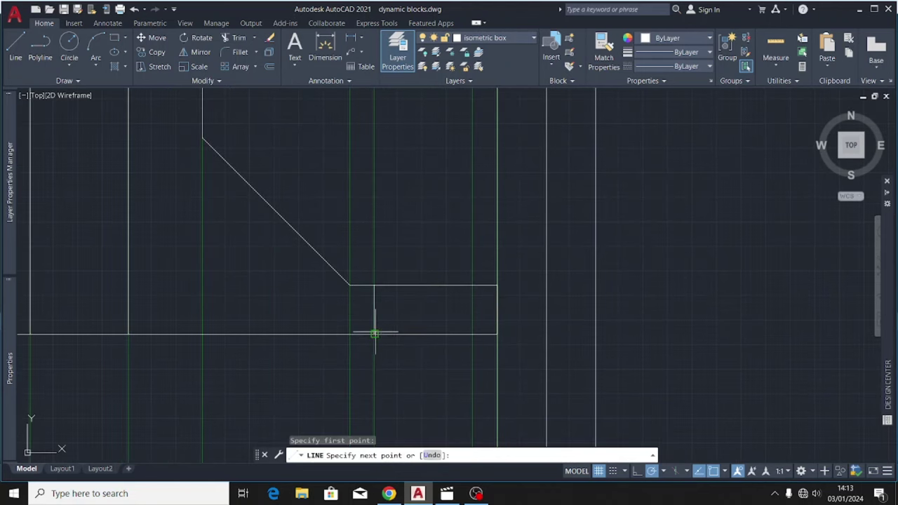
pyautogui.press('Escape')
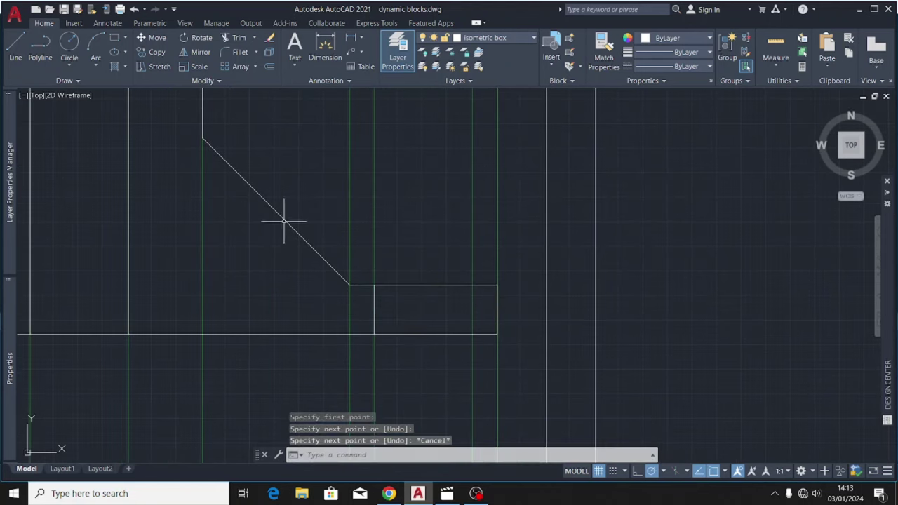
pyautogui.click(14, 40)
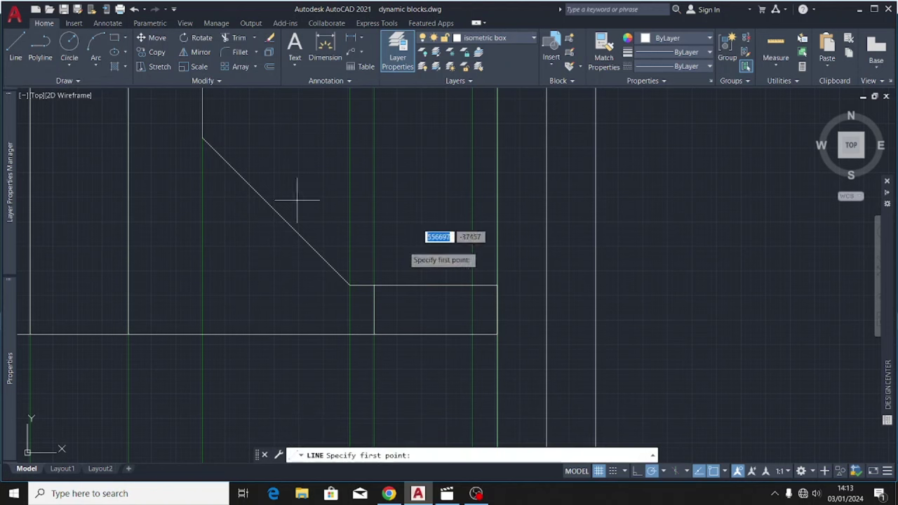
pyautogui.click(472, 286)
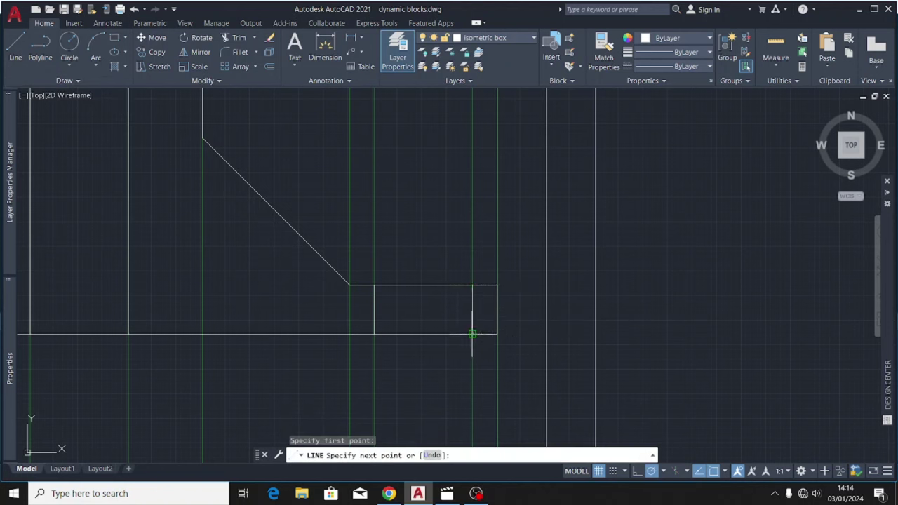
pyautogui.press('Escape')
pyautogui.scroll(-3, 350, 342)
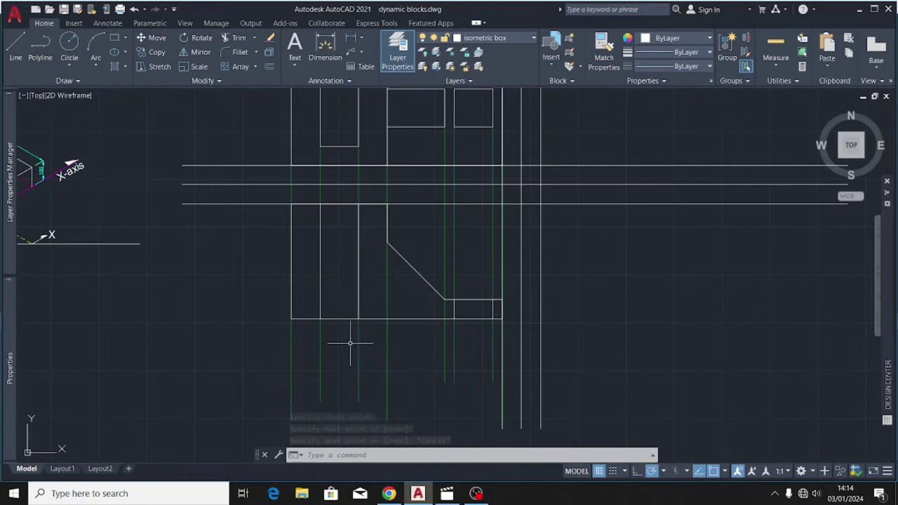
# Step: Hatch the tall block's two solid parts, the wedge and the base strips on both sides of the small opening with ANSI31
pyautogui.click(116, 67)
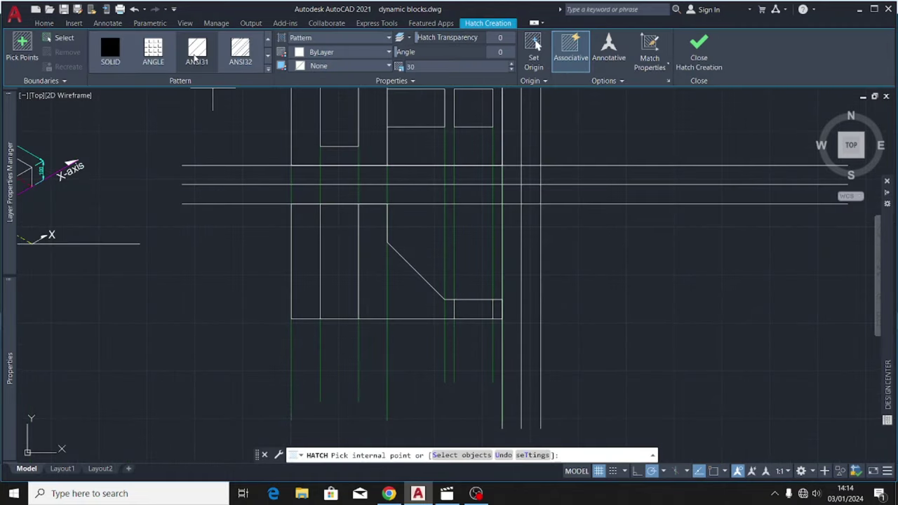
pyautogui.click(195, 50)
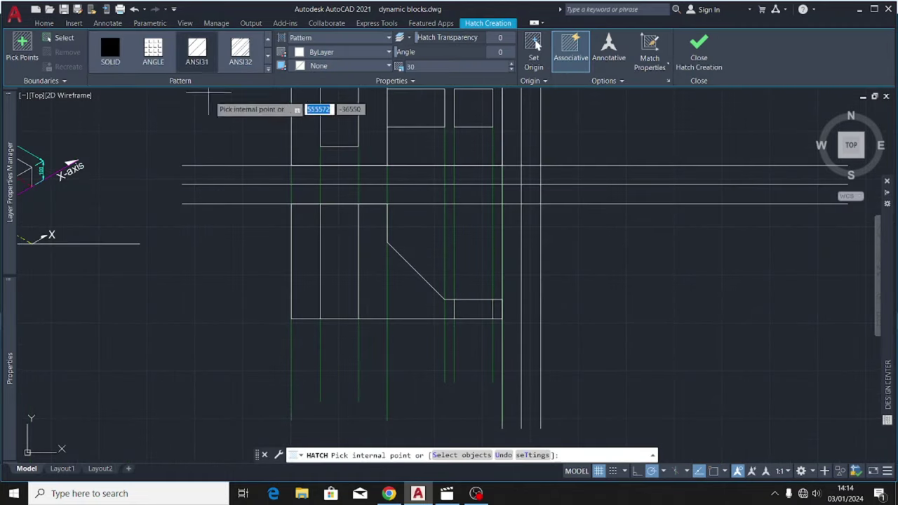
pyautogui.click(309, 253)
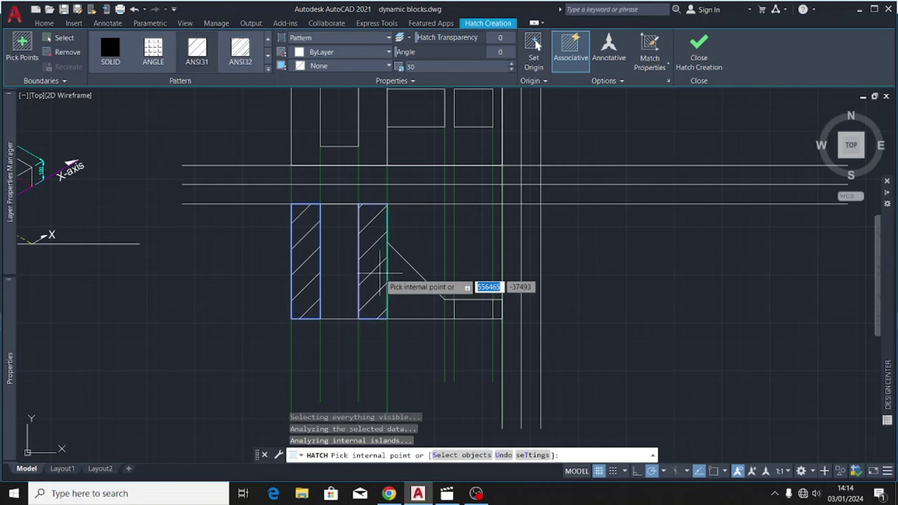
pyautogui.click(409, 298)
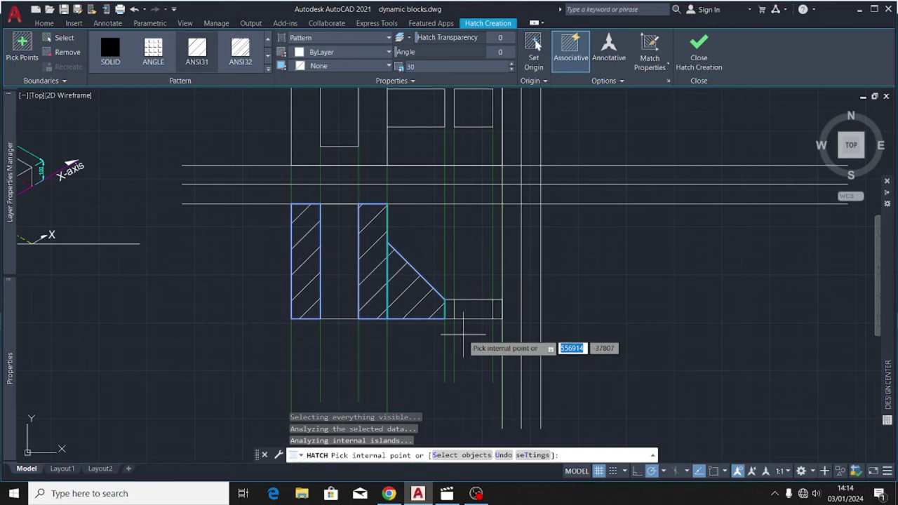
pyautogui.scroll(4, 463, 334)
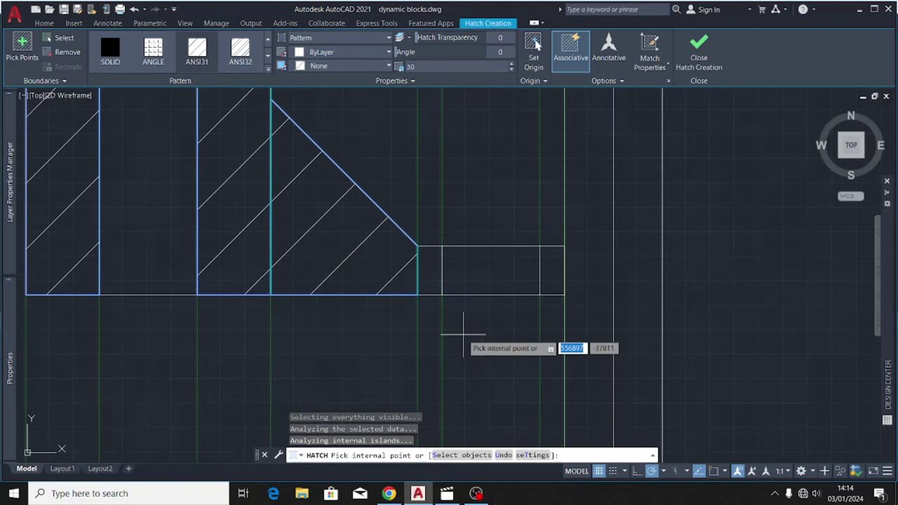
pyautogui.click(432, 274)
pyautogui.click(554, 281)
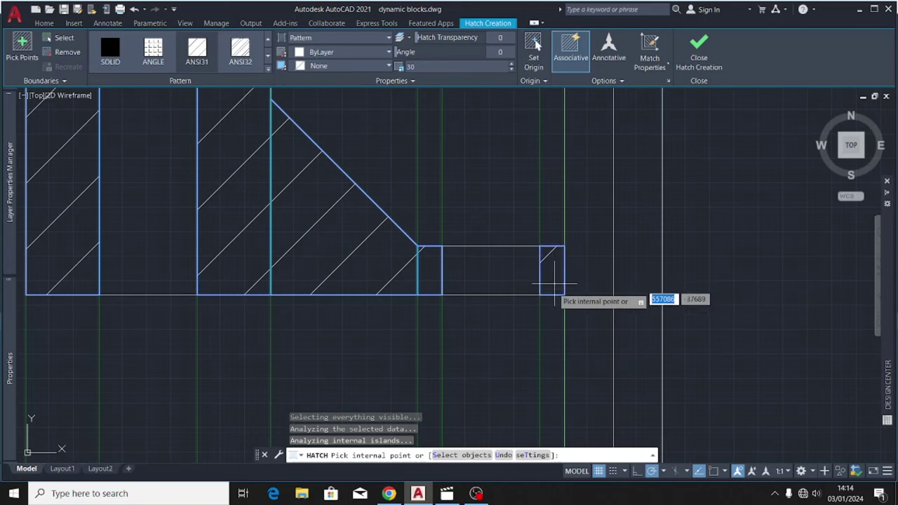
pyautogui.scroll(-4, 424, 339)
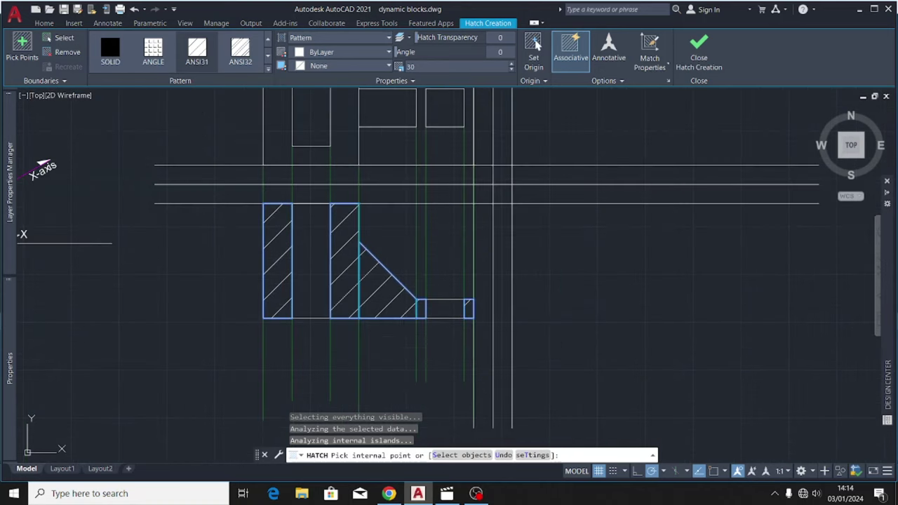
pyautogui.press('Return')
pyautogui.scroll(-2, 403, 310)
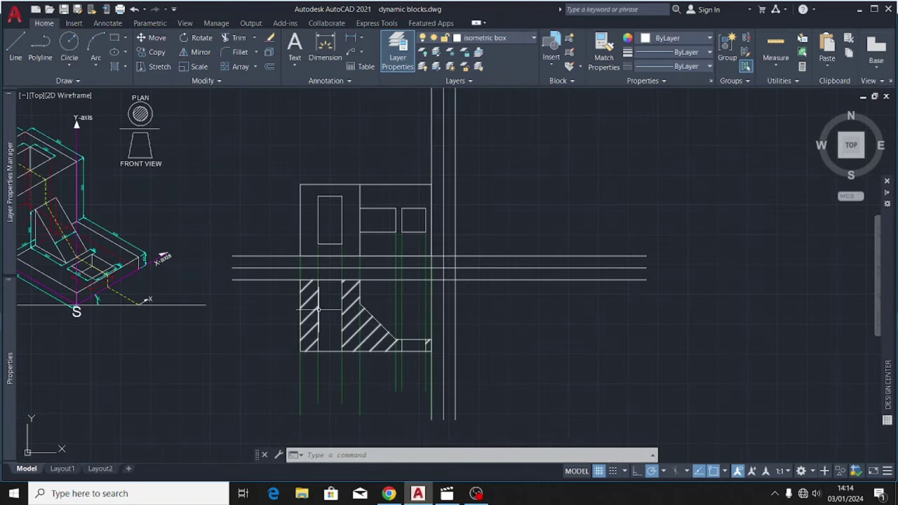
pyautogui.scroll(2, 323, 318)
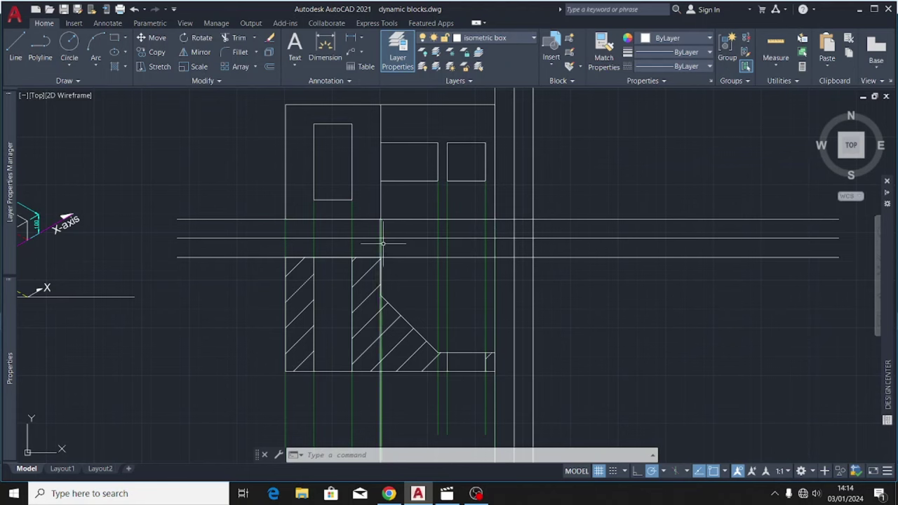
pyautogui.scroll(-4, 416, 260)
pyautogui.scroll(2, 407, 281)
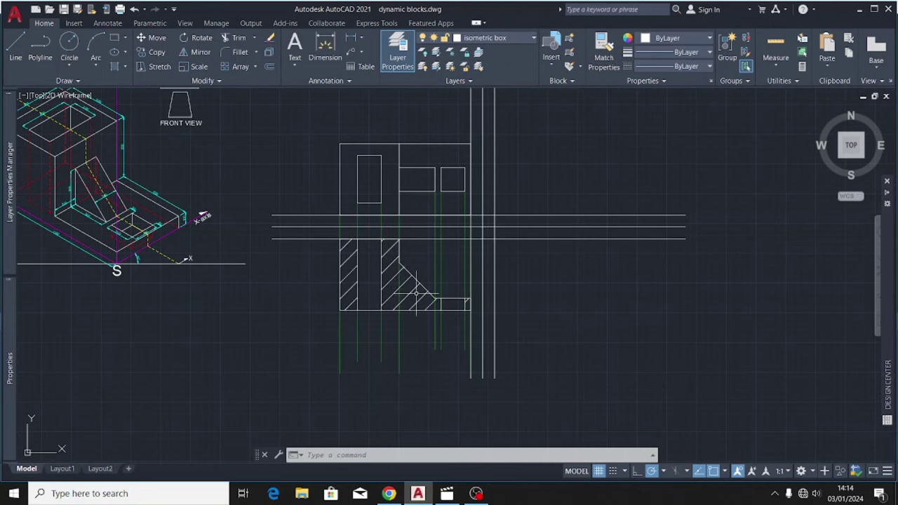
pyautogui.scroll(2, 416, 293)
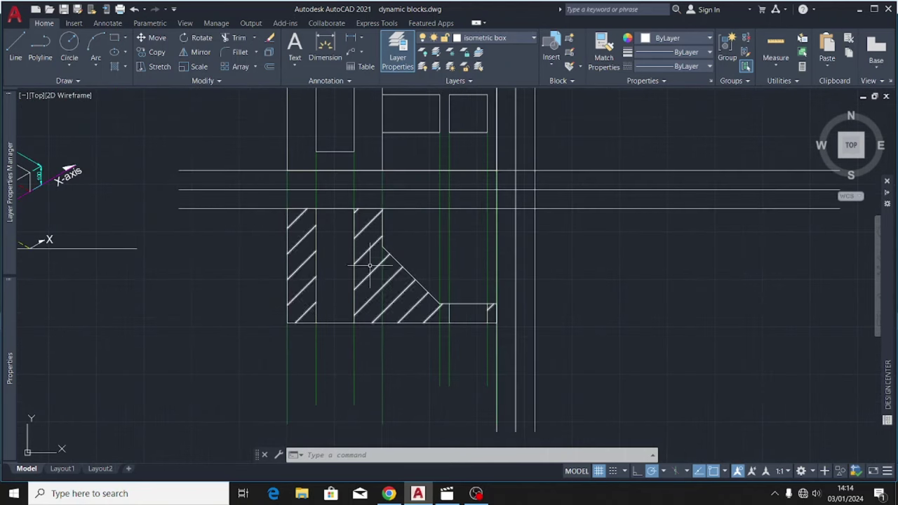
pyautogui.scroll(-4, 284, 300)
pyautogui.scroll(4, 404, 267)
pyautogui.scroll(-2, 350, 306)
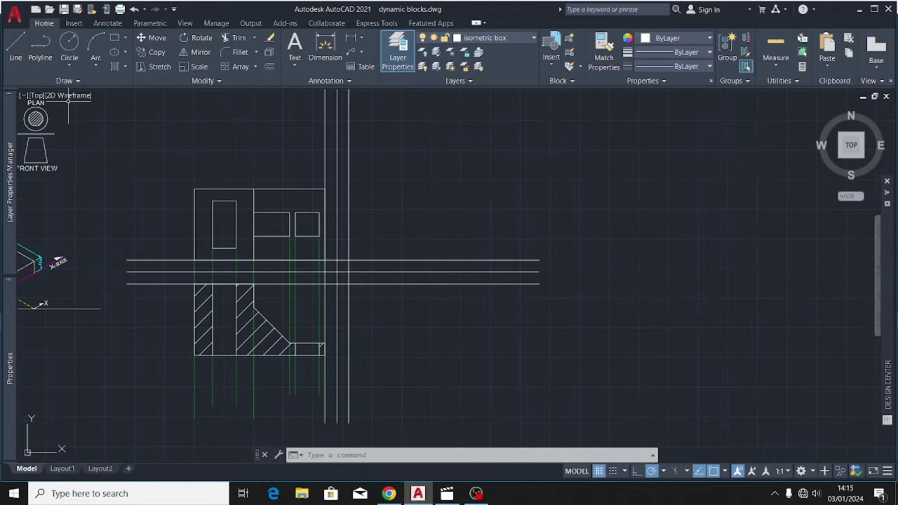
# Step: Draw a 45° line about 1890 units long up and rightward from where the rightmost vertical line meets the plan's base line
pyautogui.click(14, 47)
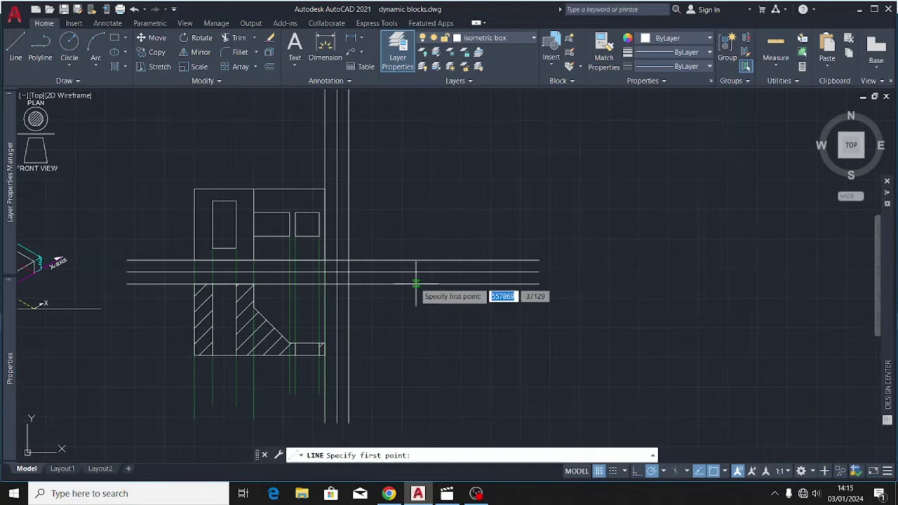
pyautogui.scroll(4, 351, 249)
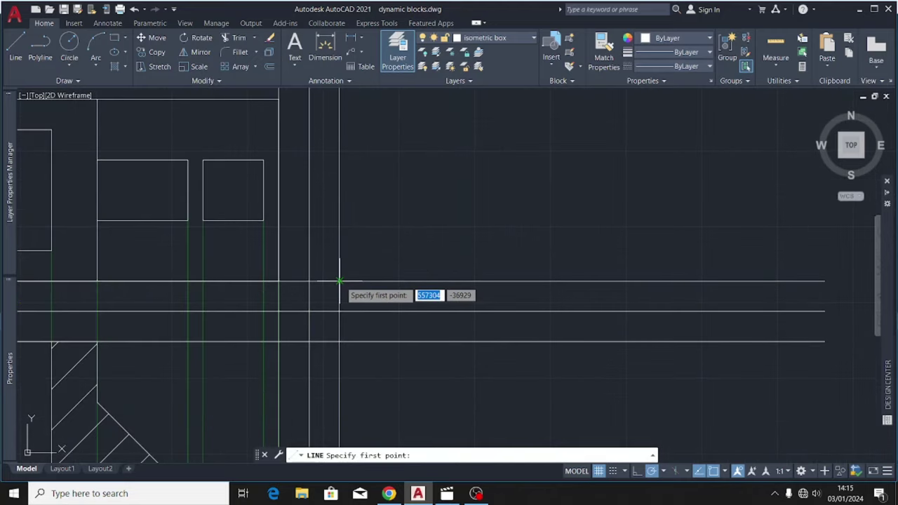
pyautogui.click(339, 281)
pyautogui.scroll(-4, 336, 288)
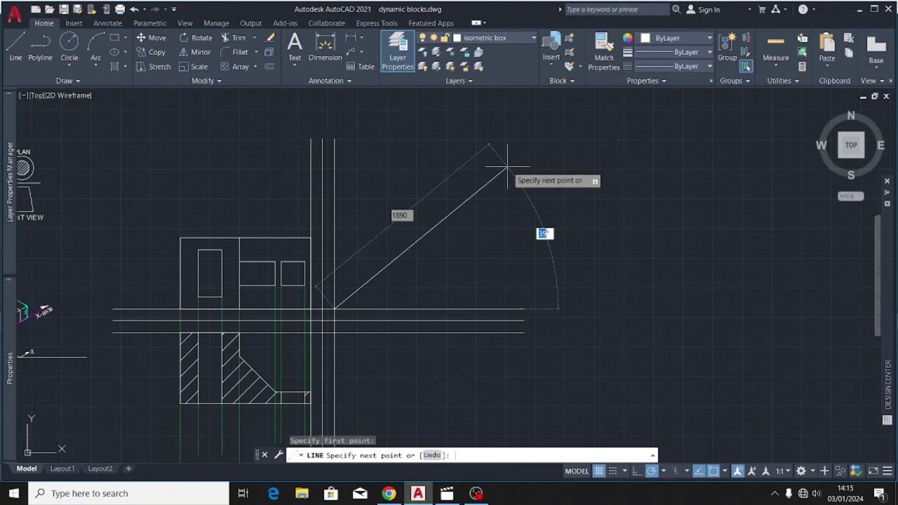
pyautogui.press('Return')
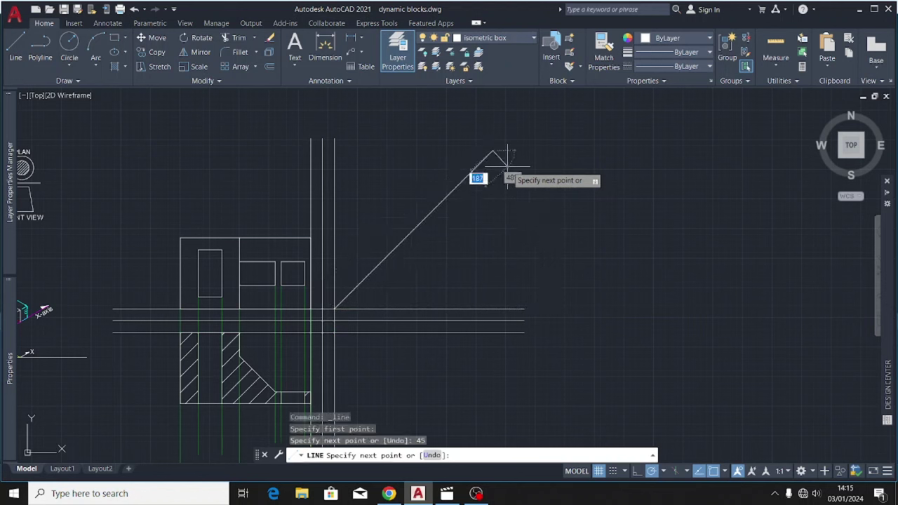
pyautogui.press('Escape')
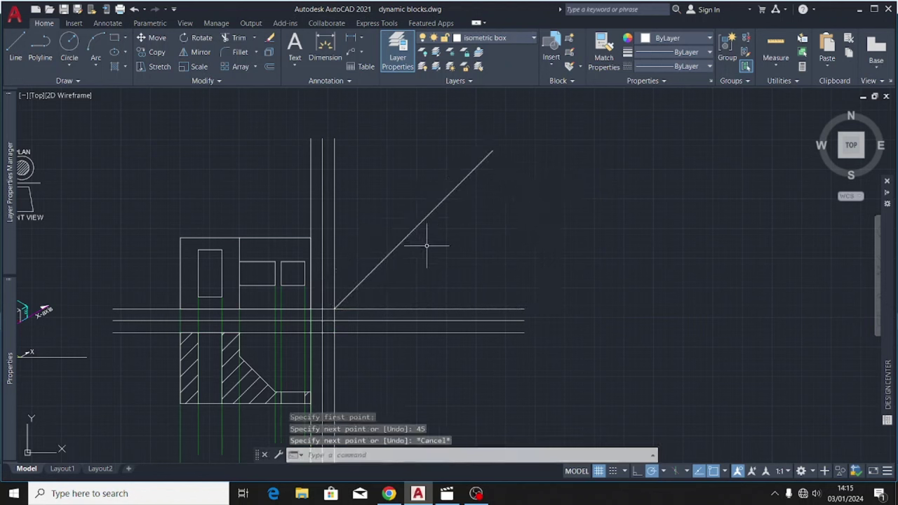
# Step: On the projection lines layer, draw a horizontal line from the plan's upper-right corner to just past the 45° line
pyautogui.click(497, 40)
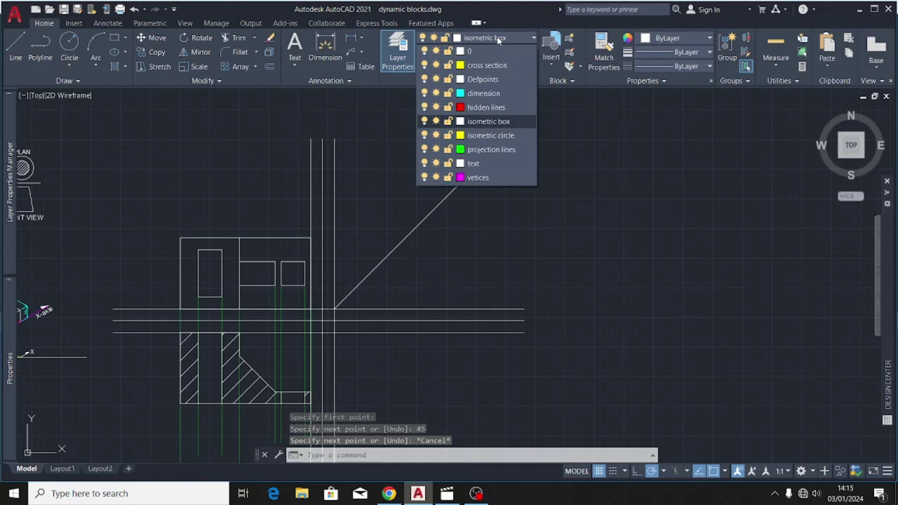
pyautogui.click(494, 149)
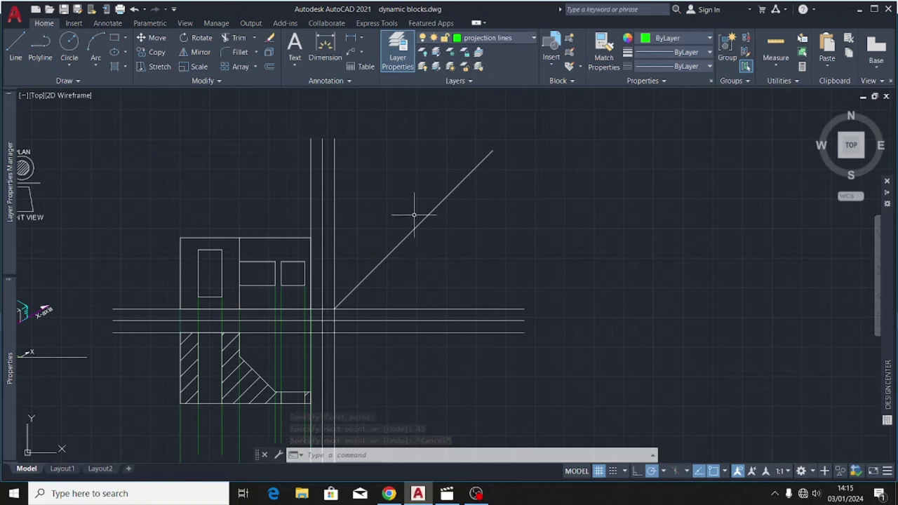
pyautogui.click(15, 49)
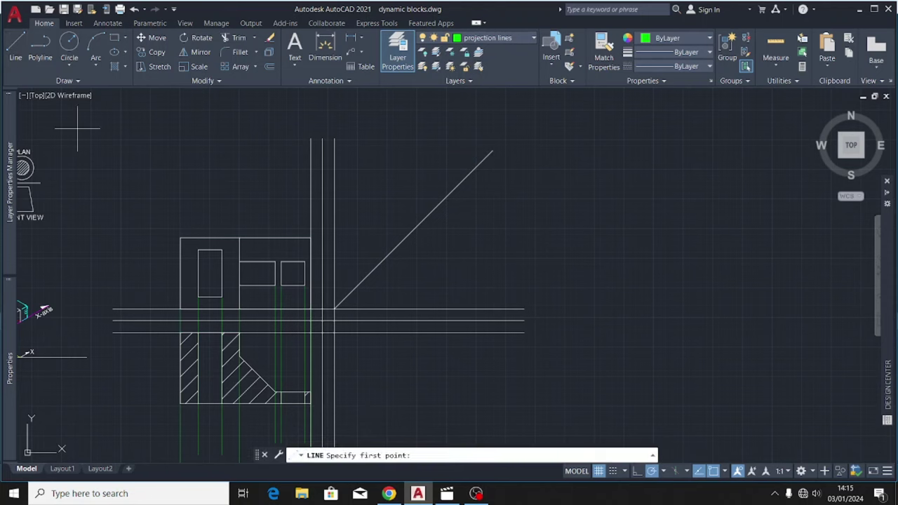
pyautogui.scroll(4, 314, 306)
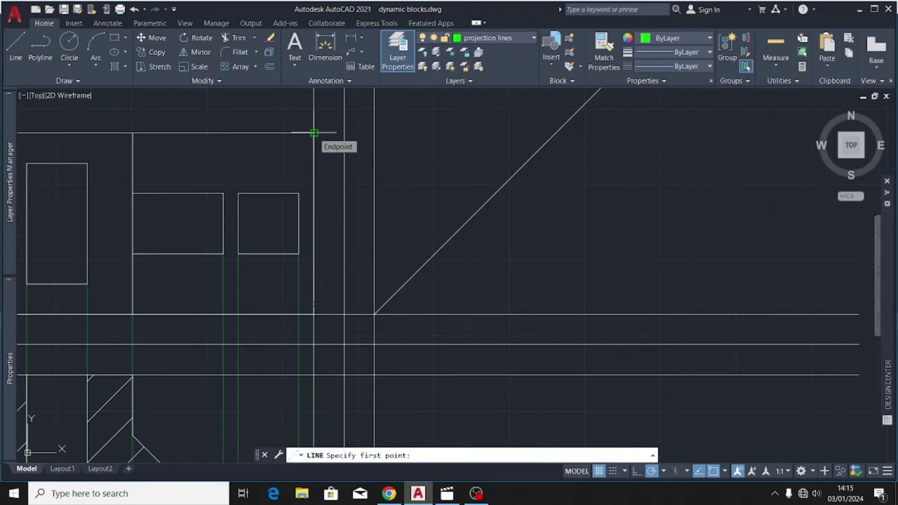
pyautogui.click(313, 132)
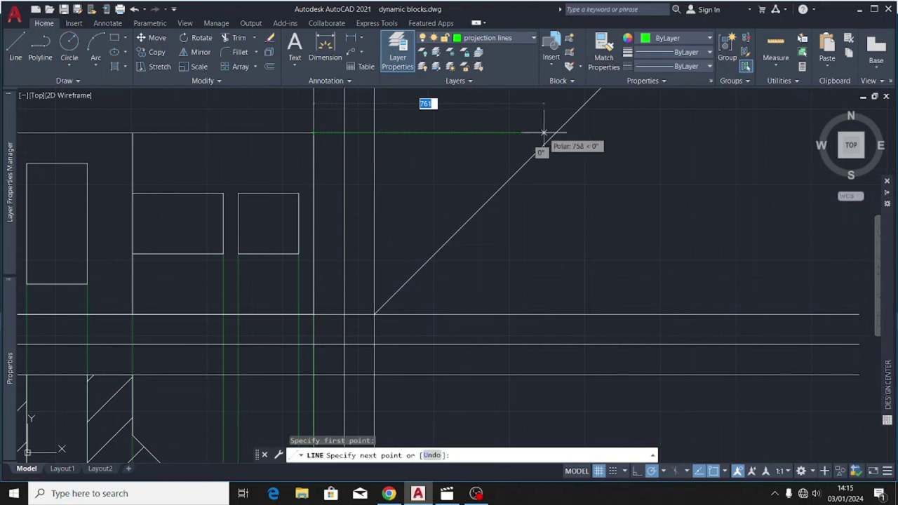
pyautogui.moveTo(554, 132); pyautogui.dragTo(544, 145, button='middle')
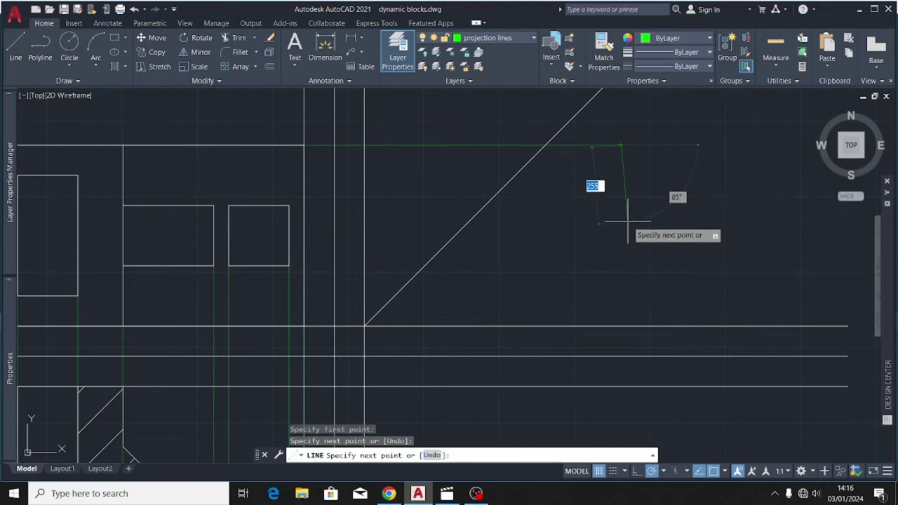
pyautogui.press('Escape')
pyautogui.scroll(2, 656, 147)
pyautogui.scroll(-2, 590, 175)
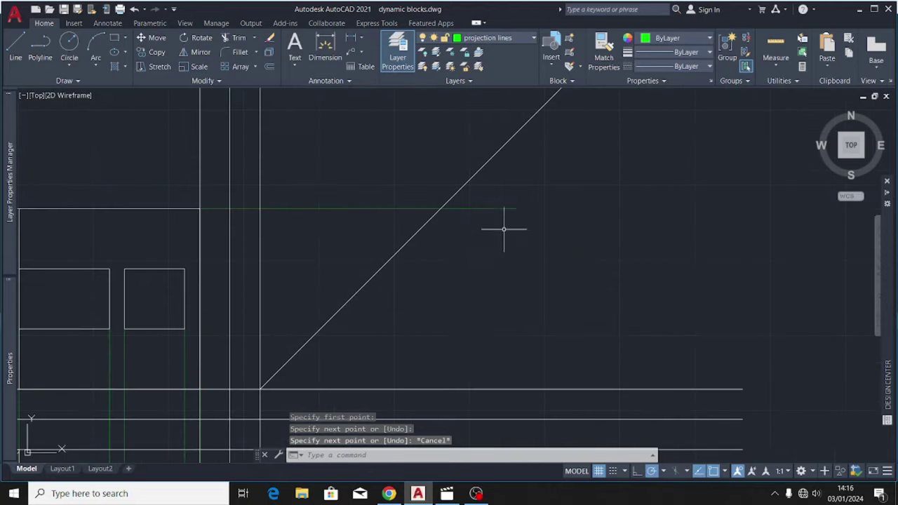
pyautogui.scroll(-4, 517, 190)
pyautogui.scroll(2, 506, 211)
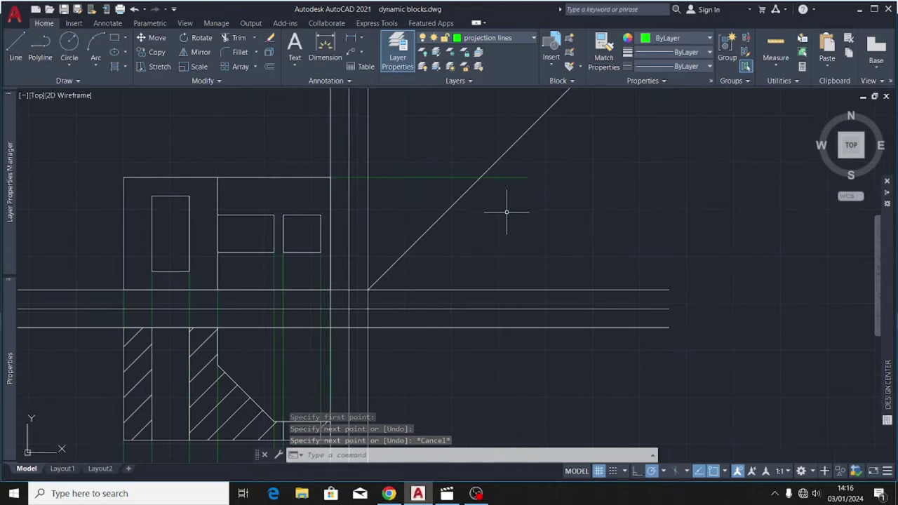
# Step: Draw a vertical projection line from where the horizontal projection line crosses the 45° line down to just below the sectional view's base level
pyautogui.click(19, 45)
pyautogui.scroll(8, 501, 176)
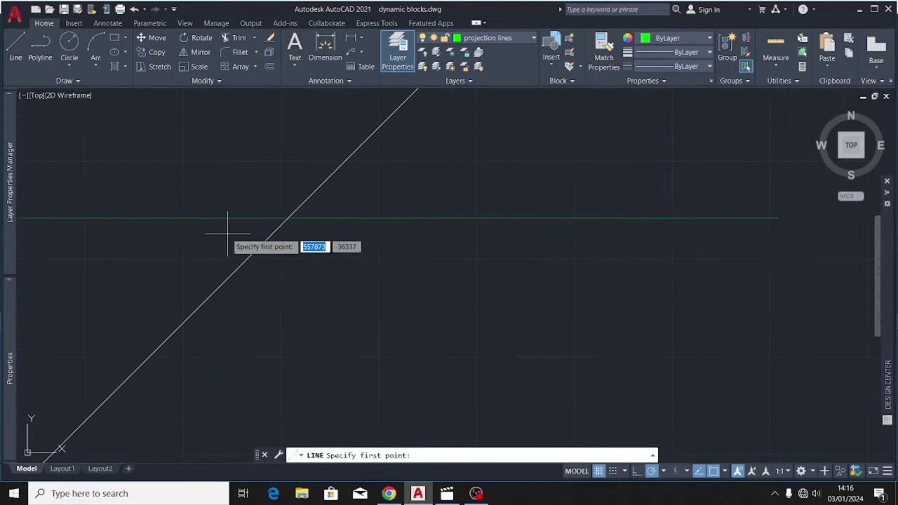
pyautogui.scroll(4, 231, 232)
pyautogui.scroll(1, 487, 204)
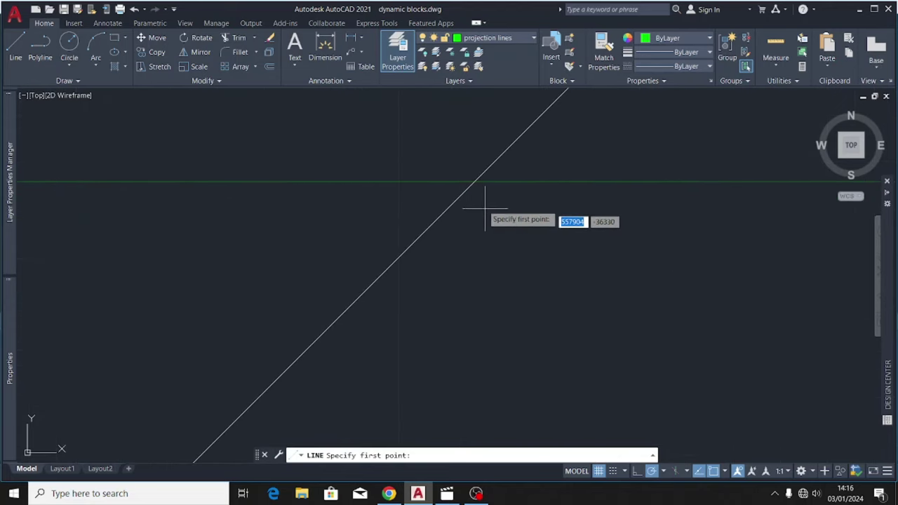
pyautogui.click(475, 182)
pyautogui.moveTo(481, 184)
pyautogui.mouseDown(button='middle')
pyautogui.moveTo(437, 142)
pyautogui.moveTo(463, 147)
pyautogui.mouseUp(button='middle')
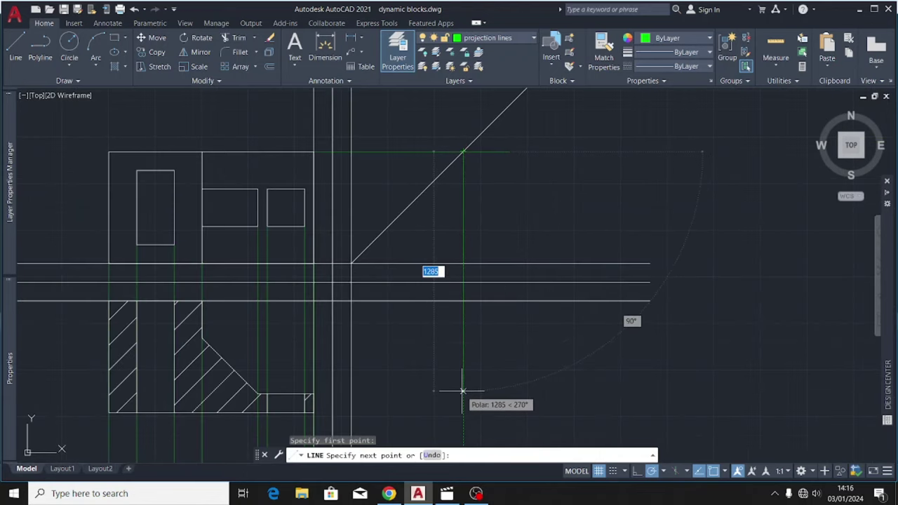
pyautogui.click(463, 429)
pyautogui.press('Escape')
# Step: Draw a horizontal projection line from the upper-right corner of the plan's tall rectangular opening to past the 45° line
pyautogui.moveTo(491, 391); pyautogui.dragTo(578, 397, button='middle')
pyautogui.press('Return')
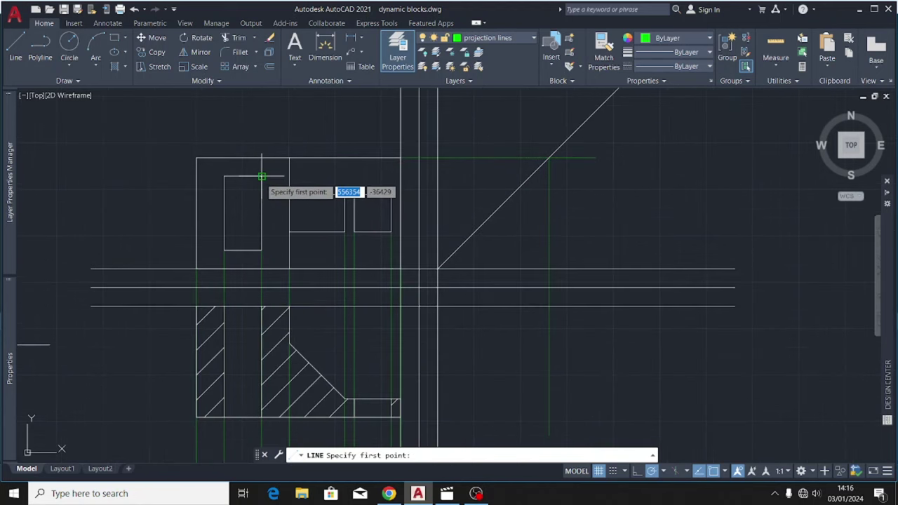
pyautogui.click(262, 176)
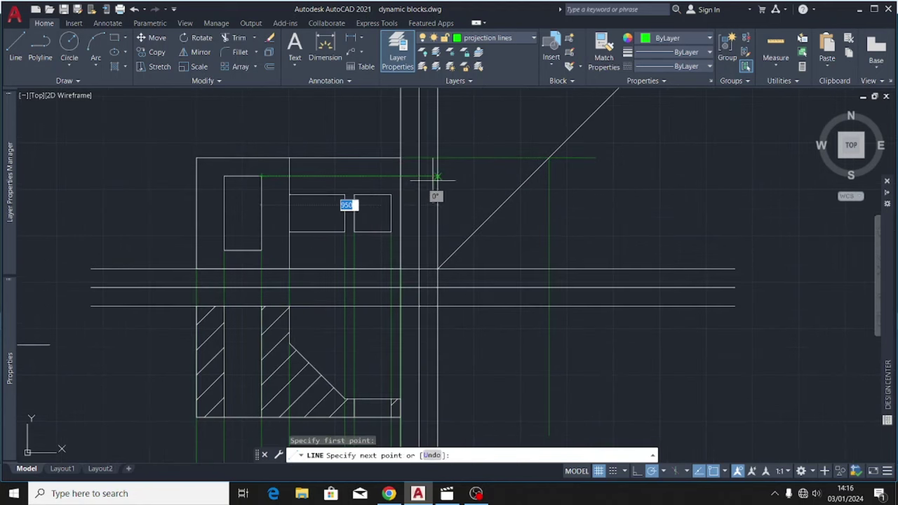
pyautogui.click(604, 176)
pyautogui.press('Escape')
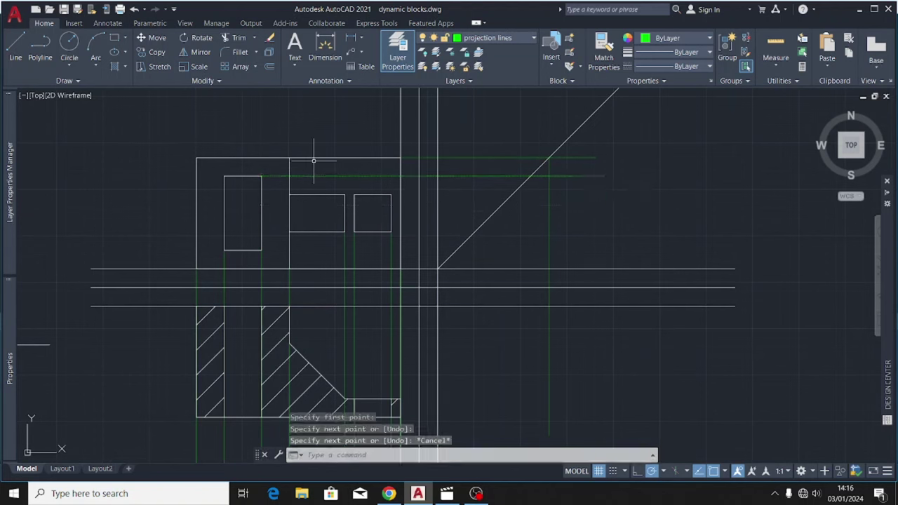
# Step: Copy the vertical projection line, using its upper end on the 45° line as the base point
pyautogui.click(540, 241)
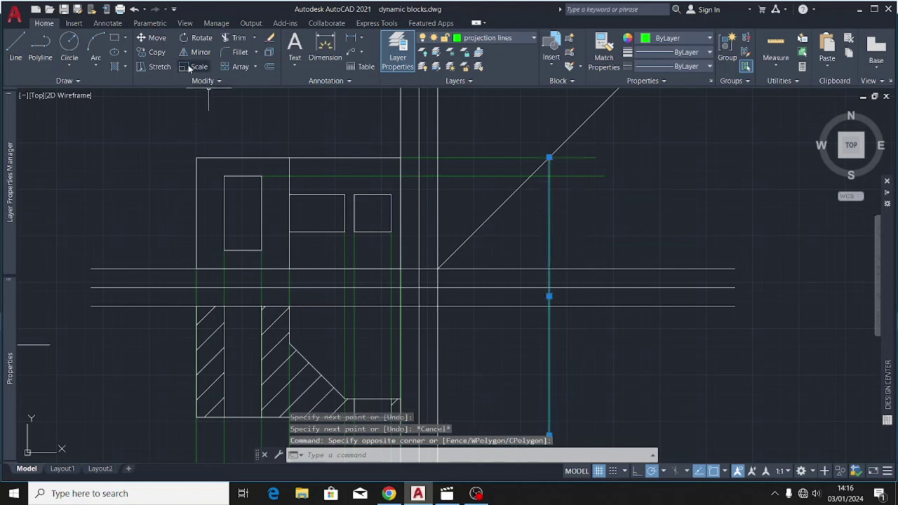
pyautogui.click(154, 52)
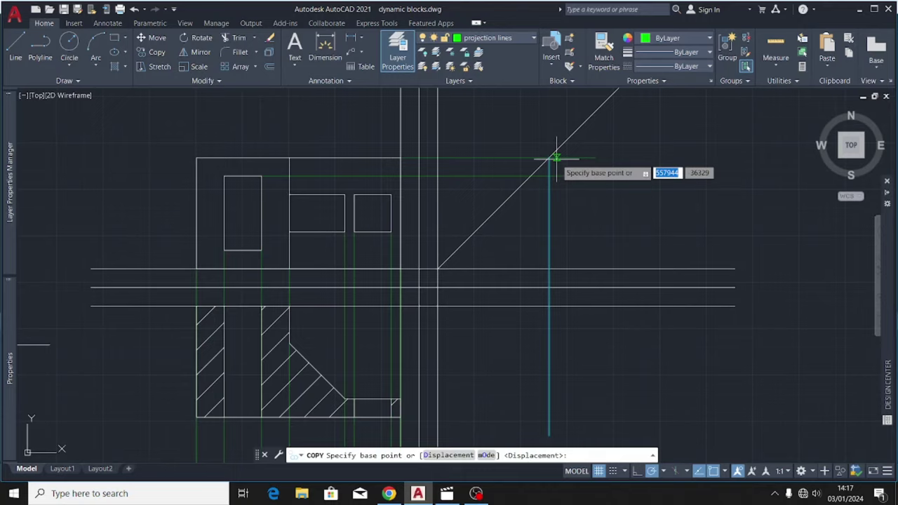
pyautogui.scroll(3, 555, 155)
pyautogui.click(528, 153)
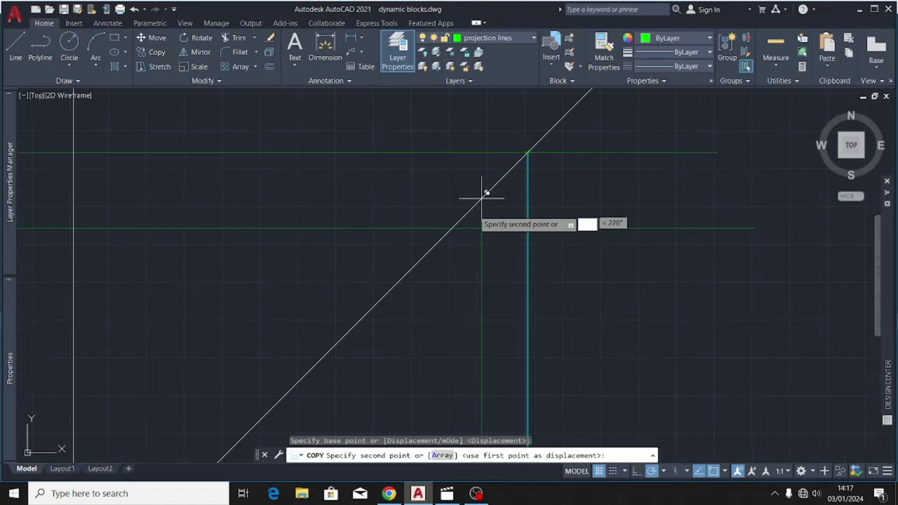
# Step: Copy the vertical projection line to where the 45° line meets the second horizontal projection line, completing the copy
pyautogui.click(452, 227)
pyautogui.scroll(-3, 456, 221)
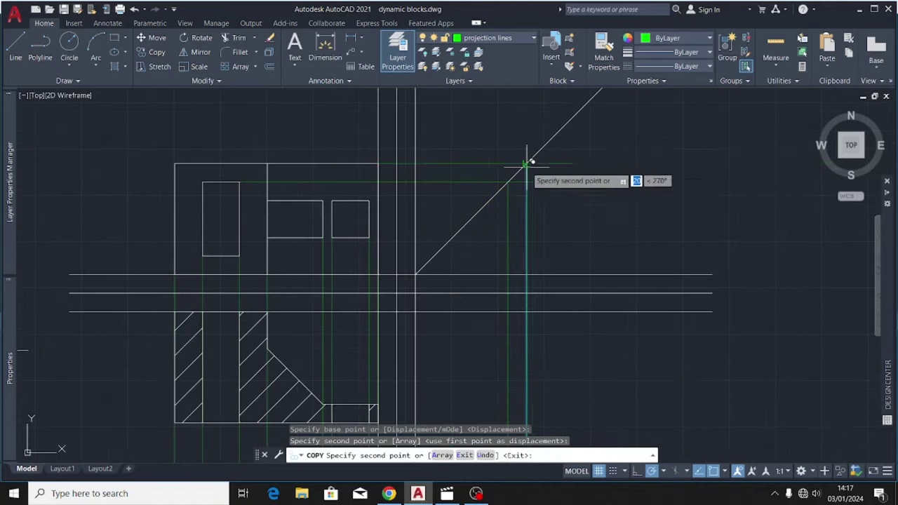
pyautogui.press('Escape')
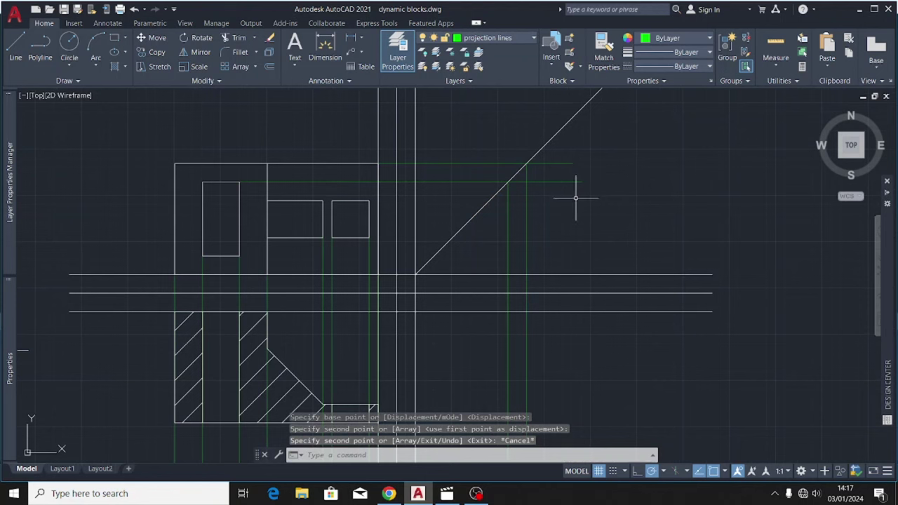
# Step: Copy the plan's second horizontal projection line to the tall rectangle's lower right corner and the small square's two right corners
pyautogui.click(443, 180)
pyautogui.click(431, 191)
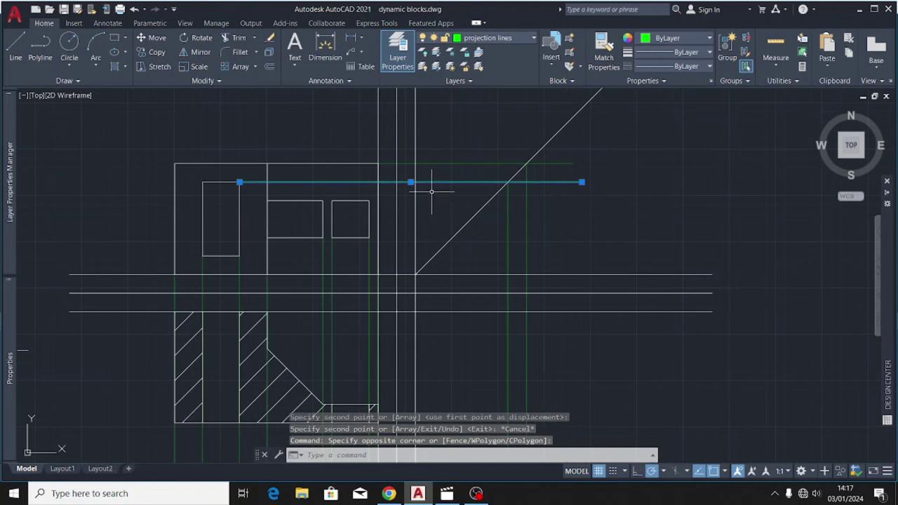
pyautogui.click(155, 51)
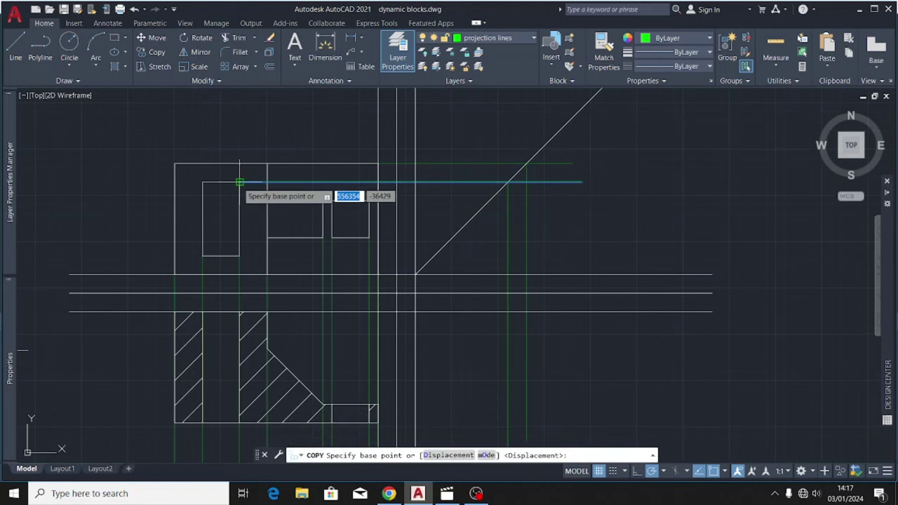
pyautogui.click(239, 182)
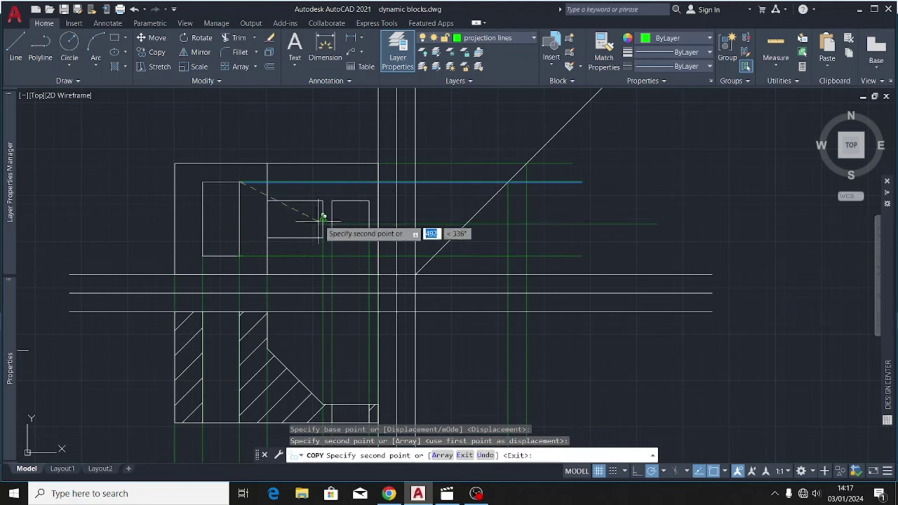
pyautogui.scroll(4, 380, 202)
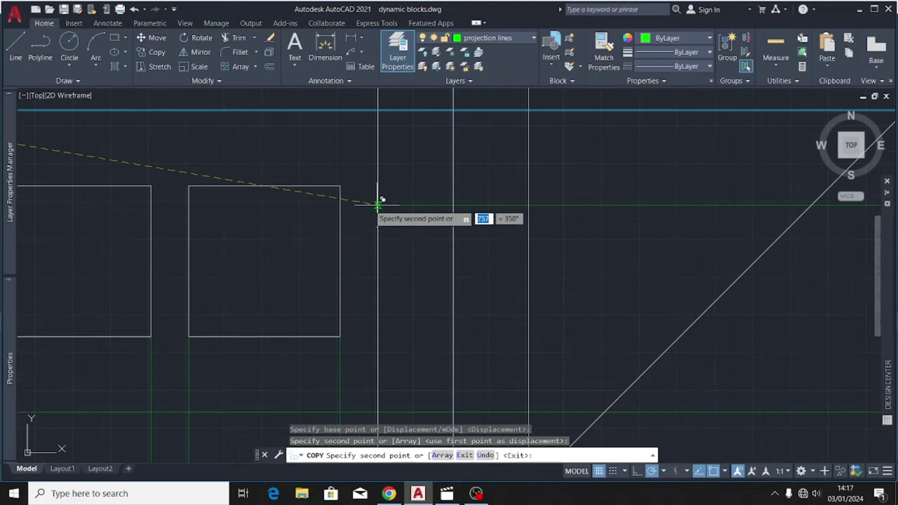
pyautogui.click(340, 184)
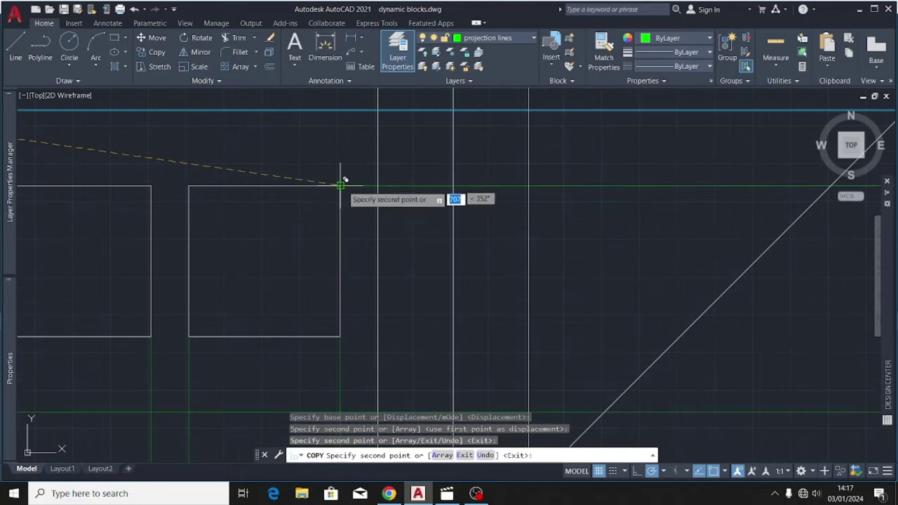
pyautogui.click(340, 335)
pyautogui.scroll(-3, 281, 249)
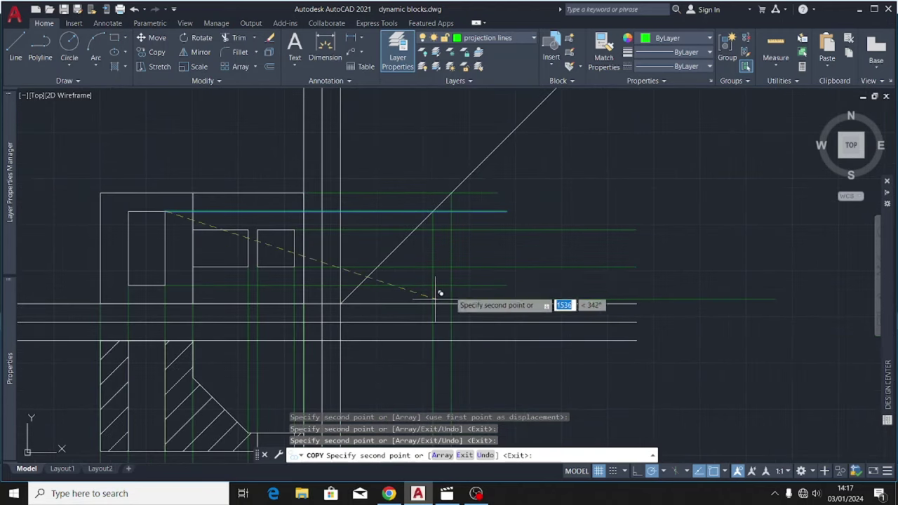
pyautogui.scroll(-5, 603, 235)
pyautogui.press('Escape')
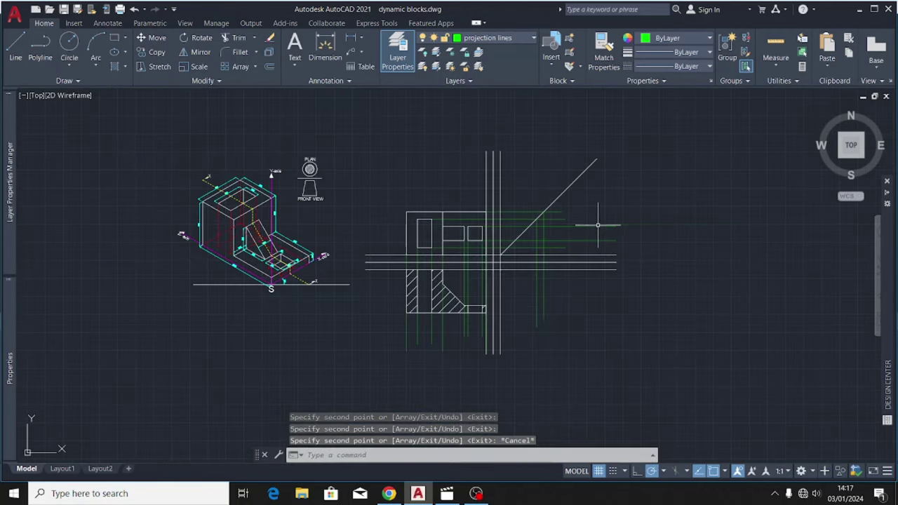
# Step: Copy the inner vertical projection line to the three remaining intersections of the horizontal projection lines with the 45° line
pyautogui.scroll(4, 574, 245)
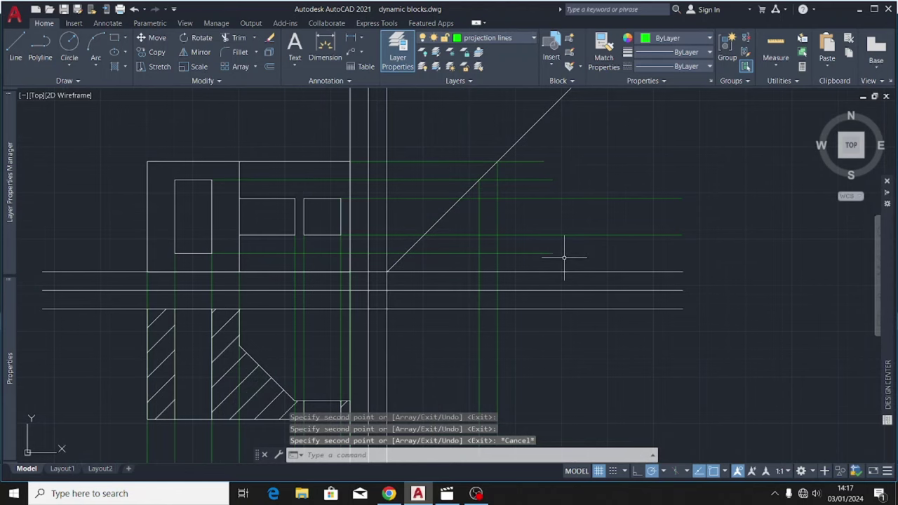
pyautogui.scroll(3, 525, 236)
pyautogui.scroll(-3, 571, 225)
pyautogui.click(509, 217)
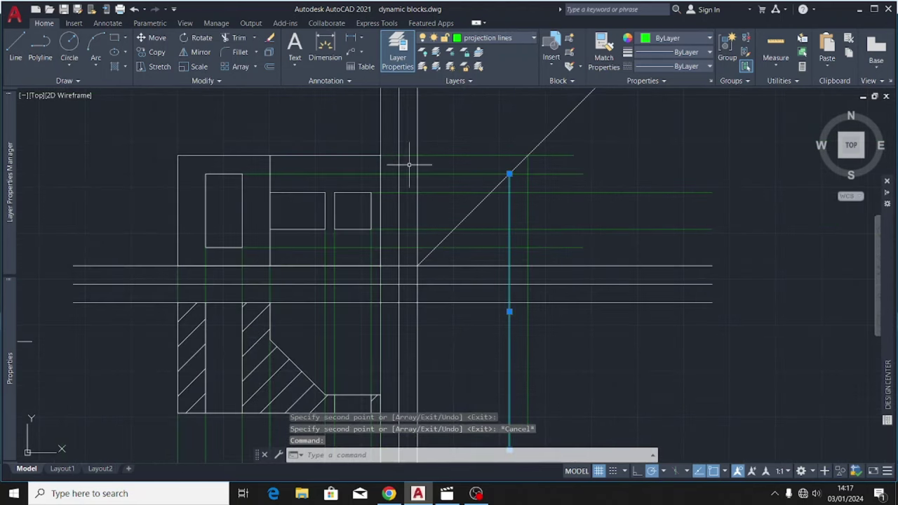
pyautogui.click(151, 52)
pyautogui.scroll(5, 484, 183)
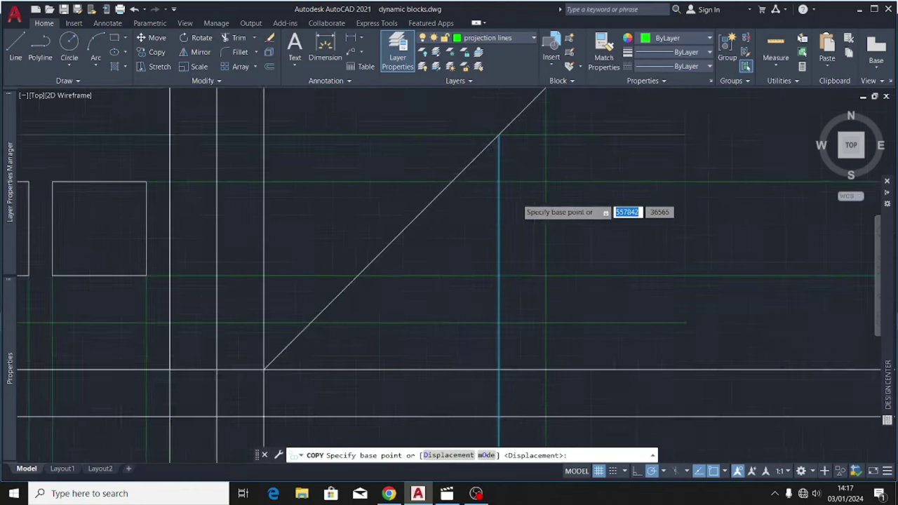
pyautogui.scroll(-2, 484, 161)
pyautogui.click(483, 128)
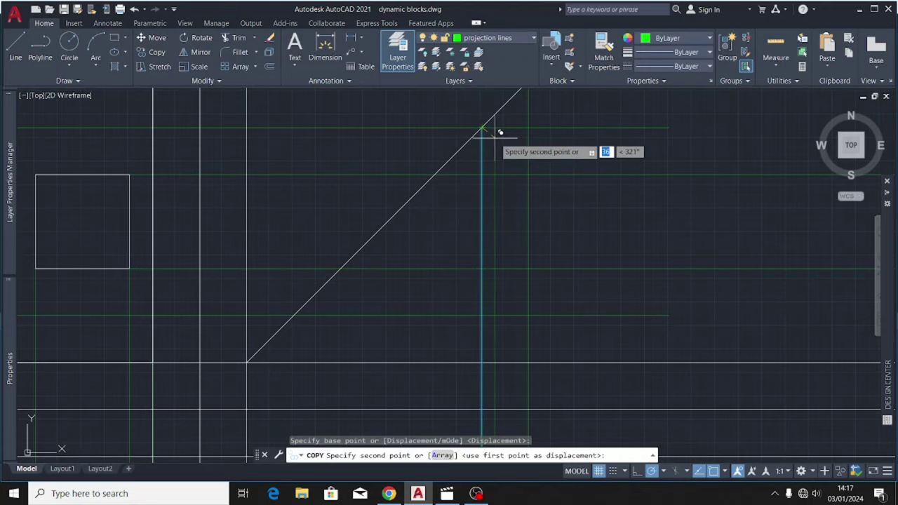
pyautogui.scroll(-2, 499, 133)
pyautogui.scroll(2, 487, 144)
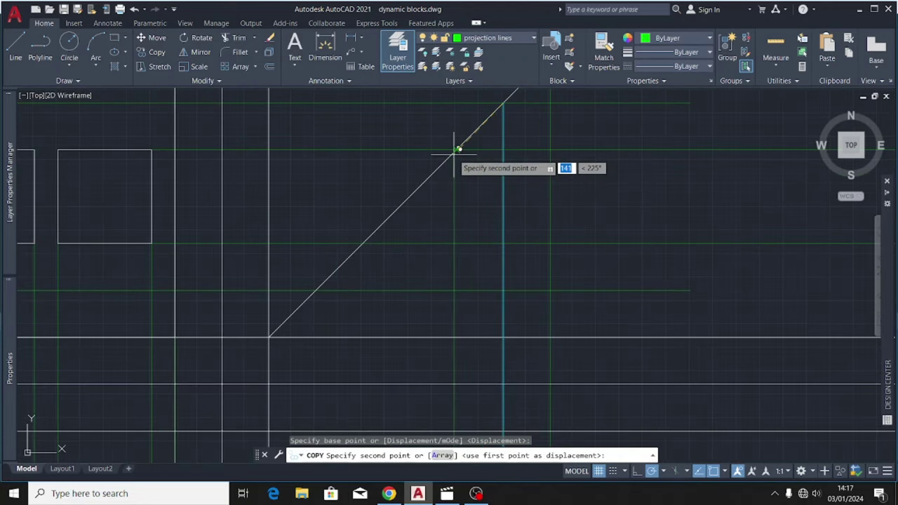
pyautogui.click(457, 149)
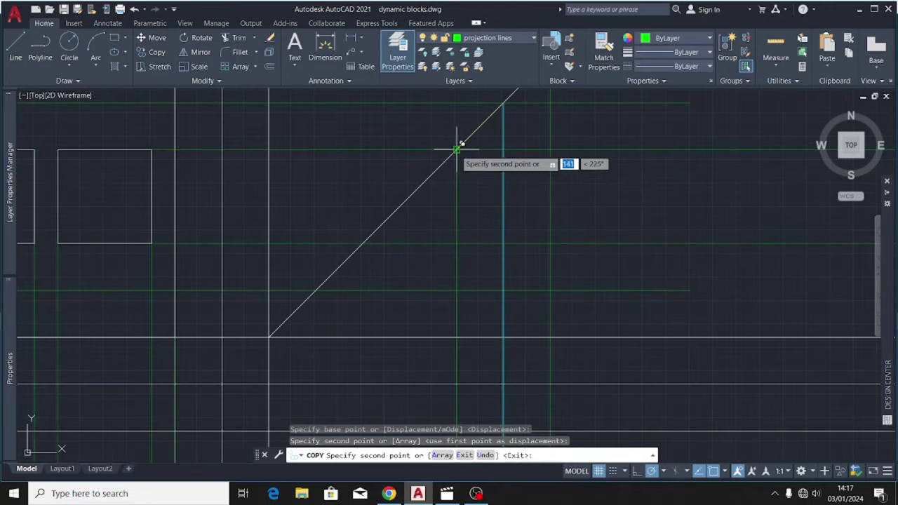
pyautogui.click(363, 242)
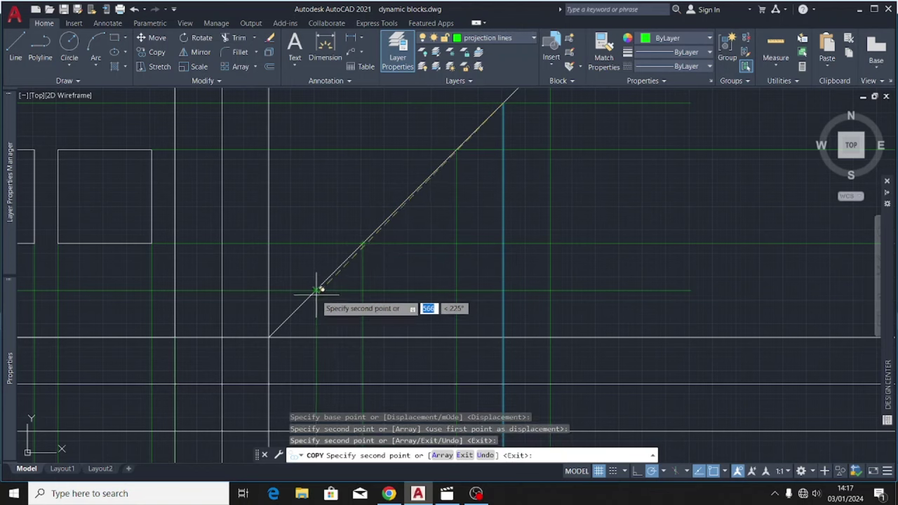
pyautogui.click(317, 288)
pyautogui.scroll(-3, 457, 179)
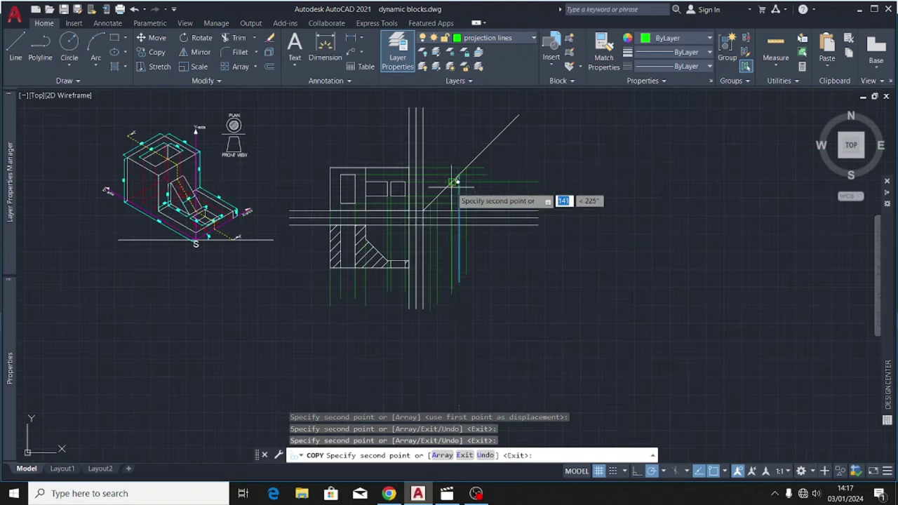
pyautogui.scroll(4, 483, 209)
pyautogui.press('Escape')
# Step: Trim the parts of the plan's horizontal projection lines that extend beyond the 45° line
pyautogui.write('tr')
pyautogui.press('space')
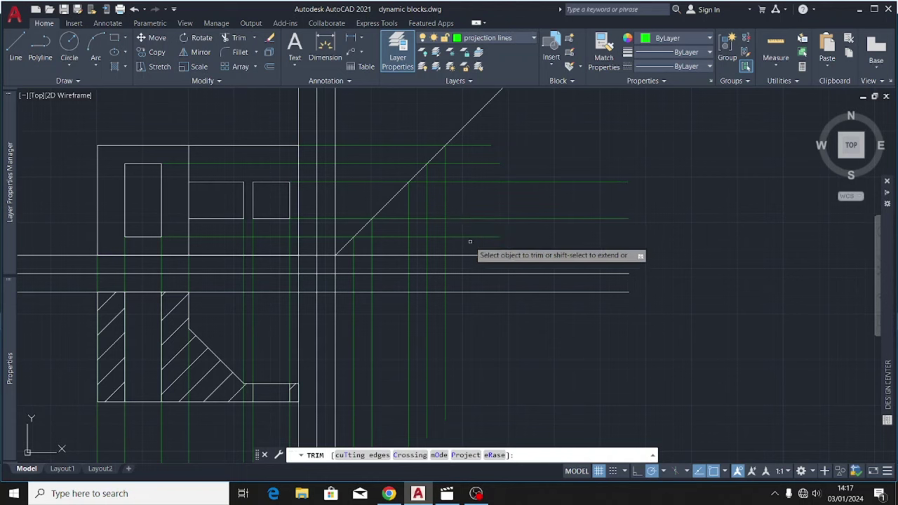
pyautogui.moveTo(470, 244); pyautogui.dragTo(467, 144)
pyautogui.scroll(2, 436, 186)
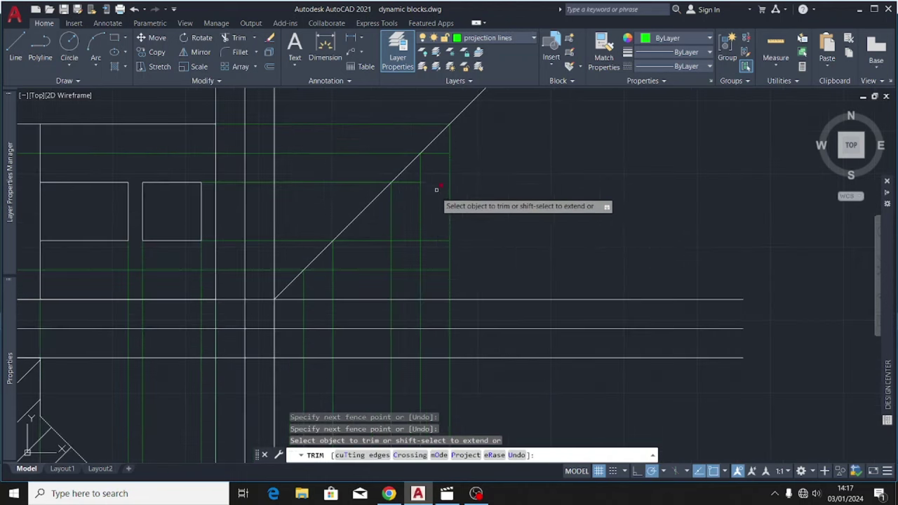
pyautogui.moveTo(437, 195); pyautogui.dragTo(393, 166)
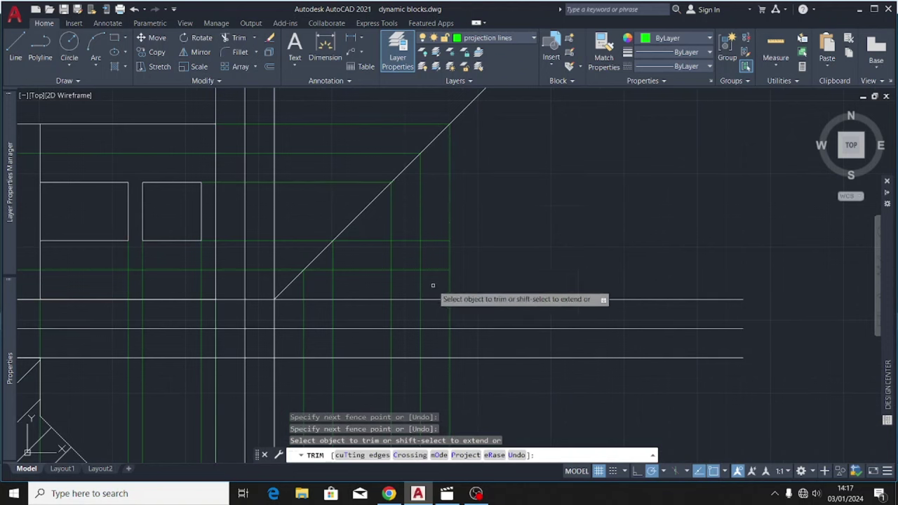
pyautogui.moveTo(431, 287); pyautogui.dragTo(429, 212)
pyautogui.moveTo(405, 283); pyautogui.dragTo(365, 230)
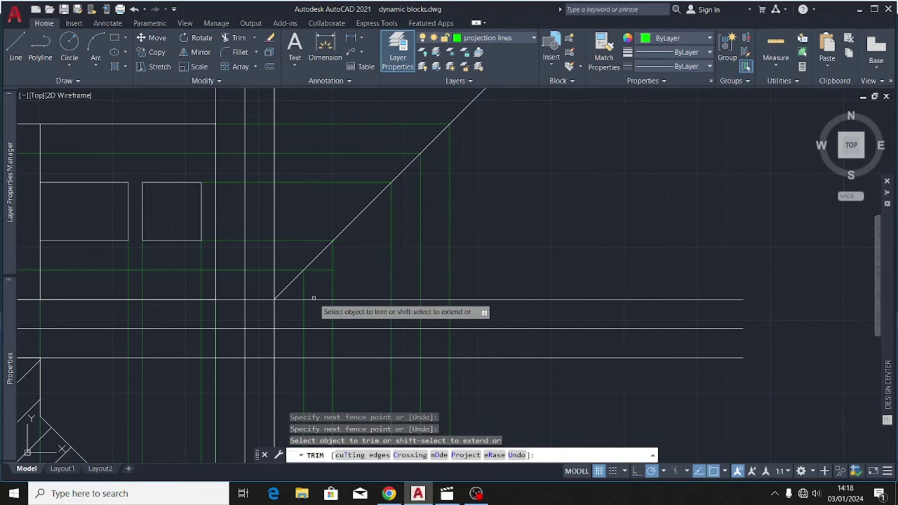
pyautogui.moveTo(322, 277); pyautogui.dragTo(352, 256)
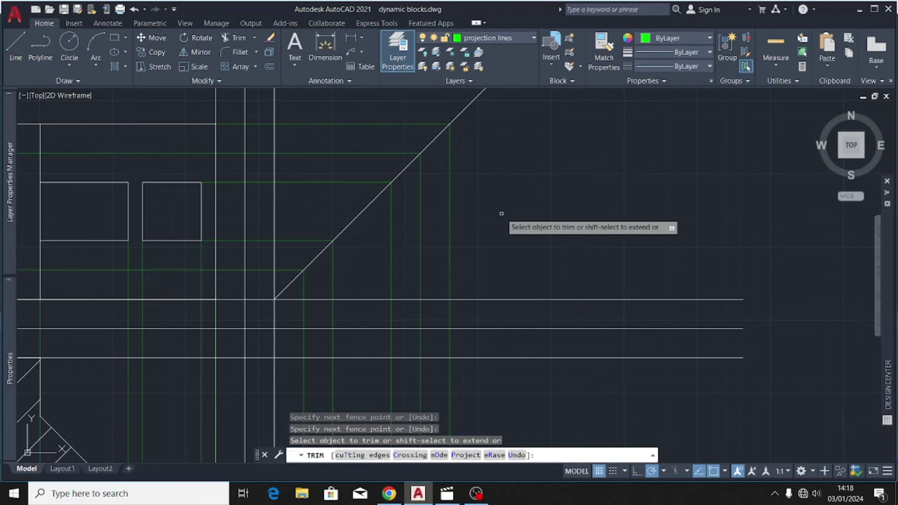
pyautogui.scroll(-4, 505, 119)
pyautogui.press('Escape')
# Step: Draw a horizontal projection line from the section view's lower right corner to just beyond the outermost vertical projection line
pyautogui.click(15, 49)
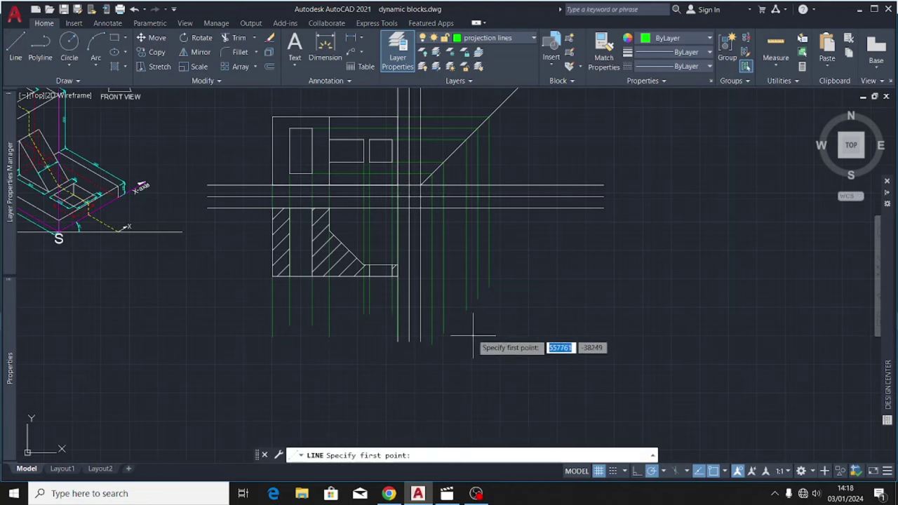
pyautogui.scroll(4, 409, 281)
pyautogui.click(379, 270)
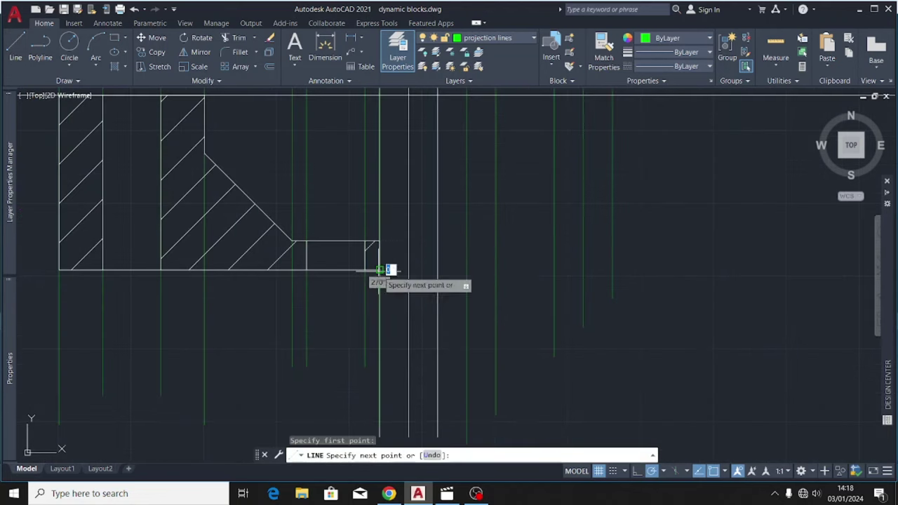
pyautogui.click(683, 269)
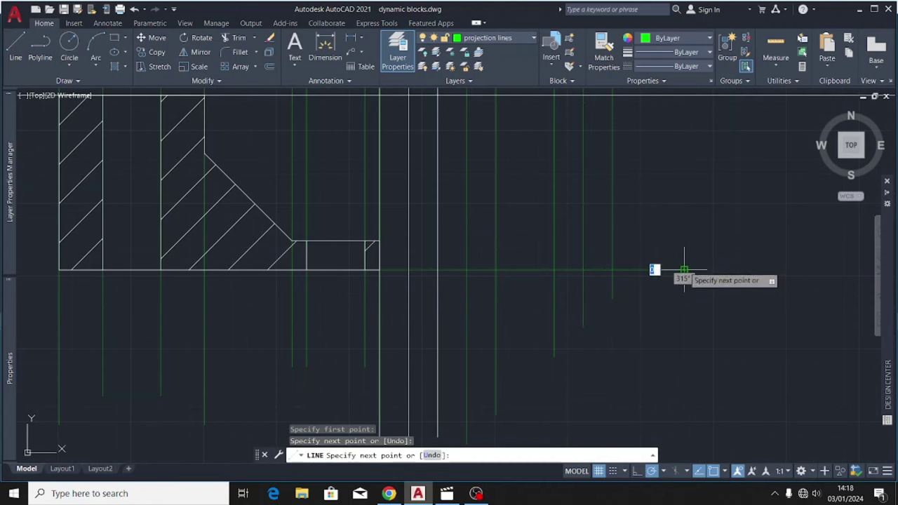
pyautogui.press('Escape')
# Step: Copy the base projection line to the section's upper right base corner and to the top of its sloping edge
pyautogui.scroll(-1, 470, 366)
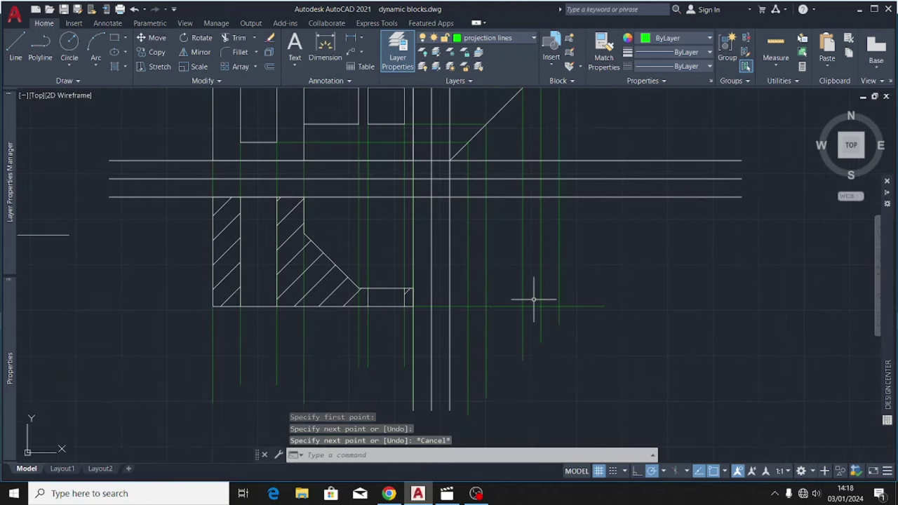
pyautogui.scroll(1, 533, 299)
pyautogui.click(493, 310)
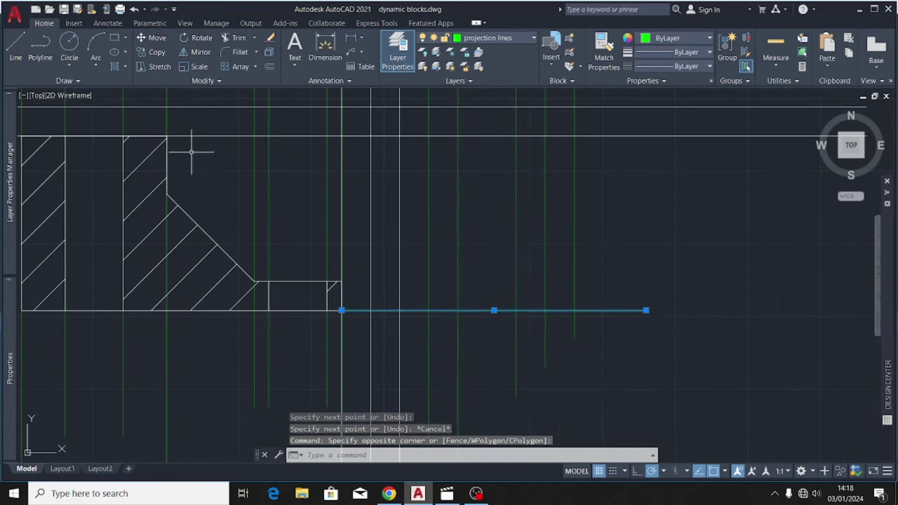
pyautogui.click(153, 54)
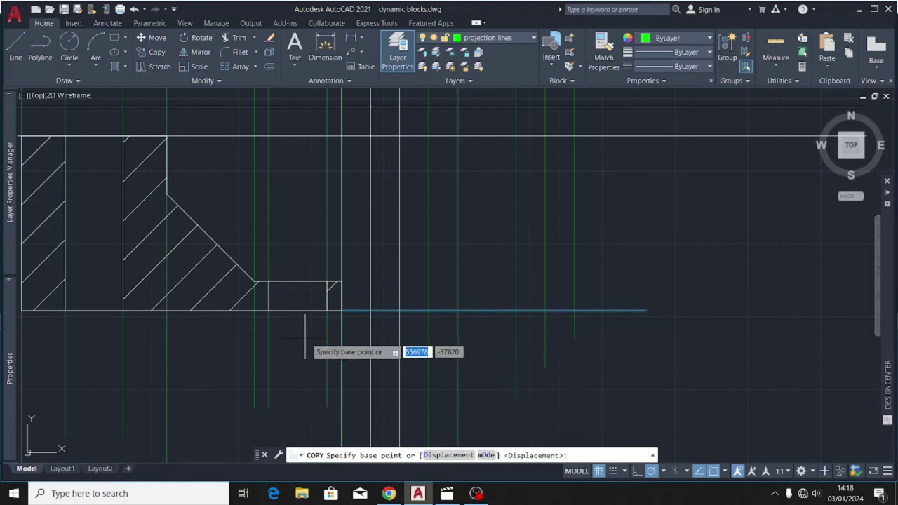
pyautogui.click(341, 309)
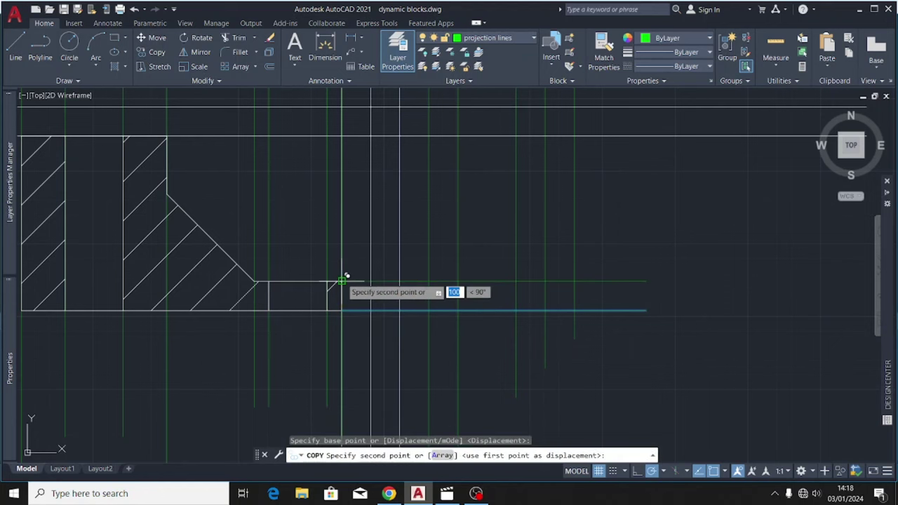
pyautogui.click(343, 280)
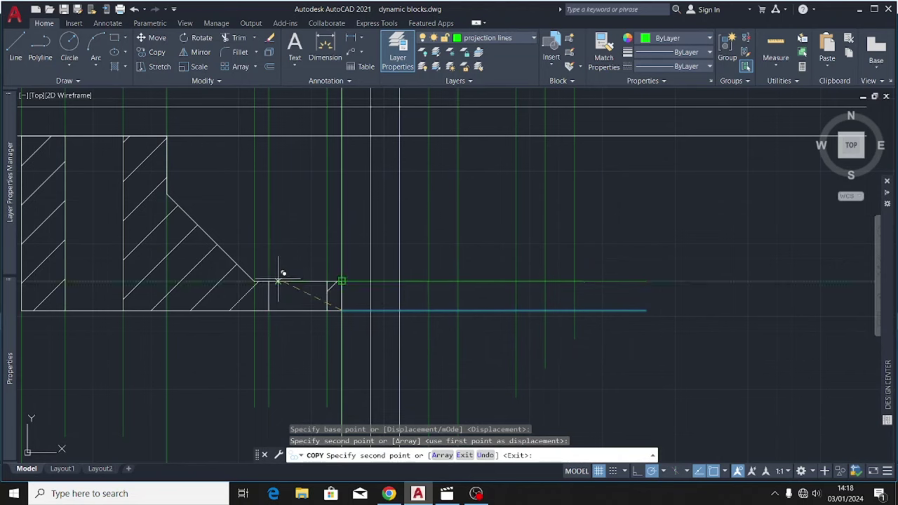
pyautogui.scroll(3, 162, 185)
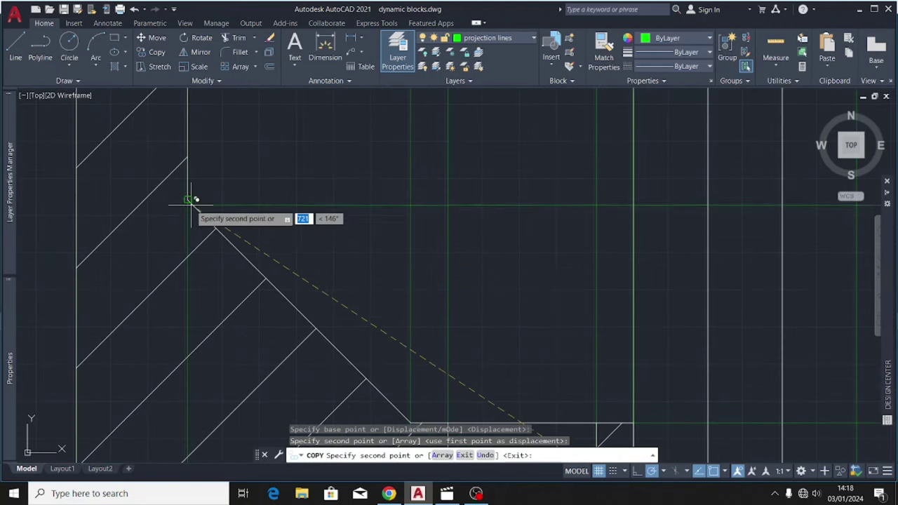
pyautogui.click(188, 199)
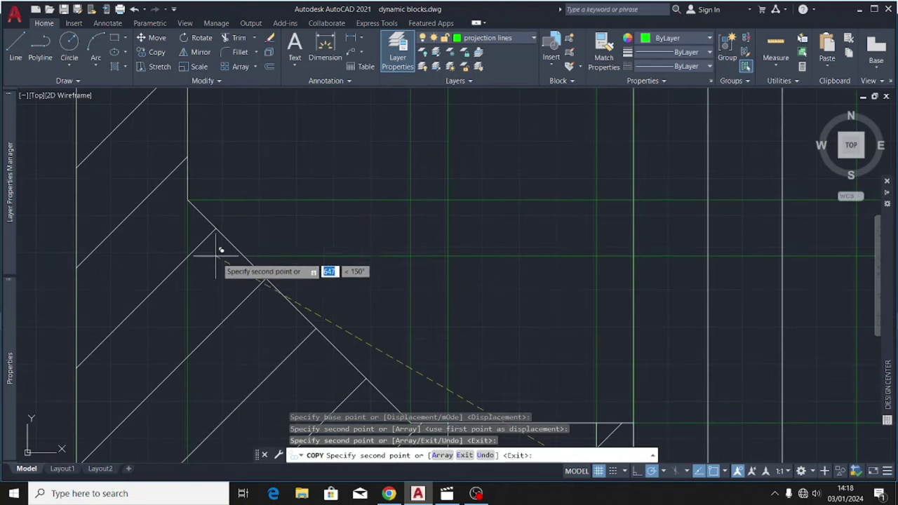
pyautogui.scroll(-4, 249, 284)
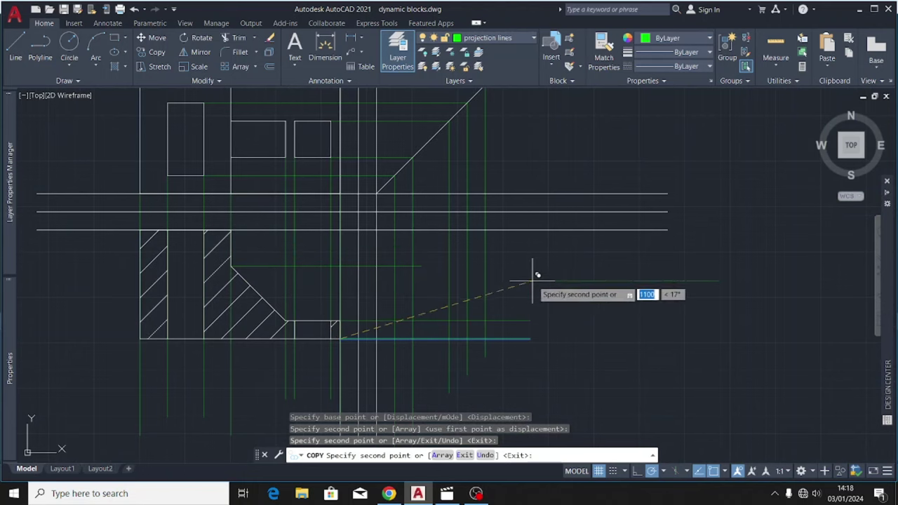
pyautogui.press('Escape')
pyautogui.scroll(4, 434, 285)
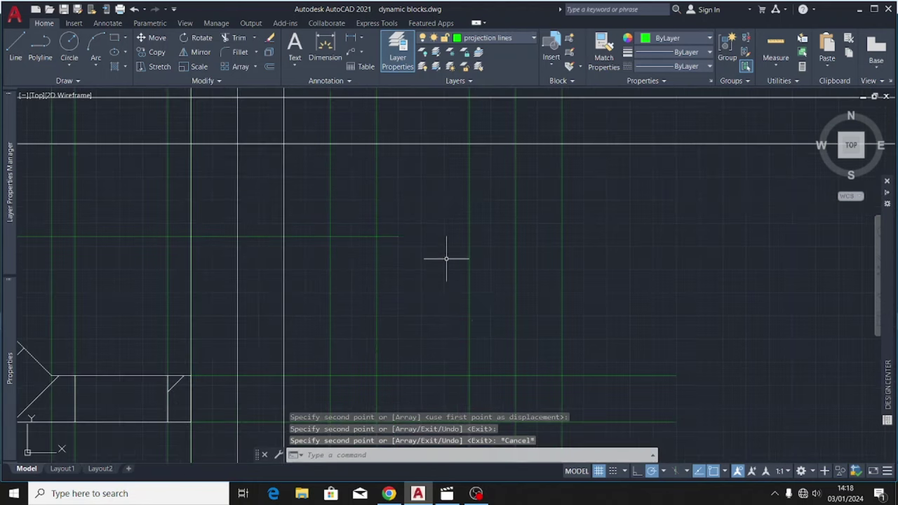
pyautogui.scroll(-4, 446, 259)
pyautogui.scroll(2, 441, 270)
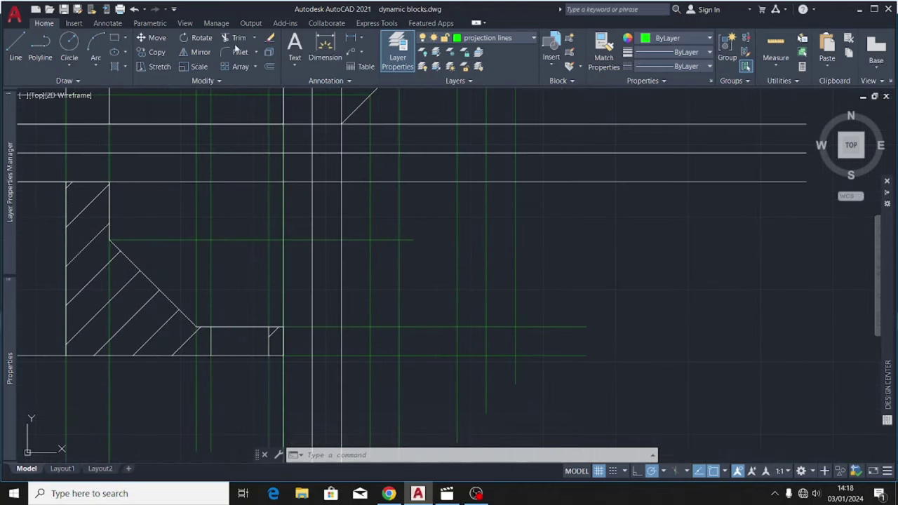
# Step: Extend the horizontal projection line from the top of the sloping edge to the outermost vertical projection line
pyautogui.click(254, 38)
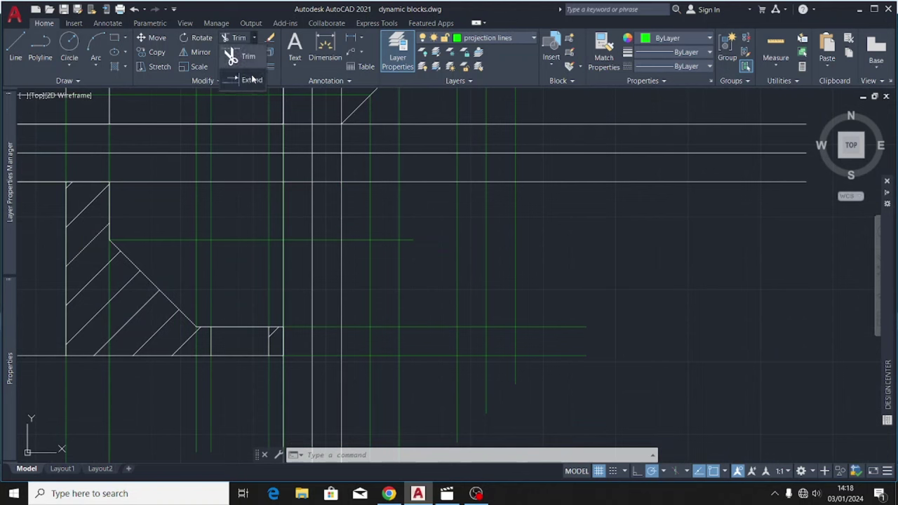
pyautogui.click(251, 81)
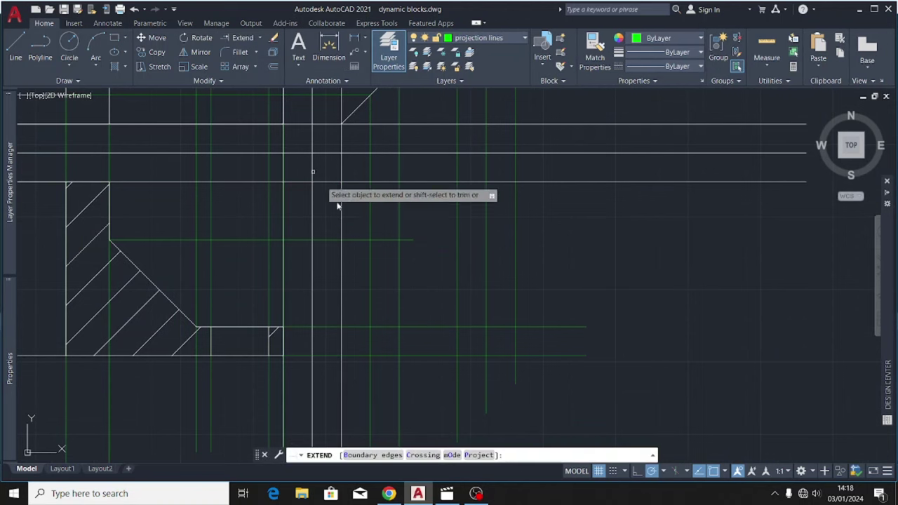
pyautogui.click(385, 241)
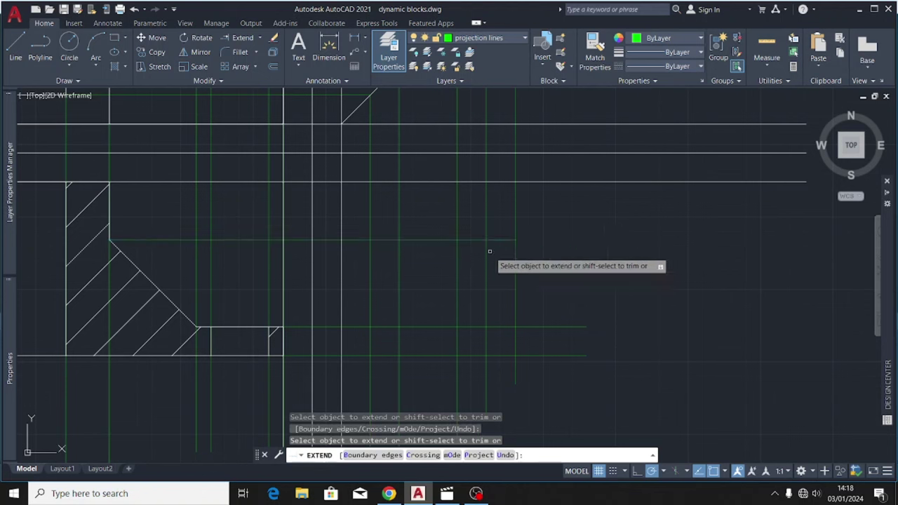
# Step: Trim the ends of the two lower horizontal projection lines that stick out beyond the outermost vertical projection line
pyautogui.click(259, 38)
pyautogui.click(235, 57)
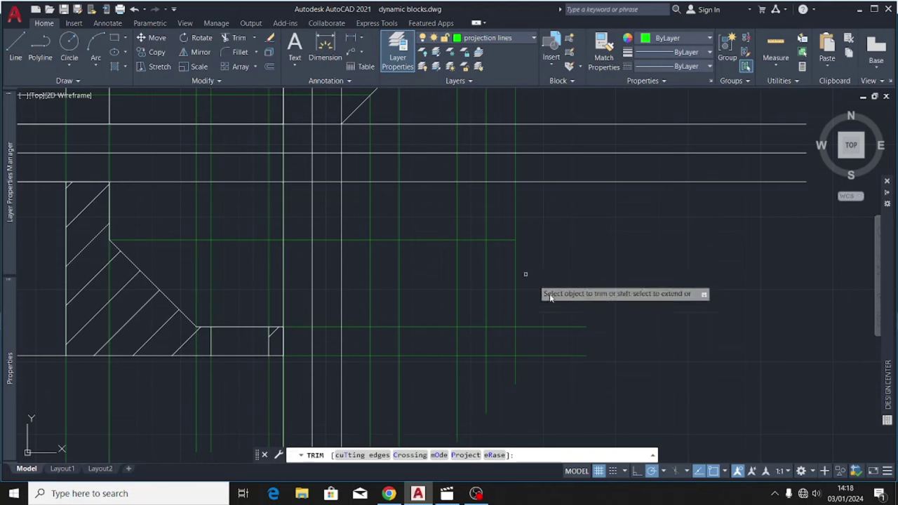
pyautogui.click(582, 315)
pyautogui.click(574, 385)
pyautogui.press('Return')
pyautogui.scroll(-3, 571, 295)
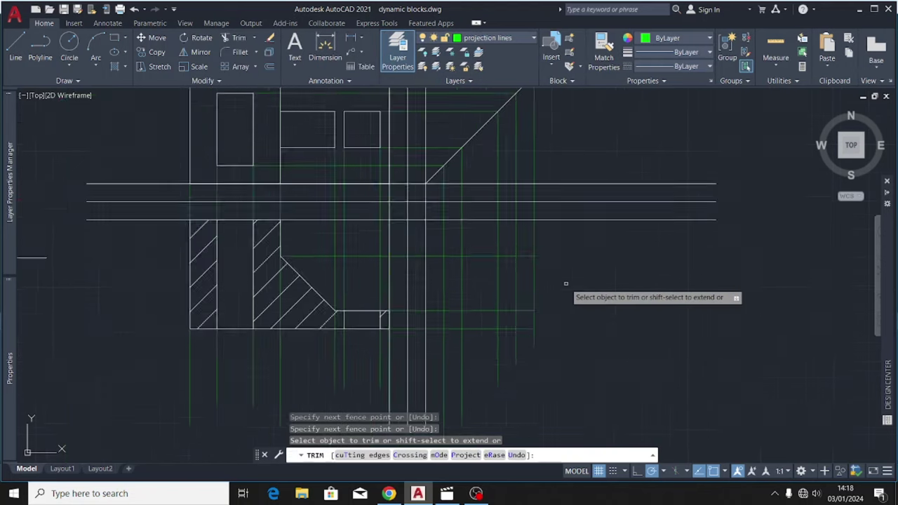
# Step: Trim the side view's vertical projection lines where they run below the base projection line
pyautogui.scroll(4, 575, 384)
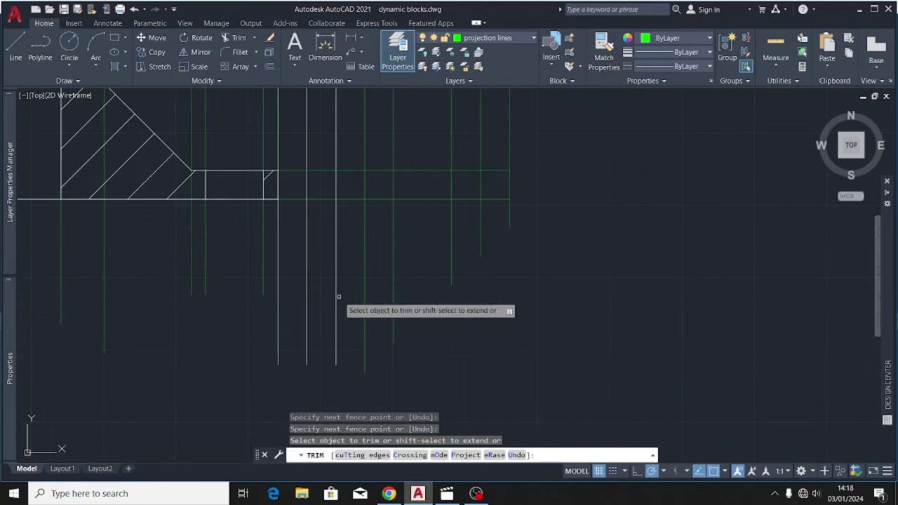
pyautogui.click(350, 260)
pyautogui.click(516, 251)
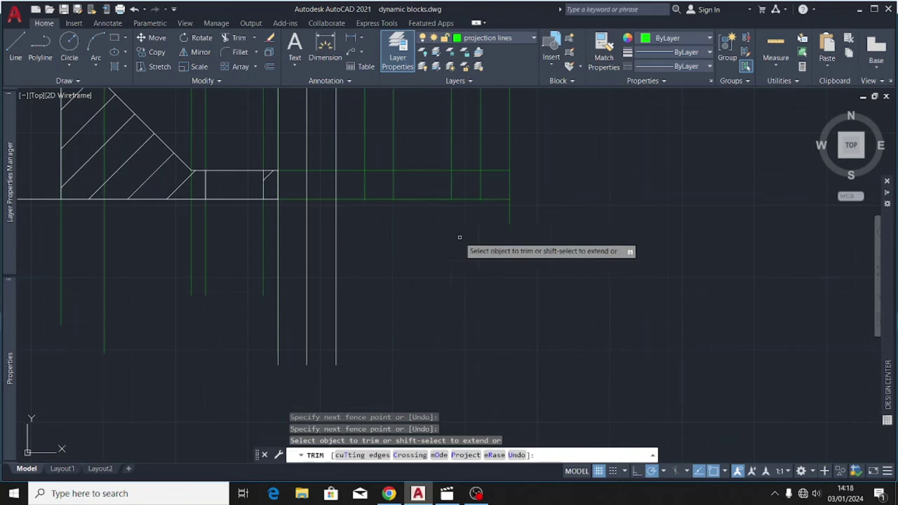
pyautogui.click(457, 226)
pyautogui.click(526, 228)
pyautogui.press('Return')
pyautogui.click(545, 211)
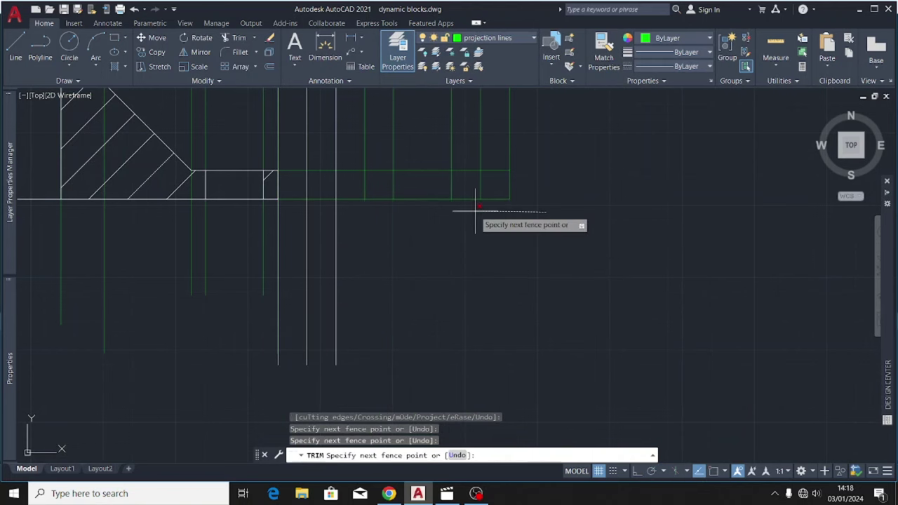
pyautogui.click(484, 209)
pyautogui.press('Return')
# Step: Trim the vertical projection lines hanging below the base of the sectional front view
pyautogui.scroll(-2, 451, 276)
pyautogui.scroll(3, 445, 277)
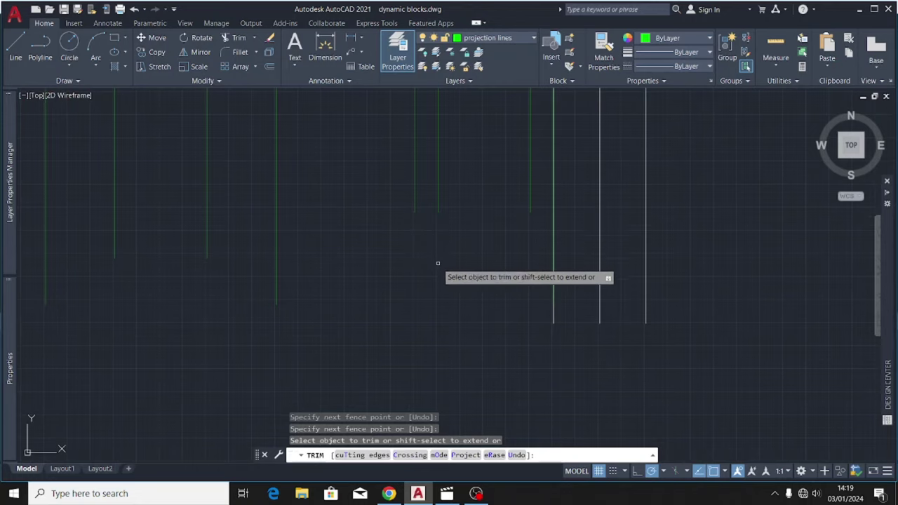
pyautogui.scroll(-3, 310, 285)
pyautogui.click(265, 216)
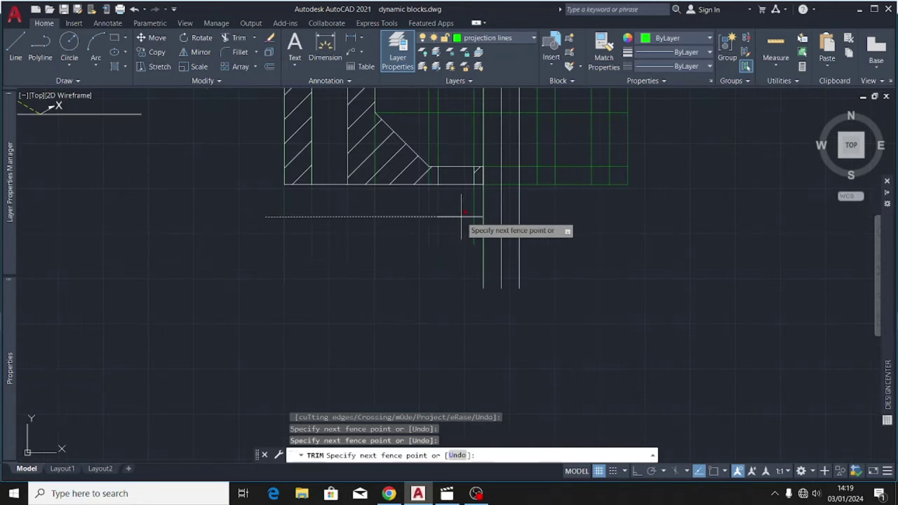
pyautogui.click(474, 216)
pyautogui.press('Return')
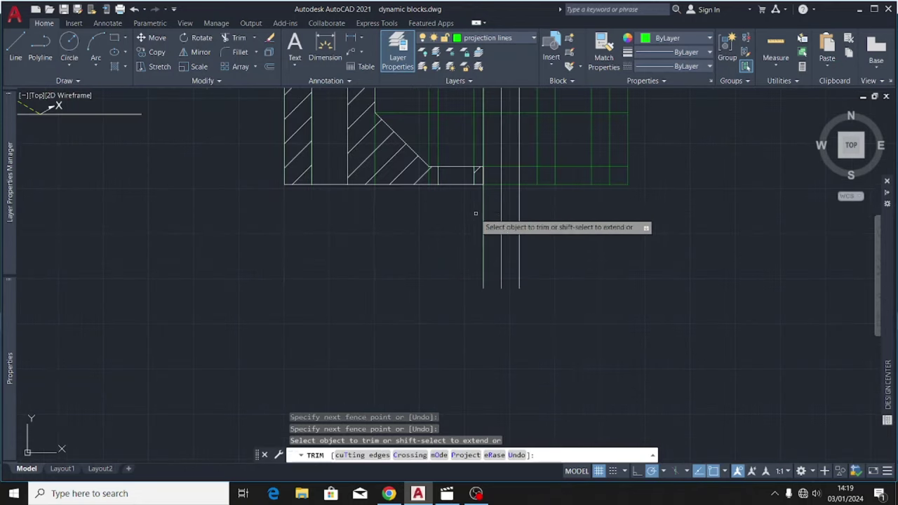
pyautogui.scroll(3, 475, 219)
pyautogui.scroll(-5, 344, 298)
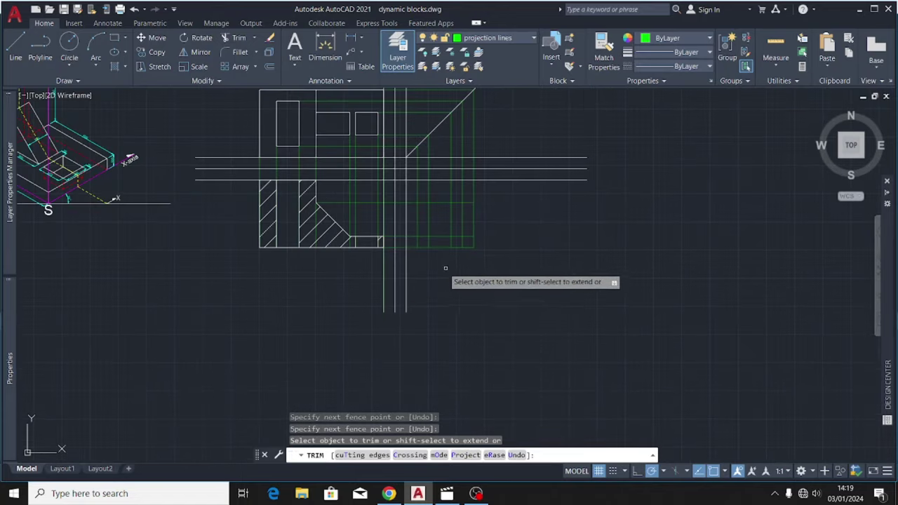
pyautogui.scroll(2, 507, 218)
pyautogui.scroll(2, 474, 199)
pyautogui.press('Escape')
pyautogui.scroll(-2, 514, 277)
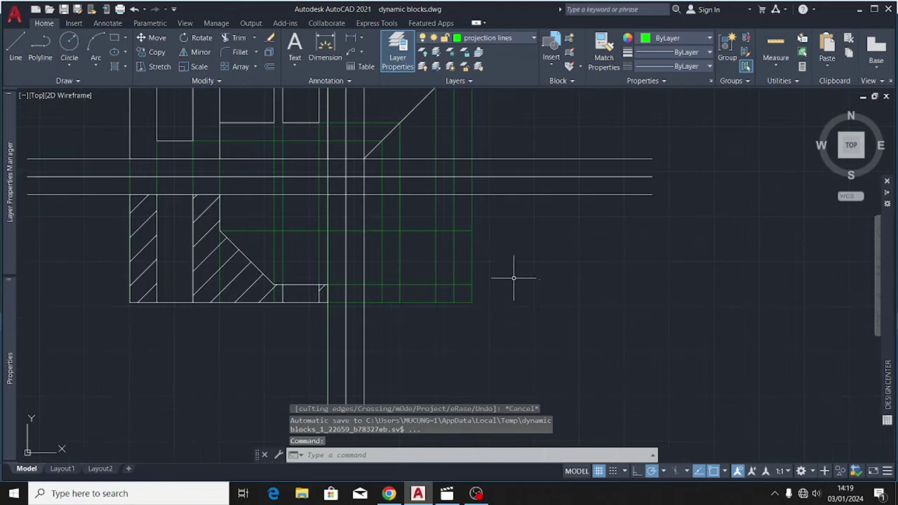
pyautogui.scroll(2, 503, 254)
pyautogui.scroll(-2, 484, 233)
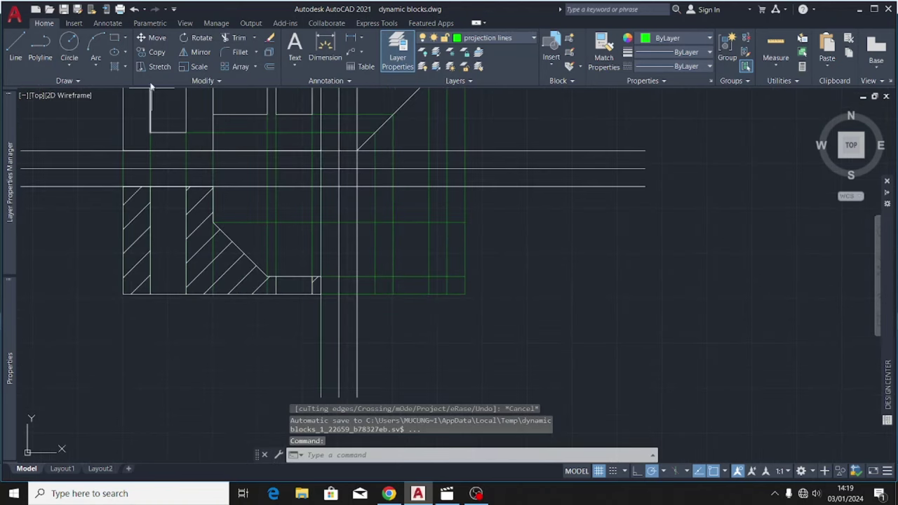
# Step: Draw the side view's outer rectangle on the isometric box layer, from the outermost base intersection to the section's top line at the 45° line's origin
pyautogui.click(113, 38)
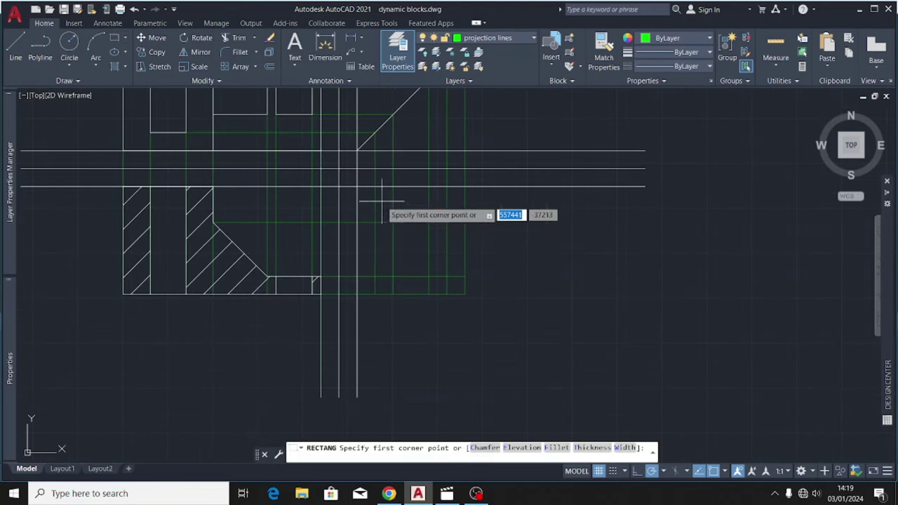
pyautogui.scroll(3, 361, 202)
pyautogui.click(495, 37)
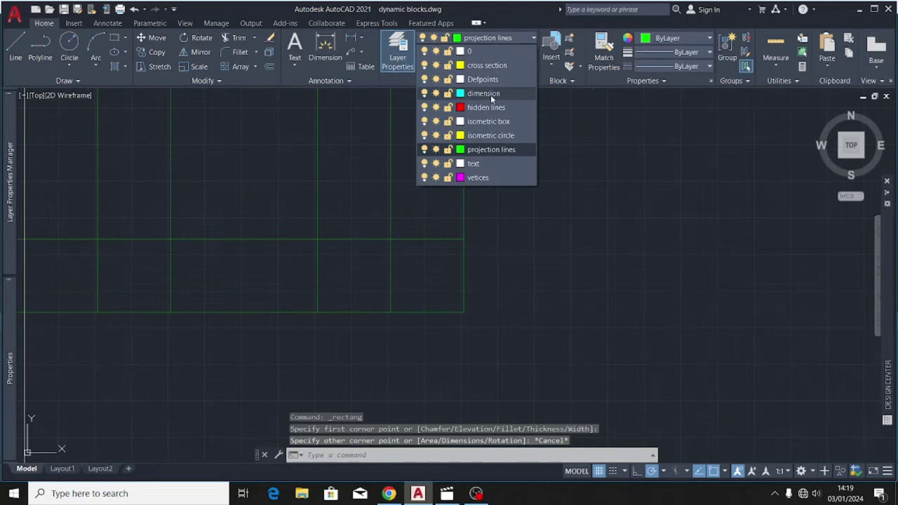
pyautogui.click(488, 121)
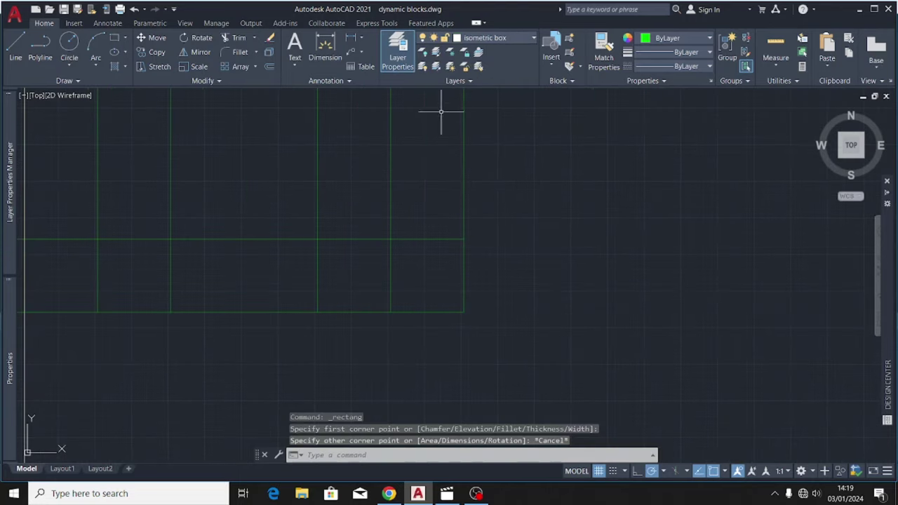
pyautogui.click(115, 39)
pyautogui.scroll(-3, 511, 340)
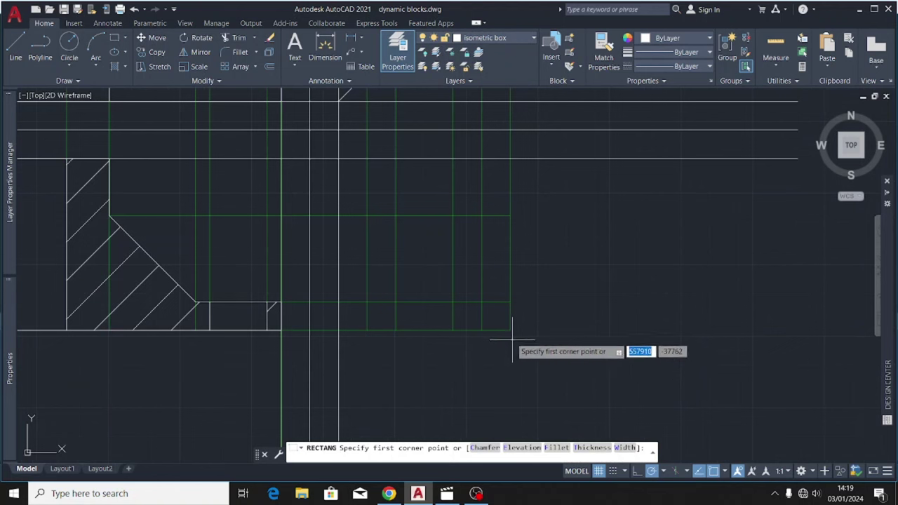
pyautogui.click(511, 330)
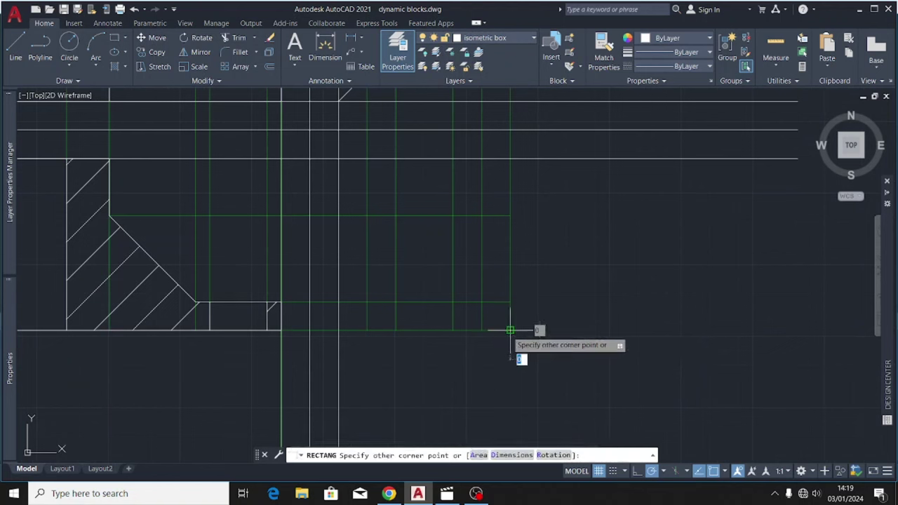
pyautogui.click(339, 159)
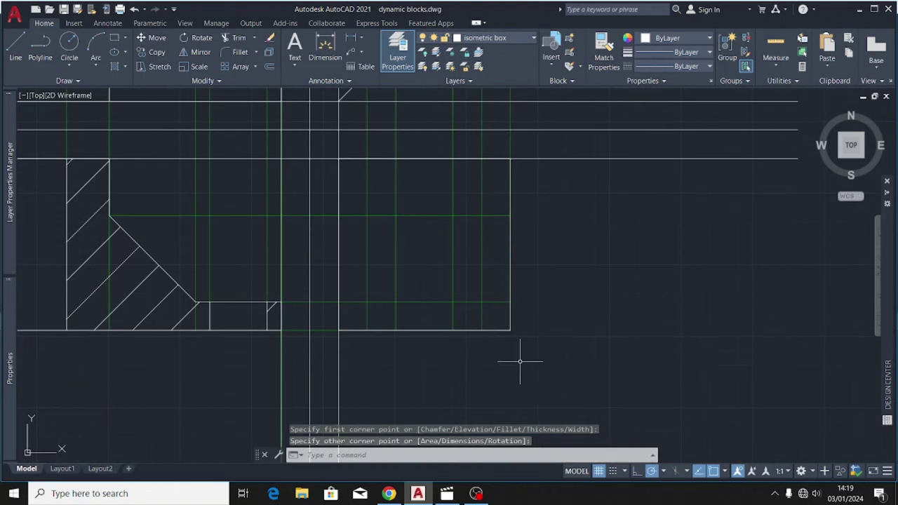
# Step: Explode the side view rectangle and copy its bottom edge up to the projection line of the base's top face
pyautogui.click(474, 330)
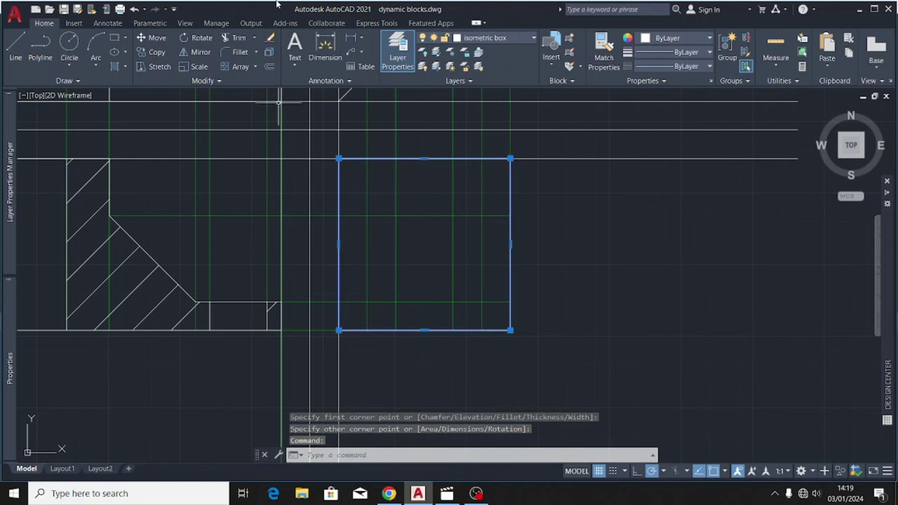
pyautogui.click(269, 52)
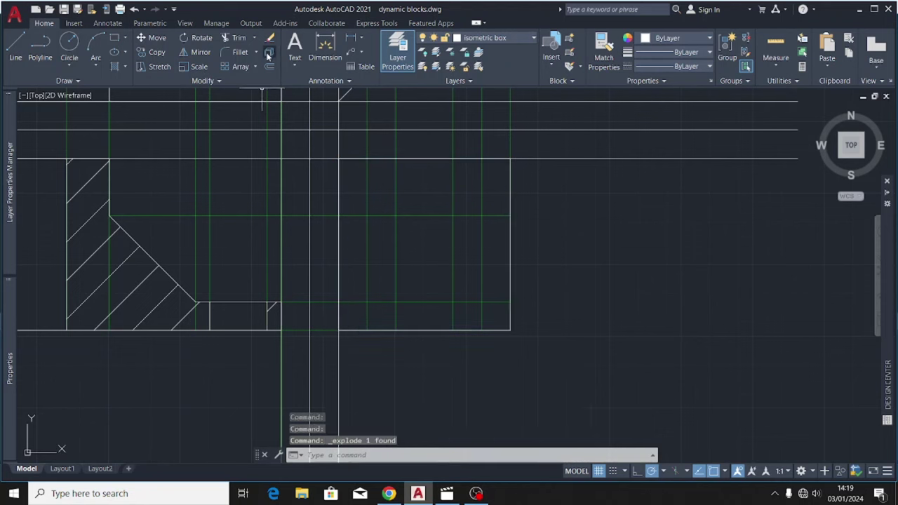
pyautogui.scroll(2, 401, 340)
pyautogui.click(414, 324)
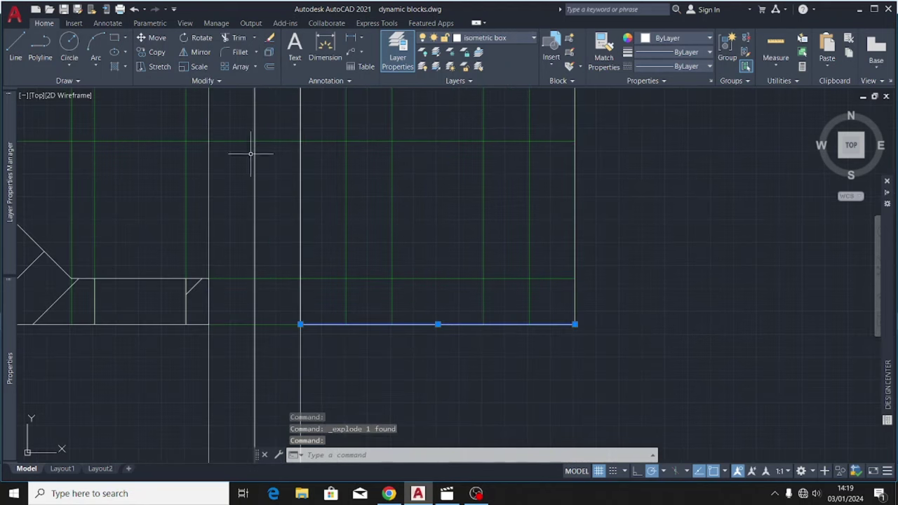
pyautogui.click(155, 51)
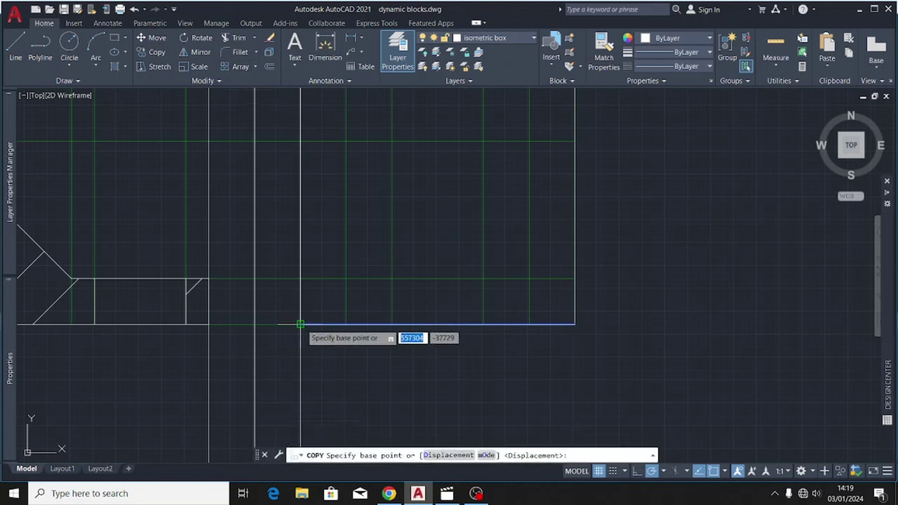
pyautogui.click(300, 324)
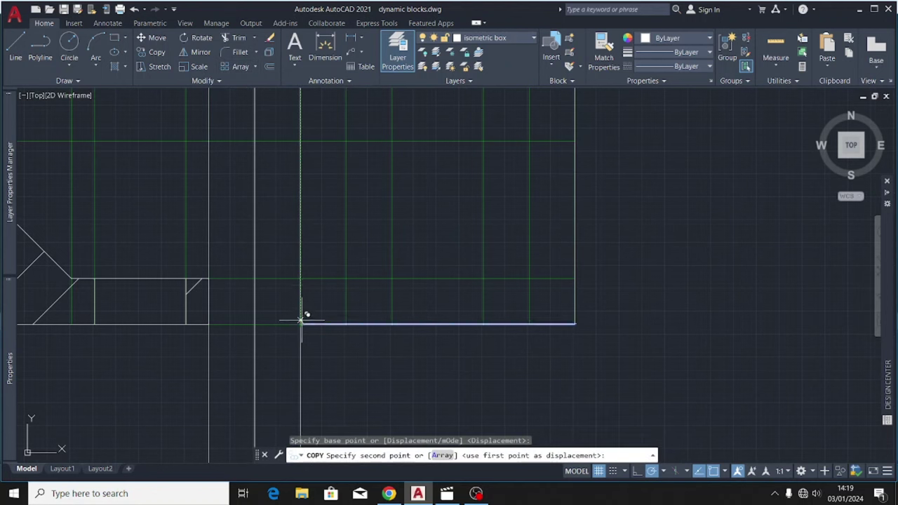
pyautogui.click(300, 279)
pyautogui.scroll(-2, 358, 347)
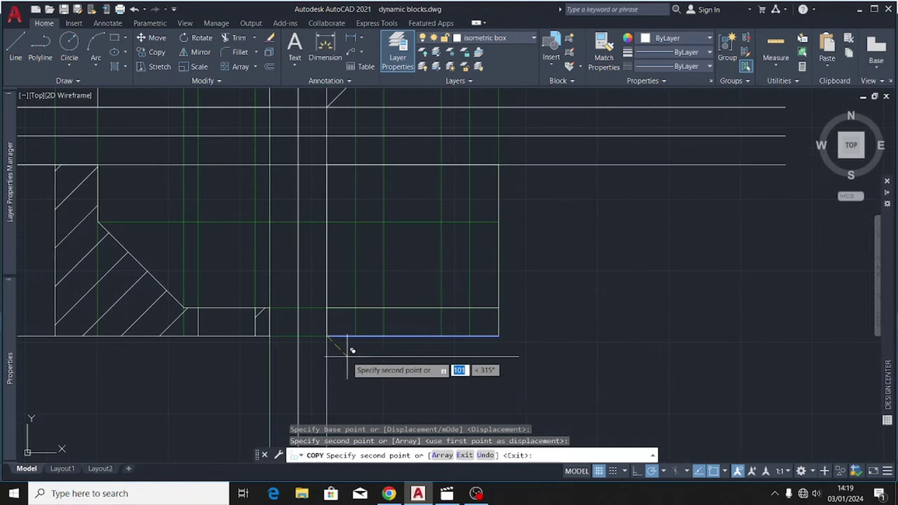
pyautogui.press('Escape')
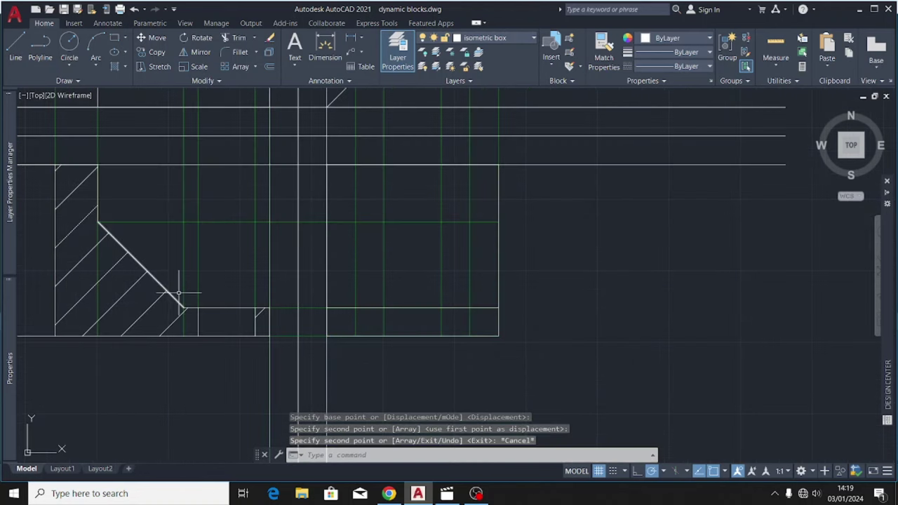
# Step: Draw the rib's outline on the side view's base top with lines about 300 up, 200 across and 300 back down along the projection lines
pyautogui.scroll(-2, 290, 280)
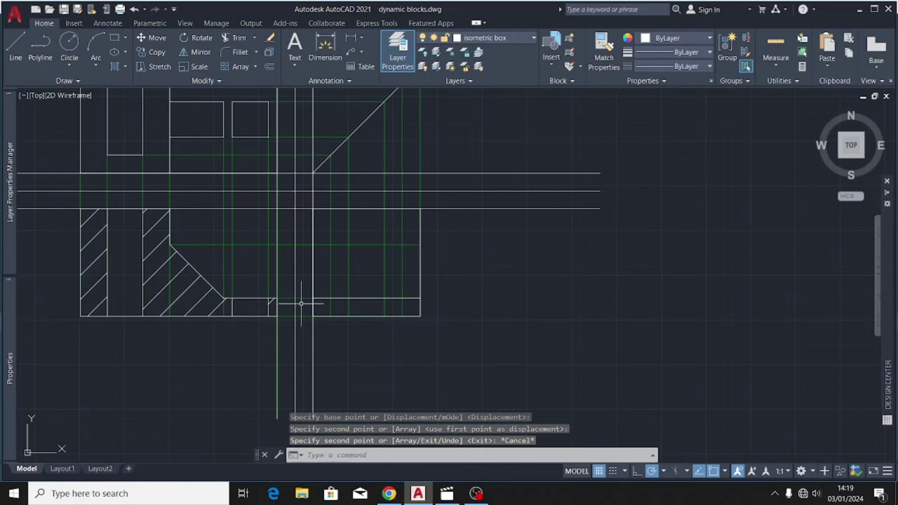
pyautogui.scroll(2, 368, 270)
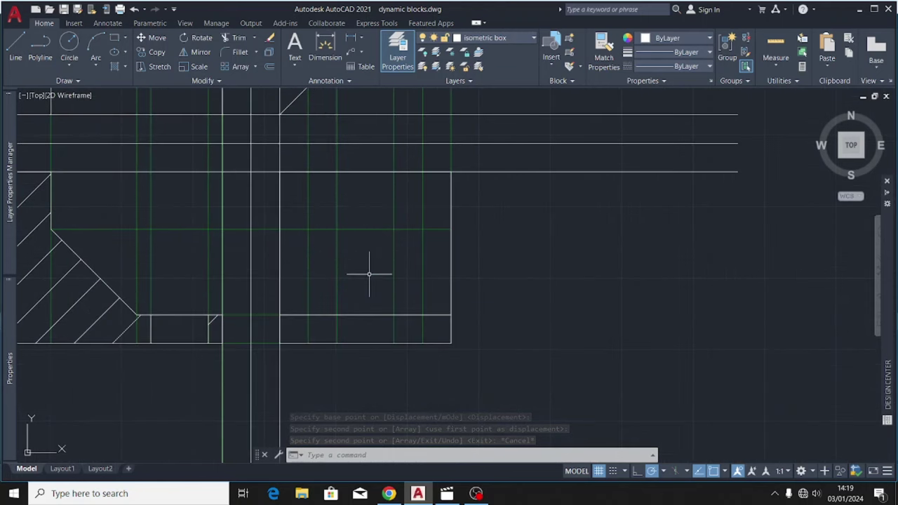
pyautogui.click(15, 48)
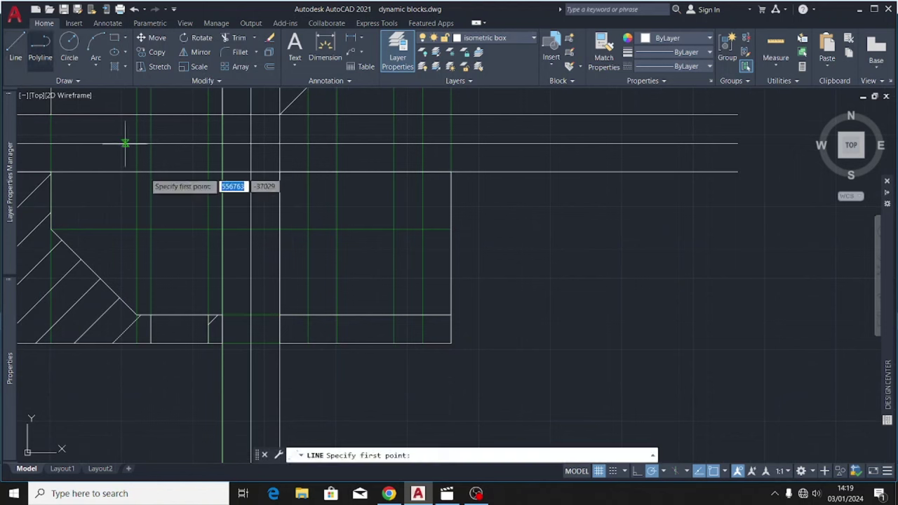
pyautogui.click(337, 315)
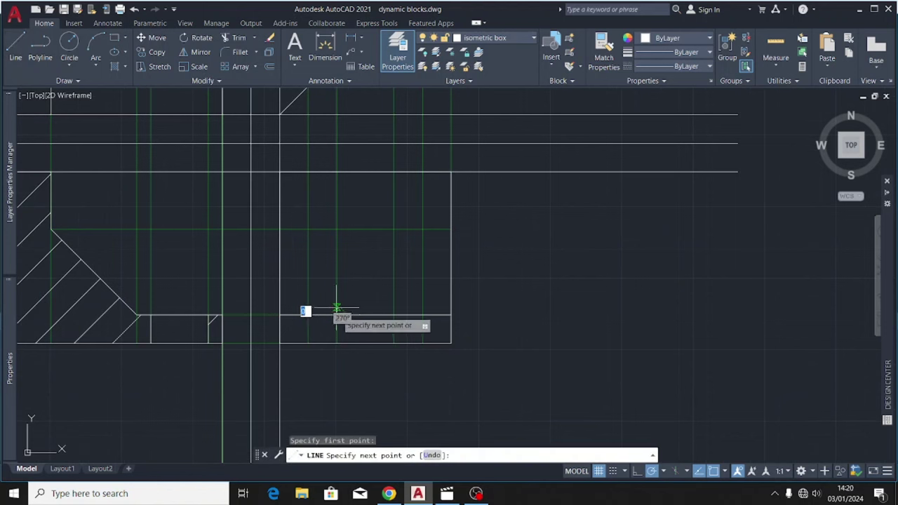
pyautogui.click(336, 230)
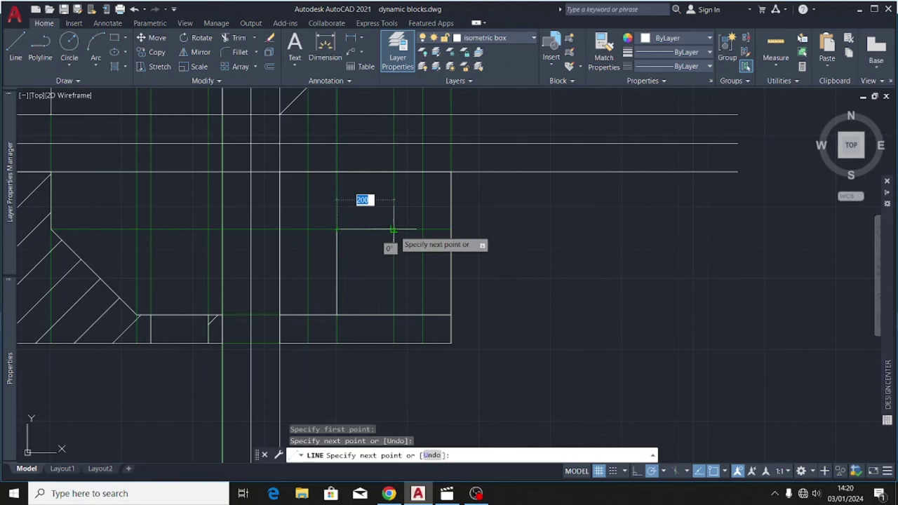
pyautogui.click(393, 229)
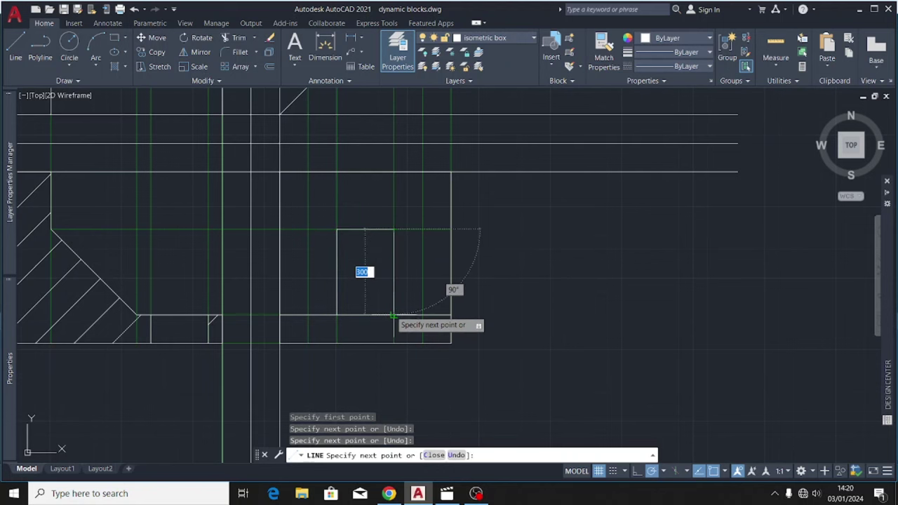
pyautogui.scroll(4, 395, 321)
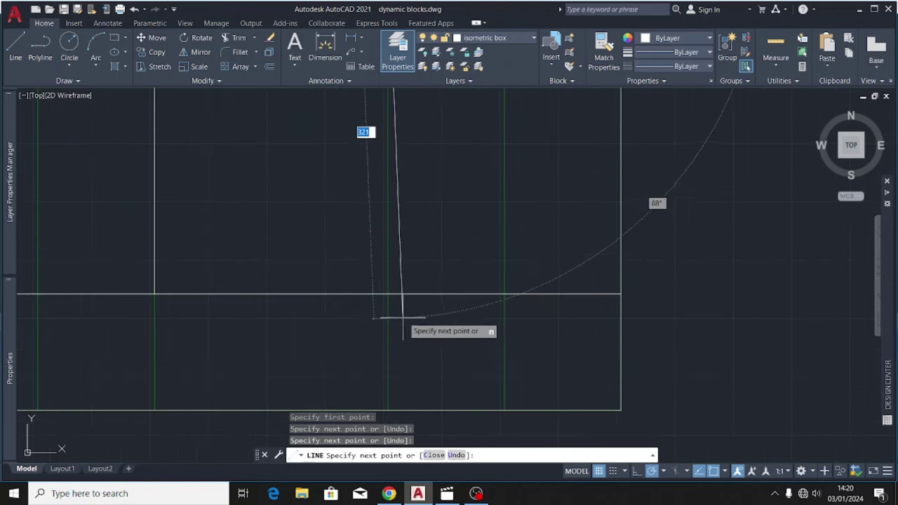
pyautogui.click(387, 295)
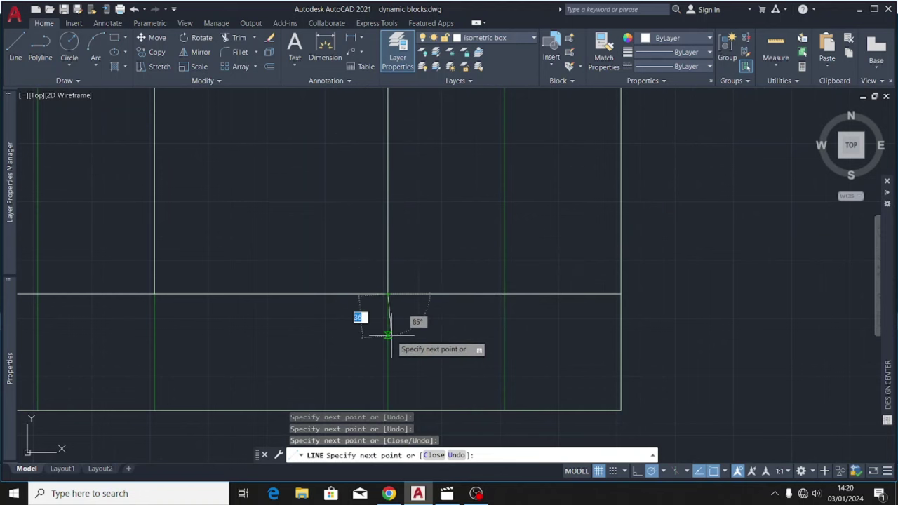
# Step: Examine the side view against the sectional front view, plan and isometric drawing to identify which edges are hidden
pyautogui.scroll(-3, 391, 336)
pyautogui.press('Escape')
pyautogui.scroll(2, 365, 243)
pyautogui.scroll(-1, 372, 249)
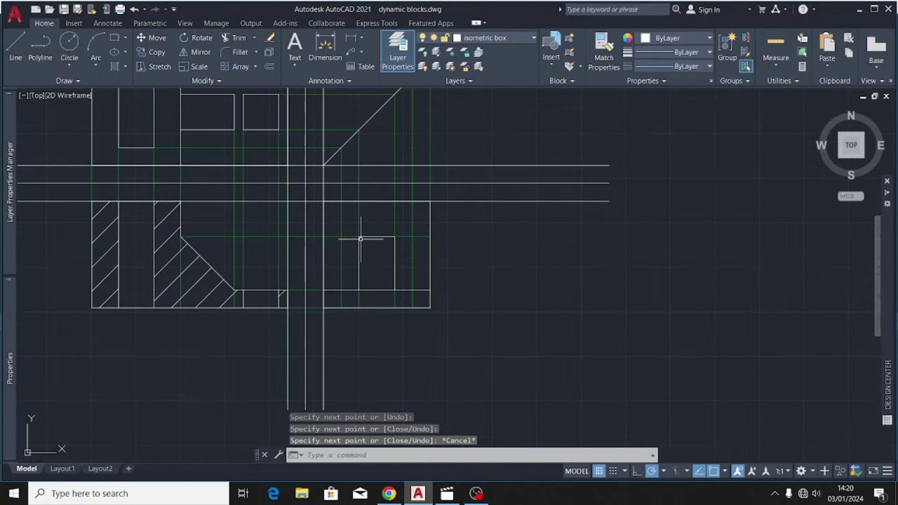
pyautogui.scroll(4, 359, 238)
pyautogui.scroll(-4, 349, 201)
pyautogui.scroll(3, 343, 202)
pyautogui.scroll(-3, 344, 202)
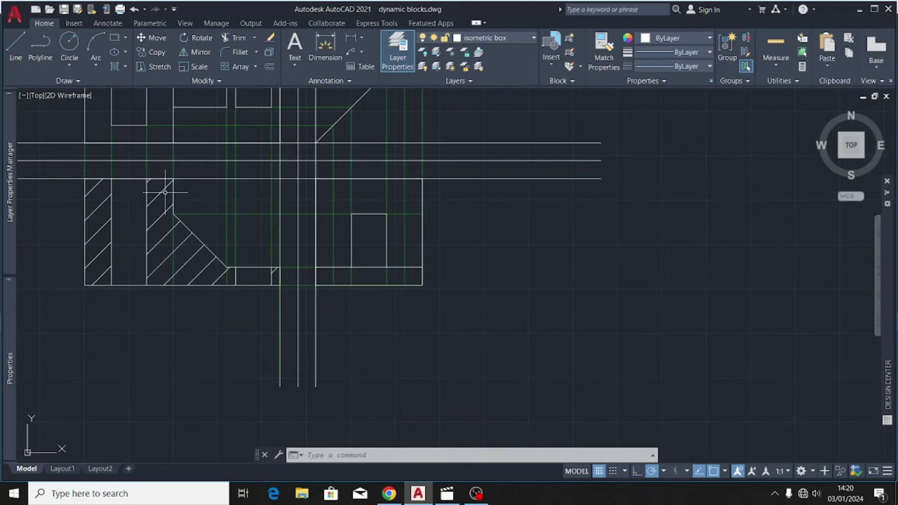
pyautogui.scroll(-2, 337, 253)
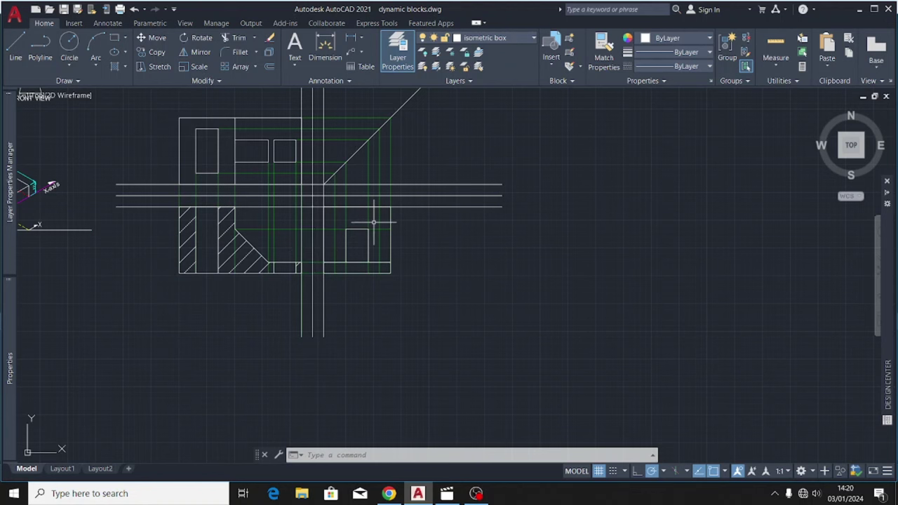
pyautogui.scroll(-2, 532, 251)
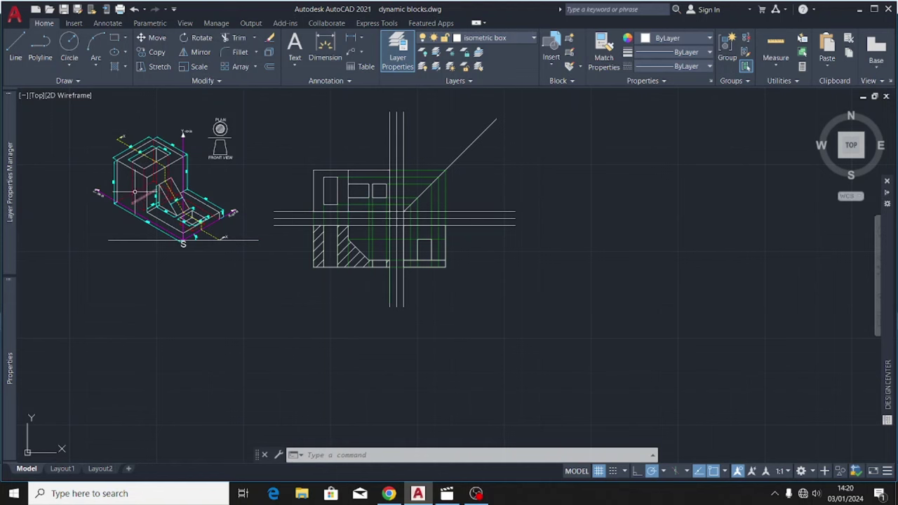
pyautogui.scroll(4, 423, 261)
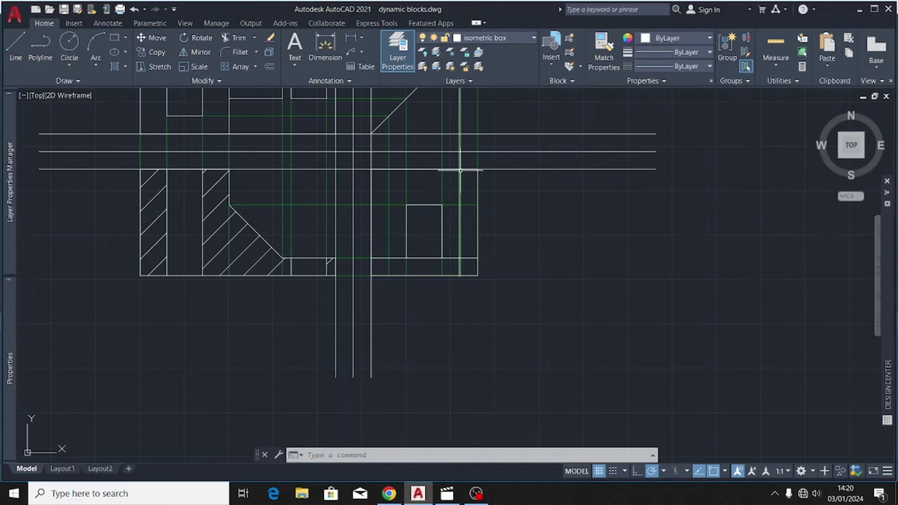
pyautogui.scroll(2, 460, 170)
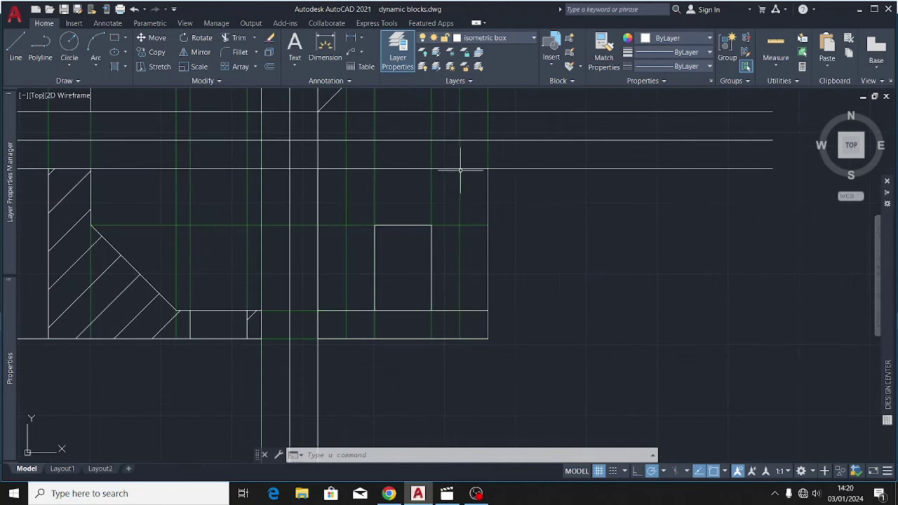
# Step: On the hidden lines layer, draw a full-height line in the side view along the projection line left of the rib
pyautogui.click(497, 37)
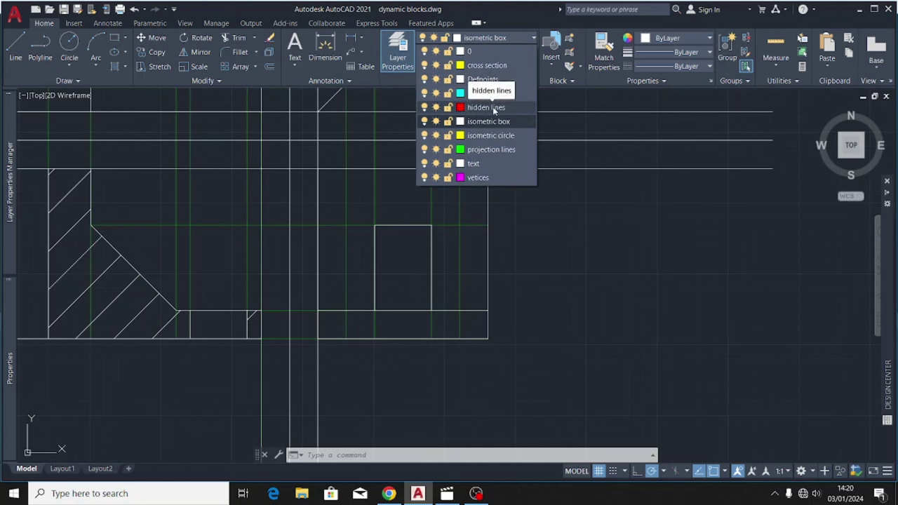
pyautogui.click(492, 106)
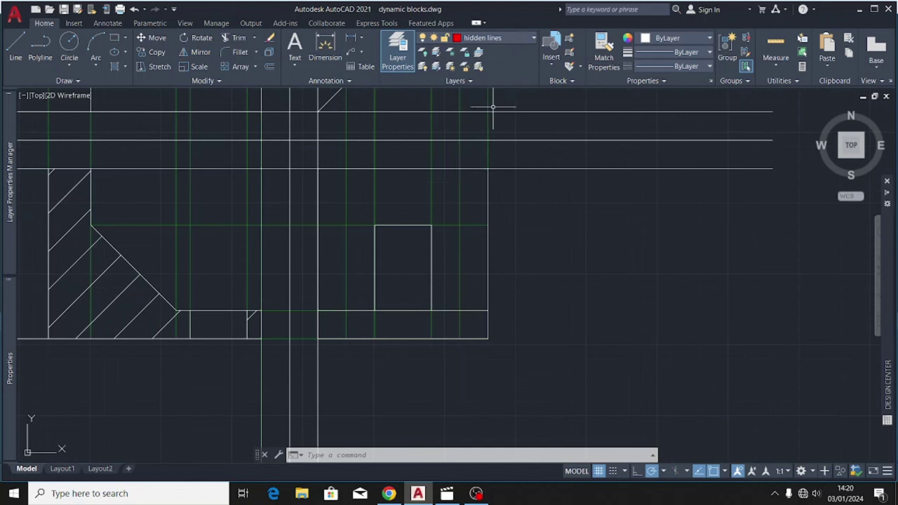
pyautogui.click(15, 43)
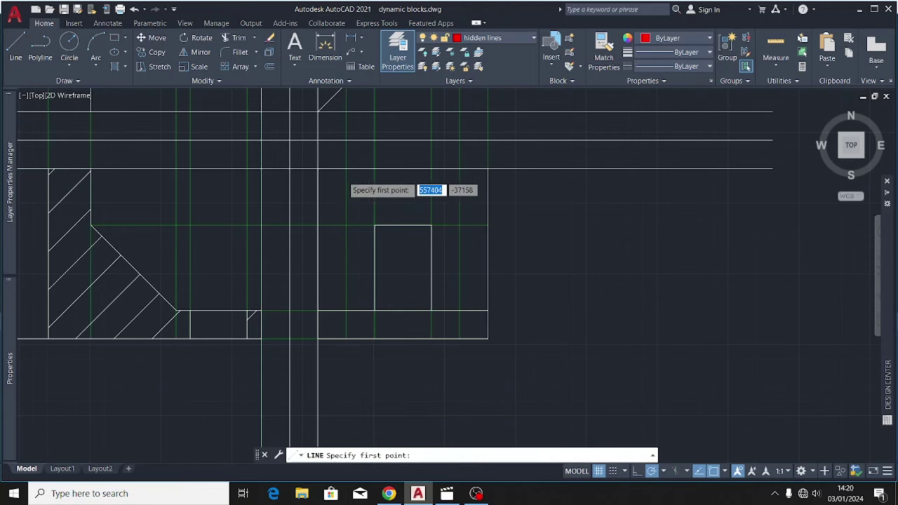
pyautogui.scroll(2, 348, 189)
pyautogui.scroll(-4, 364, 197)
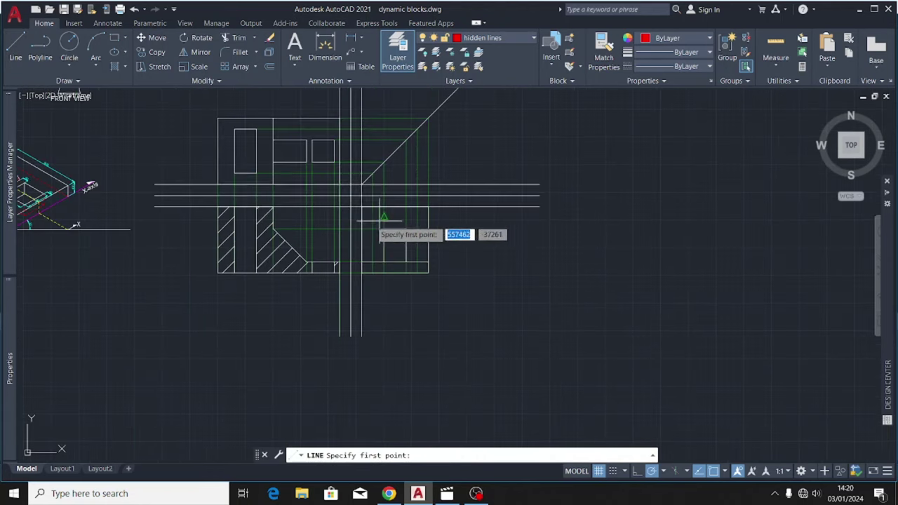
pyautogui.scroll(4, 272, 175)
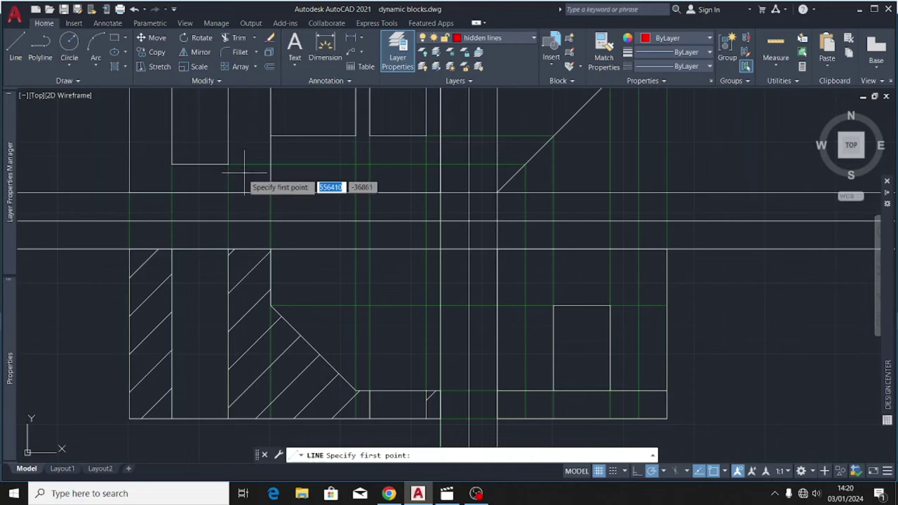
pyautogui.scroll(-2, 235, 177)
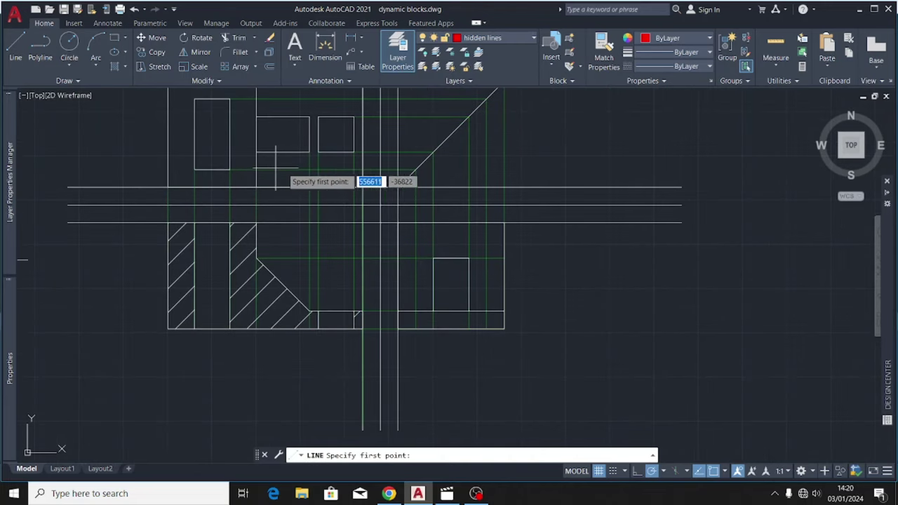
pyautogui.click(416, 222)
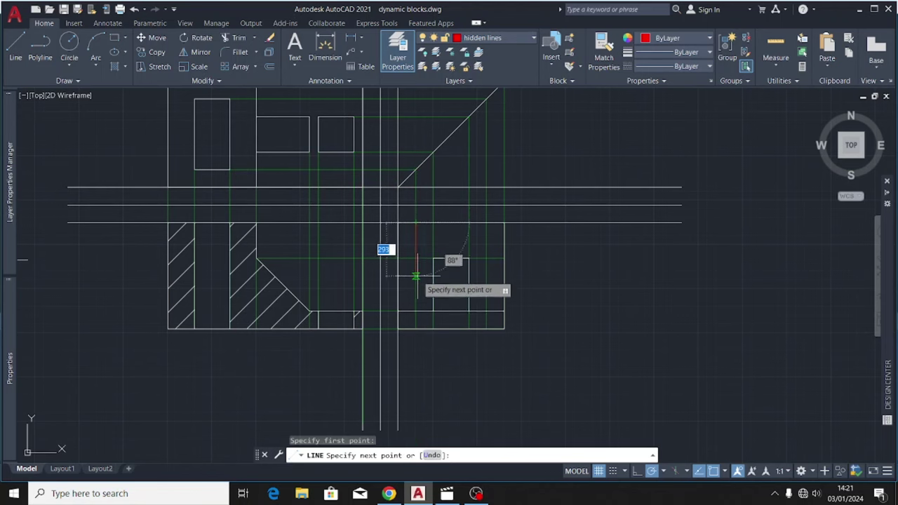
pyautogui.scroll(3, 416, 319)
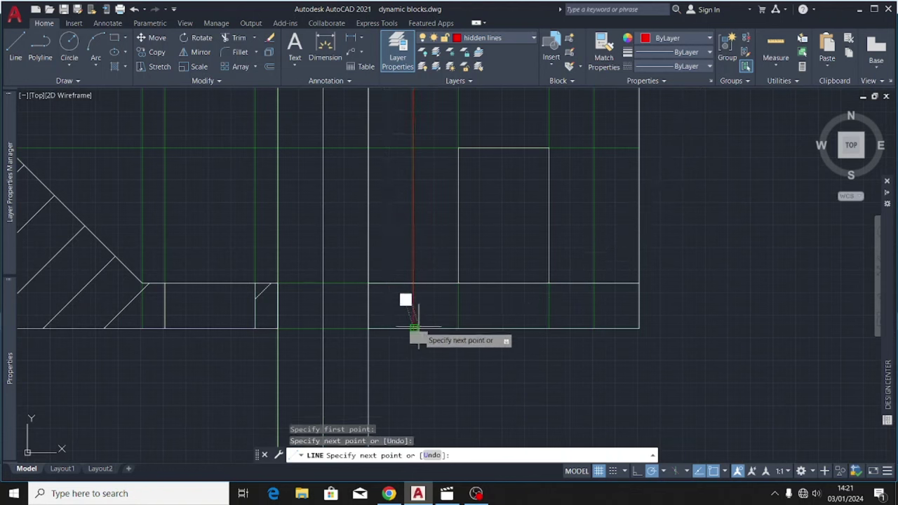
pyautogui.press('Escape')
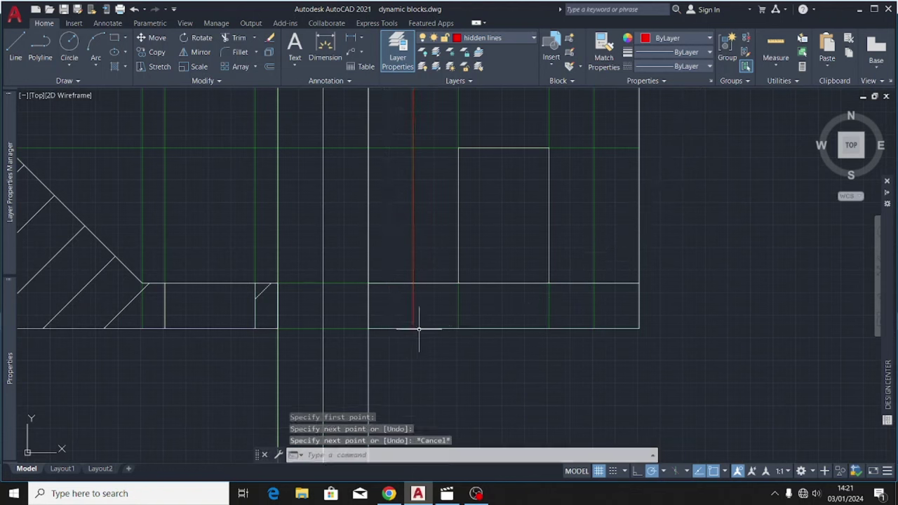
# Step: Set the linetype of the hidden line left of the rib to DASHEDX2
pyautogui.click(413, 235)
pyautogui.click(694, 68)
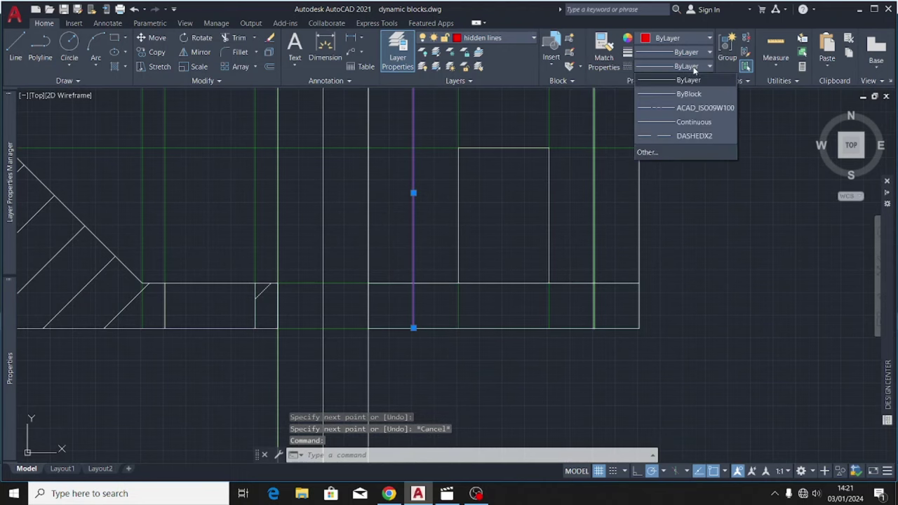
pyautogui.click(690, 136)
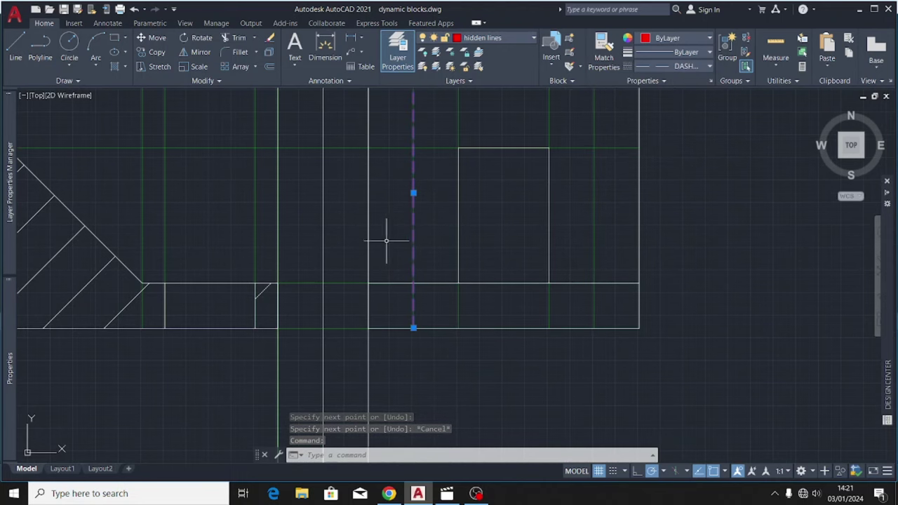
pyautogui.scroll(-4, 396, 240)
pyautogui.scroll(4, 412, 194)
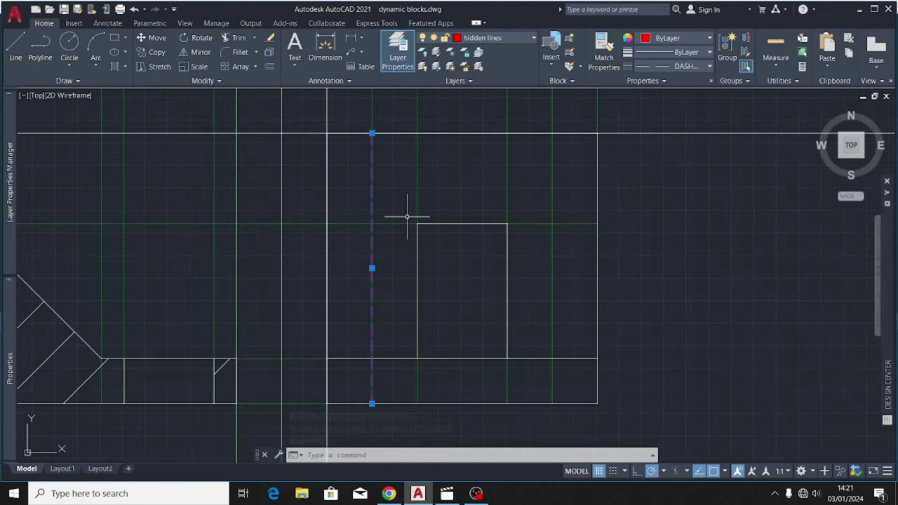
pyautogui.press('Escape')
pyautogui.scroll(-4, 411, 279)
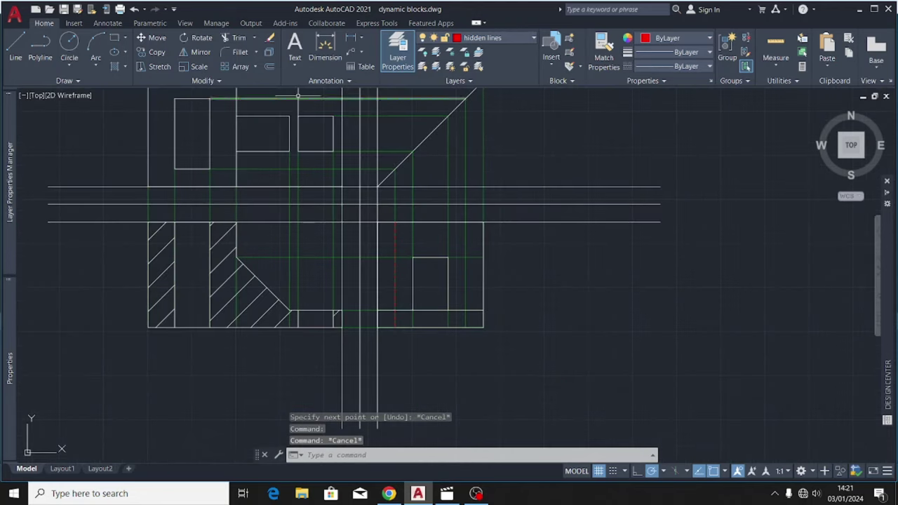
# Step: Draw a second full-height hidden line in the side view along the projection line right of the rib
pyautogui.click(16, 43)
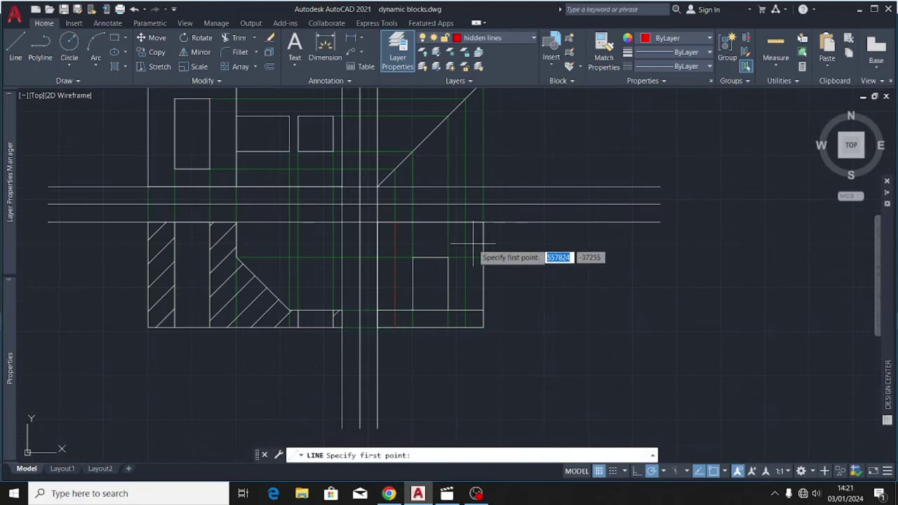
pyautogui.scroll(5, 473, 233)
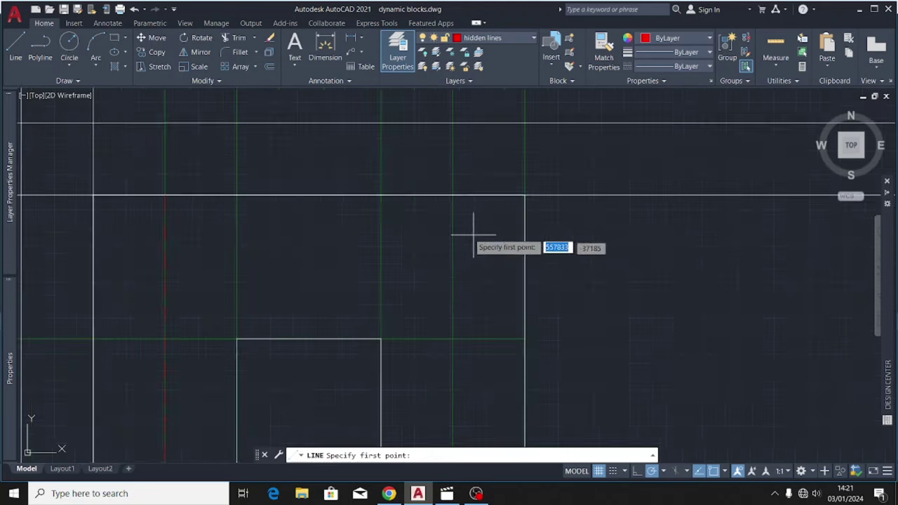
pyautogui.click(453, 195)
pyautogui.scroll(-3, 421, 176)
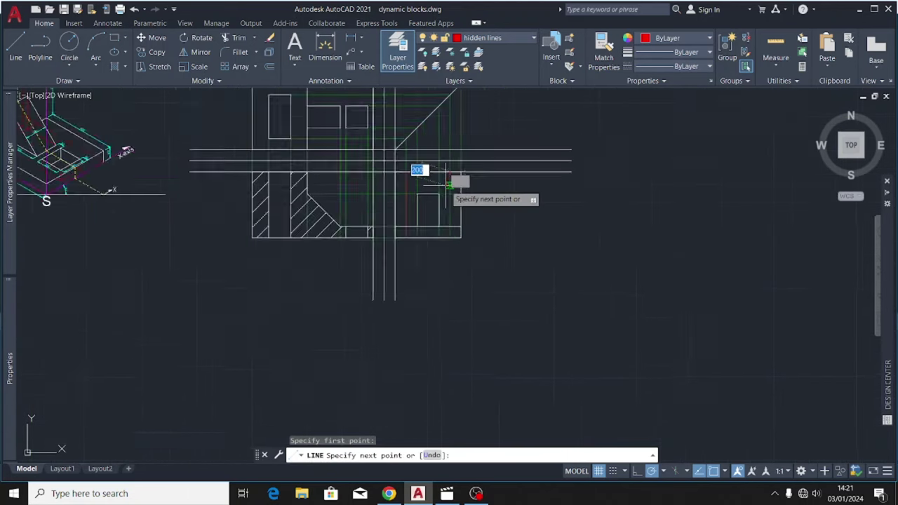
pyautogui.scroll(2, 449, 192)
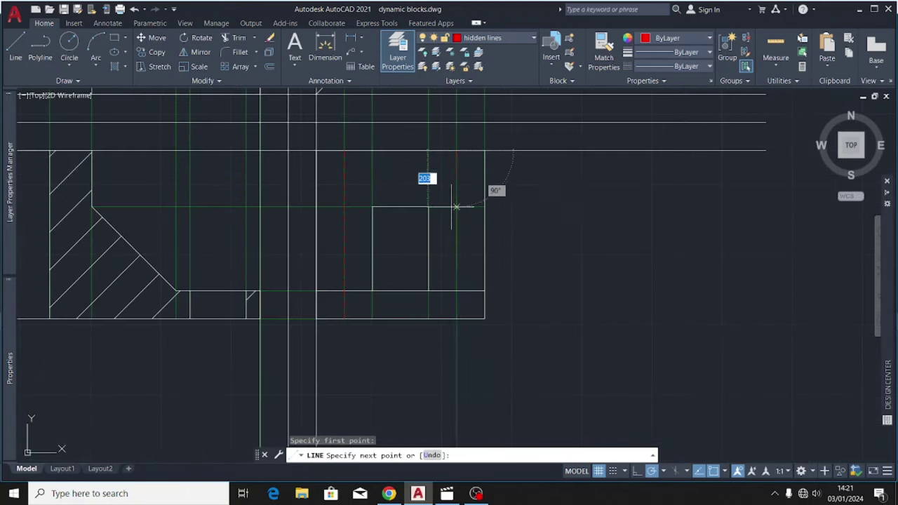
pyautogui.click(456, 319)
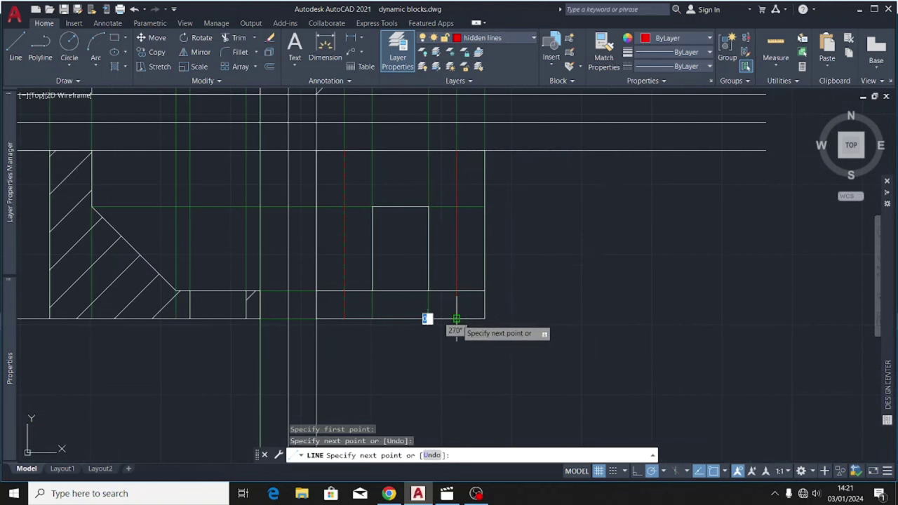
pyautogui.press('Escape')
# Step: Set the linetype of the hidden line right of the rib to DASHEDX2
pyautogui.click(456, 236)
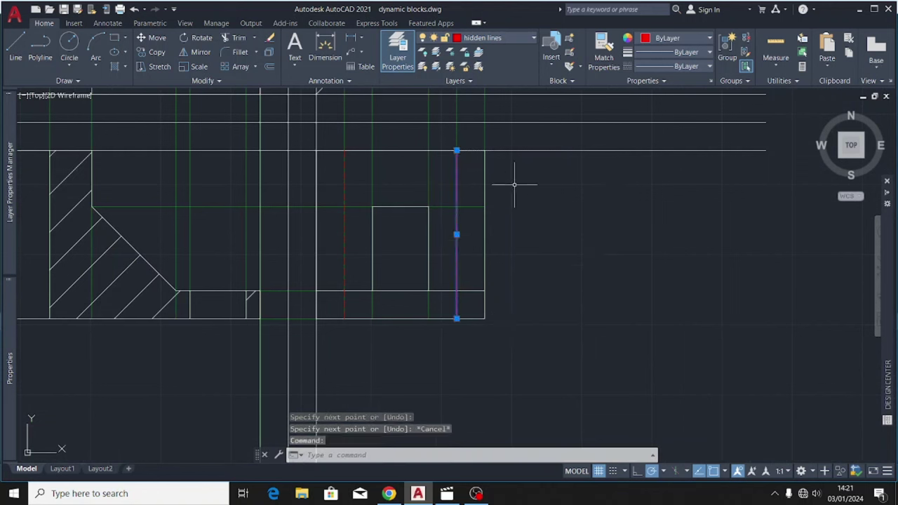
pyautogui.click(673, 66)
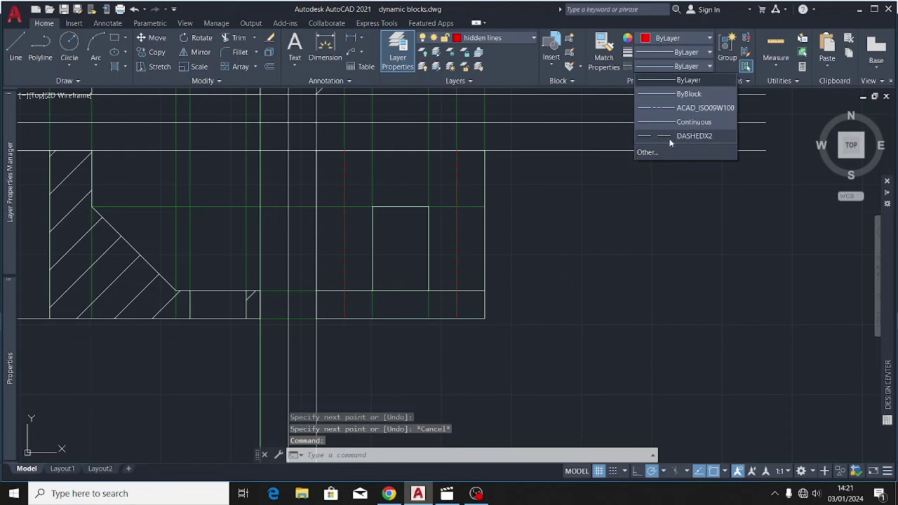
pyautogui.click(670, 137)
pyautogui.press('Escape')
pyautogui.scroll(3, 400, 156)
pyautogui.scroll(-3, 398, 249)
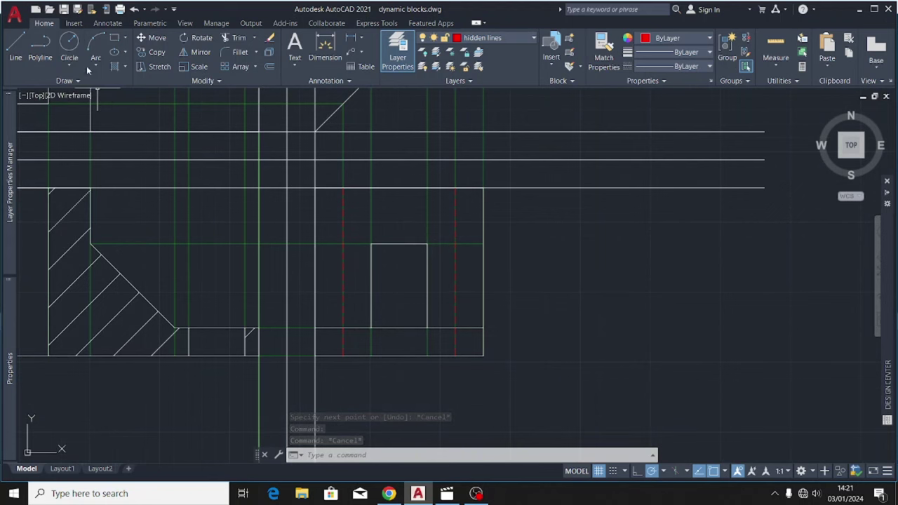
# Step: Draw a short hidden line from the foot of the rib's left edge down to the side view's bottom edge
pyautogui.click(20, 43)
pyautogui.scroll(5, 368, 385)
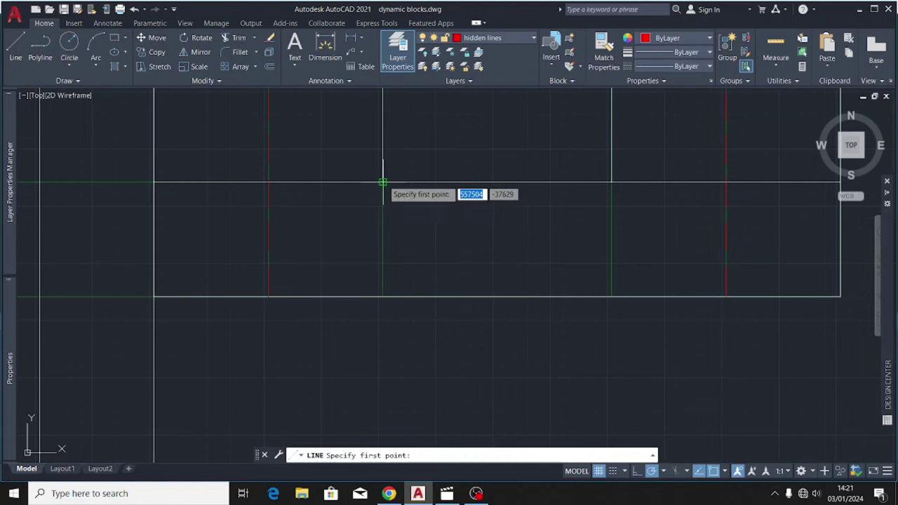
pyautogui.click(382, 182)
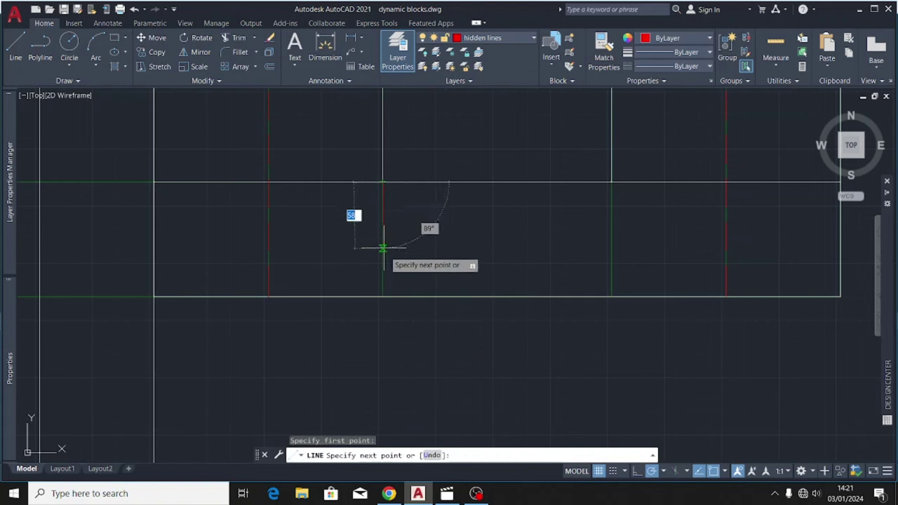
pyautogui.click(382, 296)
pyautogui.press('Escape')
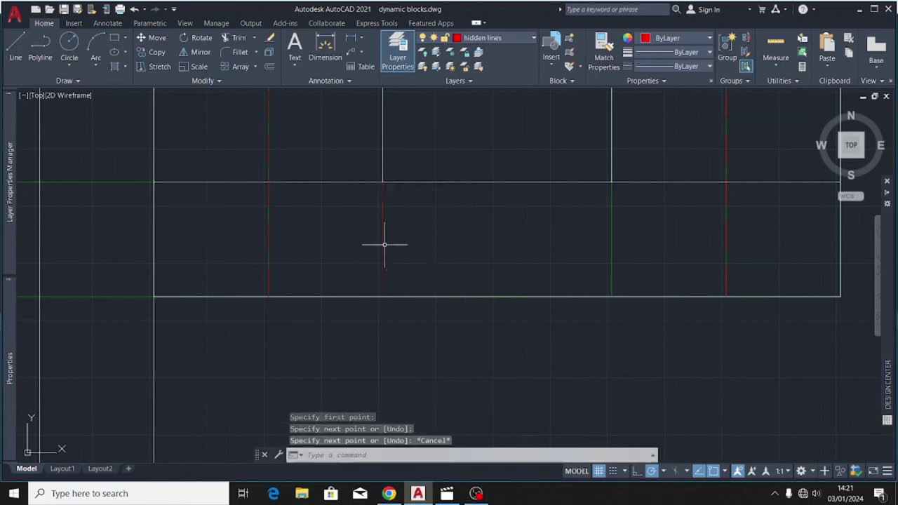
# Step: Copy the short hidden line 200 across to the foot of the rib's right edge
pyautogui.click(383, 243)
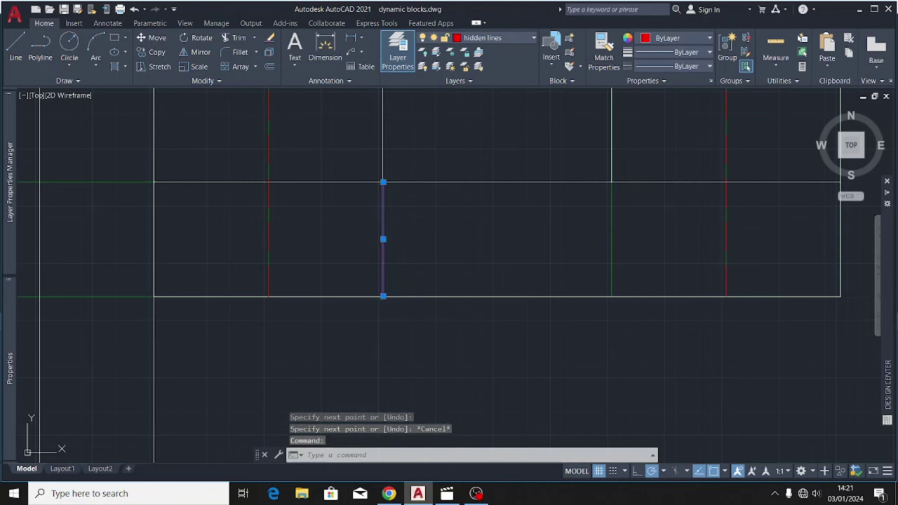
pyautogui.click(149, 52)
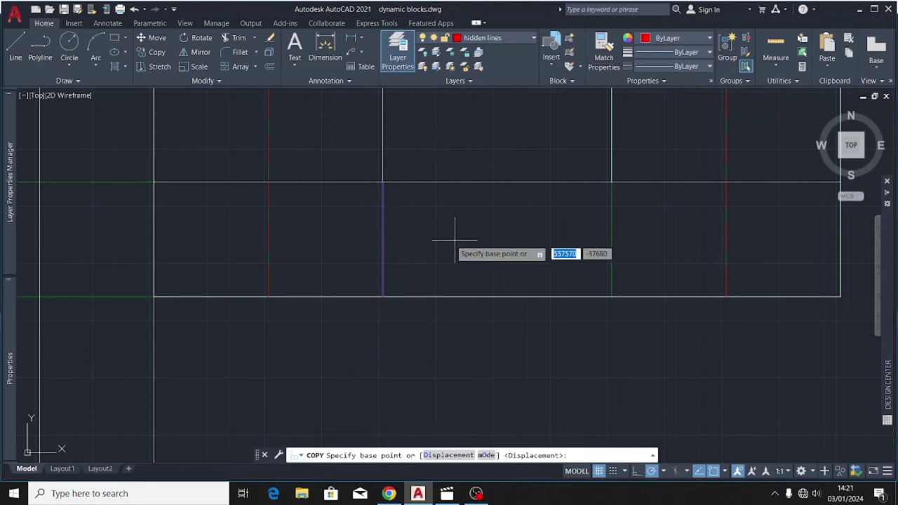
pyautogui.click(383, 182)
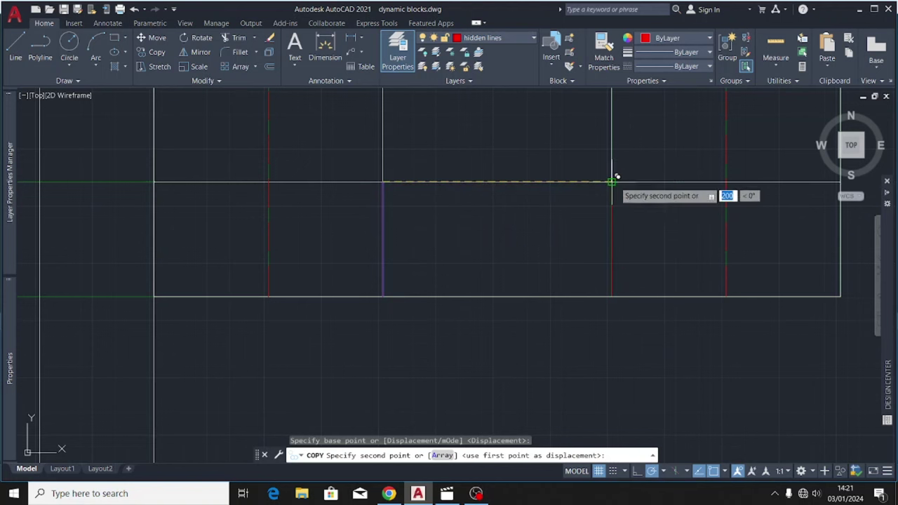
pyautogui.click(611, 181)
pyautogui.press('Escape')
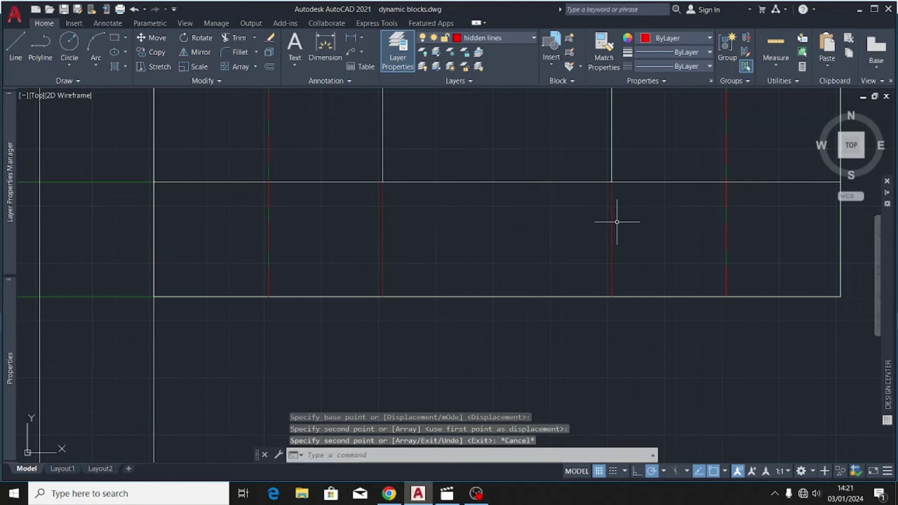
# Step: Set the linetype of the two short hidden lines below the rib in the side view to DASHEDX2
pyautogui.click(612, 224)
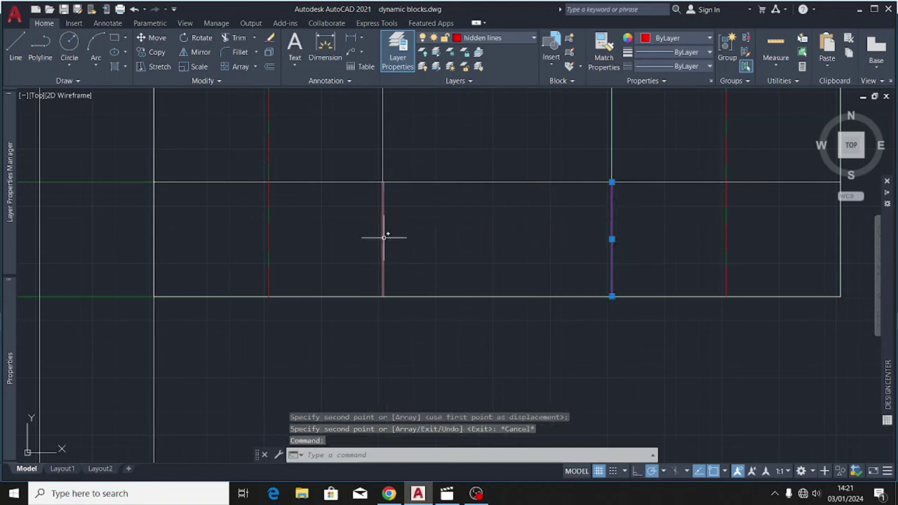
pyautogui.click(676, 67)
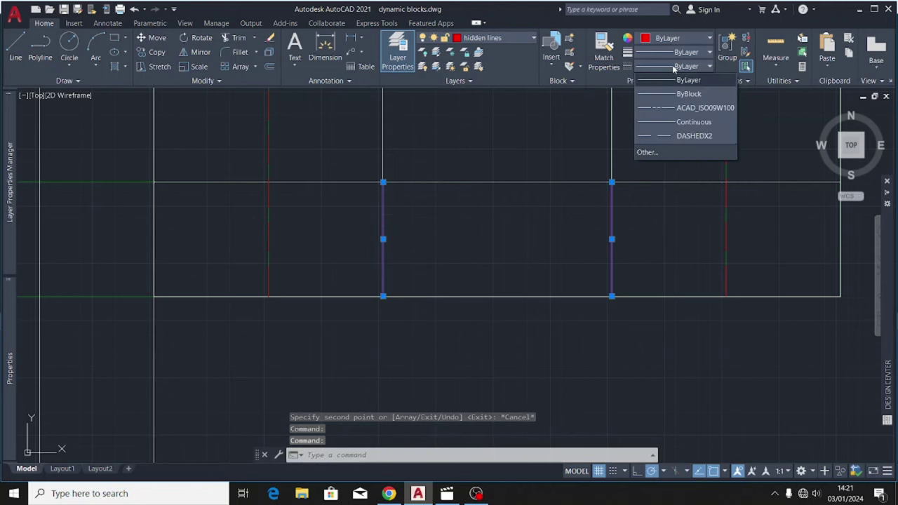
pyautogui.click(648, 136)
pyautogui.press('Escape')
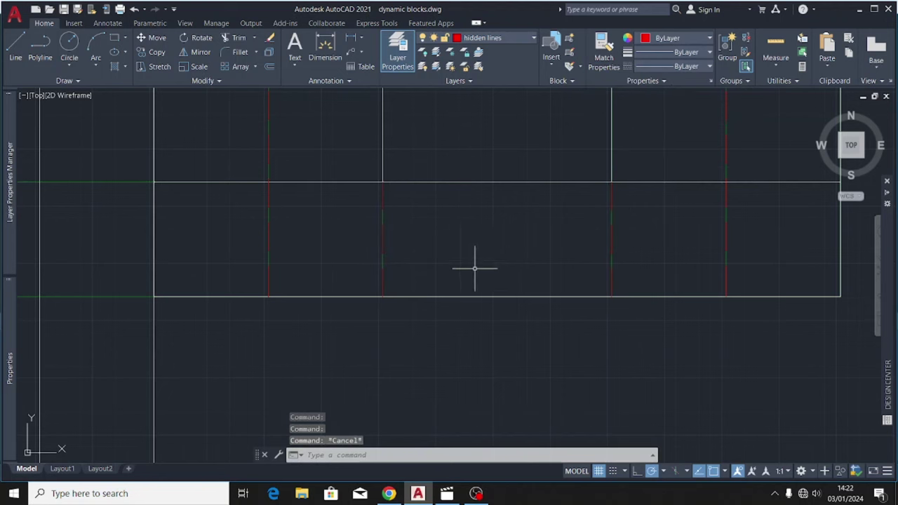
# Step: Examine the plan, section and side view together with their projection lines
pyautogui.scroll(-6, 498, 270)
pyautogui.scroll(-2, 494, 288)
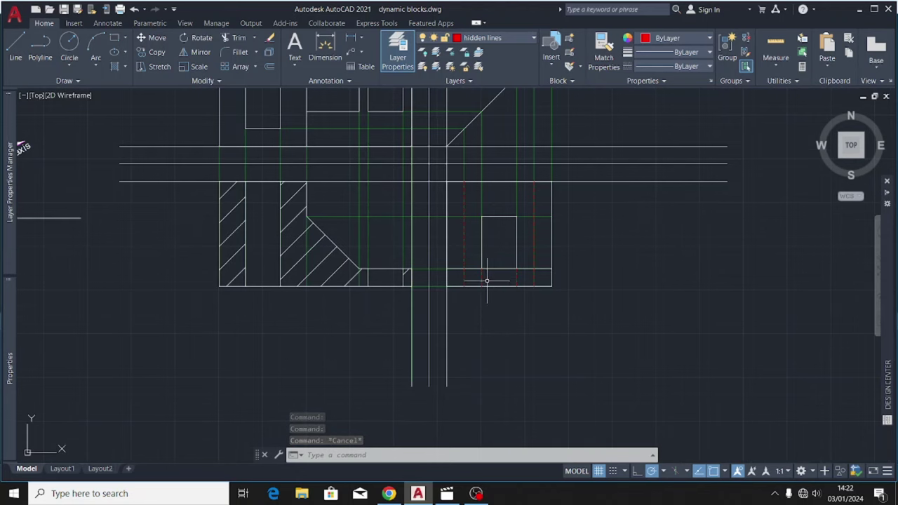
pyautogui.scroll(-3, 469, 300)
pyautogui.scroll(3, 428, 214)
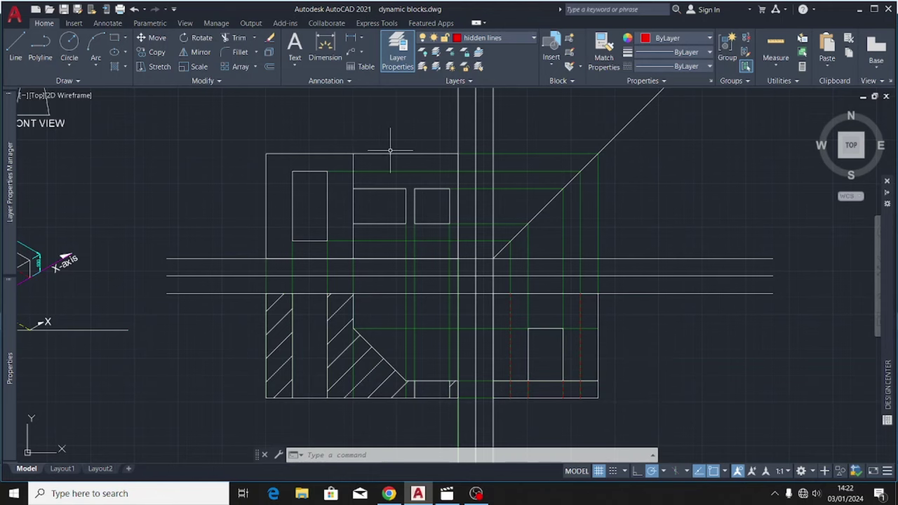
pyautogui.scroll(-3, 390, 150)
pyautogui.scroll(3, 489, 142)
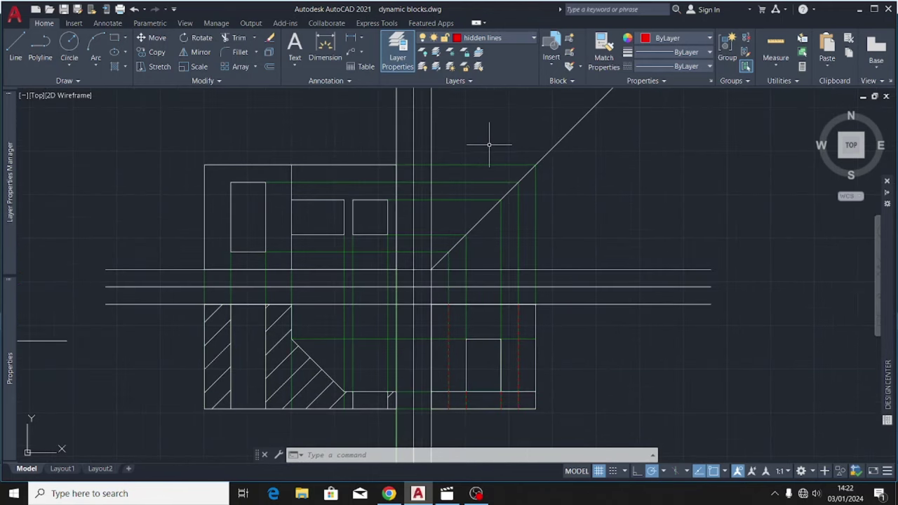
pyautogui.scroll(-2, 453, 154)
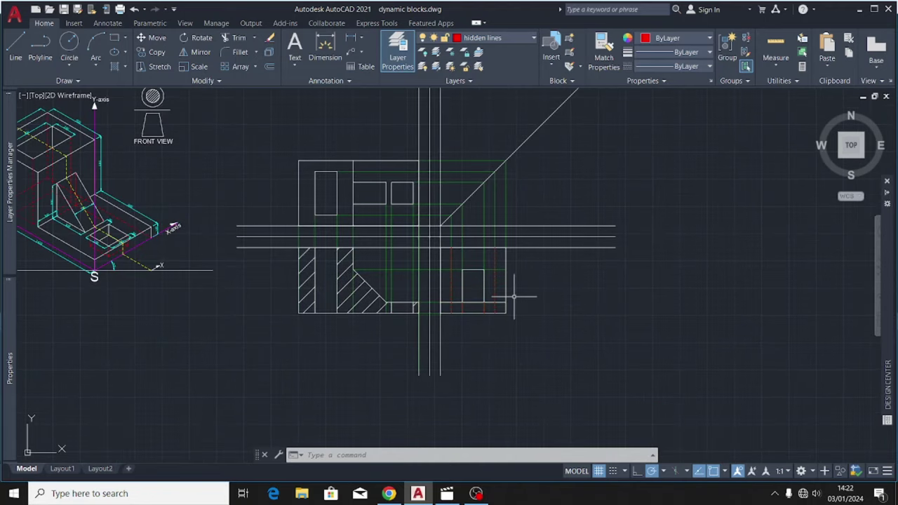
pyautogui.scroll(2, 514, 296)
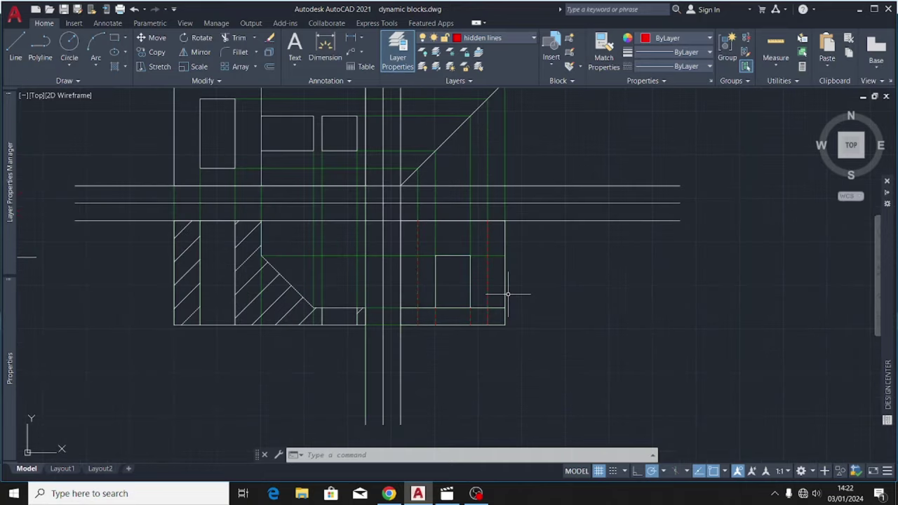
# Step: Set the transparency of the four outer construction lines, two horizontal and two vertical, between the views to 80
pyautogui.click(554, 221)
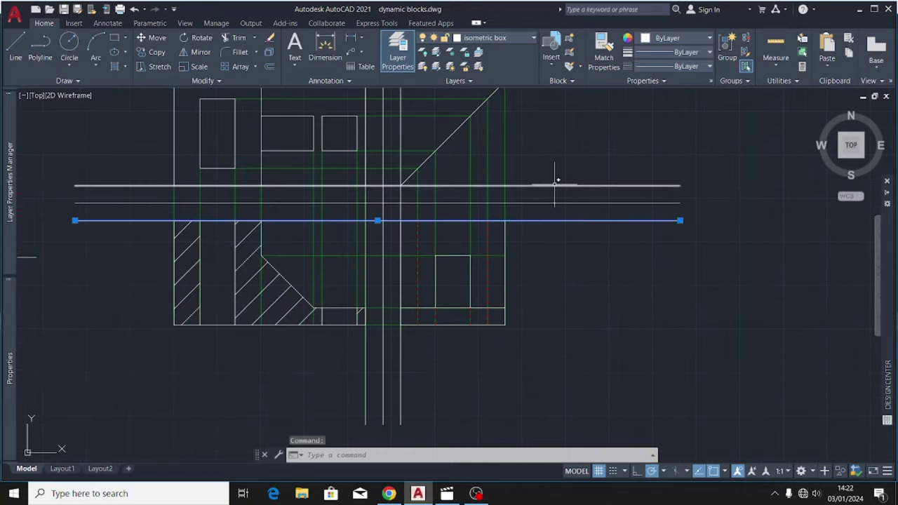
pyautogui.click(554, 186)
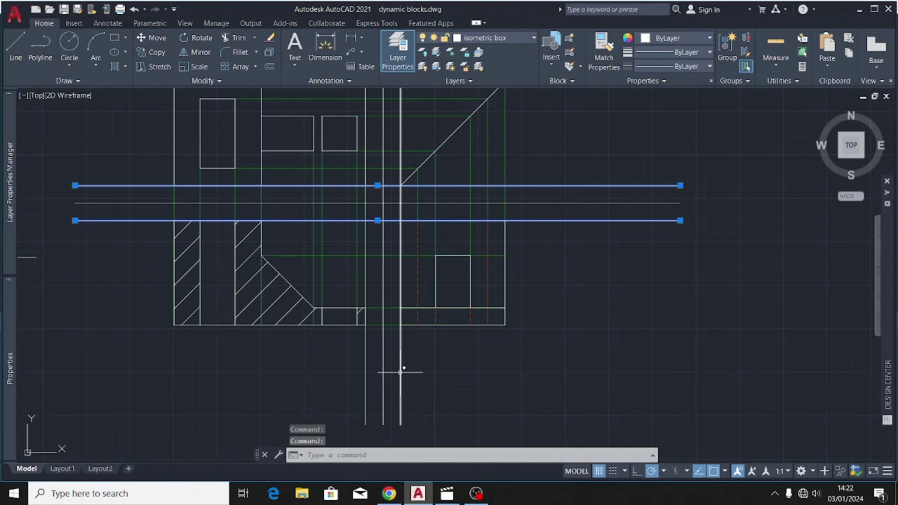
pyautogui.click(366, 421)
pyautogui.scroll(-4, 413, 351)
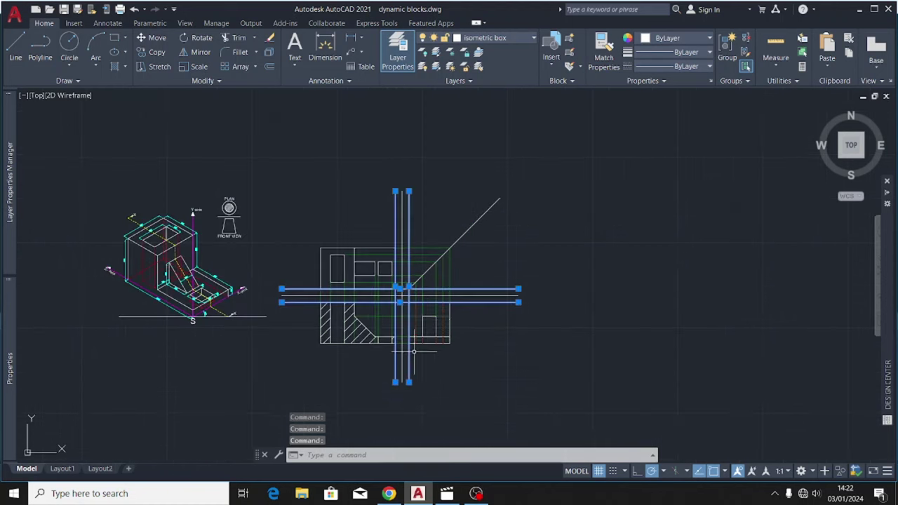
pyautogui.click(671, 82)
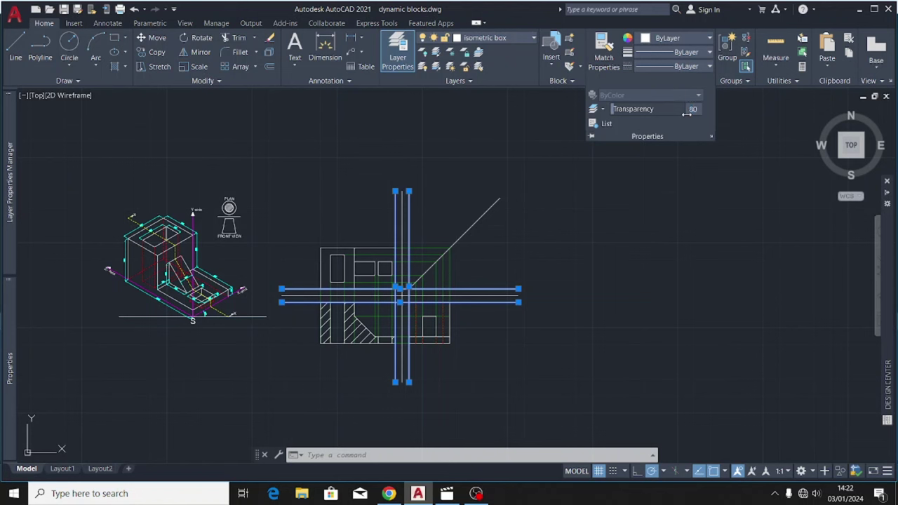
pyautogui.press('Escape')
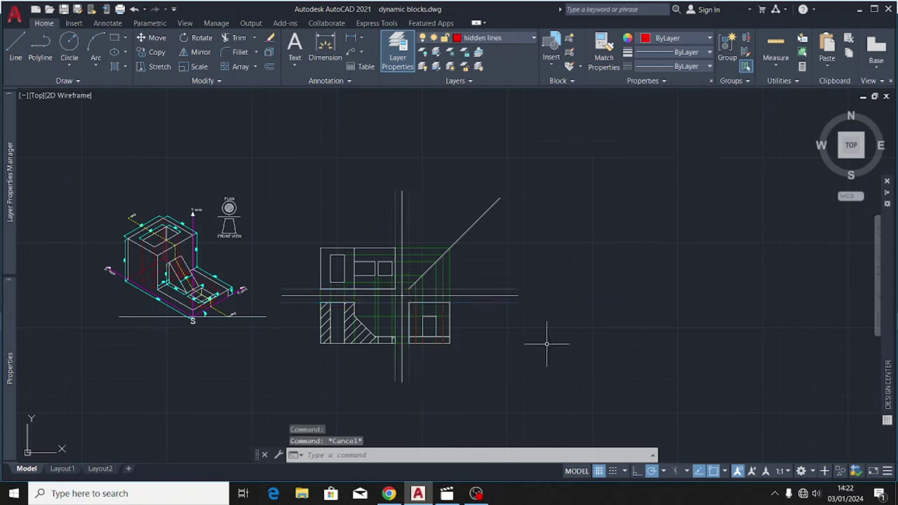
pyautogui.scroll(4, 404, 406)
pyautogui.scroll(-3, 383, 375)
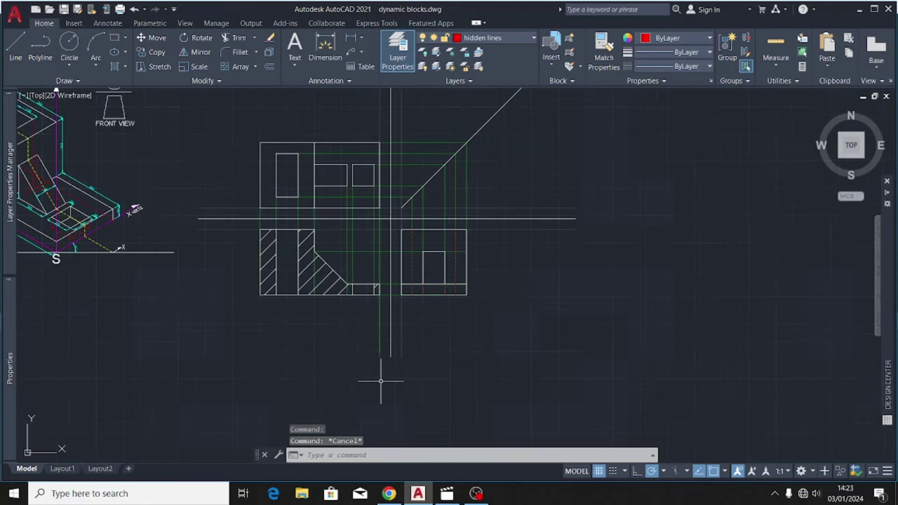
pyautogui.scroll(1, 397, 342)
pyautogui.scroll(2, 463, 314)
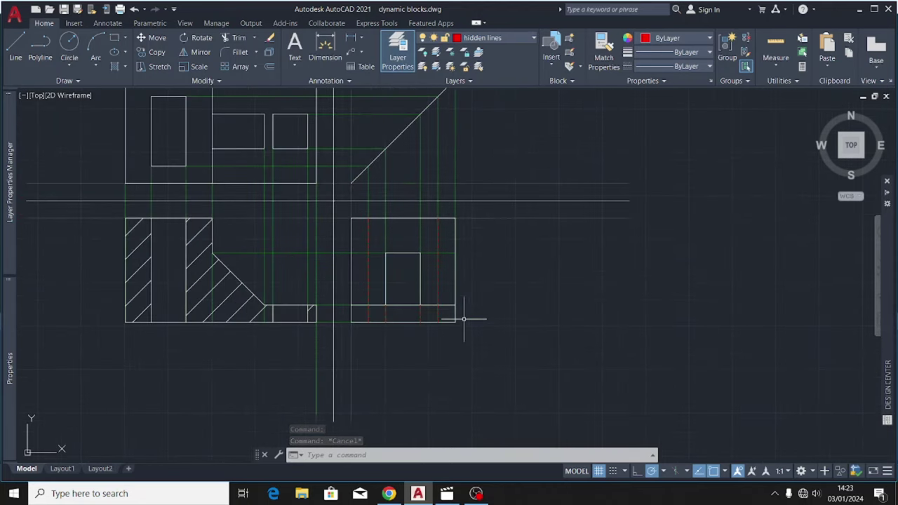
pyautogui.scroll(-4, 536, 281)
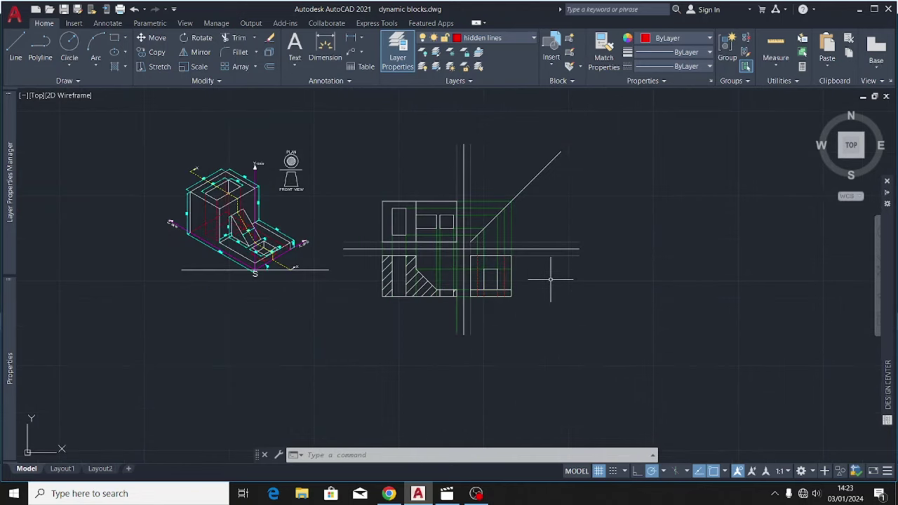
pyautogui.scroll(2, 544, 278)
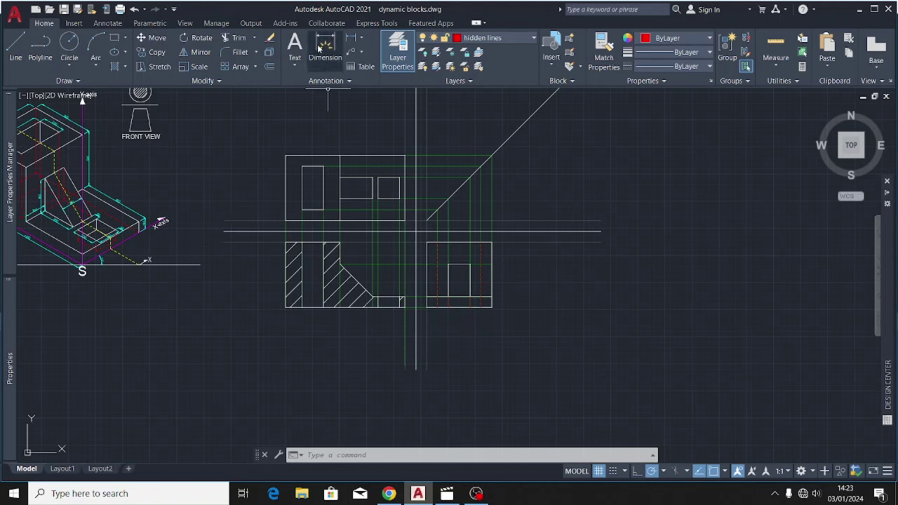
# Step: Make the dimension layer current and dimension the plan's overall width above its top edge
pyautogui.click(486, 39)
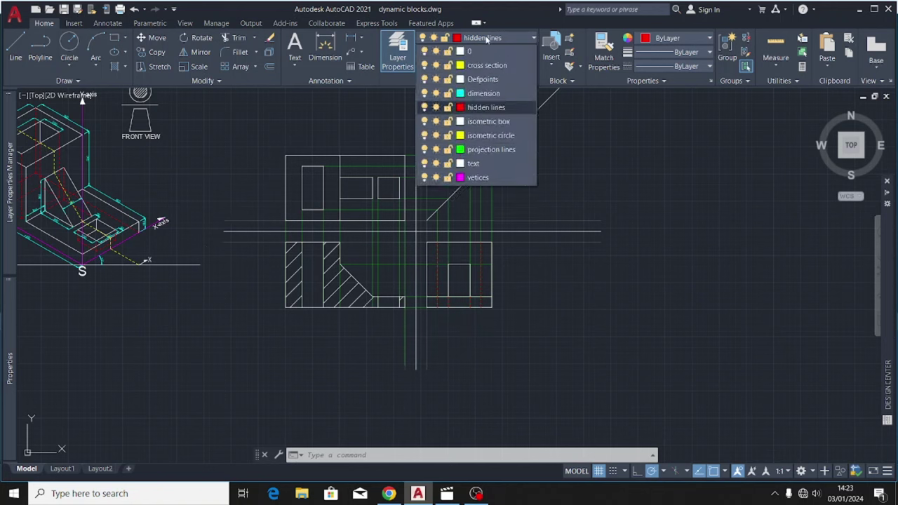
pyautogui.click(484, 93)
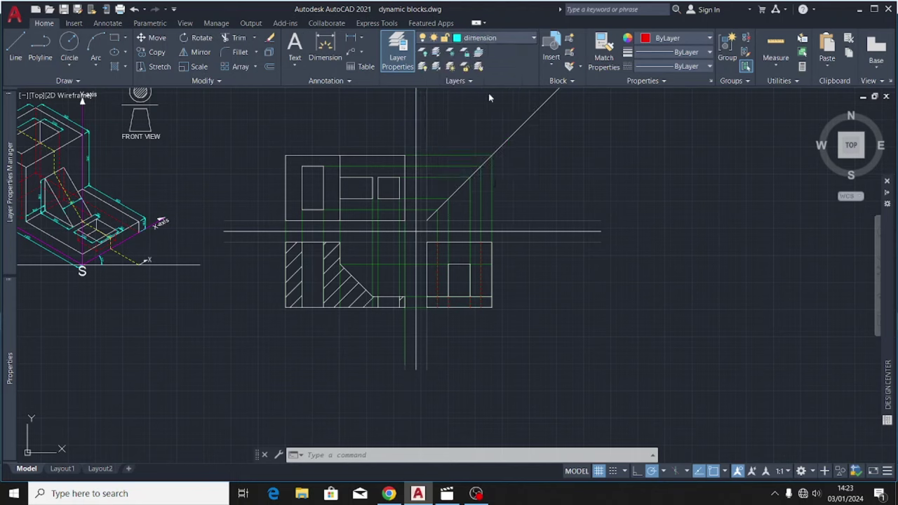
pyautogui.click(322, 47)
pyautogui.scroll(2, 309, 156)
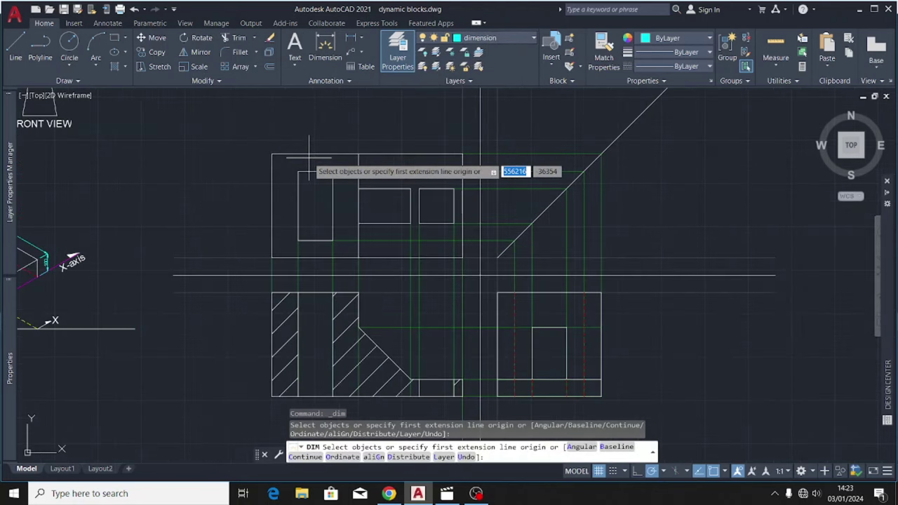
pyautogui.click(271, 155)
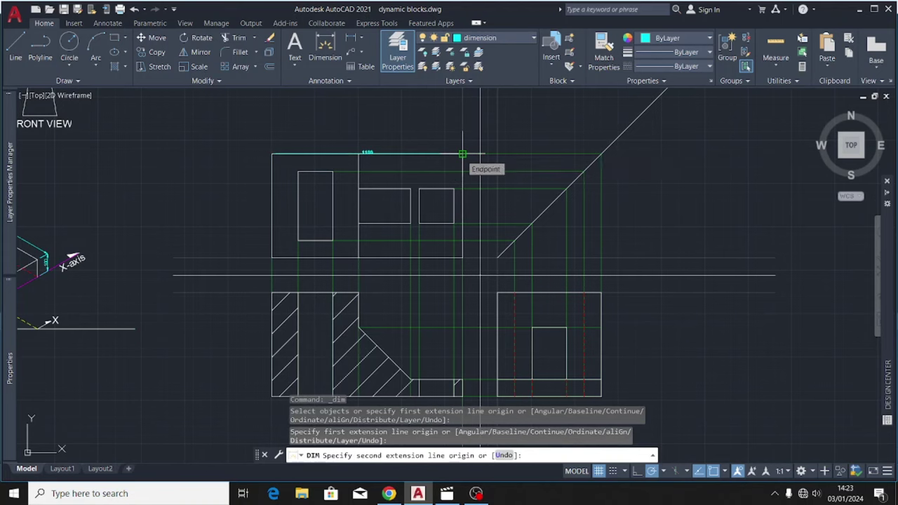
pyautogui.click(462, 153)
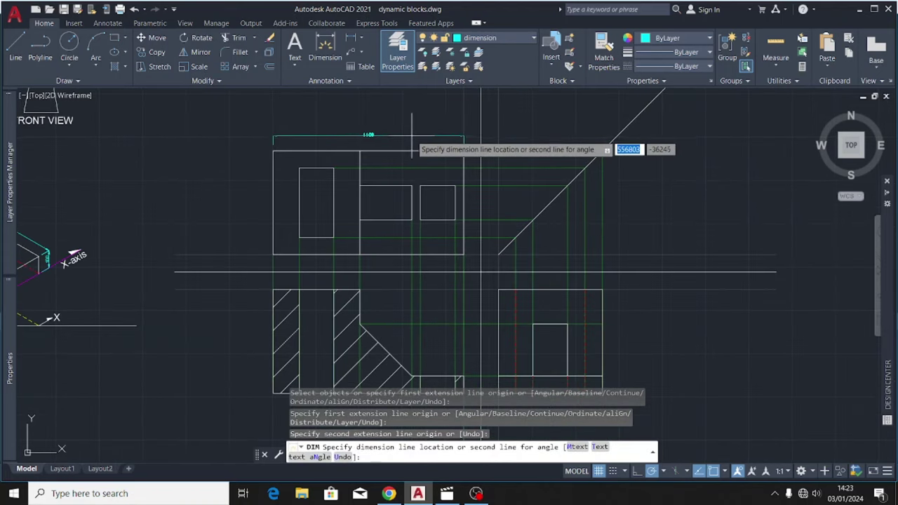
pyautogui.click(413, 124)
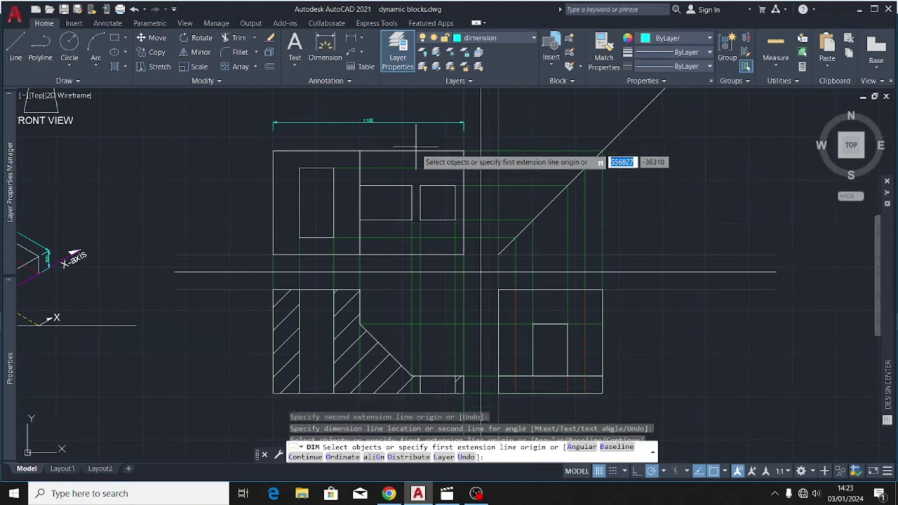
# Step: Dimension the width of the plan's left part below the overall dimension and continue it to the plan's right corner
pyautogui.scroll(2, 275, 153)
pyautogui.click(272, 149)
pyautogui.click(408, 149)
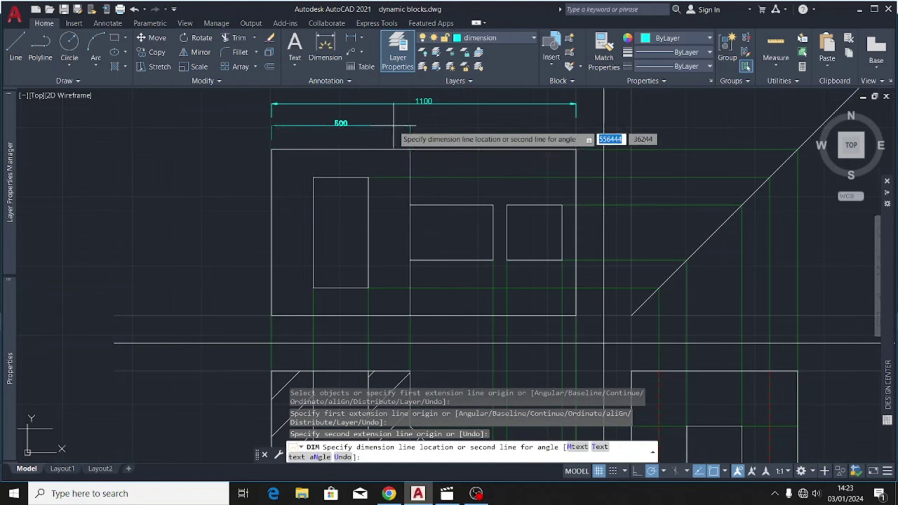
pyautogui.click(407, 128)
pyautogui.press('Return')
pyautogui.moveTo(411, 129)
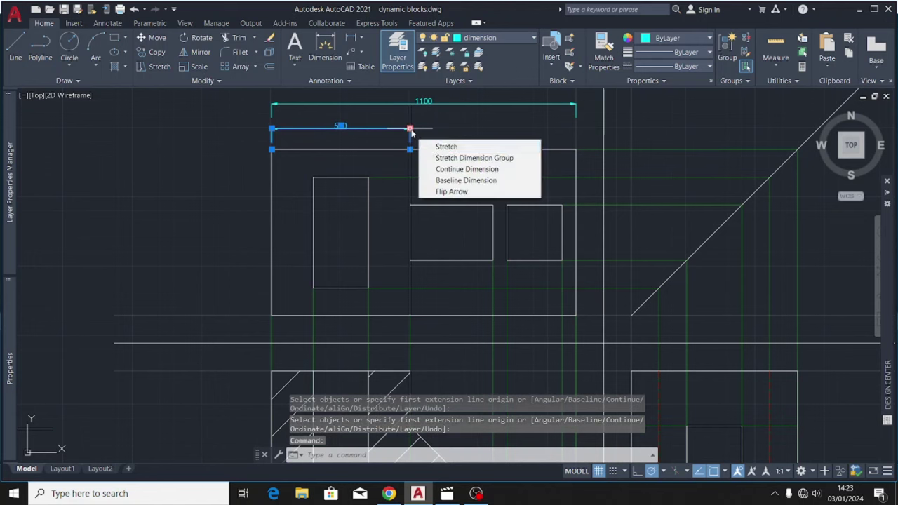
pyautogui.click(449, 169)
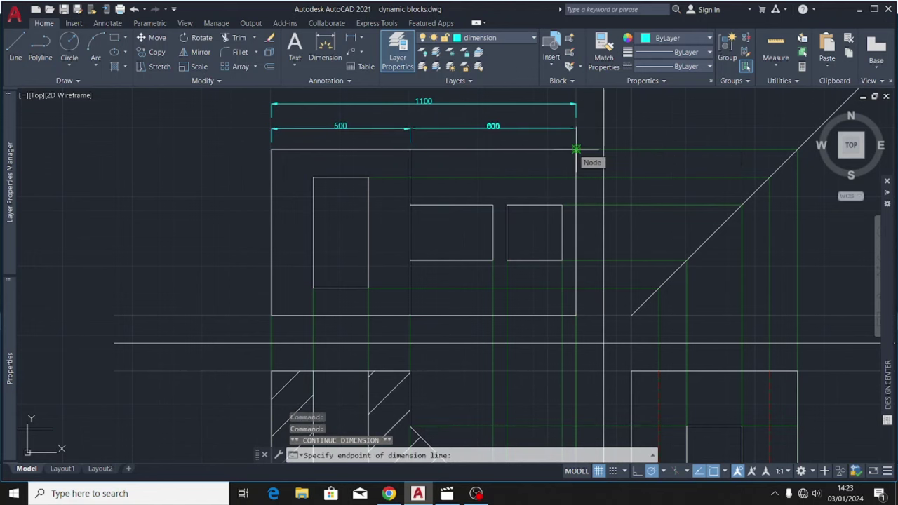
pyautogui.click(576, 149)
pyautogui.press('Escape')
pyautogui.press('Escape')
pyautogui.scroll(-2, 378, 120)
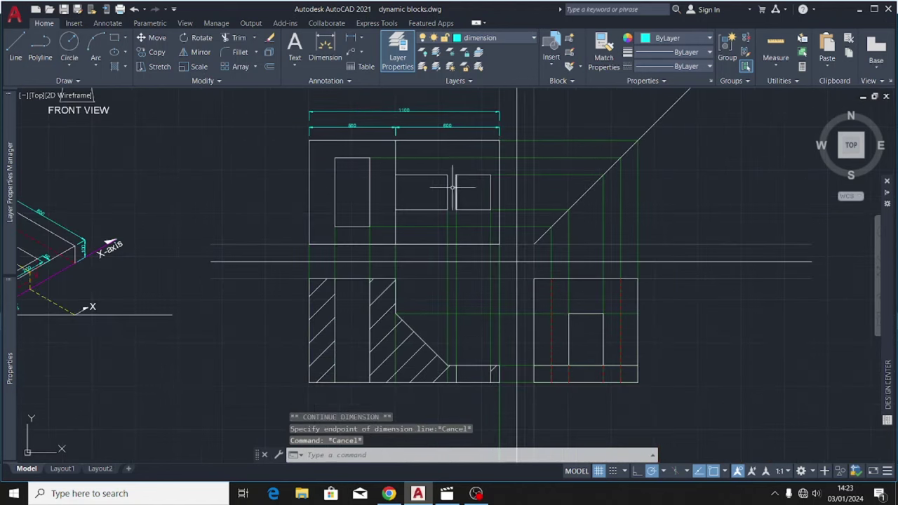
# Step: Dimension the width and height of the tall rectangle in the plan's left part, placing them above and left of it
pyautogui.scroll(2, 456, 182)
pyautogui.click(325, 49)
pyautogui.scroll(5, 267, 161)
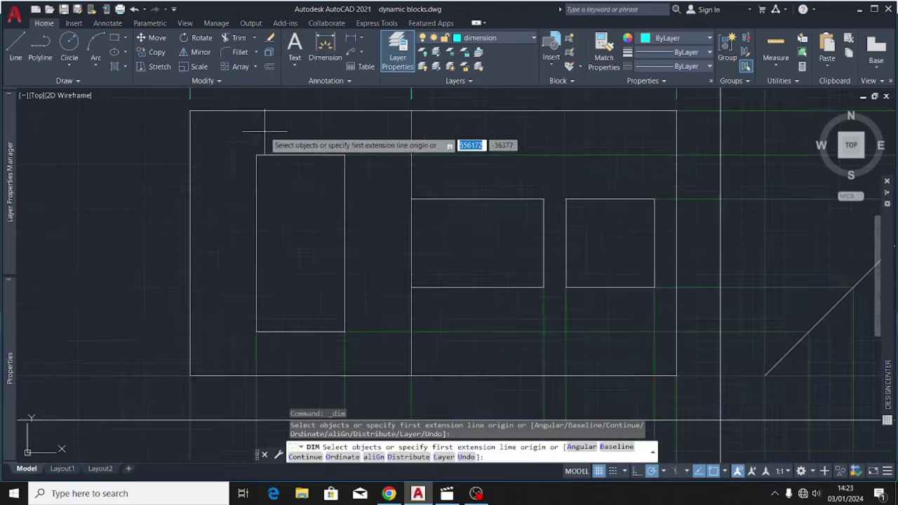
pyautogui.click(250, 170)
pyautogui.click(389, 168)
pyautogui.click(388, 143)
pyautogui.scroll(-2, 403, 126)
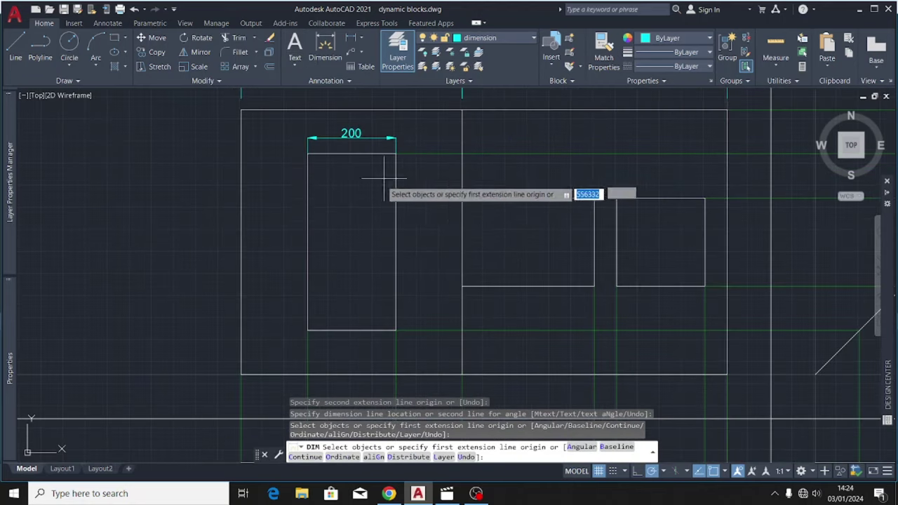
pyautogui.click(307, 153)
pyautogui.click(307, 327)
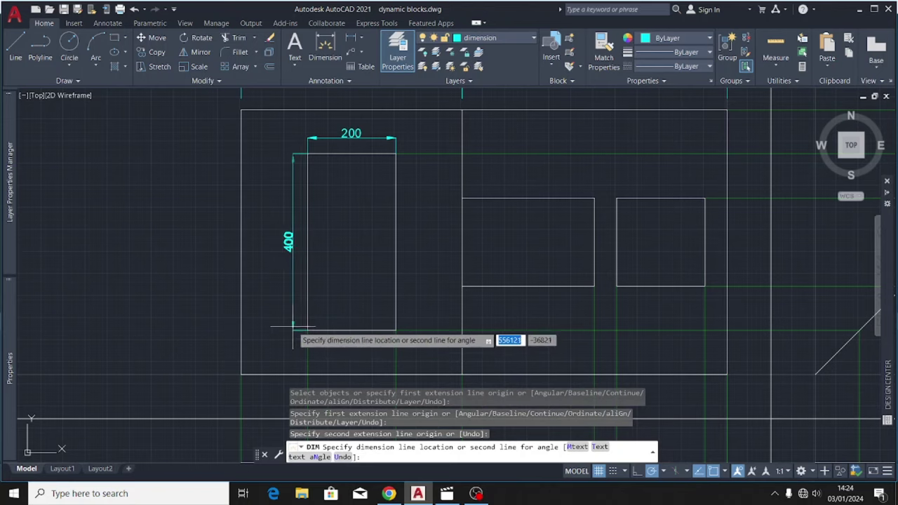
pyautogui.click(288, 247)
# Step: Dimension the height and width of the plan's middle rectangle, placing them left of and above it
pyautogui.scroll(-2, 382, 270)
pyautogui.scroll(2, 383, 270)
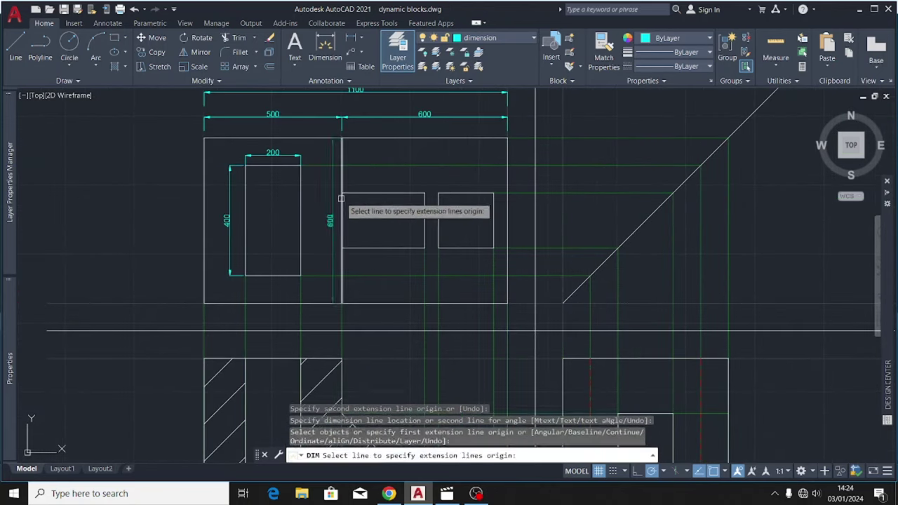
pyautogui.click(357, 223)
pyautogui.click(341, 247)
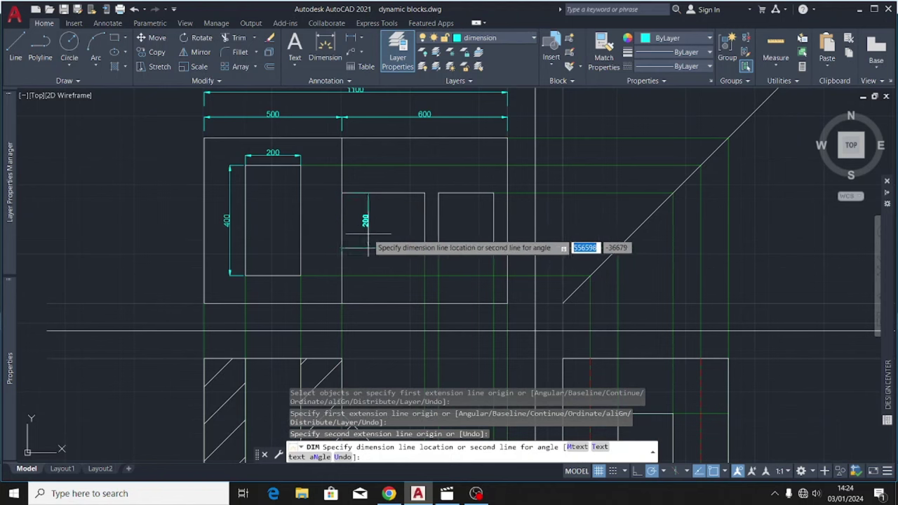
pyautogui.click(323, 237)
pyautogui.click(342, 192)
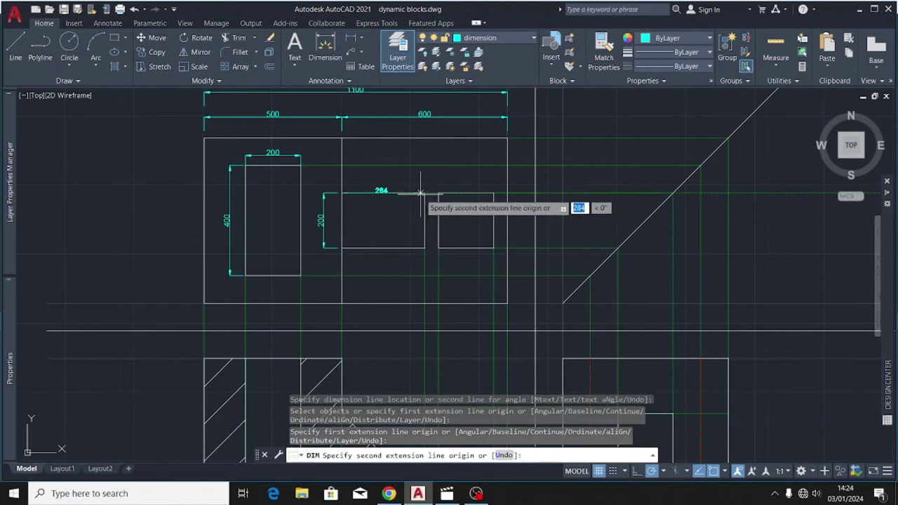
pyautogui.click(424, 192)
pyautogui.scroll(2, 409, 179)
pyautogui.click(409, 177)
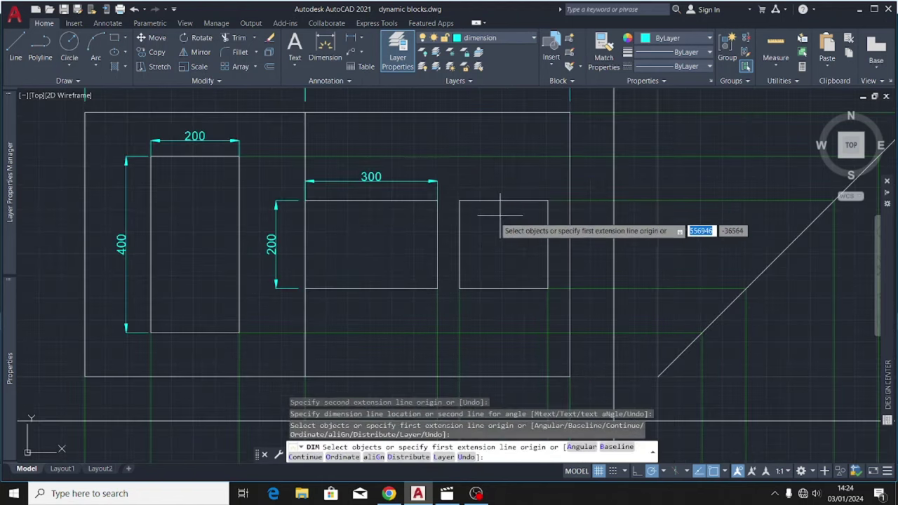
# Step: Dimension the width of the small square at the plan's right end above its top edge
pyautogui.scroll(-4, 440, 209)
pyautogui.scroll(4, 415, 218)
pyautogui.click(365, 178)
pyautogui.click(364, 178)
pyautogui.click(452, 178)
pyautogui.click(421, 159)
pyautogui.scroll(-3, 409, 237)
pyautogui.scroll(3, 409, 237)
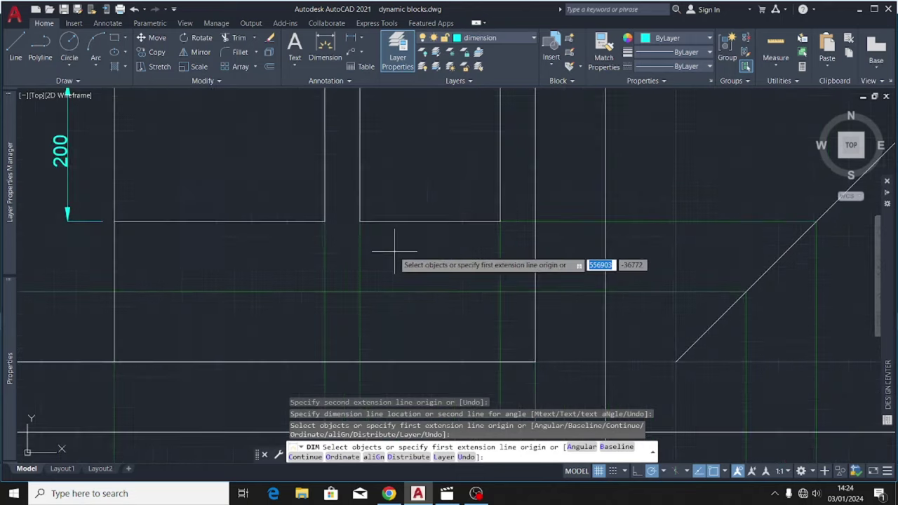
# Step: Dimension the gap between the plan's middle rectangle and the small square, placing it below their bottom edges
pyautogui.scroll(-1, 394, 259)
pyautogui.scroll(-3, 379, 228)
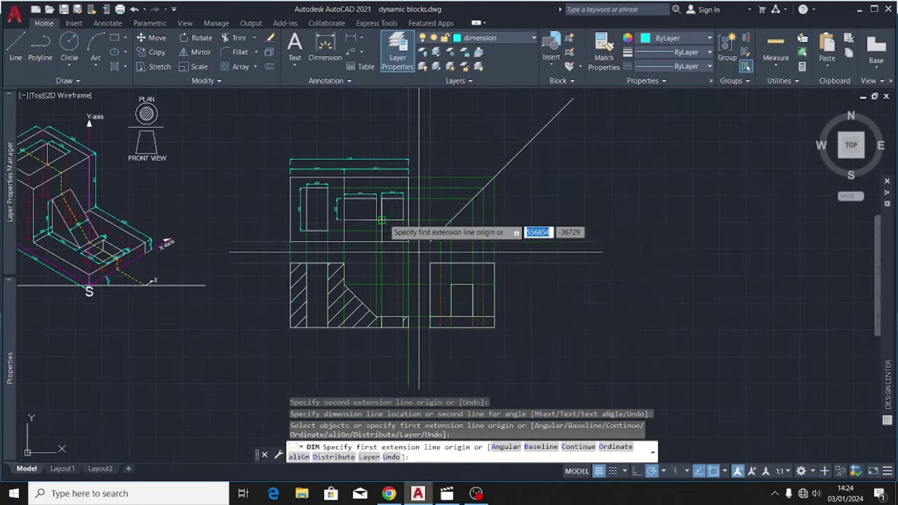
pyautogui.scroll(3, 401, 344)
pyautogui.scroll(-1, 386, 370)
pyautogui.scroll(-2, 382, 350)
pyautogui.scroll(3, 421, 360)
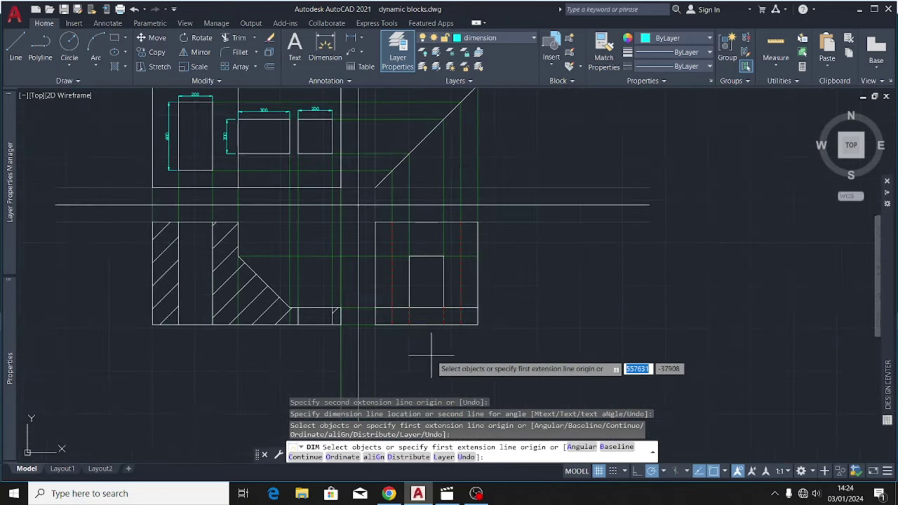
pyautogui.scroll(-3, 351, 257)
pyautogui.scroll(5, 374, 279)
pyautogui.scroll(-4, 351, 260)
pyautogui.scroll(5, 276, 236)
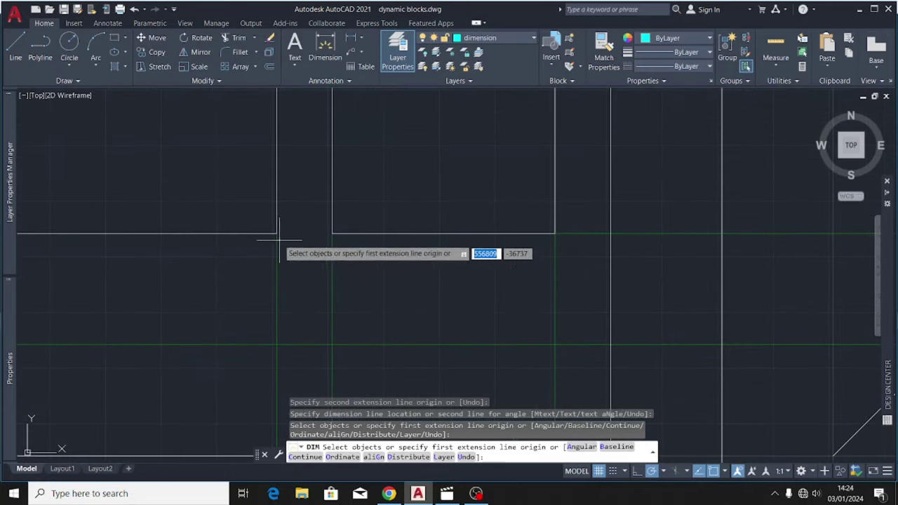
pyautogui.click(277, 237)
pyautogui.click(279, 233)
pyautogui.click(332, 233)
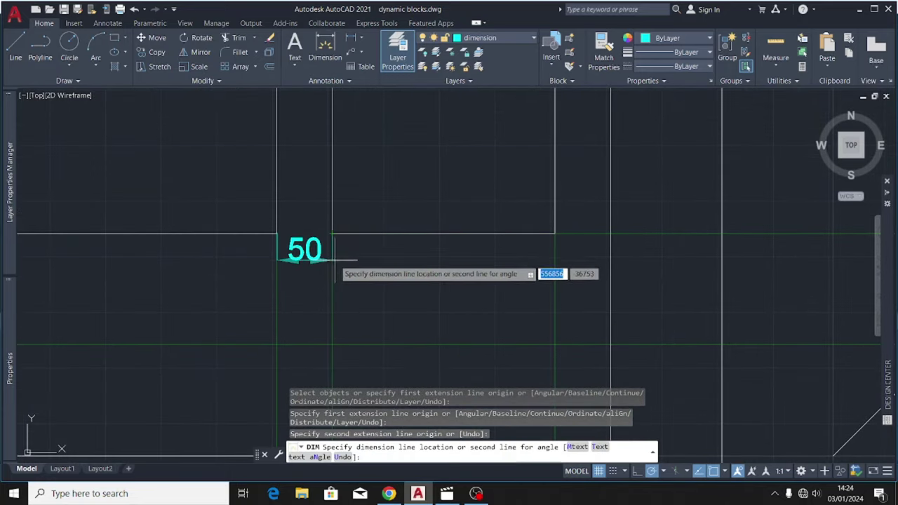
pyautogui.scroll(-4, 347, 274)
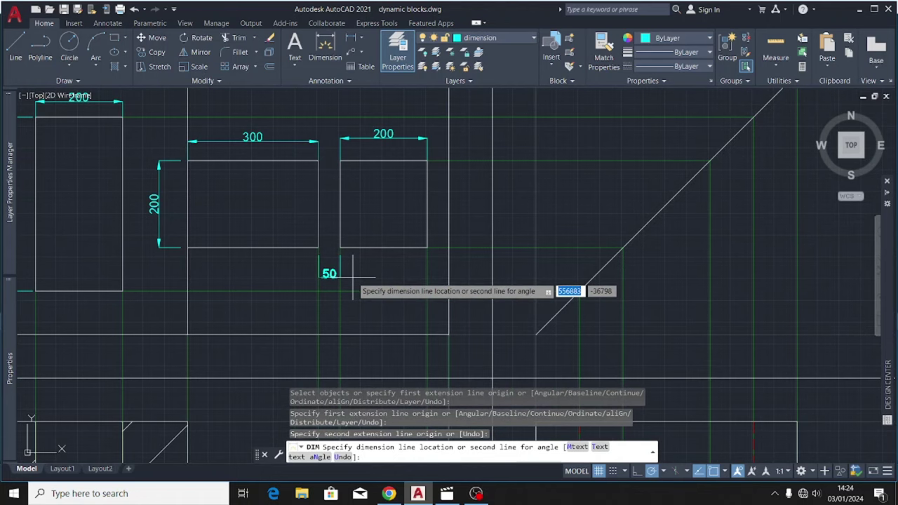
pyautogui.click(353, 279)
# Step: Dimension the gap between the small square and the plan's right edge, placing it below the square's bottom edge
pyautogui.click(427, 247)
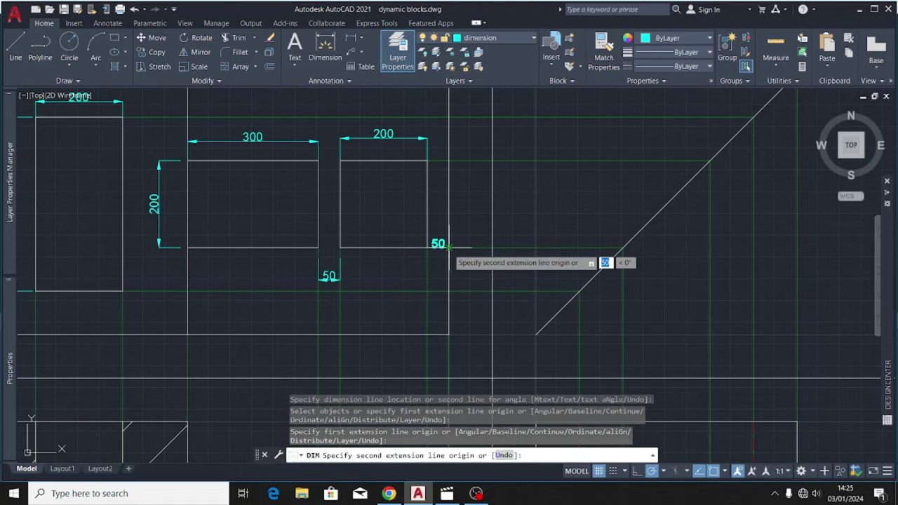
pyautogui.click(448, 247)
pyautogui.click(445, 270)
# Step: Dimension the overall height of the hatched sectional view, placing it left of the view
pyautogui.scroll(-5, 435, 267)
pyautogui.scroll(5, 334, 347)
pyautogui.scroll(-3, 374, 246)
pyautogui.scroll(7, 365, 309)
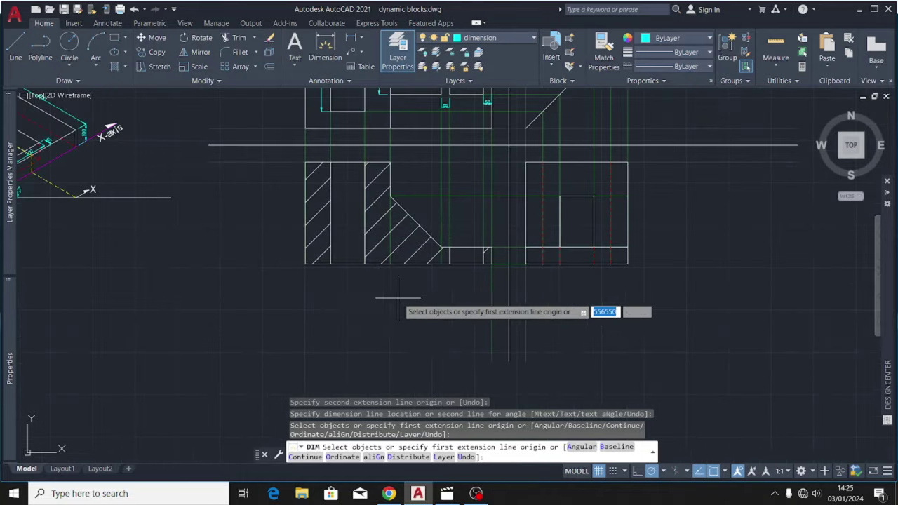
pyautogui.scroll(1, 294, 186)
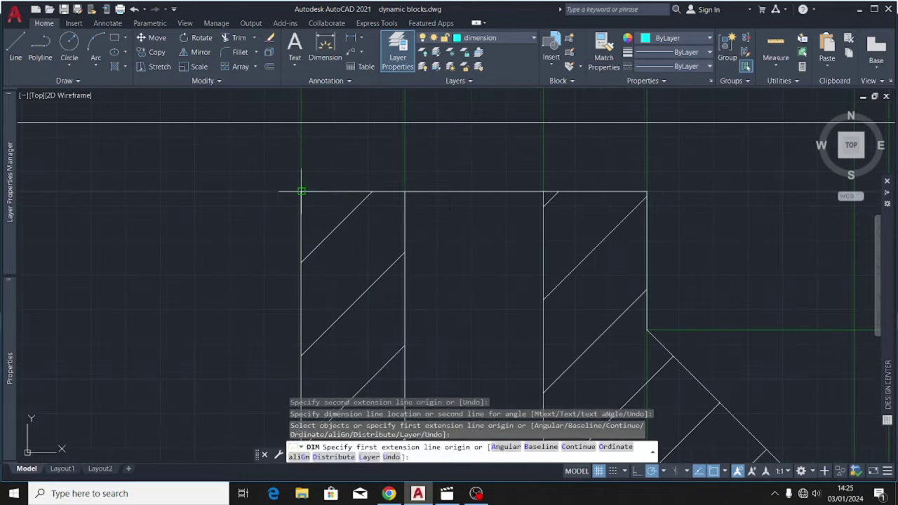
pyautogui.click(300, 192)
pyautogui.scroll(-3, 309, 210)
pyautogui.scroll(4, 326, 279)
pyautogui.click(326, 279)
pyautogui.scroll(-3, 327, 253)
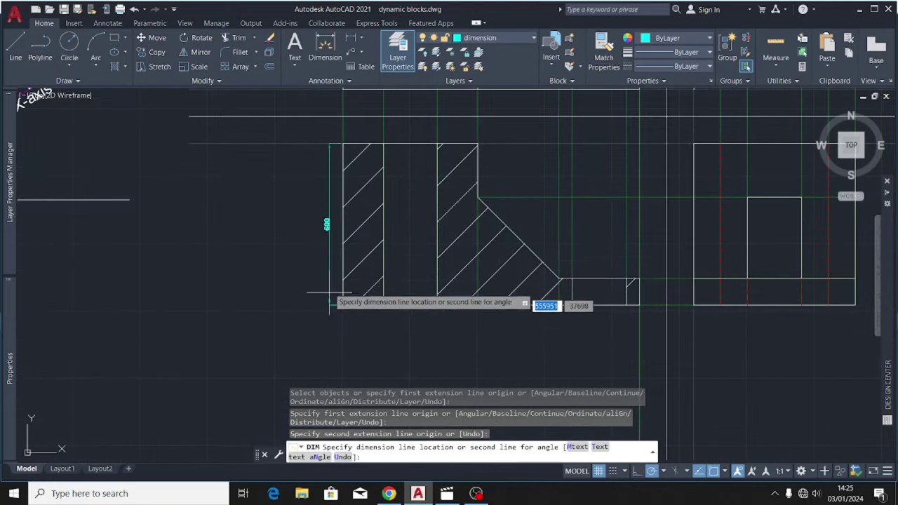
pyautogui.click(321, 225)
# Step: Dimension the plan's overall height along its left edge, placing it left of the plan
pyautogui.scroll(-3, 320, 225)
pyautogui.scroll(3, 335, 223)
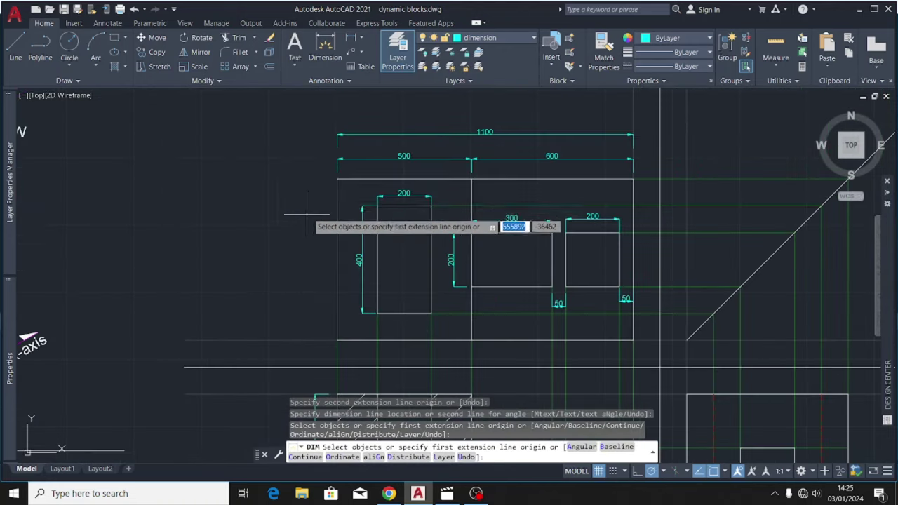
pyautogui.click(335, 224)
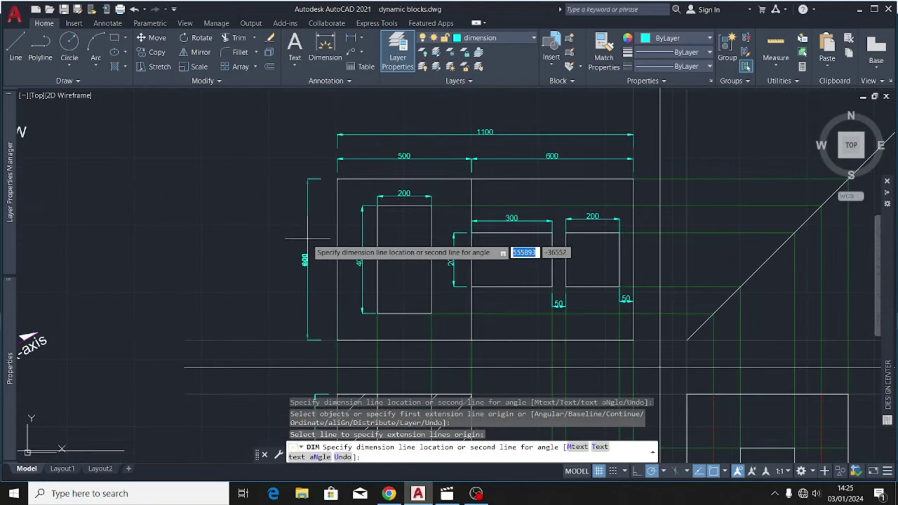
pyautogui.click(309, 175)
pyautogui.press('Return')
# Step: Dimension the thickness of the base at the sectional view's right end, placing it right of the edge
pyautogui.scroll(-3, 301, 160)
pyautogui.scroll(6, 386, 245)
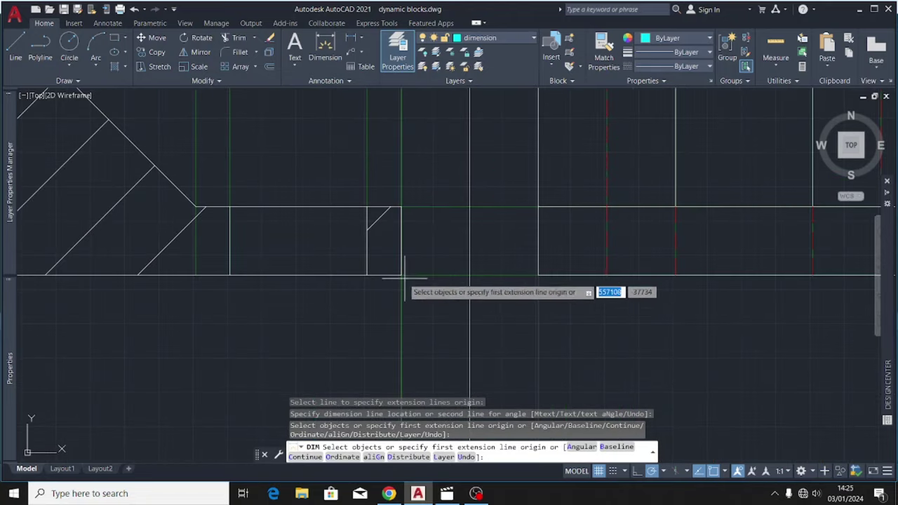
pyautogui.click(403, 251)
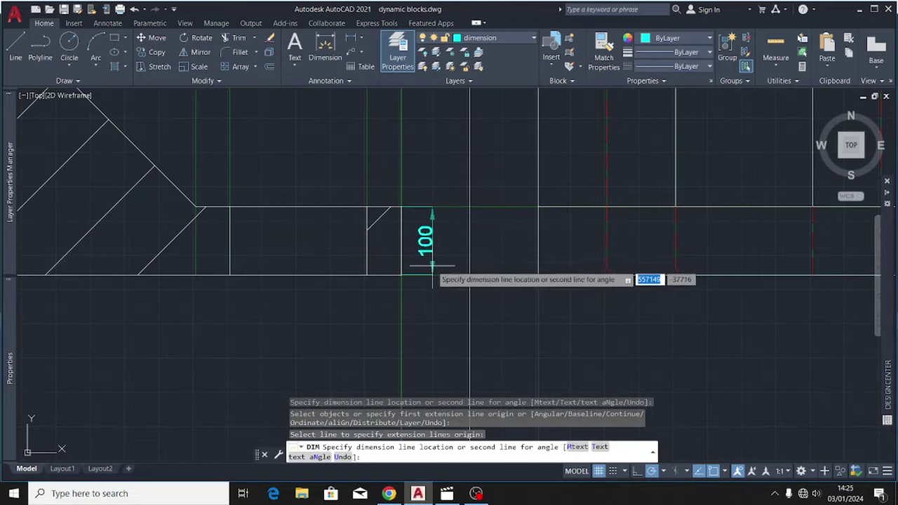
pyautogui.click(436, 270)
# Step: Dimension the overall width of the sectional view, placing it below the bottom edge
pyautogui.scroll(-5, 463, 294)
pyautogui.scroll(4, 395, 278)
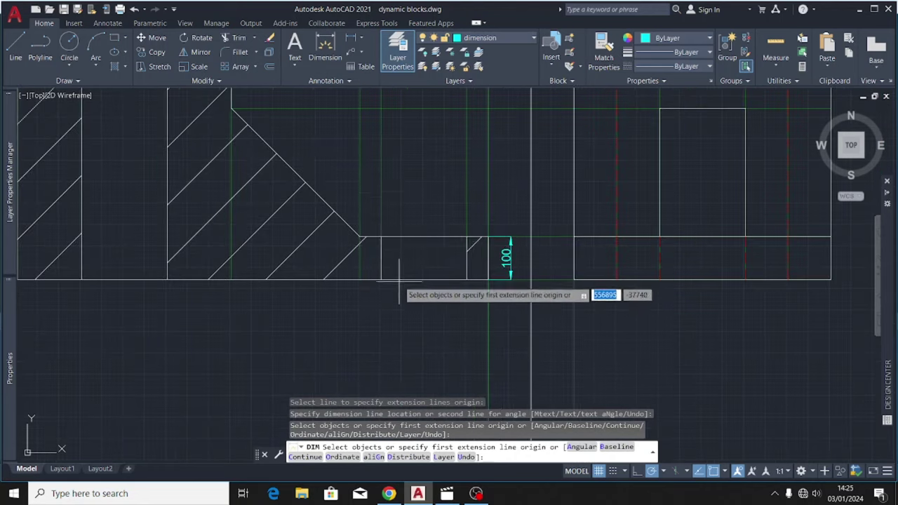
pyautogui.scroll(-3, 383, 272)
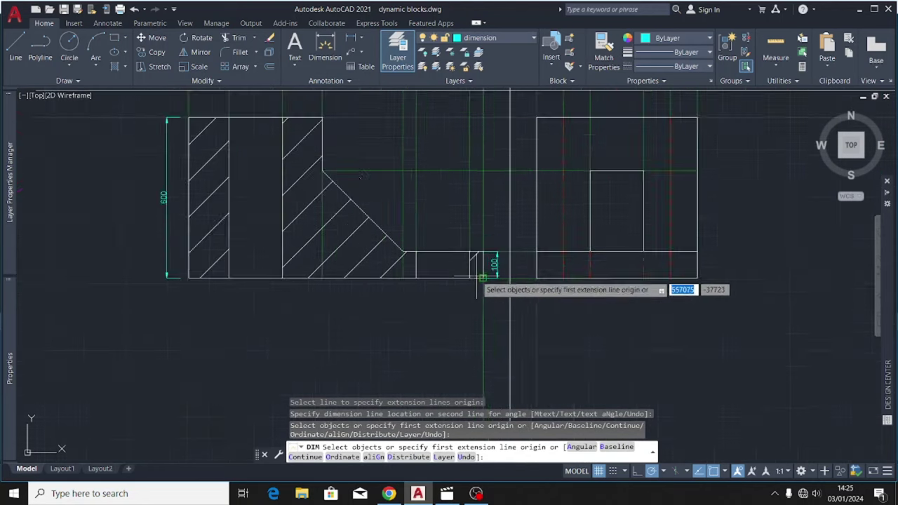
pyautogui.scroll(-2, 411, 270)
pyautogui.click(412, 277)
pyautogui.click(417, 309)
# Step: Dimension the width of the hole in the sectional view's thin base, placing it above the base
pyautogui.scroll(6, 451, 269)
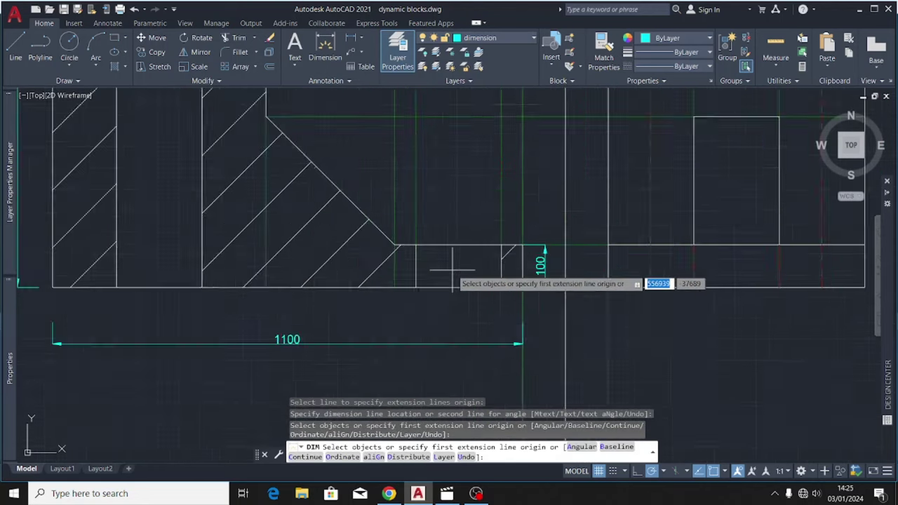
pyautogui.click(393, 229)
pyautogui.click(530, 230)
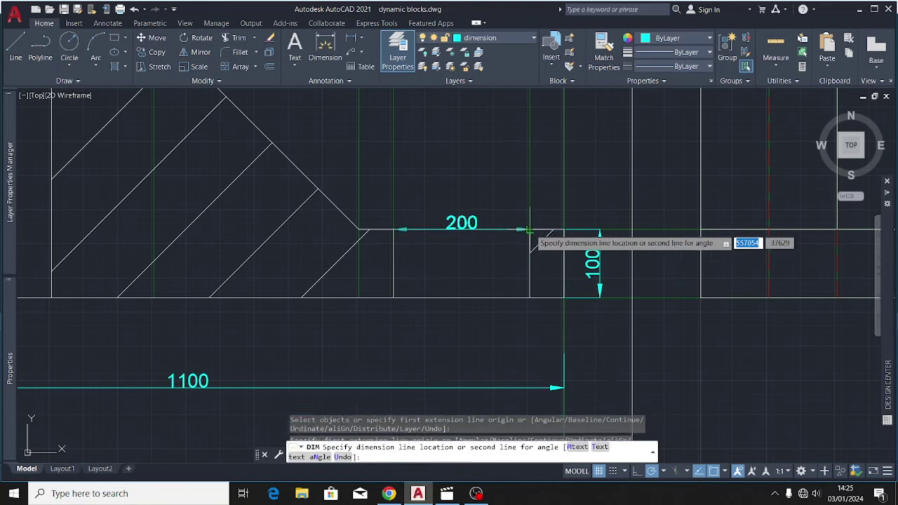
pyautogui.click(484, 188)
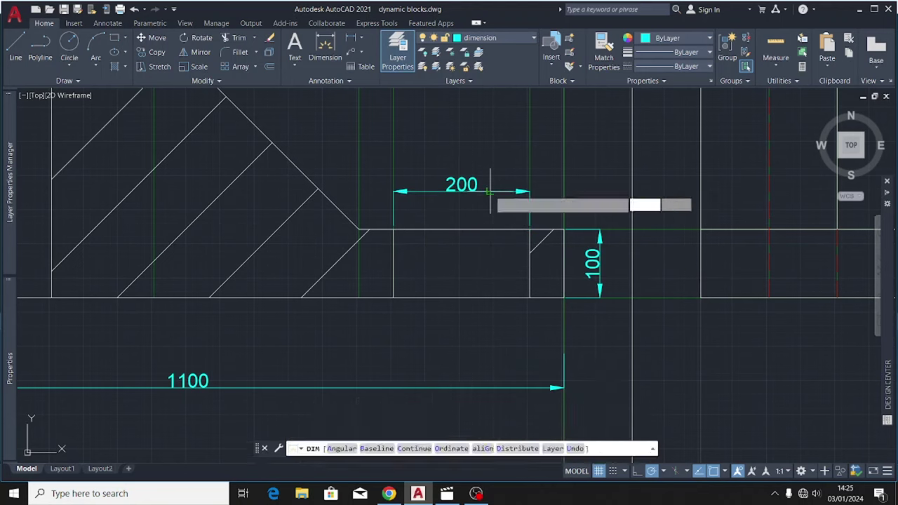
# Step: Dimension the overall height of the side view, placing it right of the view
pyautogui.scroll(-5, 536, 305)
pyautogui.scroll(2, 519, 277)
pyautogui.scroll(-3, 540, 232)
pyautogui.scroll(2, 475, 198)
pyautogui.scroll(-4, 416, 220)
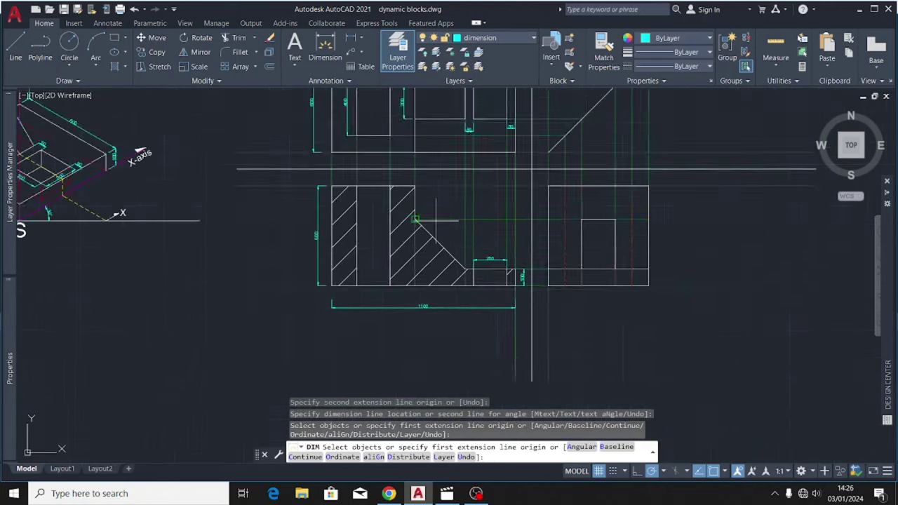
pyautogui.scroll(2, 415, 219)
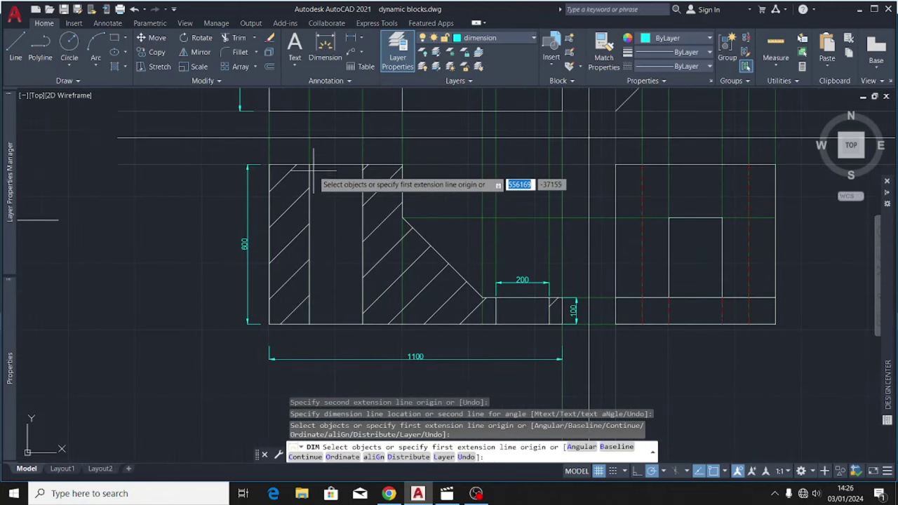
pyautogui.scroll(-2, 323, 181)
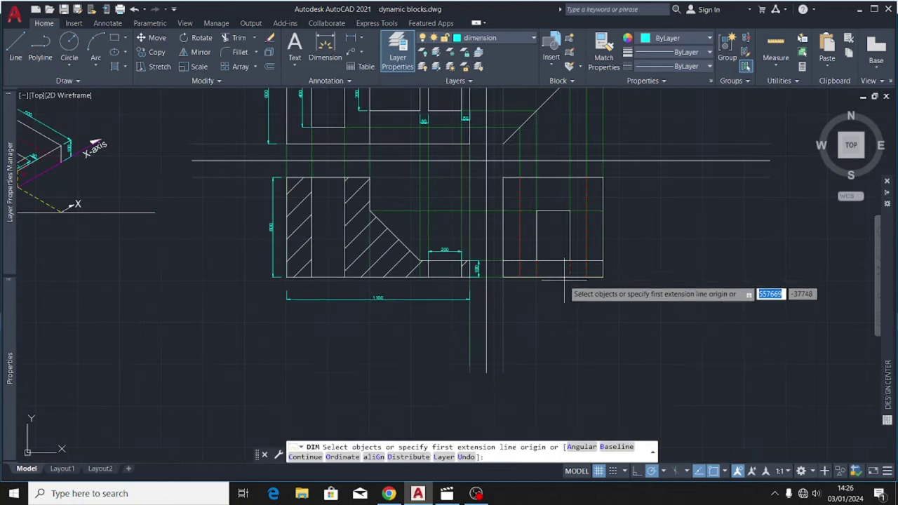
pyautogui.scroll(2, 639, 207)
pyautogui.click(576, 169)
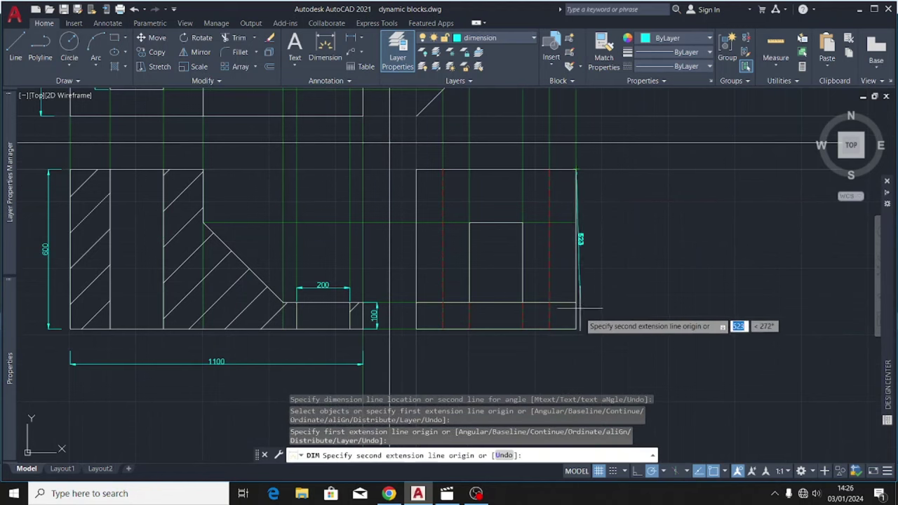
pyautogui.click(576, 329)
pyautogui.click(597, 317)
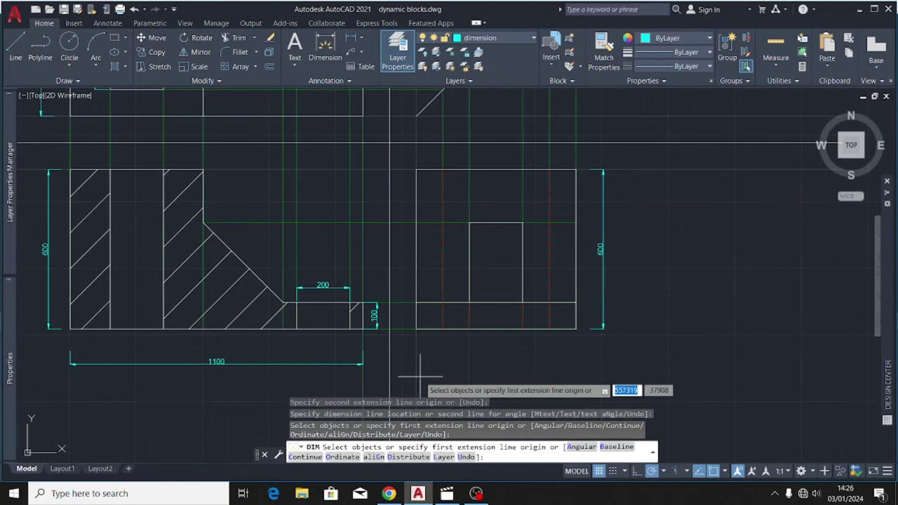
# Step: Dimension the overall width of the side view, placing it below the bottom edge
pyautogui.scroll(2, 421, 365)
pyautogui.click(391, 310)
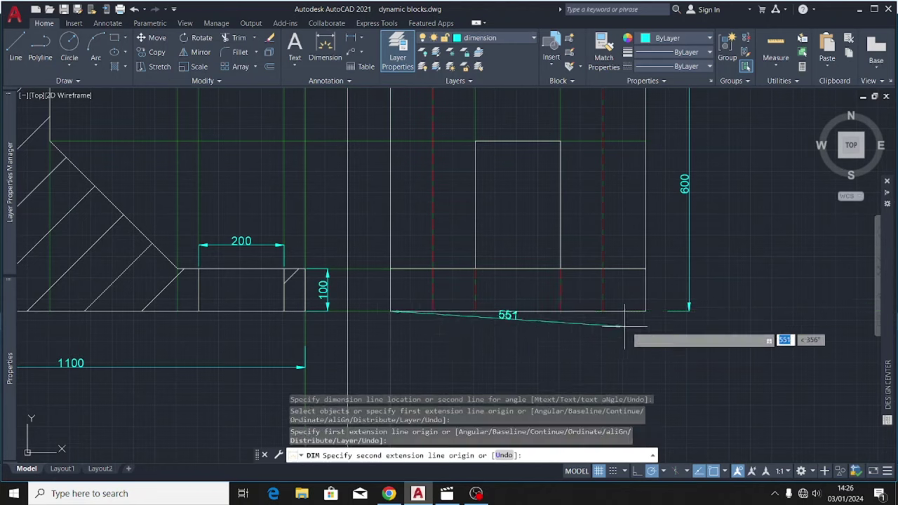
pyautogui.click(645, 311)
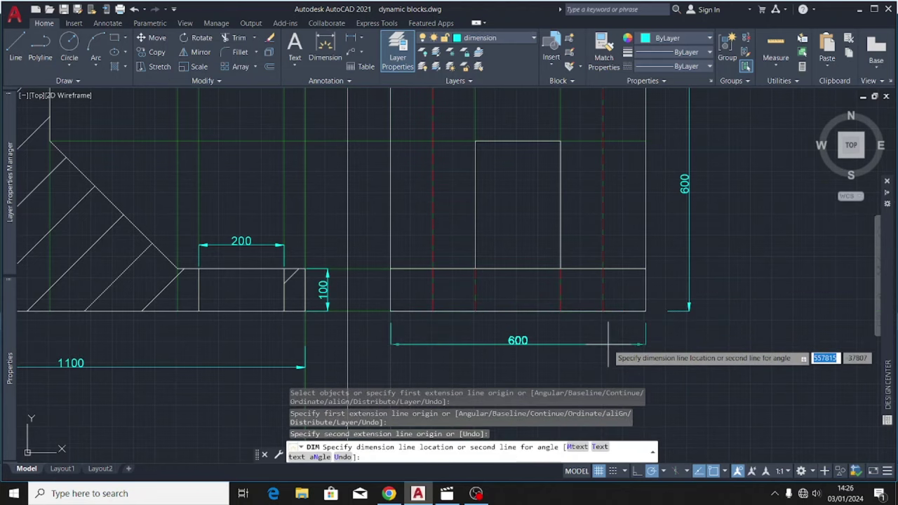
pyautogui.click(605, 340)
# Step: Dimension the width and height of the side view's inner rectangle, placing them above and right of it
pyautogui.scroll(1, 502, 309)
pyautogui.scroll(-1, 469, 321)
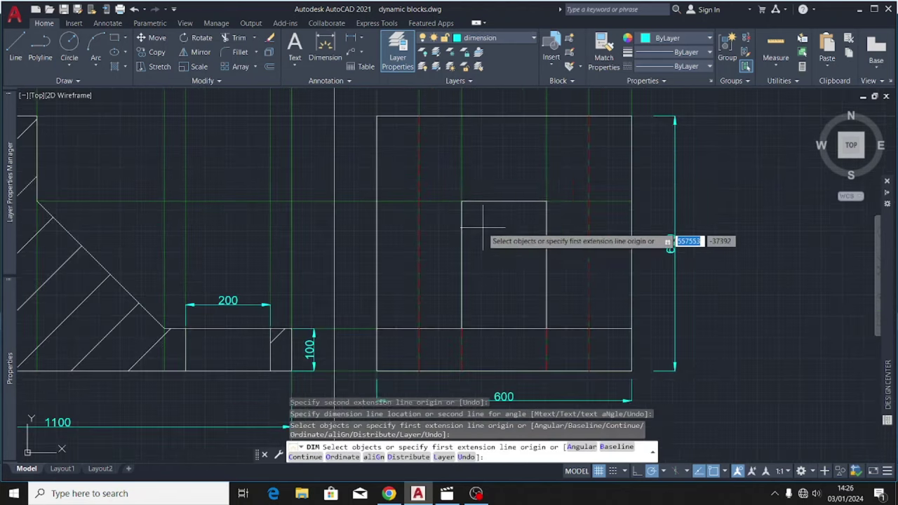
pyautogui.press('Return')
pyautogui.click(478, 201)
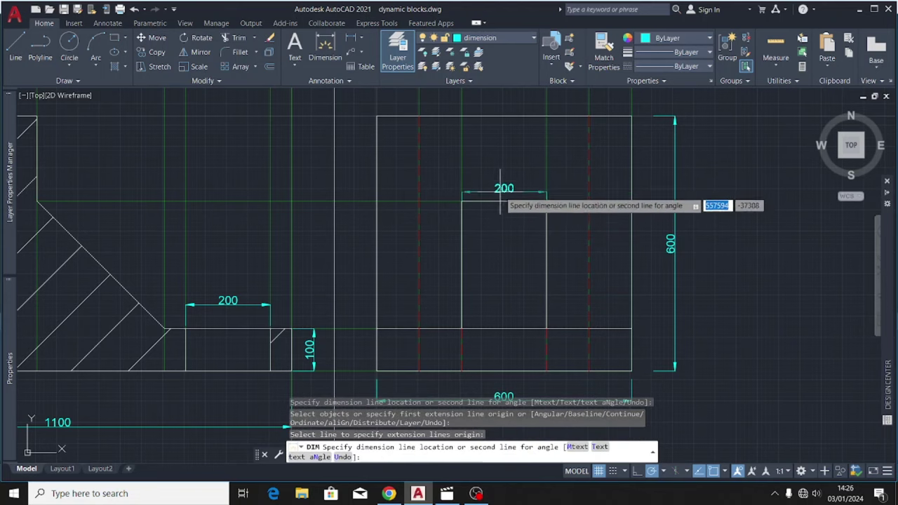
pyautogui.click(503, 168)
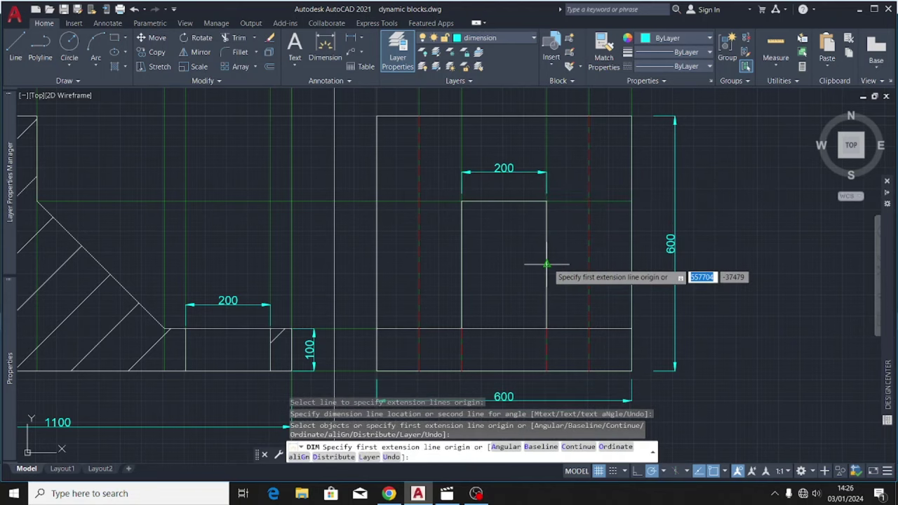
pyautogui.click(546, 202)
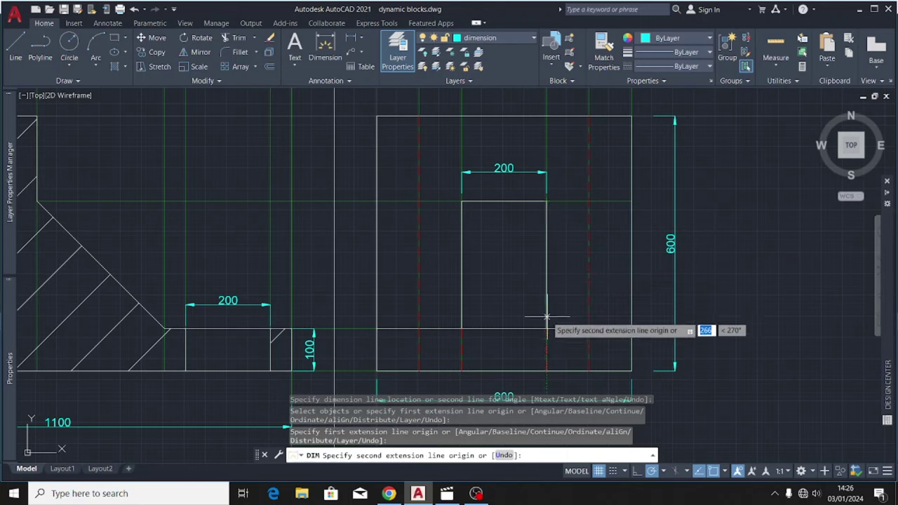
pyautogui.click(547, 328)
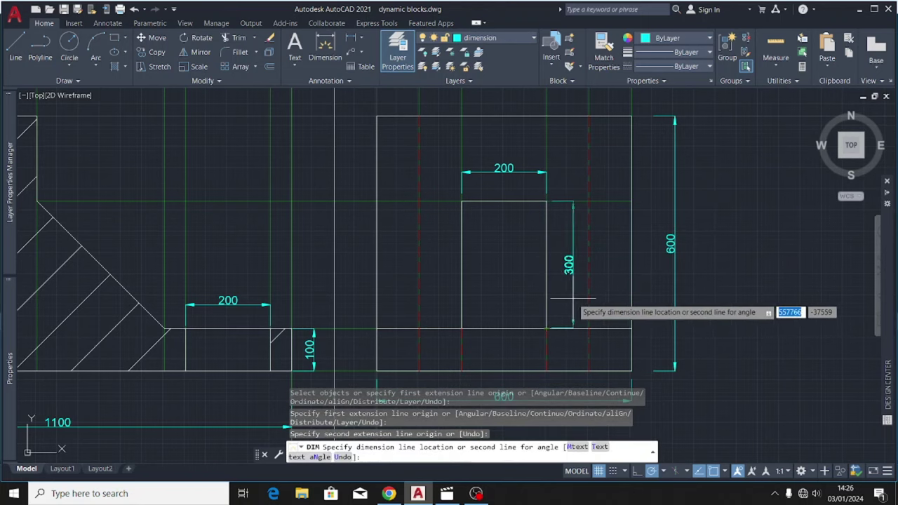
pyautogui.click(573, 298)
# Step: Examine the side view's base and the full set of views for edges that still lack dimensions
pyautogui.scroll(3, 563, 295)
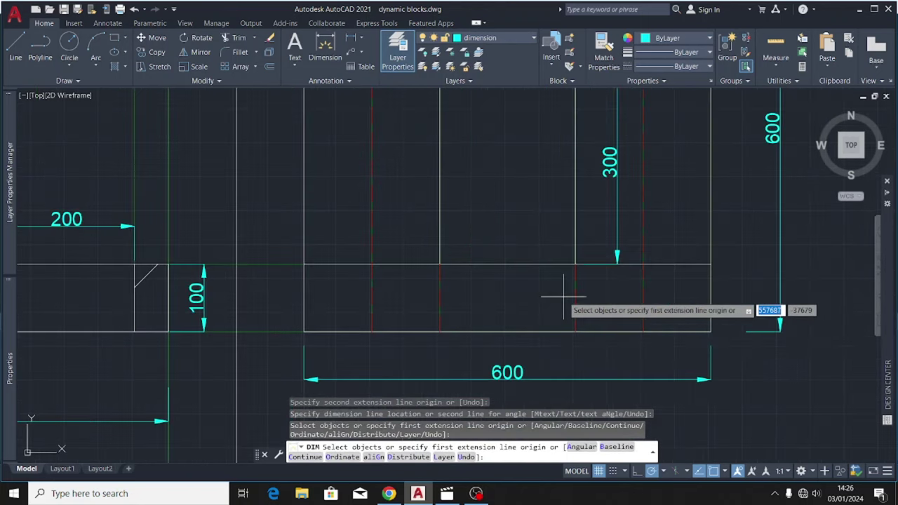
pyautogui.scroll(-3, 563, 296)
pyautogui.scroll(3, 530, 300)
pyautogui.scroll(-3, 523, 305)
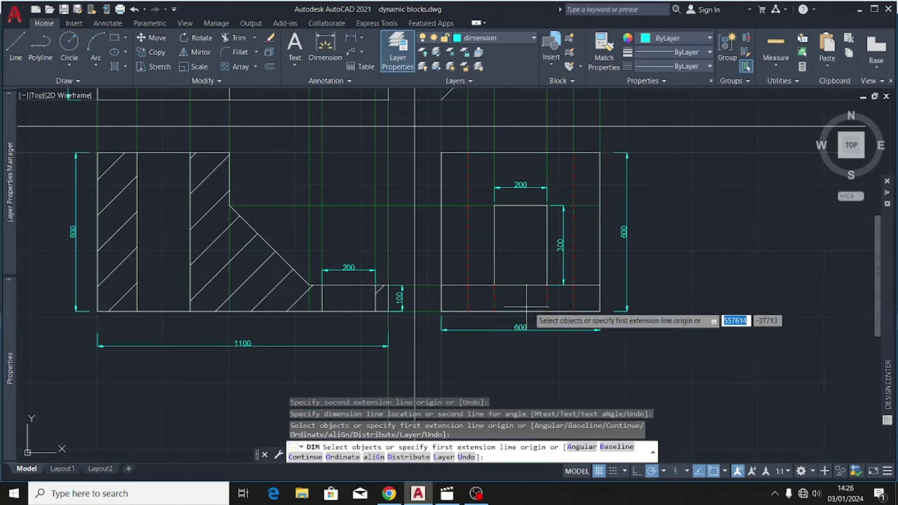
pyautogui.scroll(3, 582, 325)
pyautogui.scroll(-3, 558, 321)
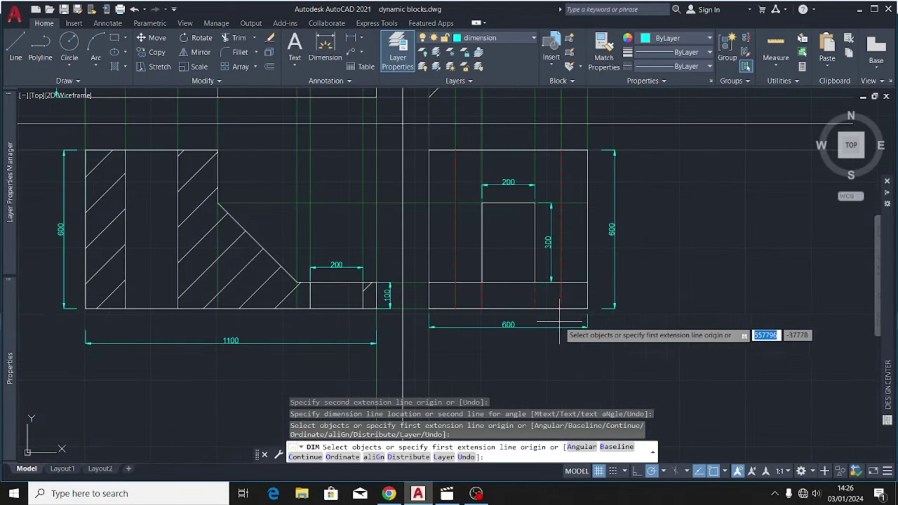
pyautogui.scroll(-3, 559, 324)
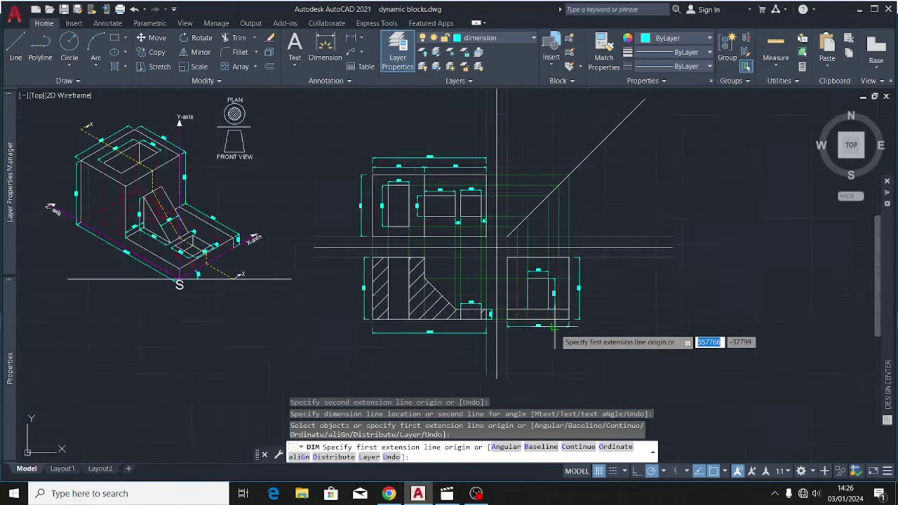
pyautogui.scroll(2, 560, 326)
pyautogui.scroll(-2, 329, 280)
pyautogui.scroll(3, 337, 211)
pyautogui.scroll(-1, 302, 177)
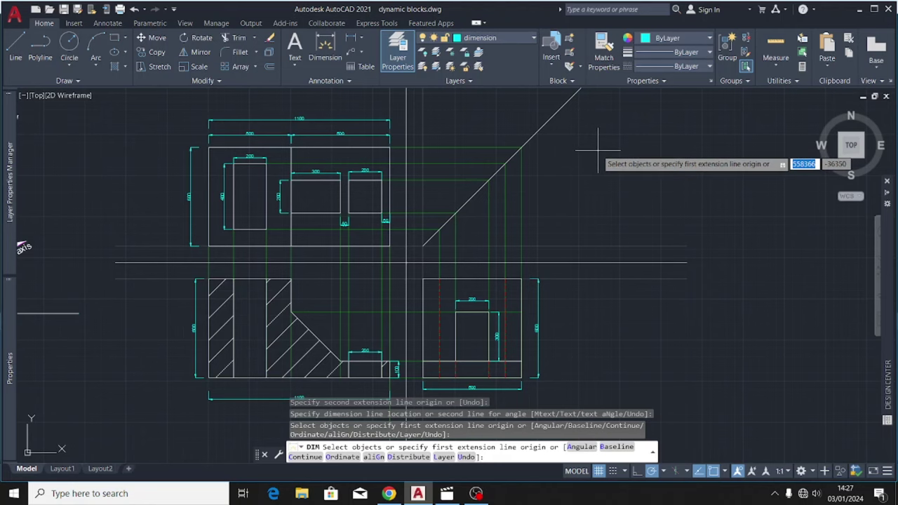
pyautogui.scroll(-2, 593, 165)
pyautogui.scroll(2, 583, 182)
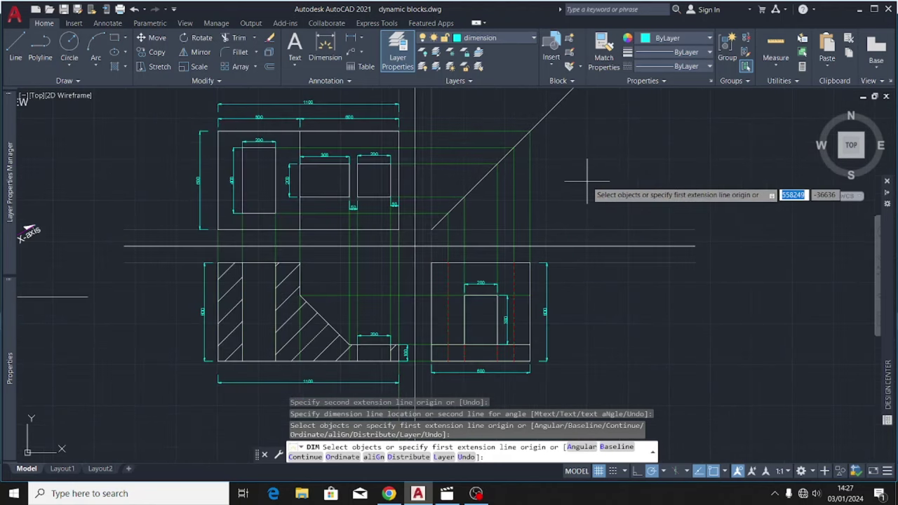
pyautogui.press('Escape')
pyautogui.scroll(-4, 572, 204)
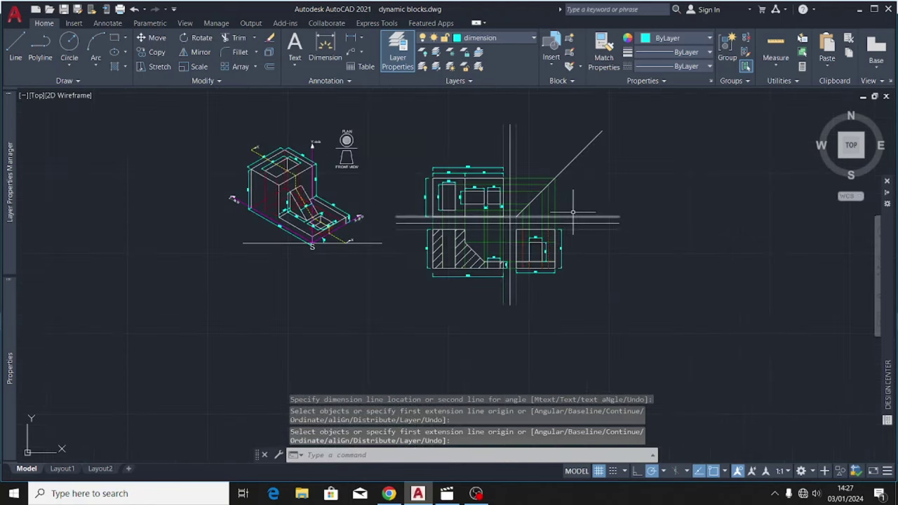
pyautogui.scroll(2, 570, 214)
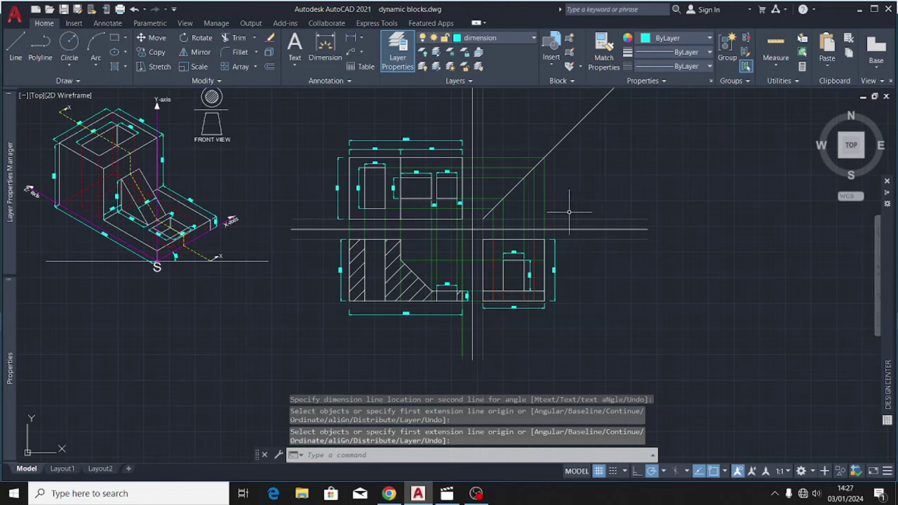
pyautogui.click(294, 45)
pyautogui.click(418, 126)
pyautogui.scroll(5, 421, 133)
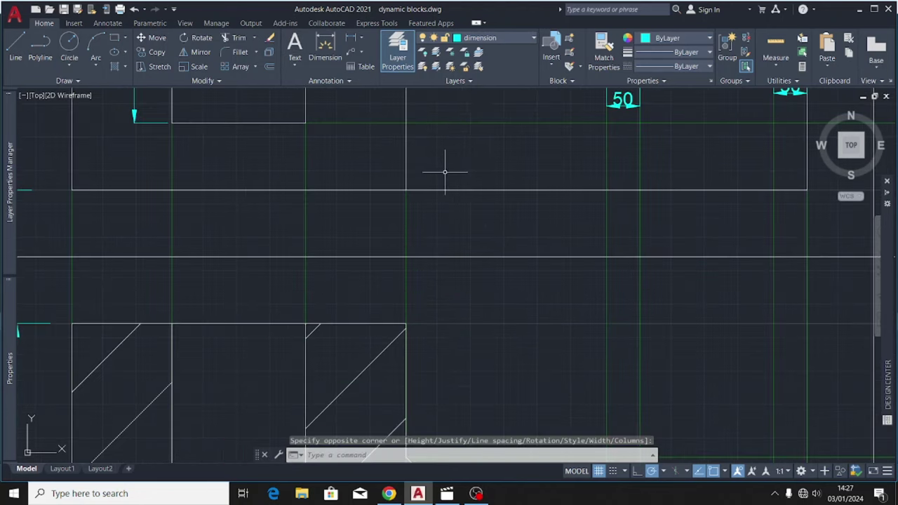
# Step: Make the text layer current and add a multiline text label reading "PLAN VIEW" below the plan's bottom edge
pyautogui.click(488, 38)
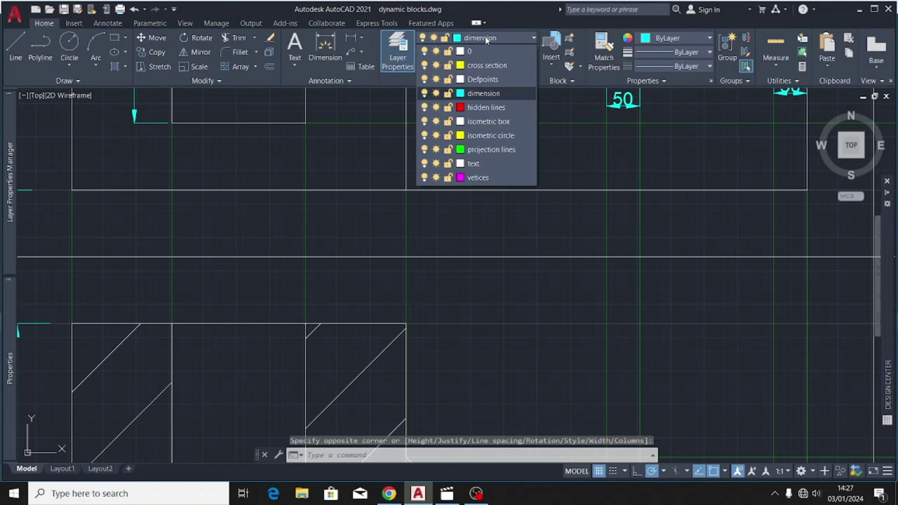
pyautogui.click(480, 164)
pyautogui.click(294, 44)
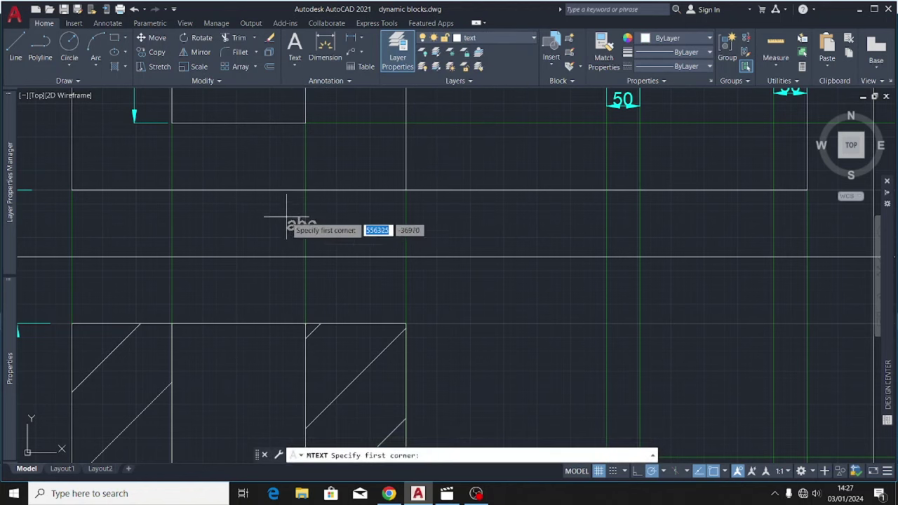
pyautogui.click(266, 206)
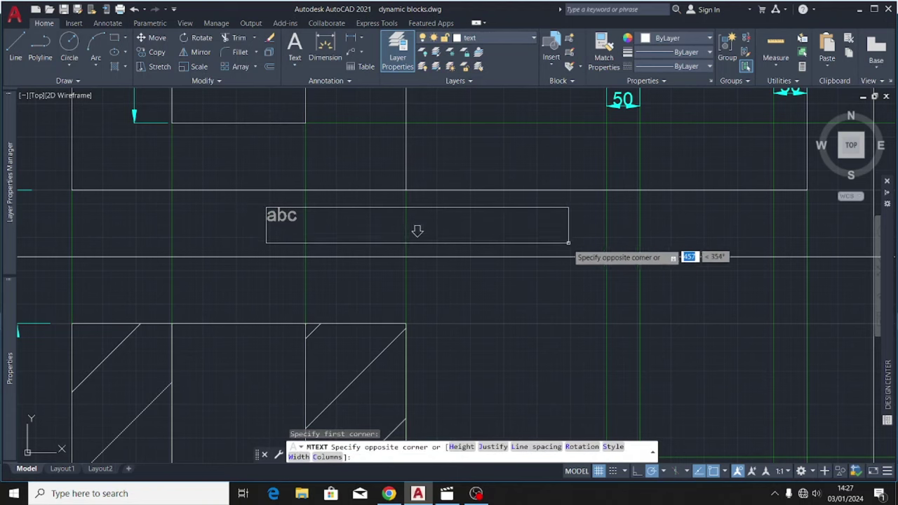
pyautogui.click(566, 247)
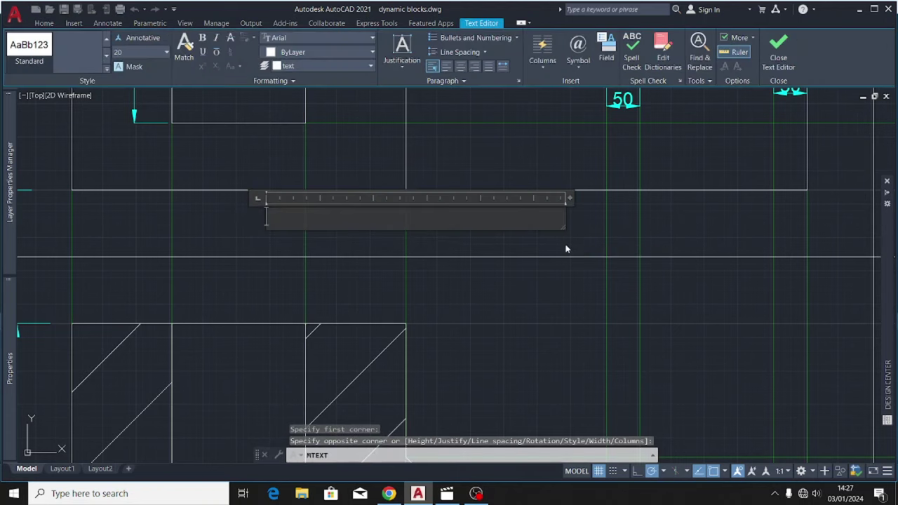
pyautogui.write('PLAN')
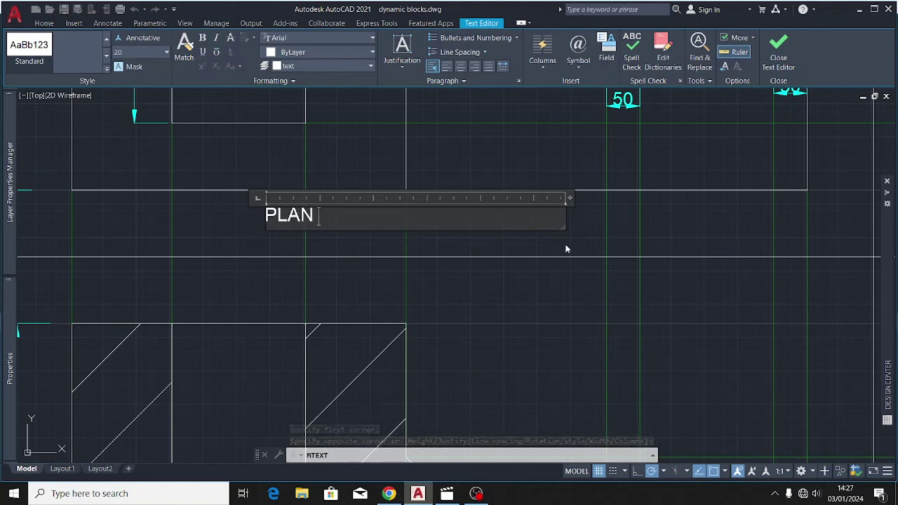
pyautogui.write(' VI')
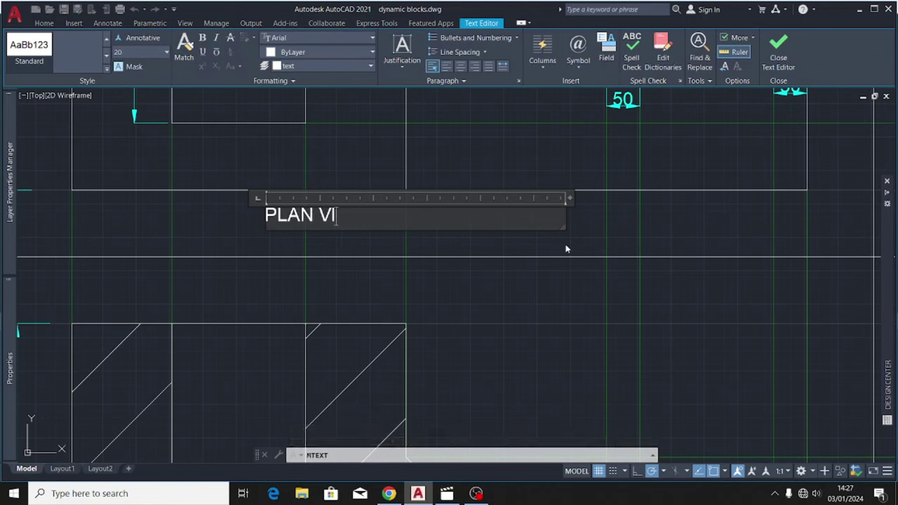
pyautogui.write('EW')
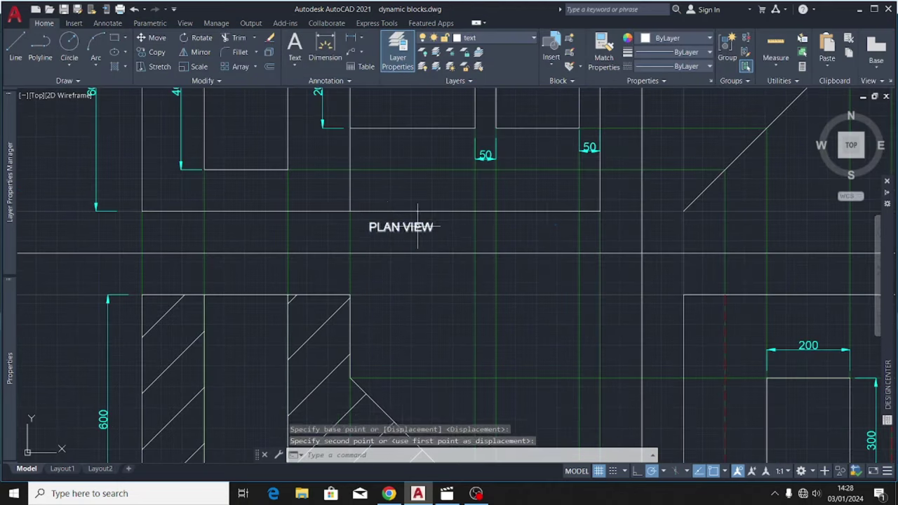
# Step: Copy the "PLAN VIEW" label straight down to the gap just above the sectional view
pyautogui.click(382, 223)
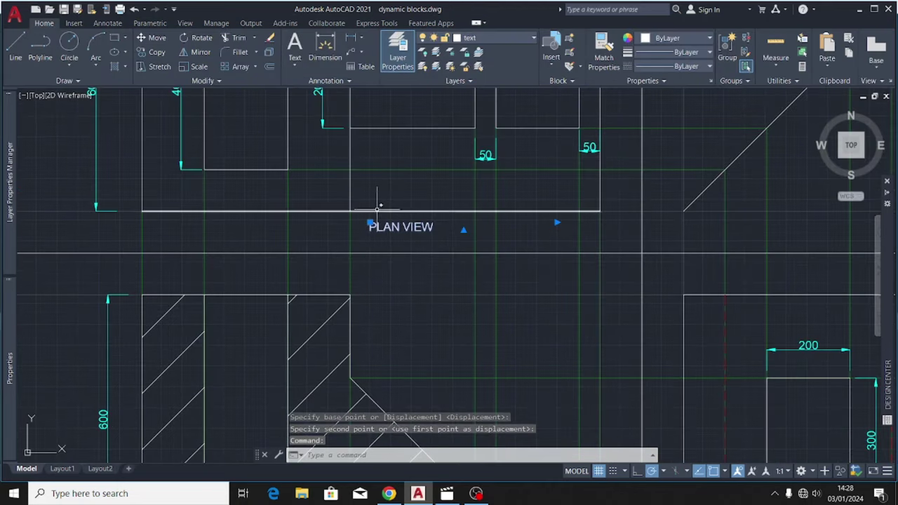
pyautogui.click(143, 53)
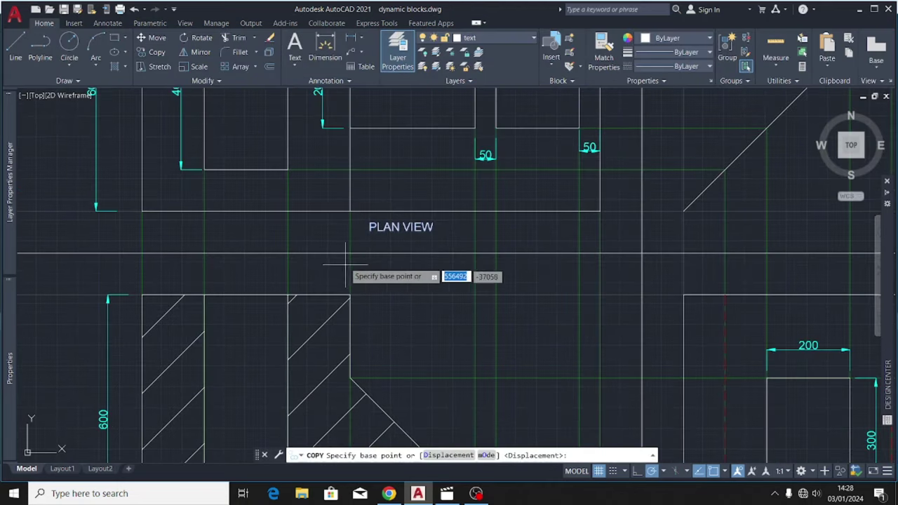
pyautogui.click(371, 228)
pyautogui.scroll(-5, 375, 204)
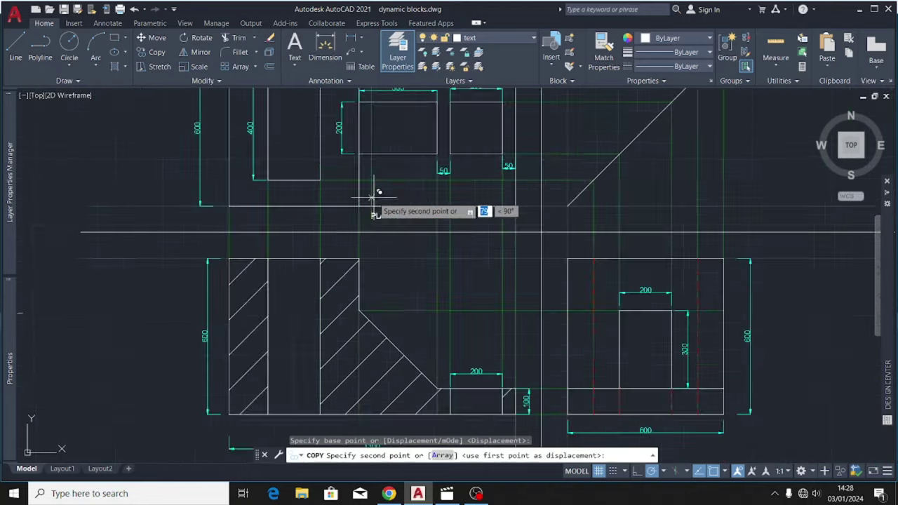
pyautogui.scroll(5, 375, 252)
pyautogui.scroll(-1, 373, 258)
pyautogui.scroll(-3, 373, 259)
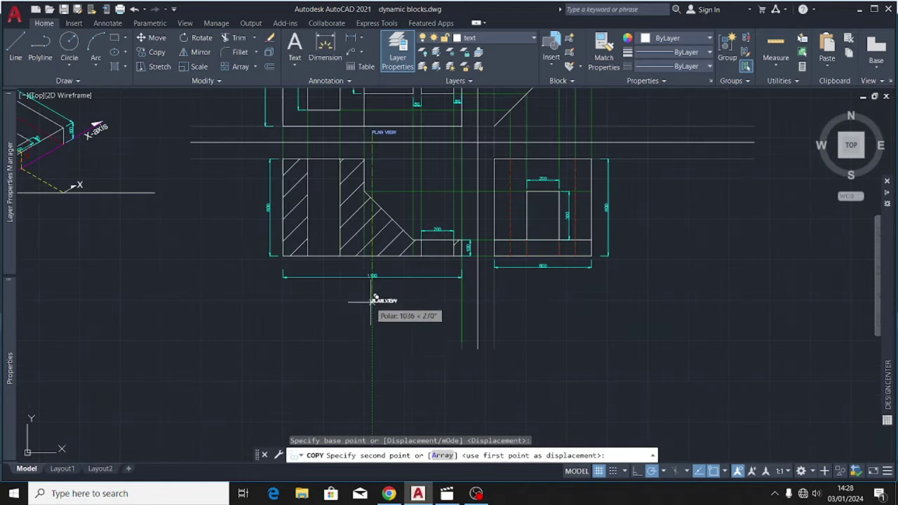
pyautogui.scroll(6, 381, 140)
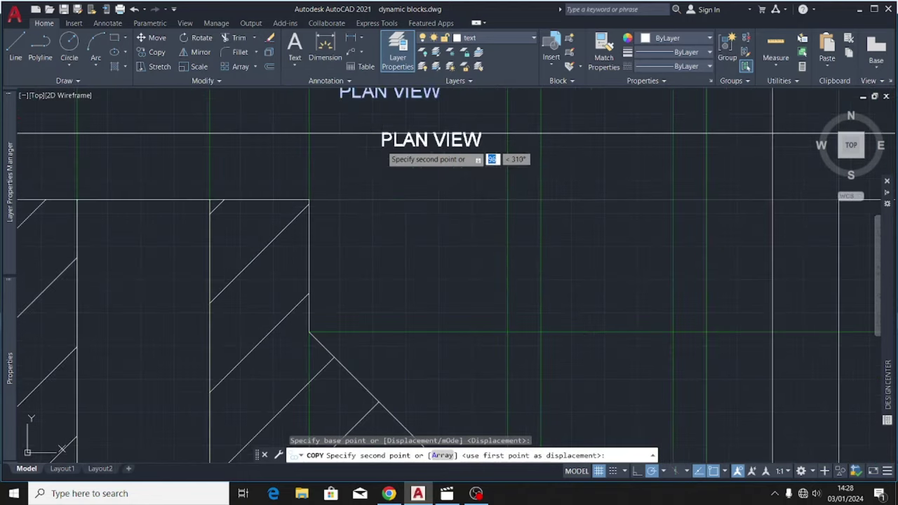
pyautogui.click(342, 160)
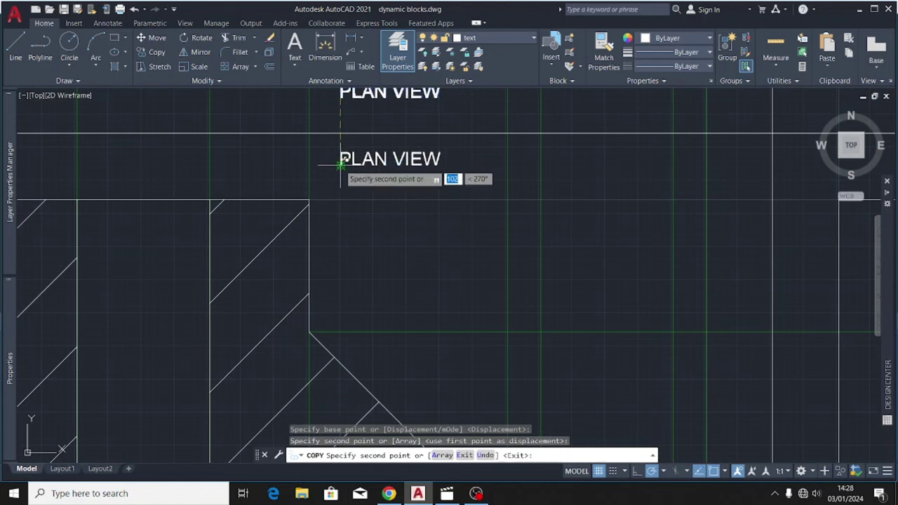
pyautogui.press('Escape')
# Step: Replace the copied label's text above the sectional view with "CROSS SECTION FRONT ELEVATION"
pyautogui.doubleClick(431, 162)
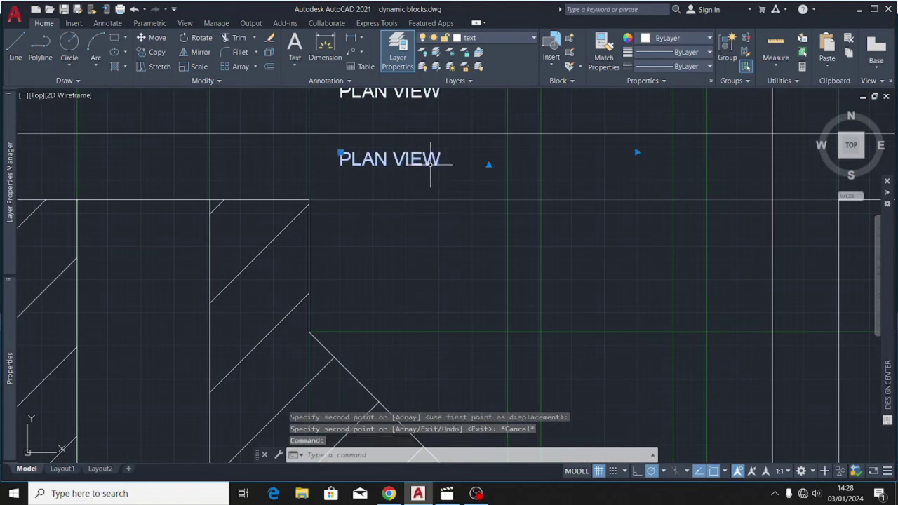
pyautogui.press('BackSpace')
pyautogui.press('BackSpace')
pyautogui.press('BackSpace')
pyautogui.press('BackSpace')
pyautogui.press('BackSpace')
pyautogui.press('BackSpace')
pyautogui.press('BackSpace')
pyautogui.press('BackSpace')
pyautogui.press('BackSpace')
pyautogui.write('CR')
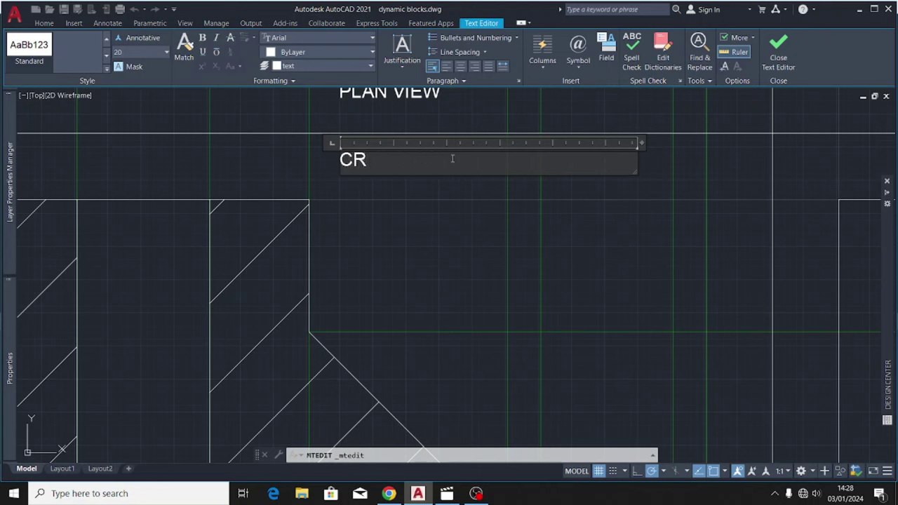
pyautogui.write('OSS SE')
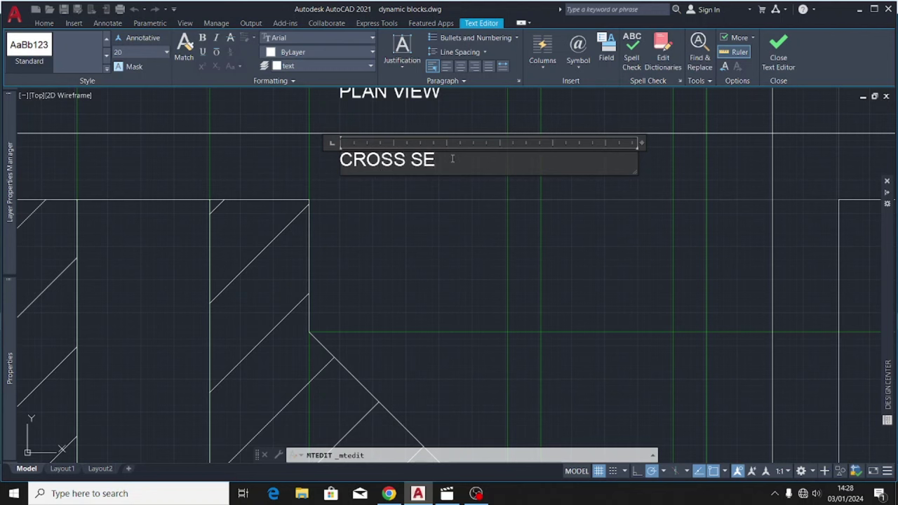
pyautogui.write('CTION')
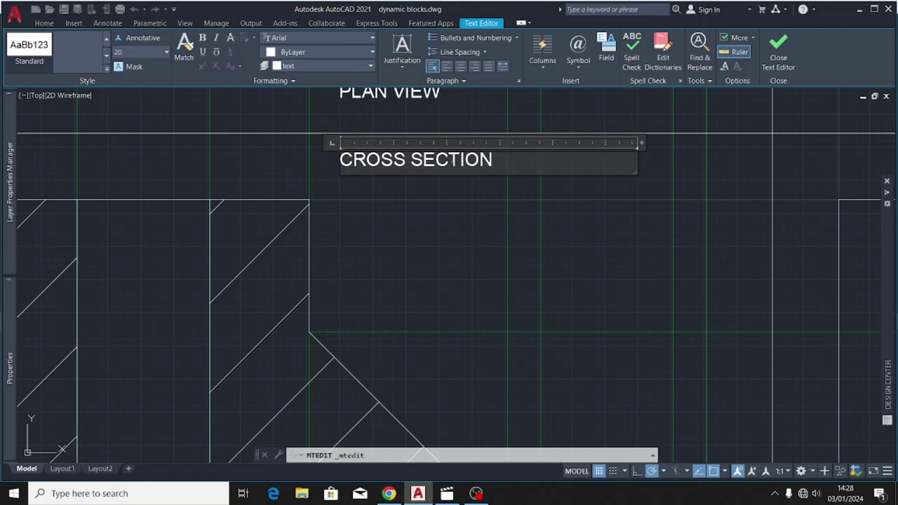
pyautogui.write(' FRON')
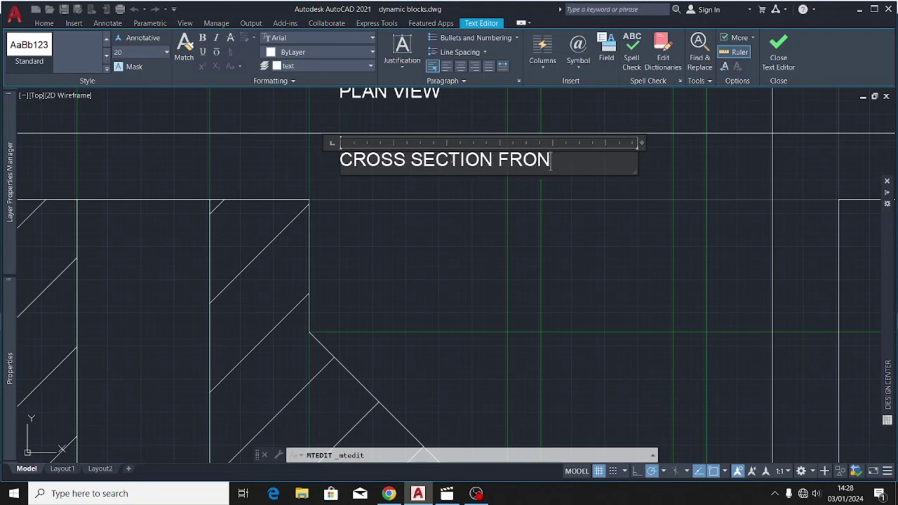
pyautogui.write('T ELEVATION')
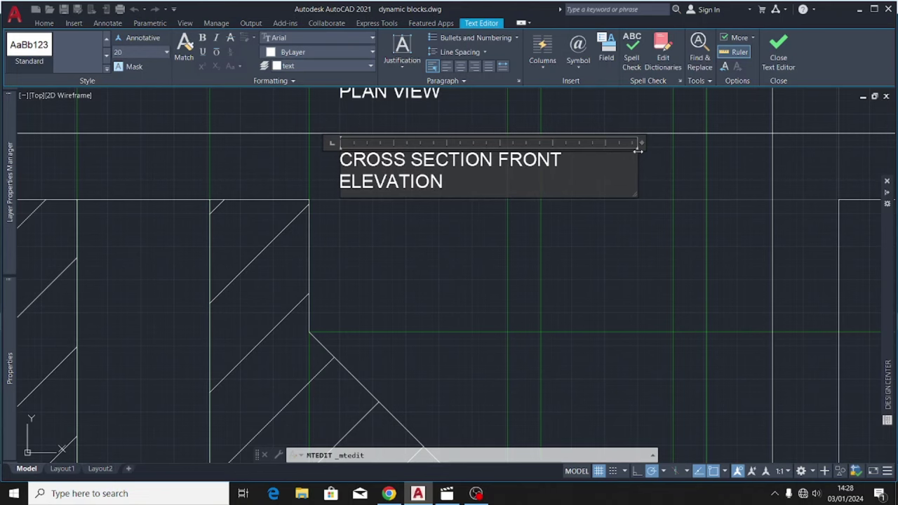
# Step: Widen the cross-section label's text frame to fit one line and move the label to the left above the sectional view
pyautogui.moveTo(638, 143); pyautogui.dragTo(685, 149)
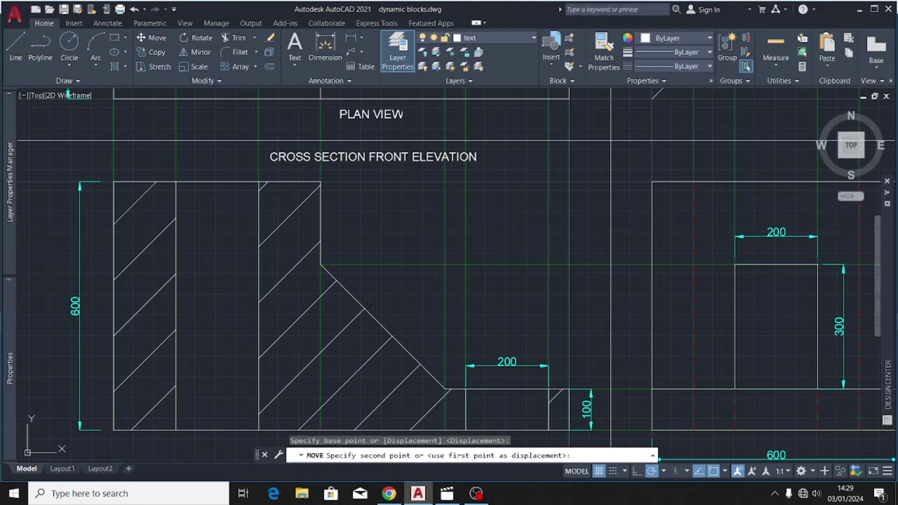
pyautogui.click(440, 200)
pyautogui.scroll(-4, 463, 193)
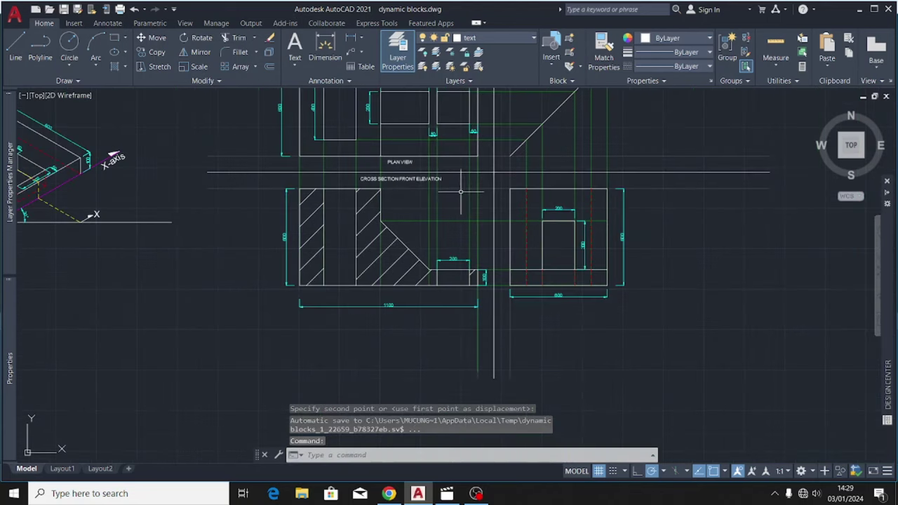
# Step: Copy the "PLAN VIEW" label to just above the top edge of the side view
pyautogui.scroll(2, 448, 176)
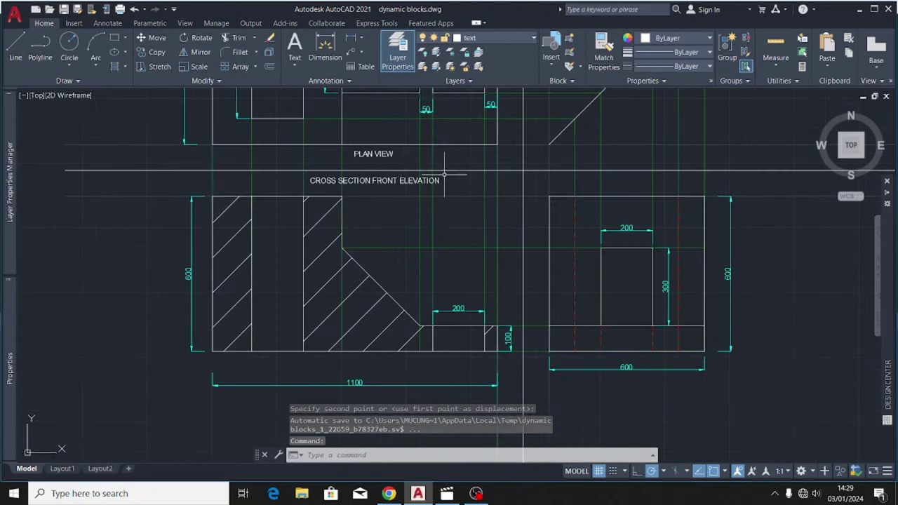
pyautogui.click(374, 154)
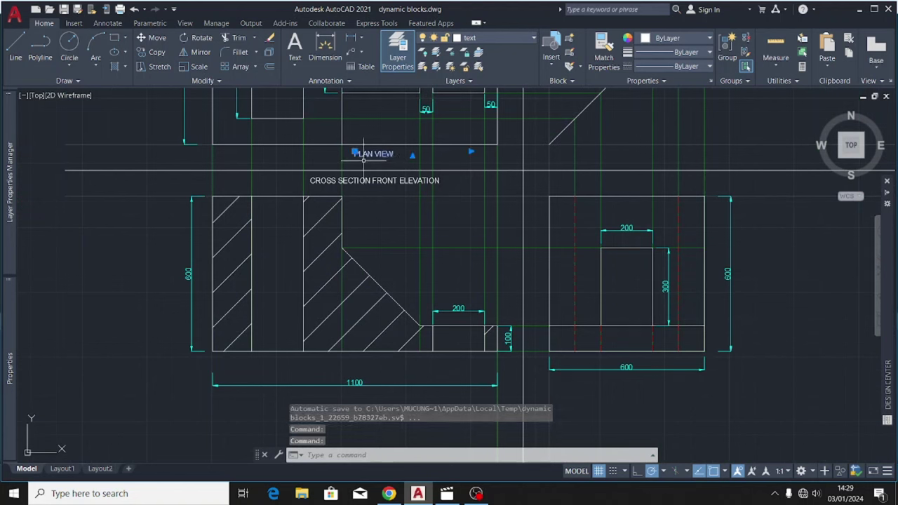
pyautogui.click(157, 52)
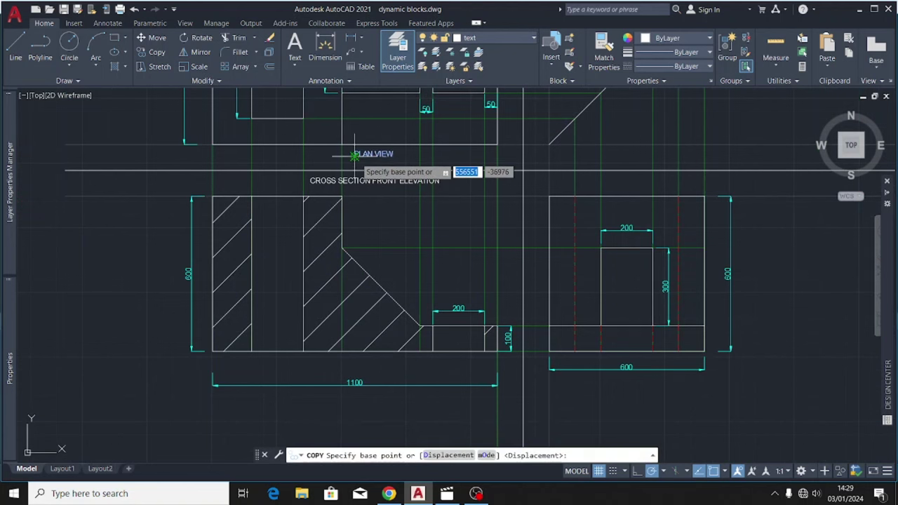
pyautogui.click(354, 152)
pyautogui.scroll(4, 663, 197)
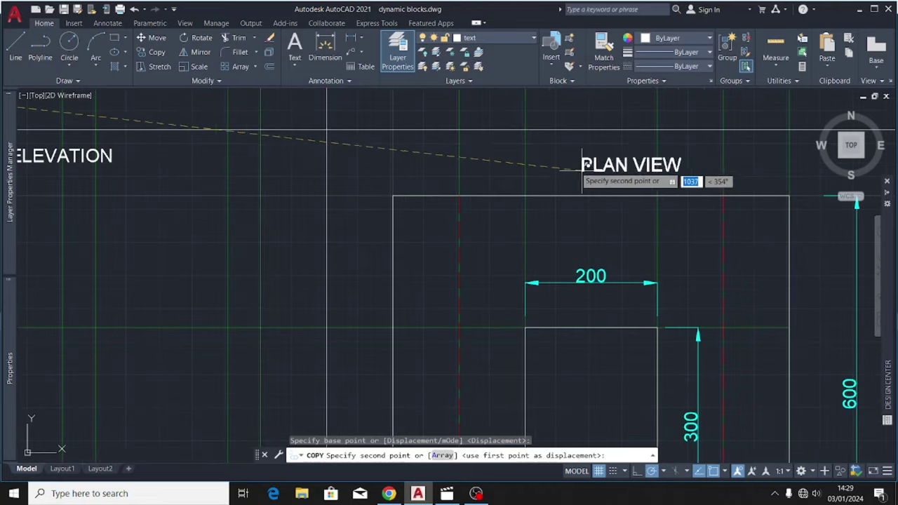
pyautogui.click(551, 153)
pyautogui.scroll(-4, 432, 167)
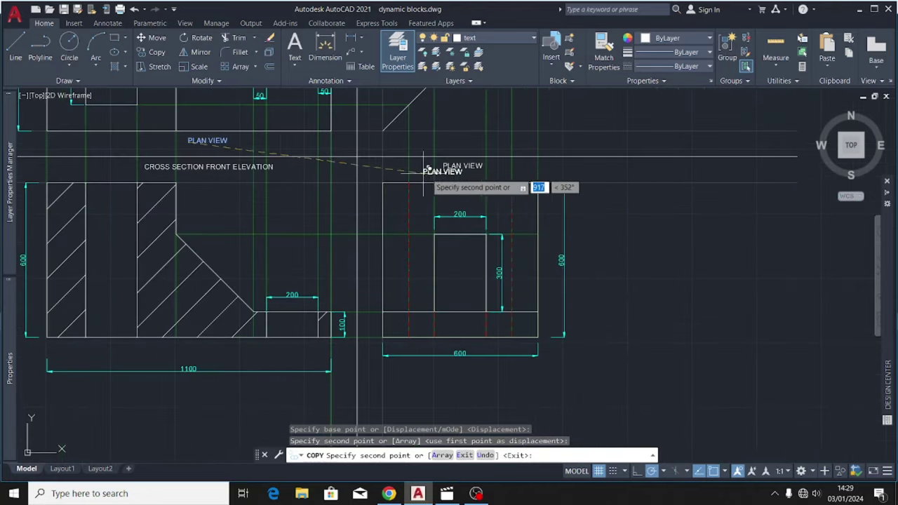
pyautogui.press('Escape')
# Step: Change the side view's copied label to "END ELEVATION" and move it about 35 units left, centring it above the view
pyautogui.doubleClick(477, 167)
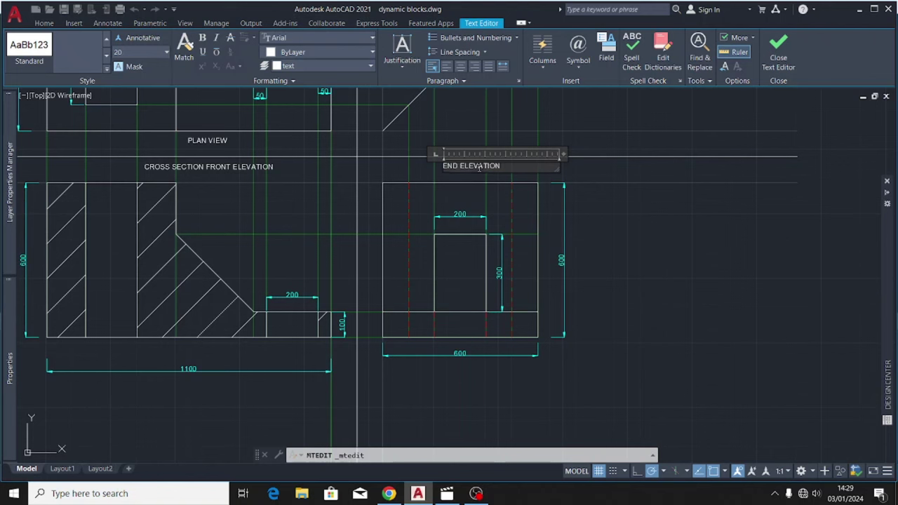
pyautogui.click(626, 215)
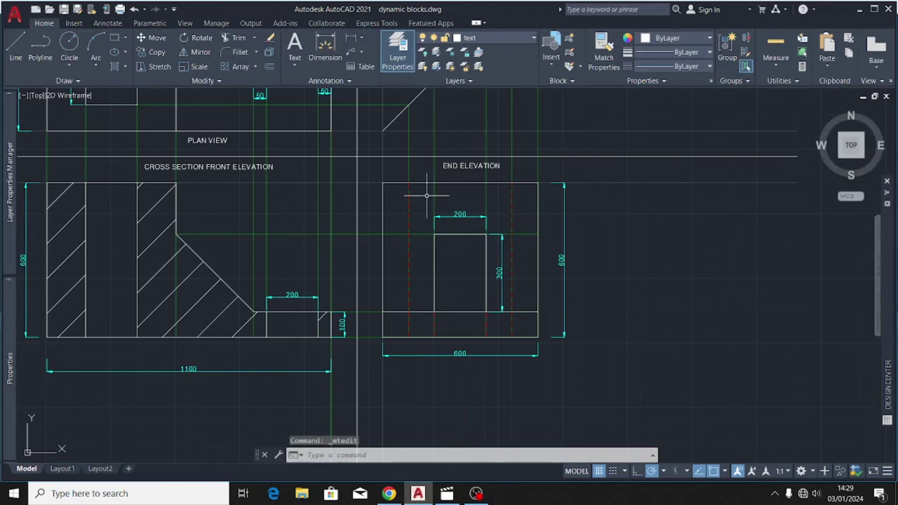
pyautogui.click(442, 169)
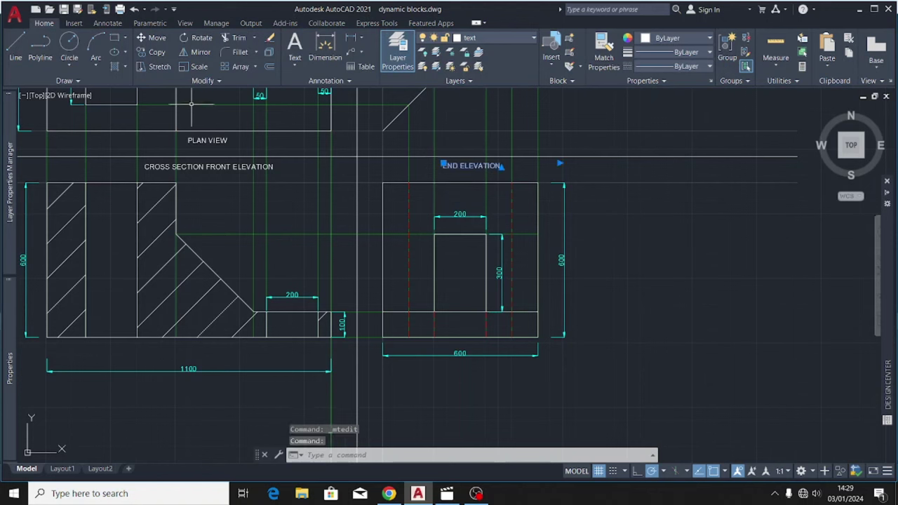
pyautogui.click(155, 38)
pyautogui.click(444, 168)
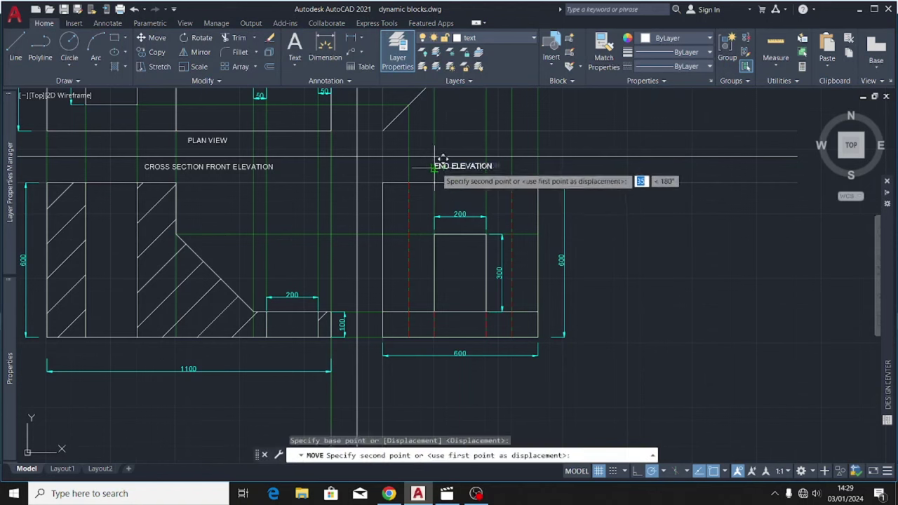
pyautogui.click(443, 159)
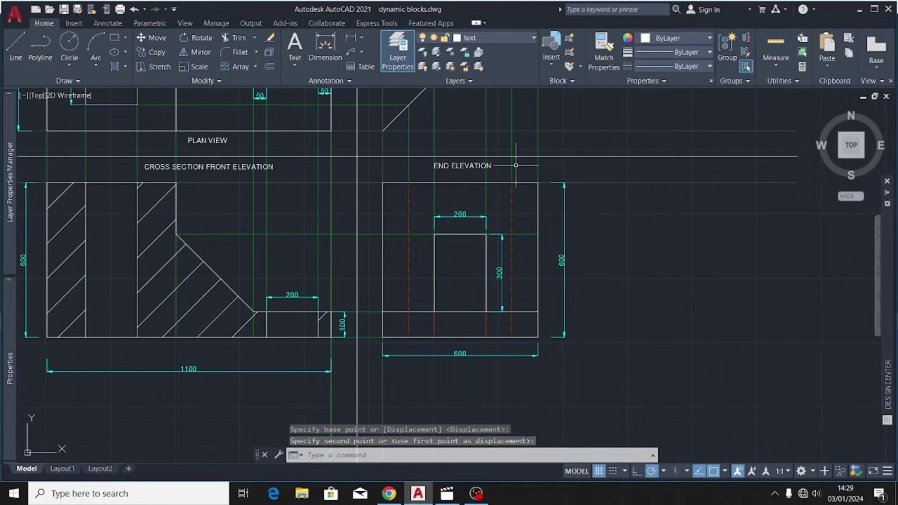
# Step: Review the isometric block alongside its labelled plan view, cross-section front elevation and end elevation
pyautogui.scroll(-2, 559, 159)
pyautogui.scroll(-3, 575, 236)
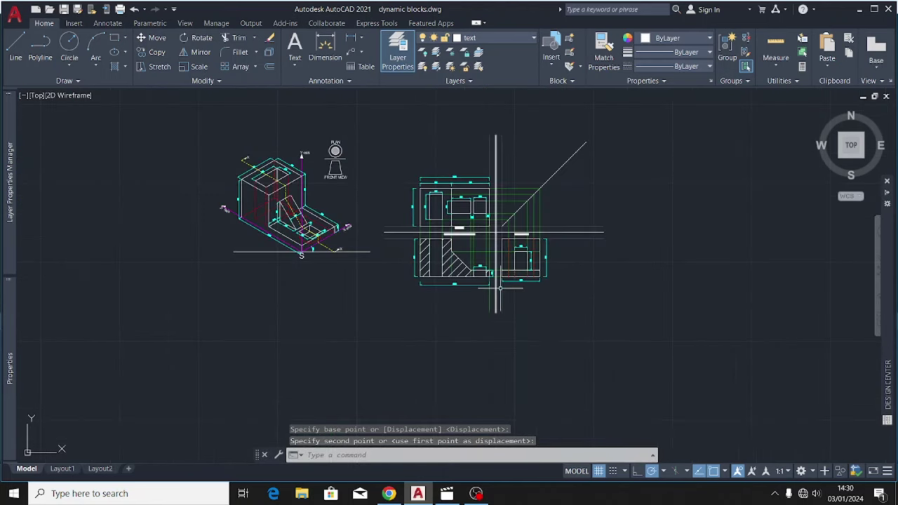
pyautogui.scroll(2, 538, 213)
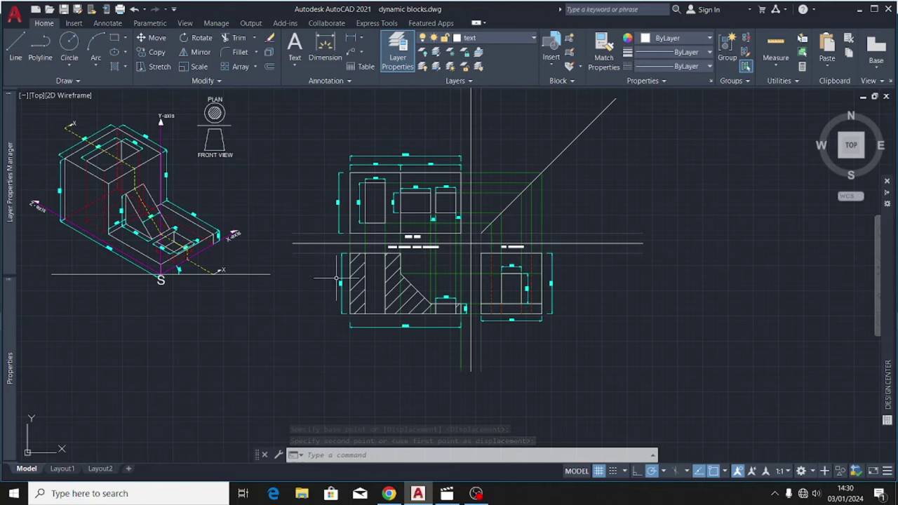
pyautogui.scroll(-2, 540, 268)
pyautogui.scroll(2, 489, 281)
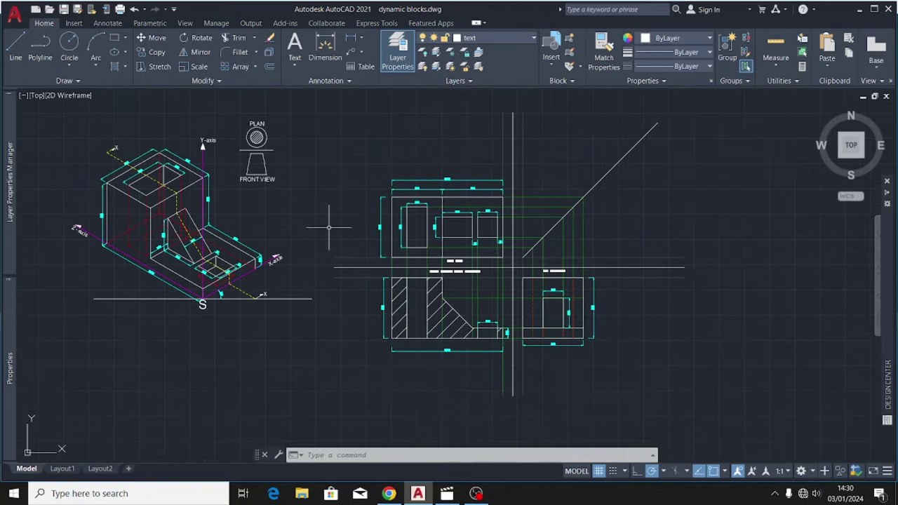
pyautogui.scroll(2, 236, 234)
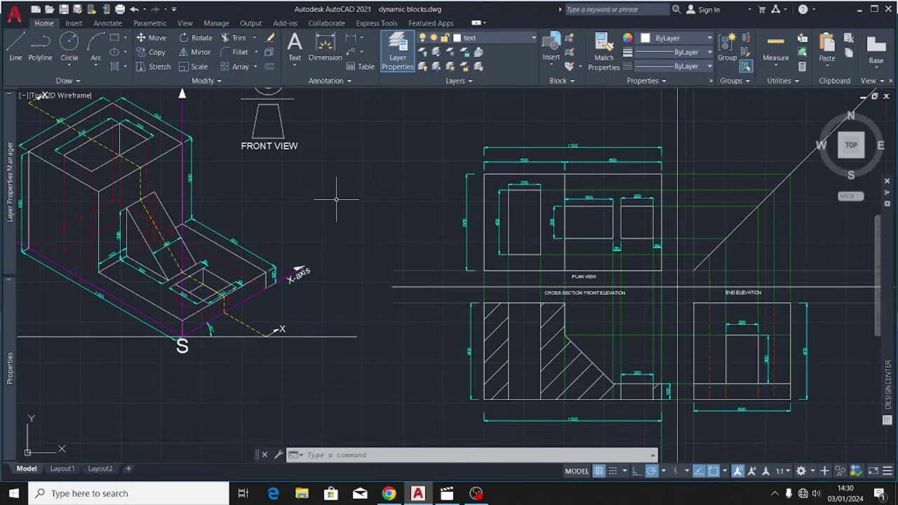
pyautogui.moveTo(336, 199); pyautogui.dragTo(371, 237, button='middle')
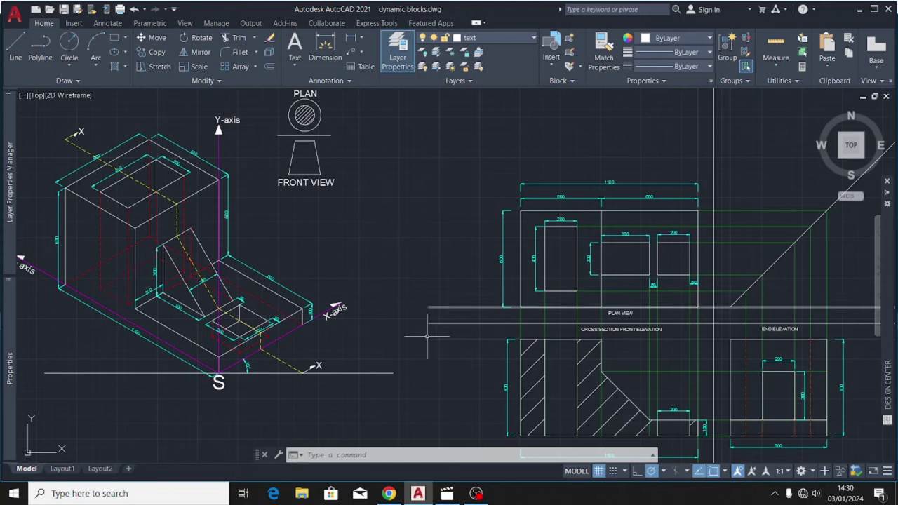
pyautogui.moveTo(433, 267); pyautogui.dragTo(428, 257, button='middle')
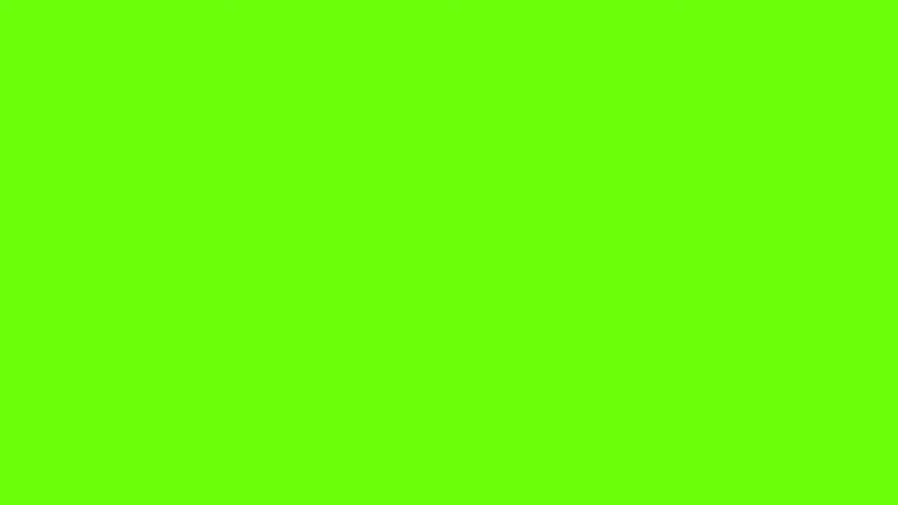